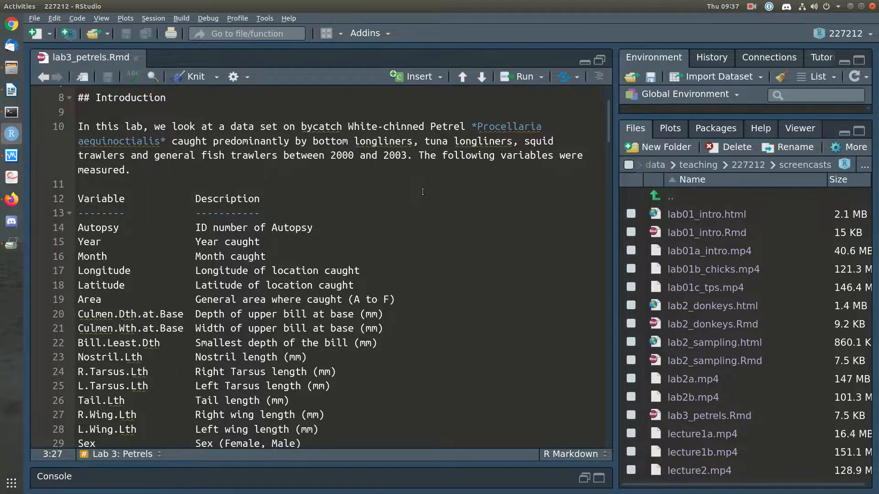
# Read through the variable description table in the introduction, marking the Area and Sex rows.
pyautogui.scroll(-1, 422, 192)
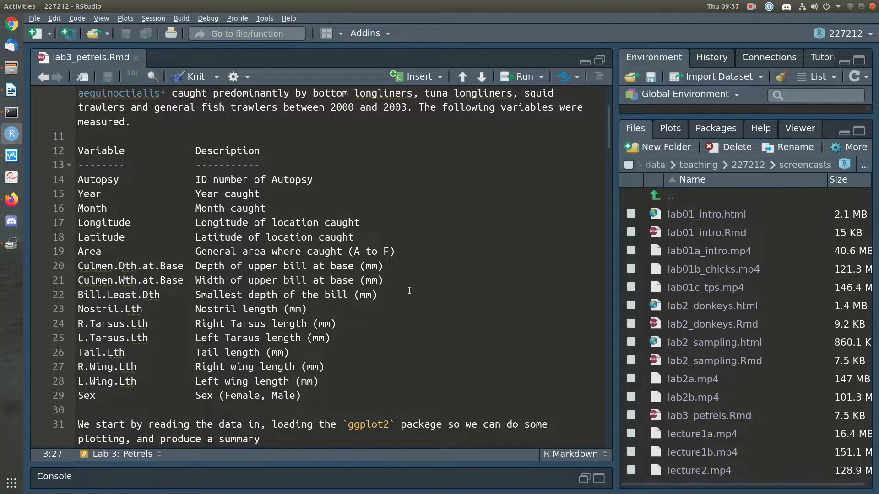
pyautogui.scroll(-1, 410, 291)
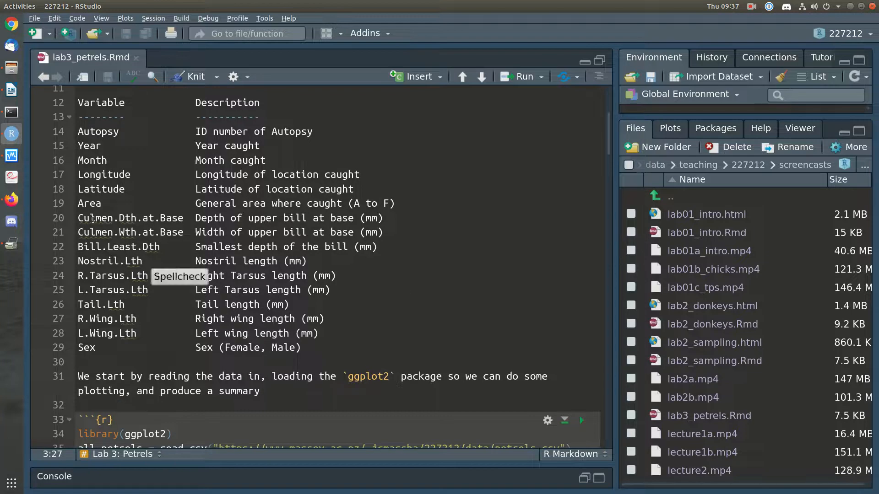
pyautogui.moveTo(79, 203); pyautogui.dragTo(401, 203)
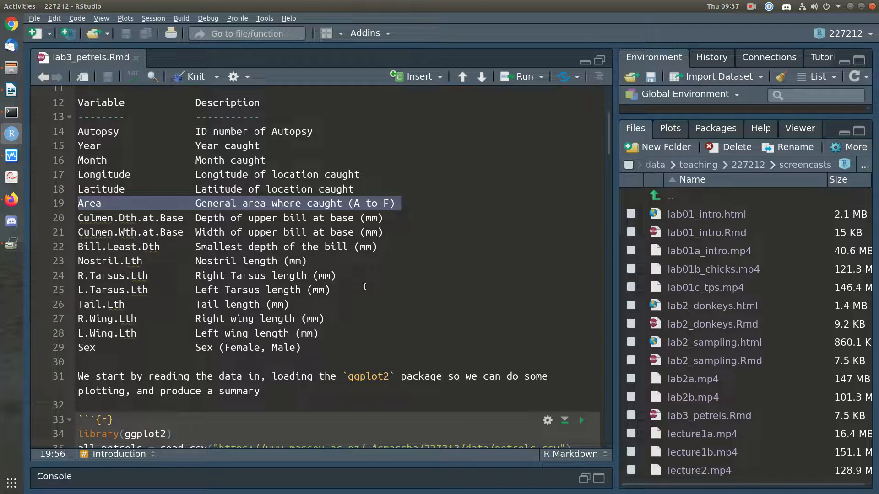
pyautogui.click(364, 287)
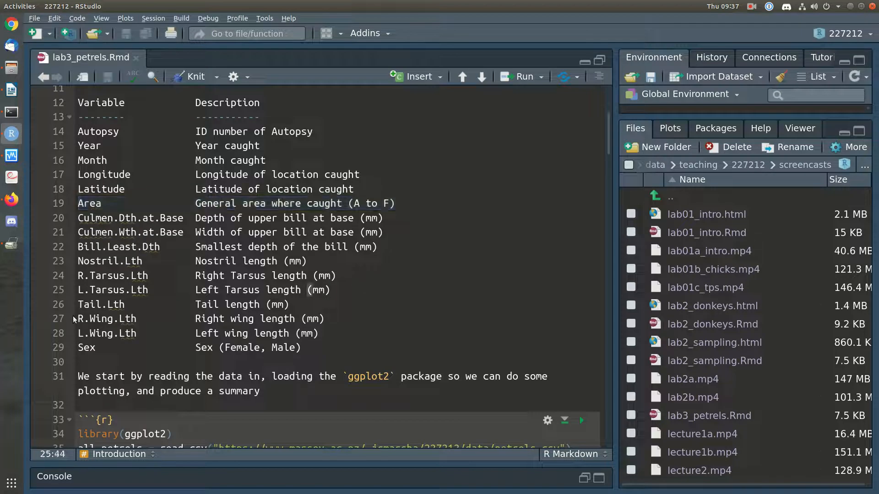
pyautogui.moveTo(75, 319); pyautogui.dragTo(78, 348)
pyautogui.click(314, 346)
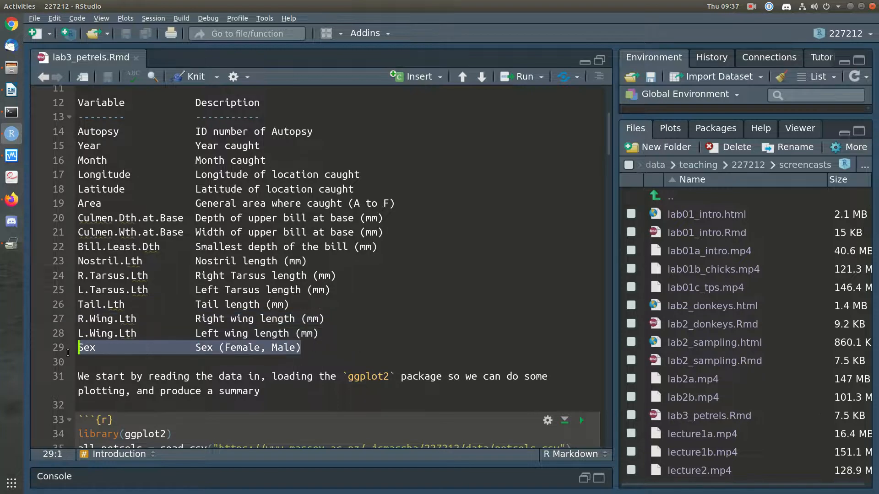
# Run the code chunk that loads ggplot2, reads petrels.csv into all_petrels and summarises it.
pyautogui.scroll(-2, 293, 421)
pyautogui.click(290, 411)
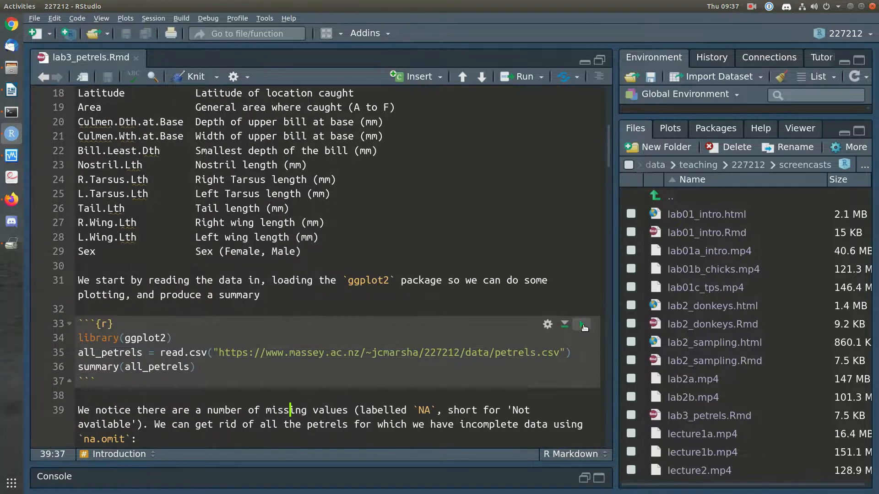
pyautogui.click(583, 325)
# Examine the all_petrels summary output, marking the rows of missing-value counts for the body measurements.
pyautogui.scroll(7, 488, 307)
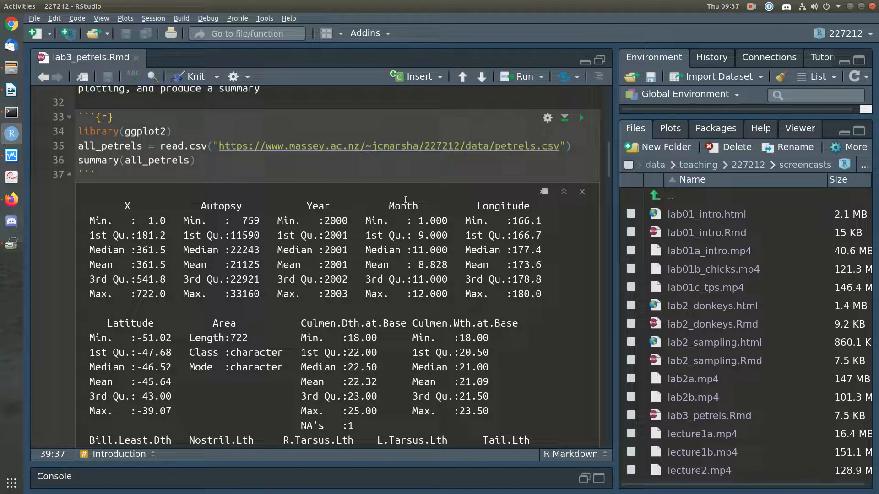
pyautogui.scroll(-4, 281, 290)
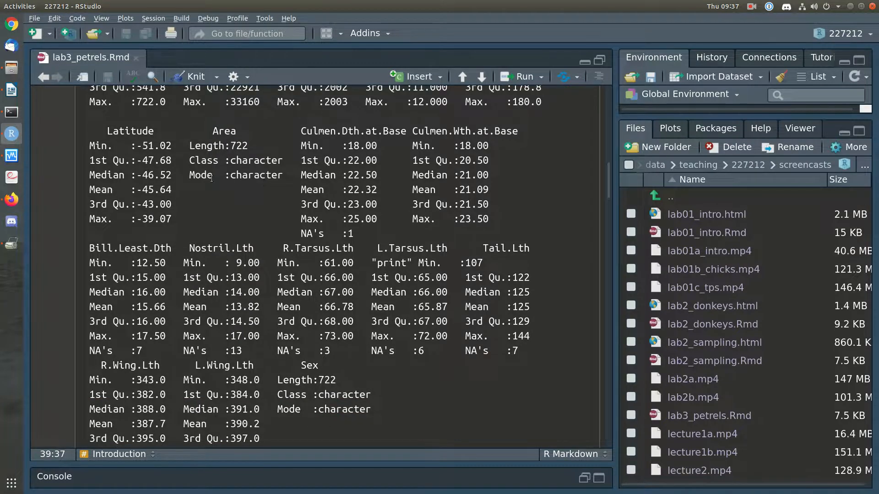
pyautogui.scroll(-1, 190, 412)
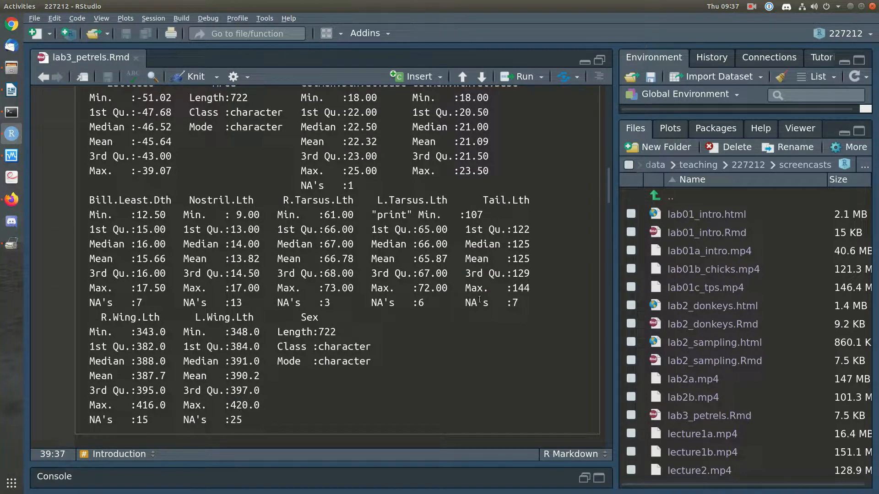
pyautogui.moveTo(524, 302); pyautogui.dragTo(91, 301)
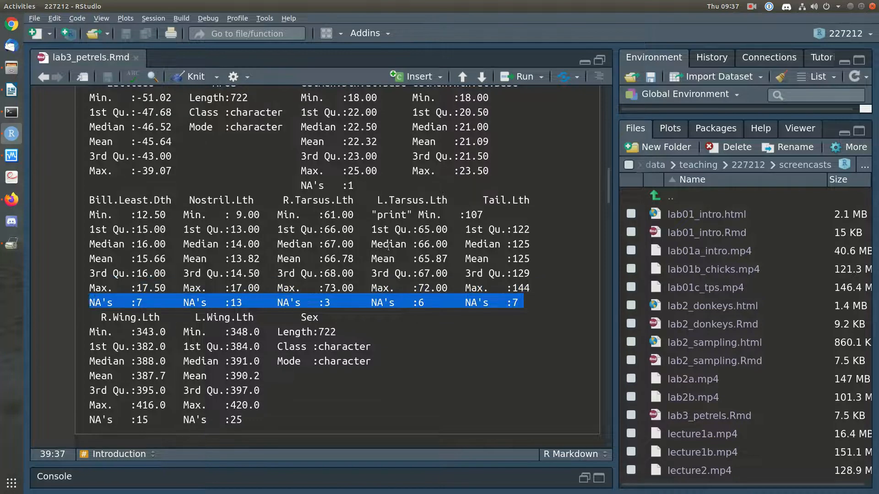
pyautogui.click(308, 343)
pyautogui.moveTo(276, 420); pyautogui.dragTo(87, 416)
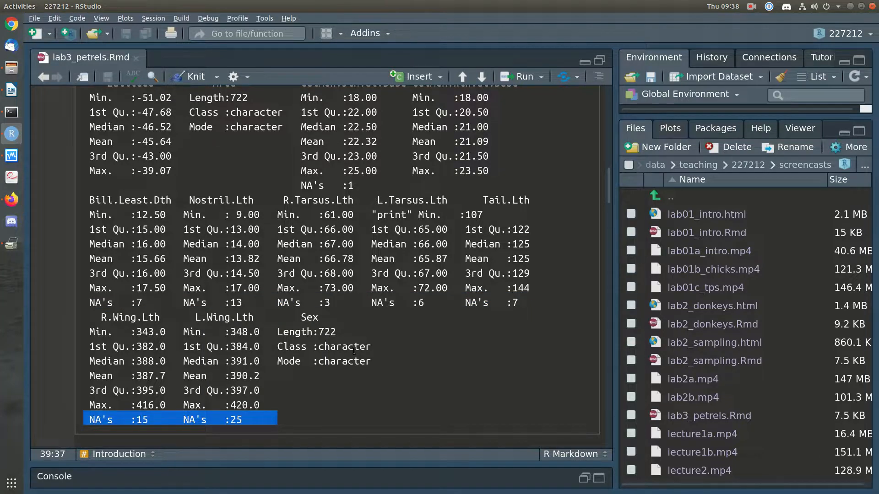
# Enlarge the Environment area vertically so that its list of loaded data objects can be read.
pyautogui.scroll(-3, 355, 350)
pyautogui.scroll(3, 354, 350)
pyautogui.moveTo(735, 113); pyautogui.dragTo(727, 274)
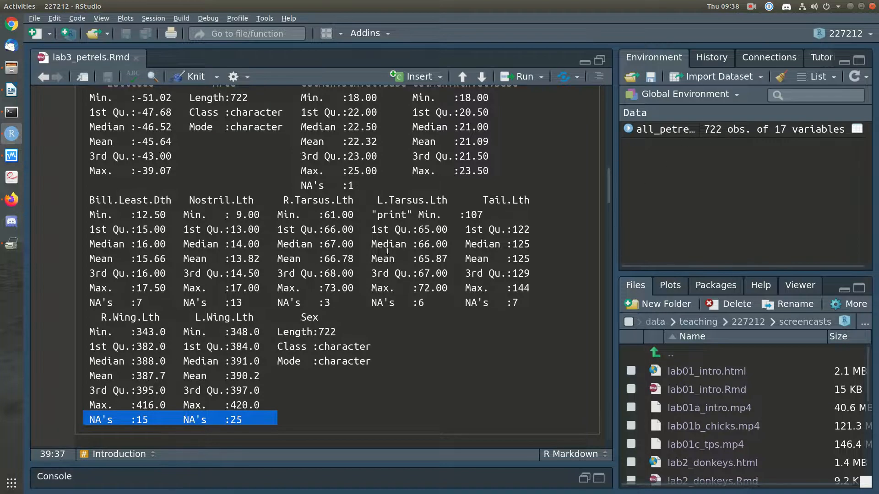
# Run the chunk that removes incomplete records from all_petrels with na.omit, stores them as petrels and summarises the result.
pyautogui.scroll(-5, 387, 251)
pyautogui.click(396, 324)
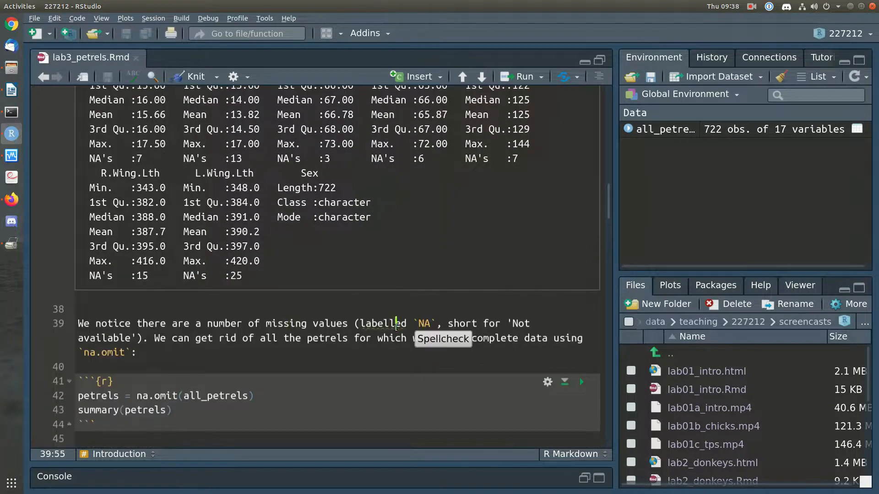
pyautogui.scroll(-2, 396, 327)
pyautogui.click(276, 350)
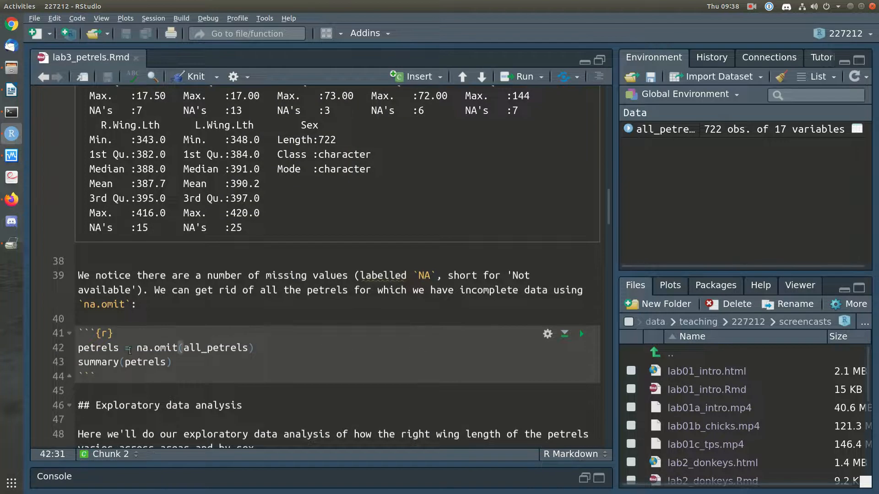
pyautogui.click(184, 348)
pyautogui.click(582, 334)
# Examine the summary of the cleaned petrels data and read the introduction to the exploratory data analysis.
pyautogui.scroll(-4, 521, 371)
pyautogui.scroll(-1, 433, 230)
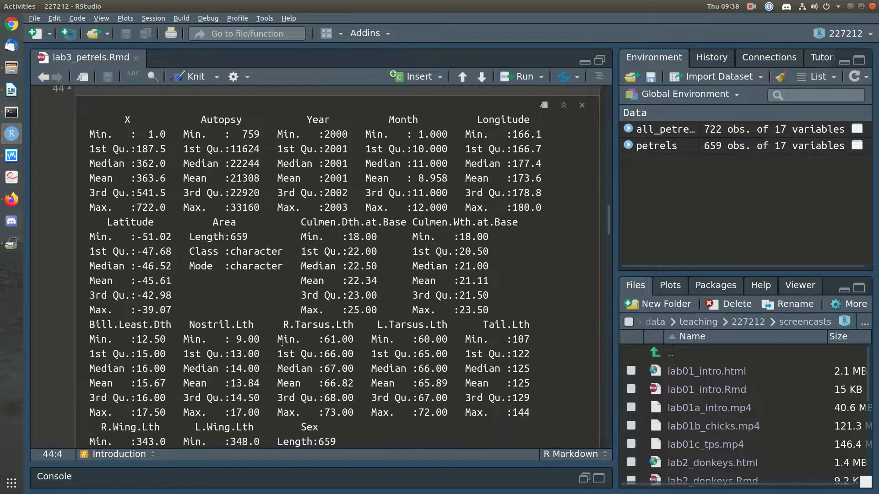
pyautogui.scroll(-3, 314, 319)
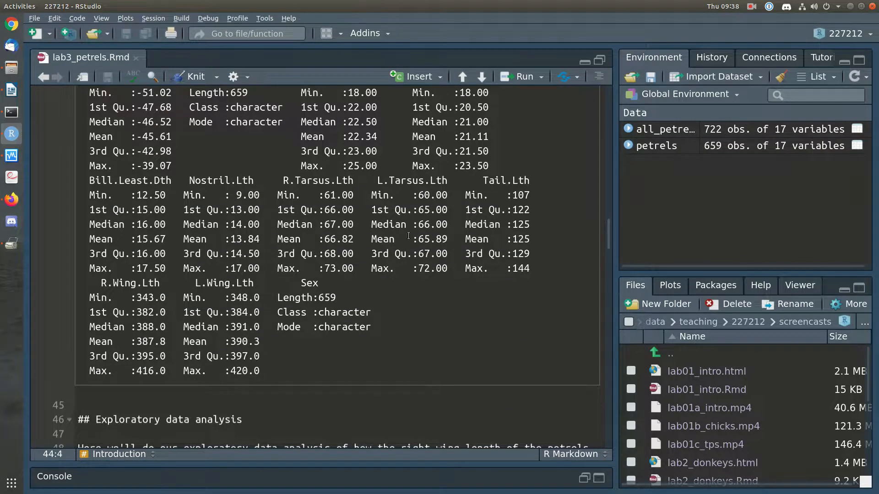
pyautogui.scroll(2, 418, 242)
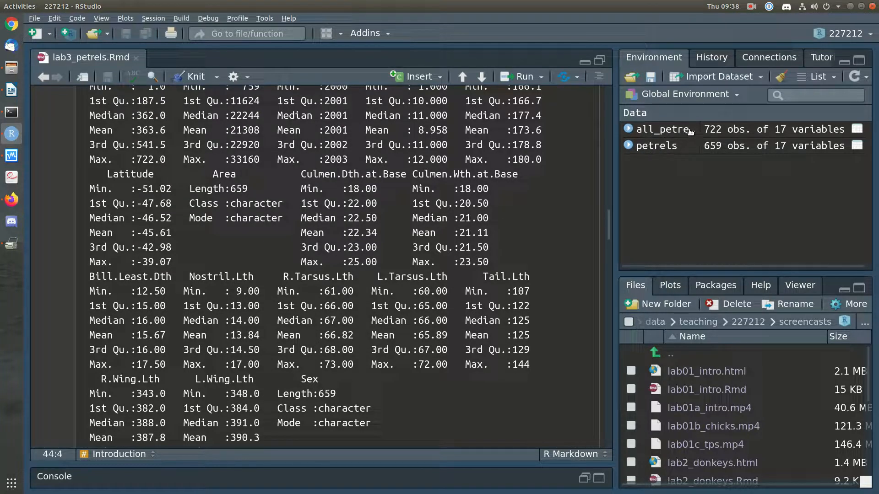
pyautogui.scroll(-5, 422, 360)
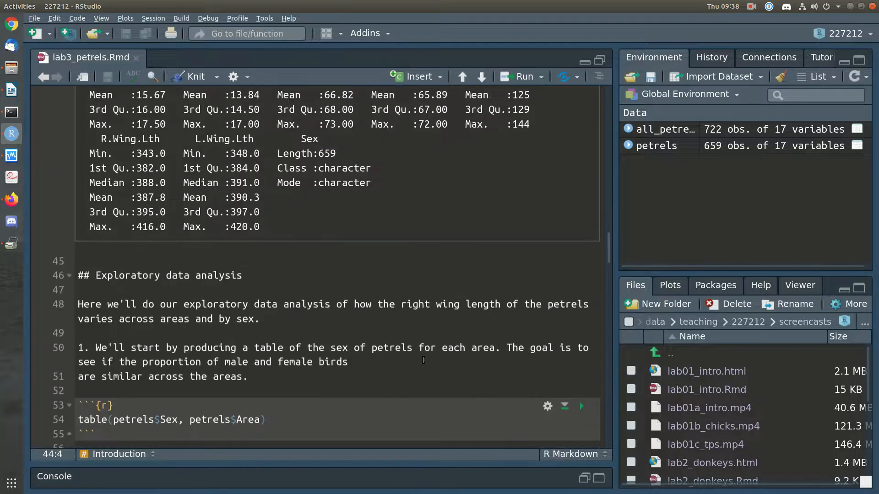
pyautogui.scroll(-1, 423, 360)
pyautogui.click(424, 319)
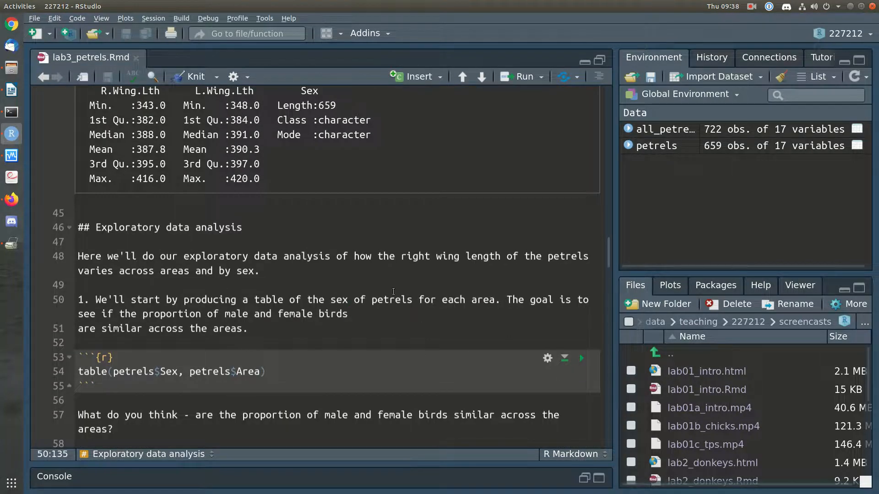
pyautogui.scroll(4, 393, 290)
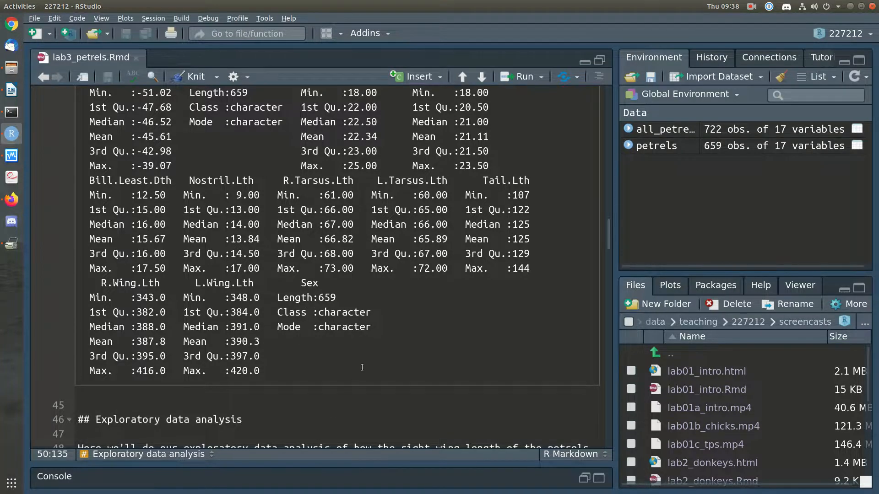
pyautogui.scroll(3, 362, 368)
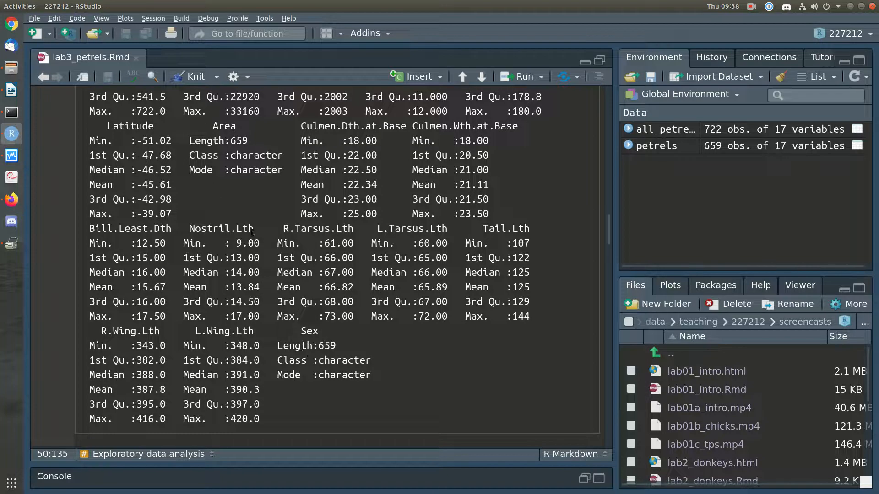
pyautogui.scroll(-6, 411, 362)
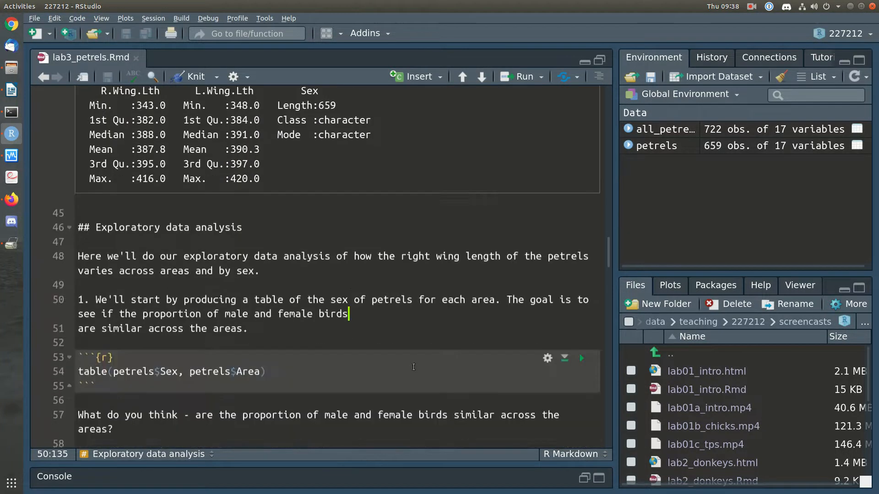
# Run the chunk that tabulates petrels by Sex and Area.
pyautogui.click(332, 328)
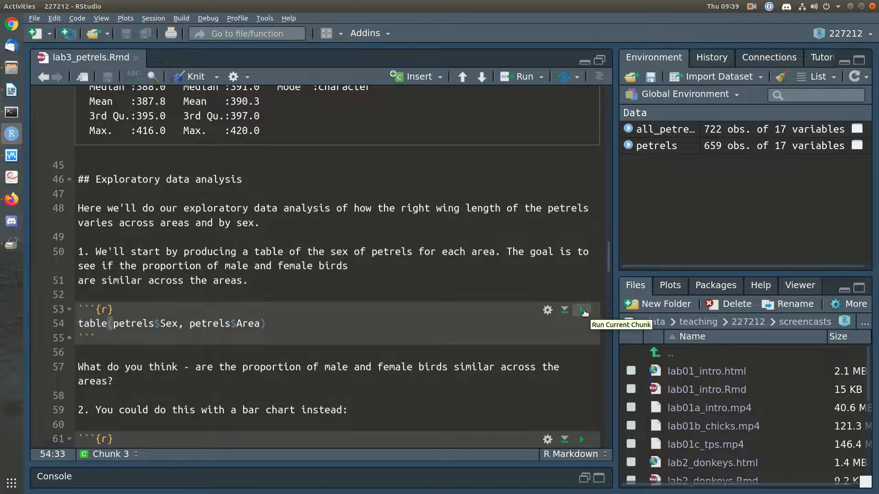
pyautogui.click(583, 311)
pyautogui.scroll(-4, 367, 343)
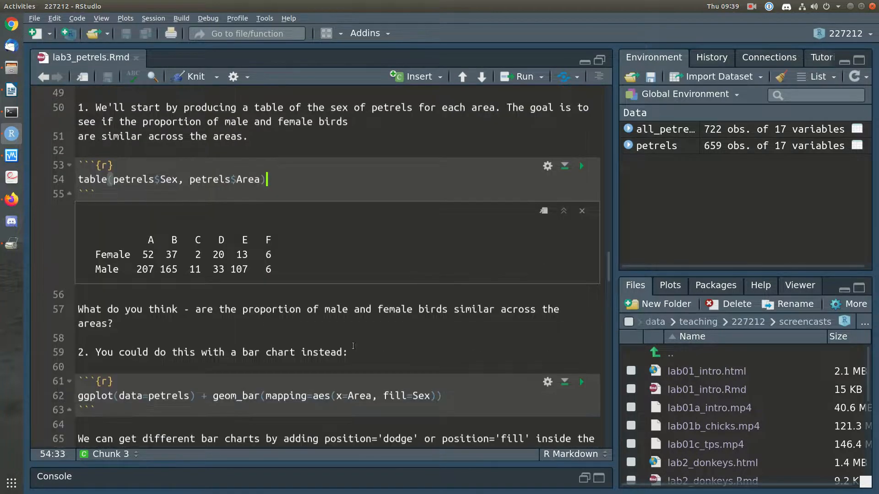
# Below the question on sex proportions, add the answer "The proportion of male and female birds in each area differs a bit.".
pyautogui.click(345, 324)
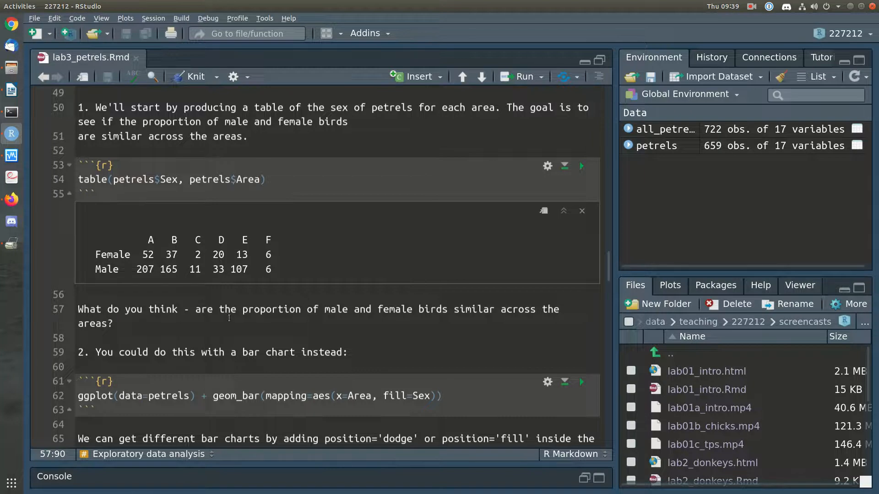
pyautogui.press('Return')
pyautogui.press('Return')
pyautogui.write('The proportion of male and female birds in each area differs a bit.')
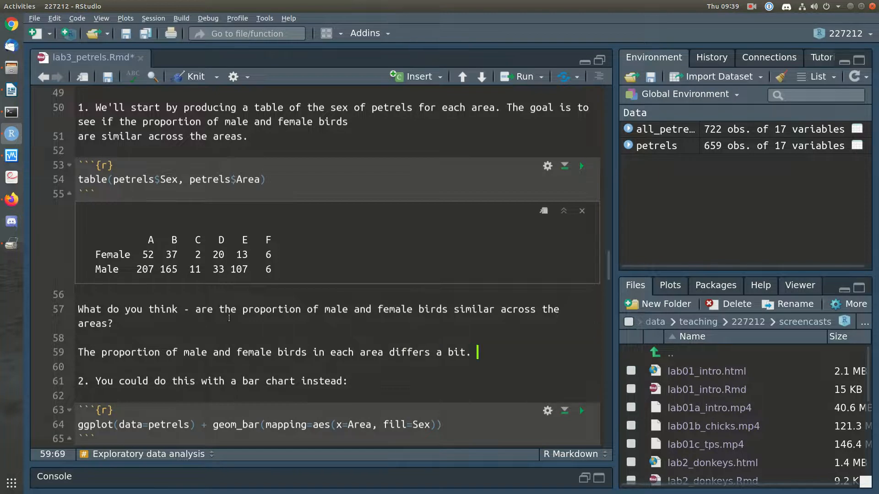
# Replace the answer's closing full stop with "- e.g. area E seems to have a higher proportion of males.".
pyautogui.press('BackSpace')
pyautogui.write('- e.g. area E seems to have a hig')
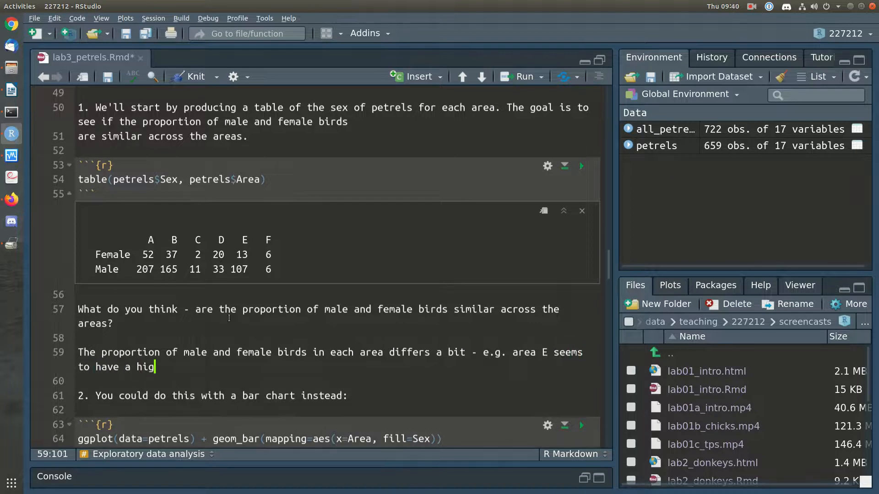
pyautogui.write('her proportion of males.')
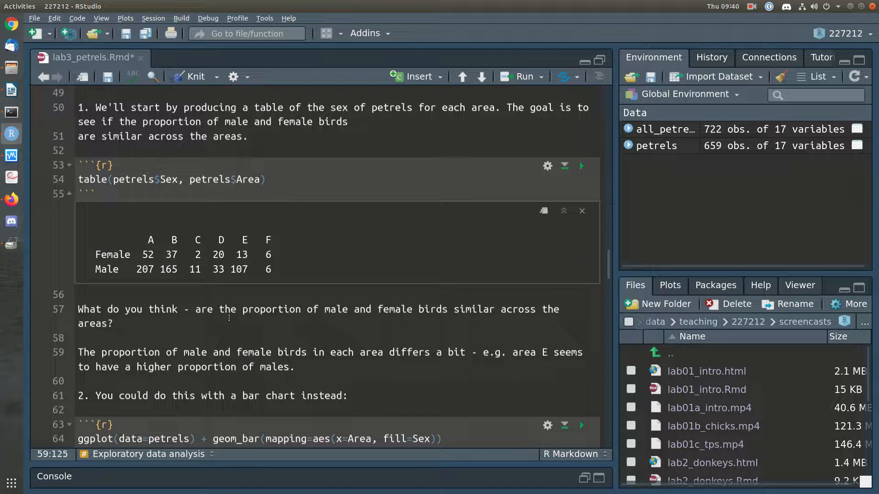
# Run the question 2 ggplot chunk that draws a bar chart of Area filled by Sex with geom_bar.
pyautogui.scroll(-3, 229, 318)
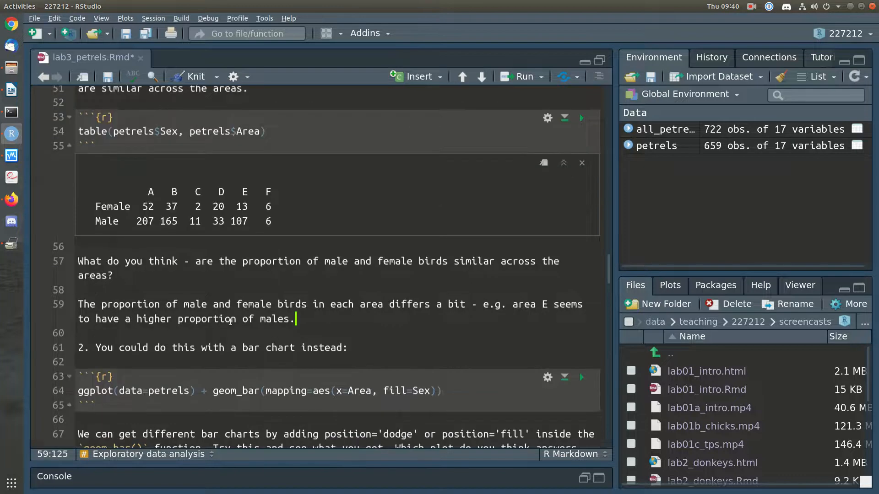
pyautogui.click(445, 343)
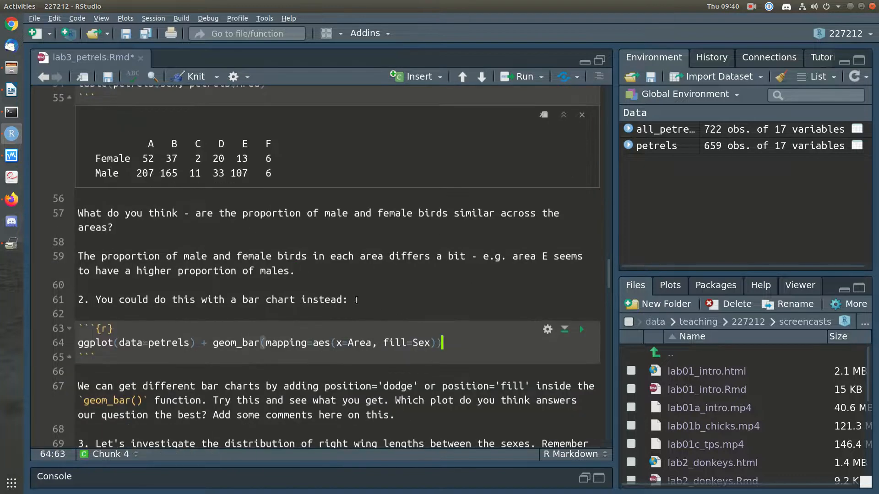
pyautogui.scroll(3, 220, 239)
pyautogui.scroll(-2, 247, 411)
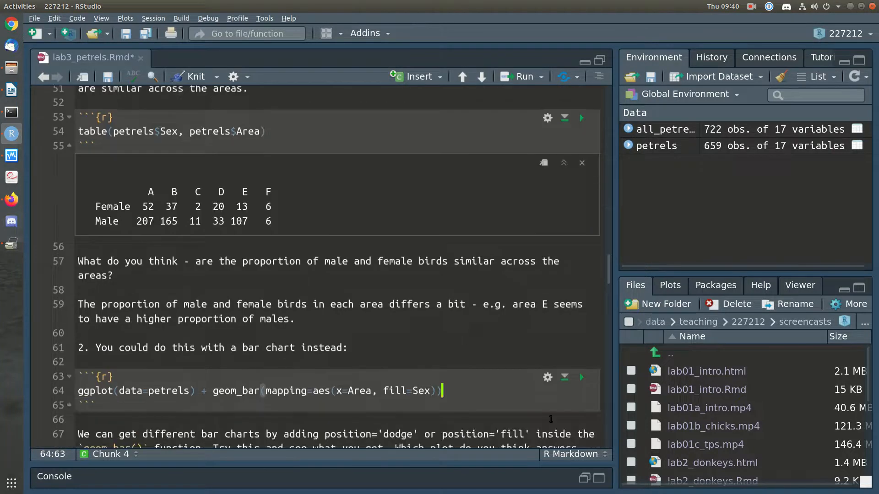
pyautogui.scroll(-2, 247, 411)
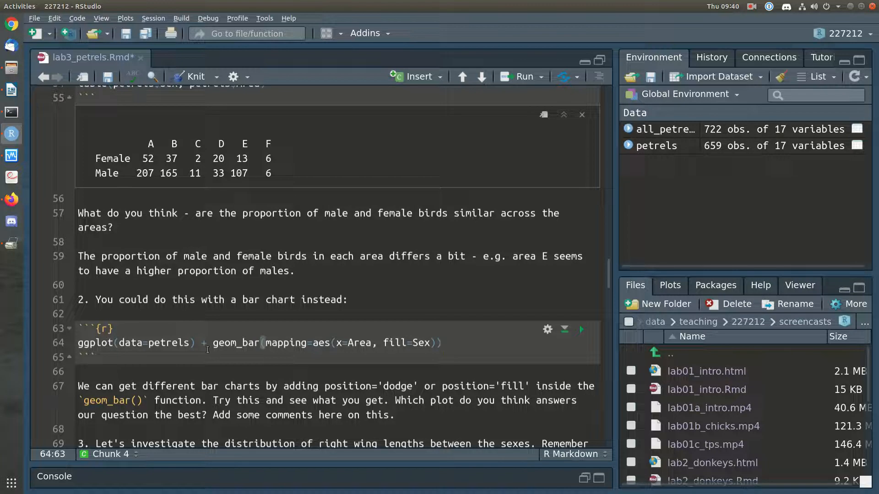
pyautogui.click(259, 343)
pyautogui.moveTo(248, 344); pyautogui.dragTo(214, 343)
pyautogui.click(214, 344)
pyautogui.click(581, 330)
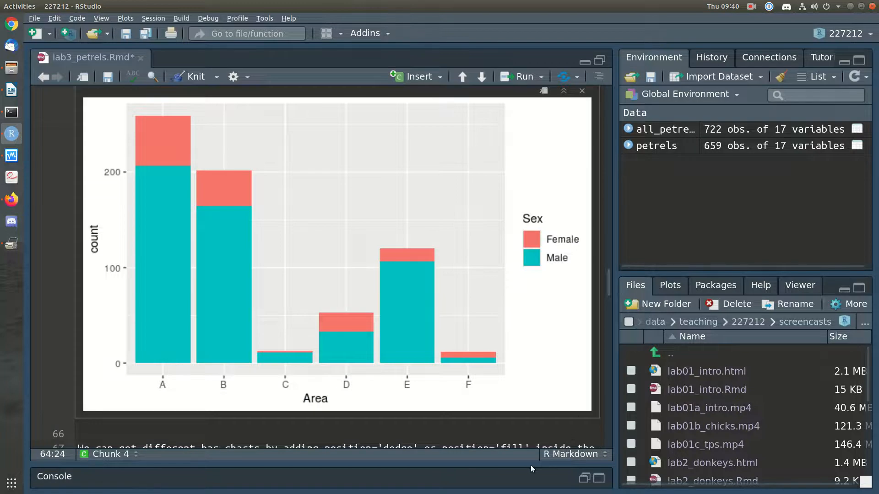
# Reduce the interface zoom by one level so the bar chart and its code fit together on screen.
pyautogui.scroll(2, 500, 396)
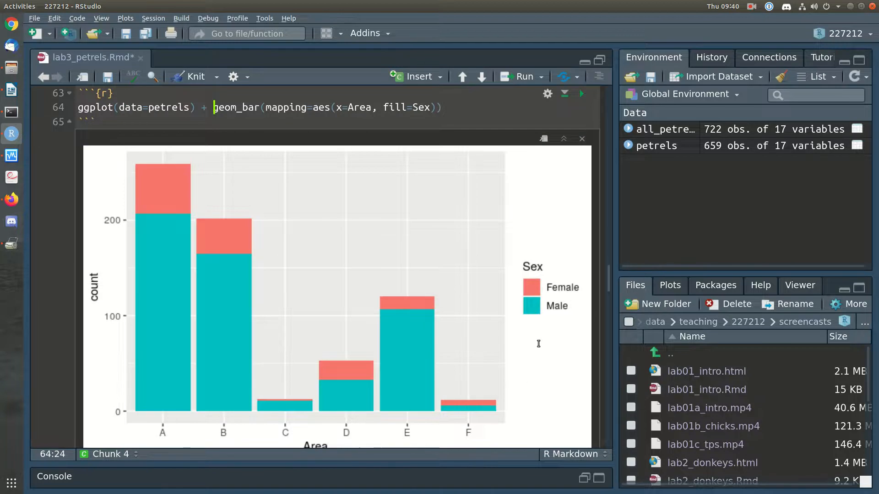
pyautogui.hotkey('ctrl', '-')
pyautogui.scroll(1, 539, 343)
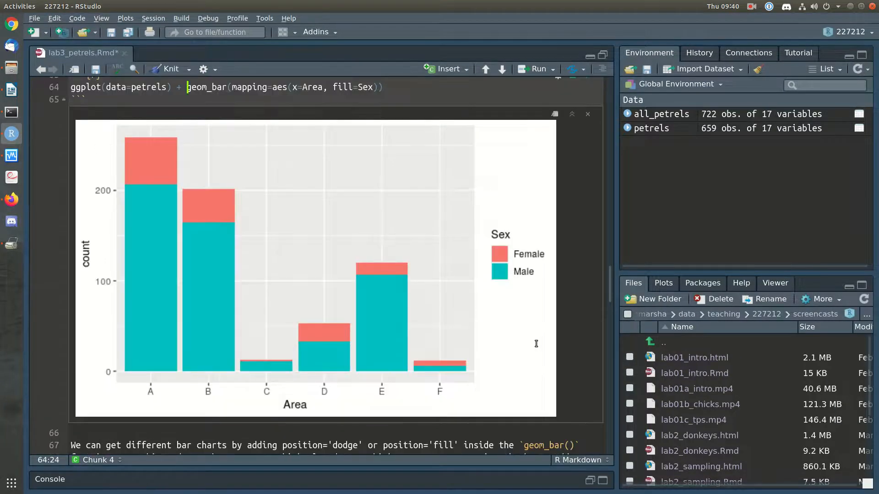
# Narrow the editor pane slightly and highlight the fill=Sex argument in the question 2 bar chart code.
pyautogui.scroll(1, 536, 344)
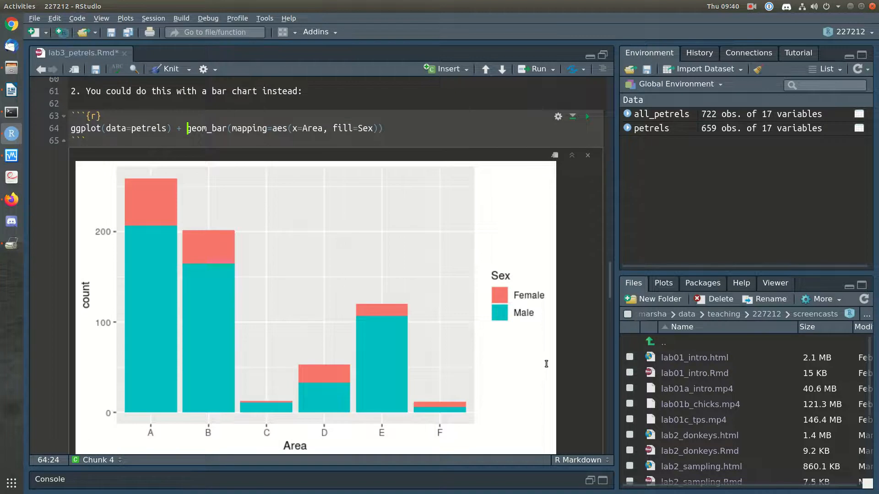
pyautogui.moveTo(617, 352); pyautogui.dragTo(585, 354)
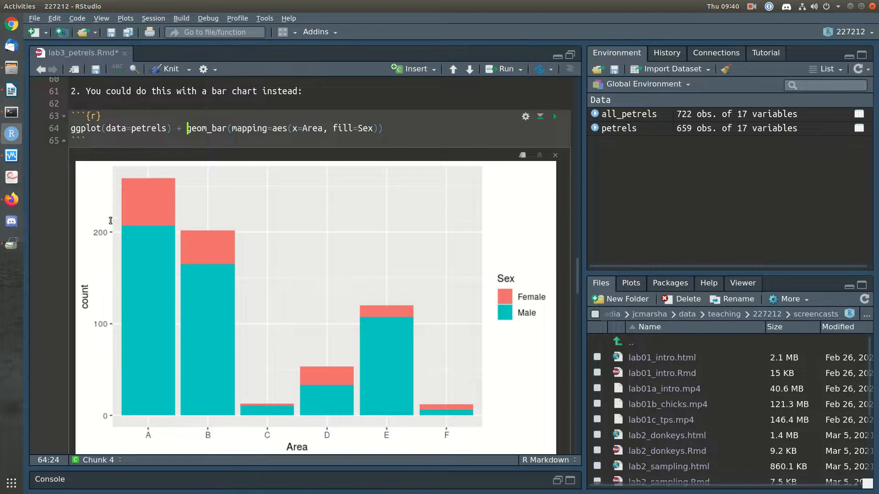
pyautogui.moveTo(329, 128); pyautogui.dragTo(375, 128)
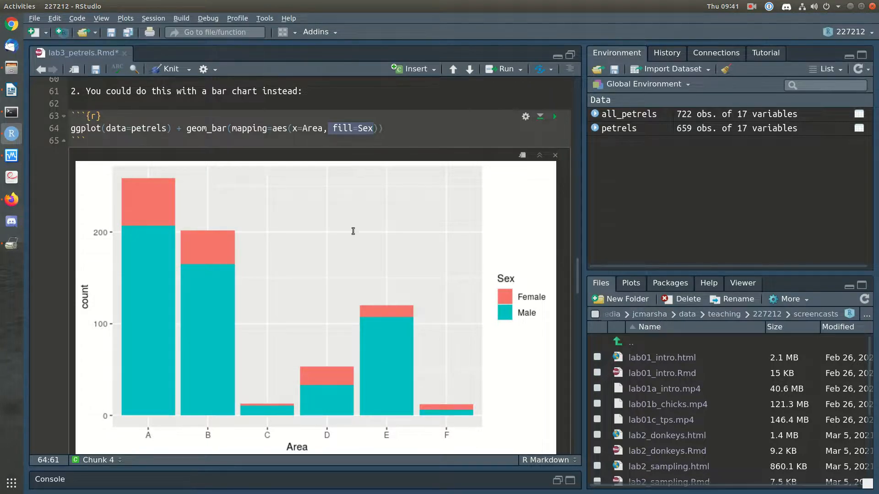
pyautogui.click(387, 128)
pyautogui.press('Left')
pyautogui.write(', position=')
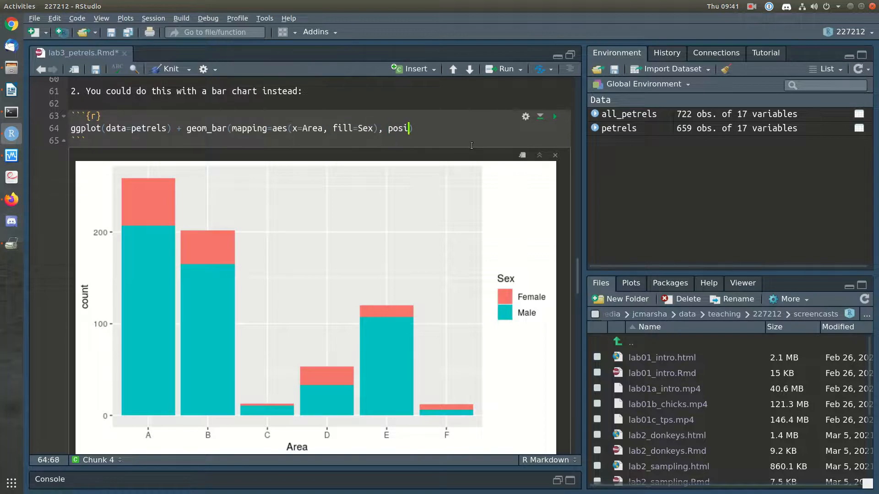
pyautogui.write("'dodge'")
pyautogui.press('BackSpace')
pyautogui.press('BackSpace')
pyautogui.press('BackSpace')
pyautogui.press('BackSpace')
pyautogui.press('BackSpace')
pyautogui.press('BackSpace')
pyautogui.press('BackSpace')
pyautogui.press('BackSpace')
pyautogui.press('BackSpace')
pyautogui.press('BackSpace')
pyautogui.press('BackSpace')
pyautogui.press('BackSpace')
pyautogui.press('BackSpace')
pyautogui.press('BackSpace')
pyautogui.press('BackSpace')
pyautogui.press('BackSpace')
pyautogui.press('BackSpace')
pyautogui.press('BackSpace')
# Copy the question 2 bar chart chunk and paste it beneath the paragraph about position='dodge' and position='fill'.
pyautogui.moveTo(86, 141); pyautogui.dragTo(64, 115)
pyautogui.hotkey('ctrl', 'c')
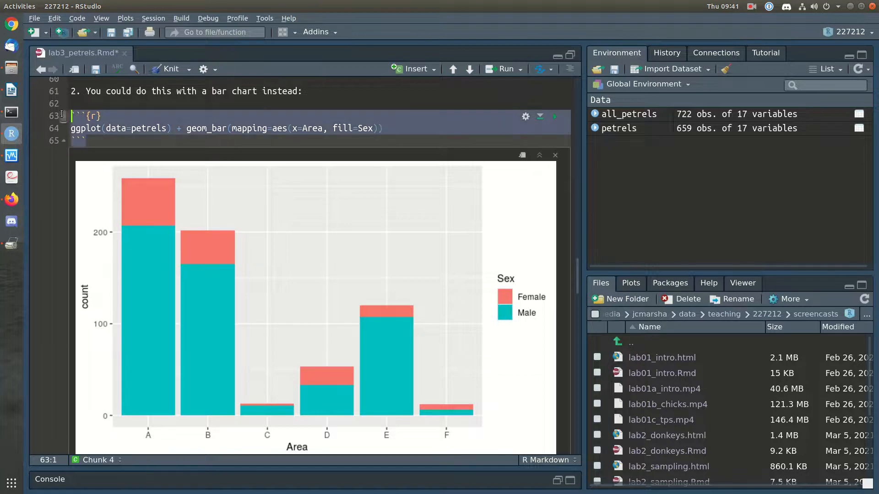
pyautogui.scroll(-5, 116, 224)
pyautogui.scroll(-2, 115, 231)
pyautogui.click(119, 360)
pyautogui.press('Return')
pyautogui.hotkey('ctrl', 'v')
pyautogui.press('Return')
# Add the argument position='dodge' to geom_bar in the pasted chunk, outside the aes() mapping.
pyautogui.press('Up')
pyautogui.press('Up')
pyautogui.press('End')
pyautogui.press('Left')
pyautogui.write(", position='dodge'")
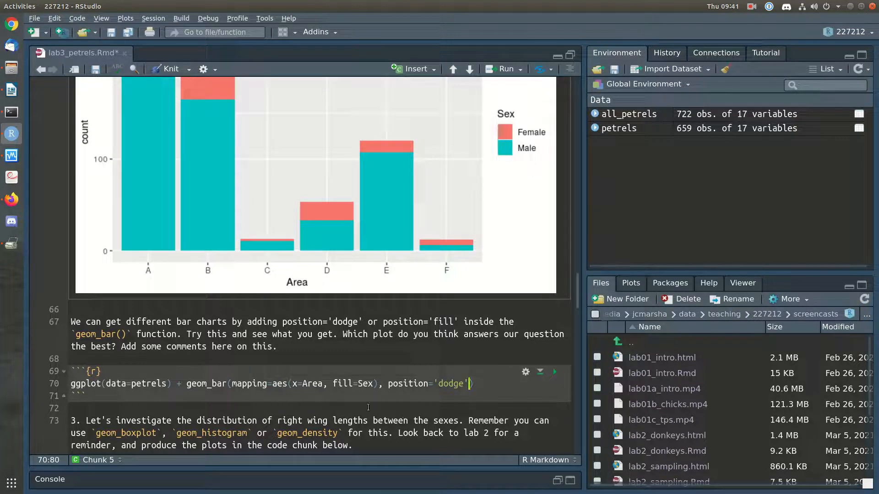
# Check the arguments enclosed by the aes and geom_bar parentheses in the position='dodge' chunk, and run the chunk.
pyautogui.moveTo(377, 383); pyautogui.dragTo(265, 384)
pyautogui.click(249, 391)
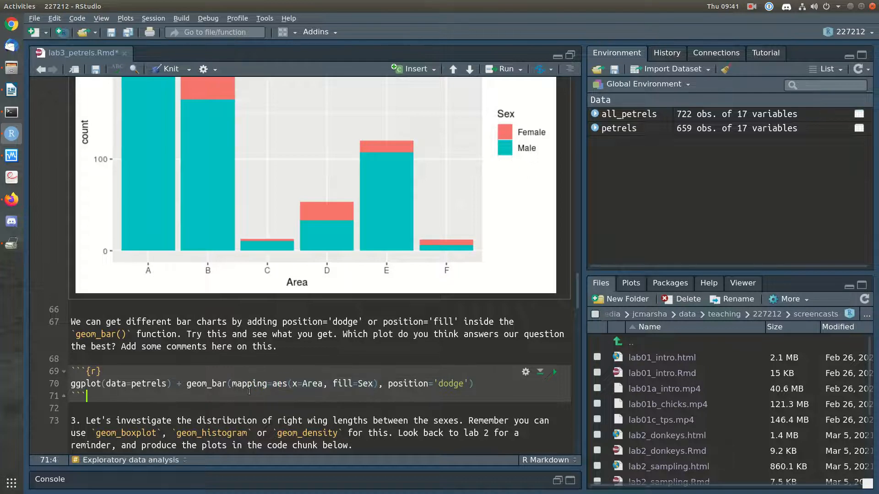
pyautogui.moveTo(232, 384)
pyautogui.mouseDown()
pyautogui.moveTo(478, 385)
pyautogui.moveTo(470, 384)
pyautogui.mouseUp()
pyautogui.click(480, 384)
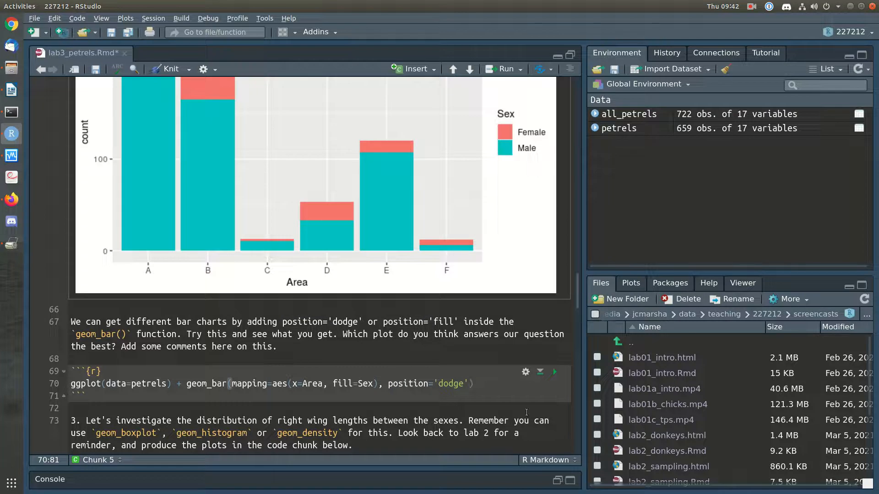
pyautogui.click(554, 374)
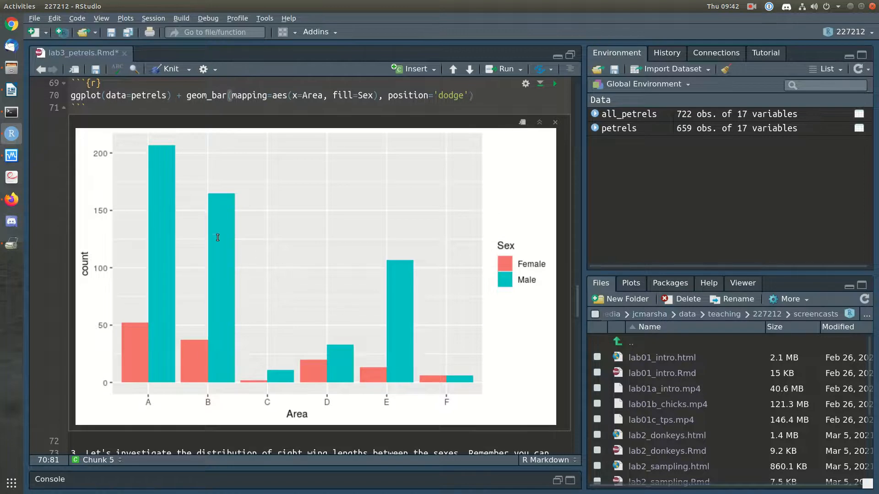
# Duplicate the position='dodge' chunk below its bar chart, ahead of question 3.
pyautogui.scroll(1, 206, 229)
pyautogui.moveTo(105, 151); pyautogui.dragTo(72, 111)
pyautogui.hotkey('ctrl', 'c')
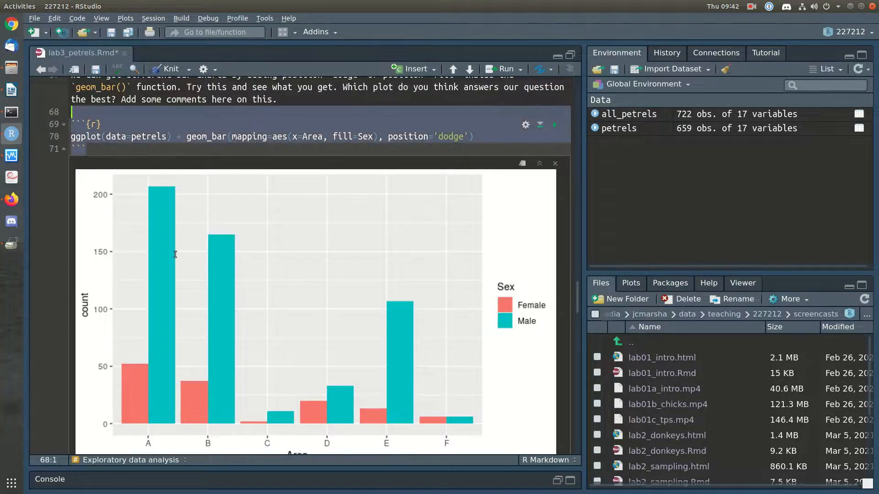
pyautogui.scroll(-1, 167, 337)
pyautogui.click(84, 440)
pyautogui.hotkey('ctrl', 'v')
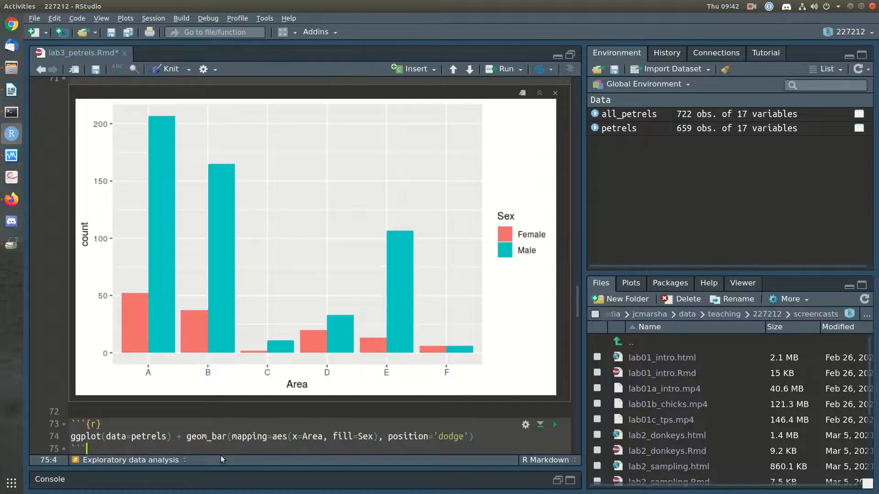
pyautogui.press('Return')
# Set the position argument in the duplicated chunk to 'fill' and run it.
pyautogui.doubleClick(451, 423)
pyautogui.write('fill')
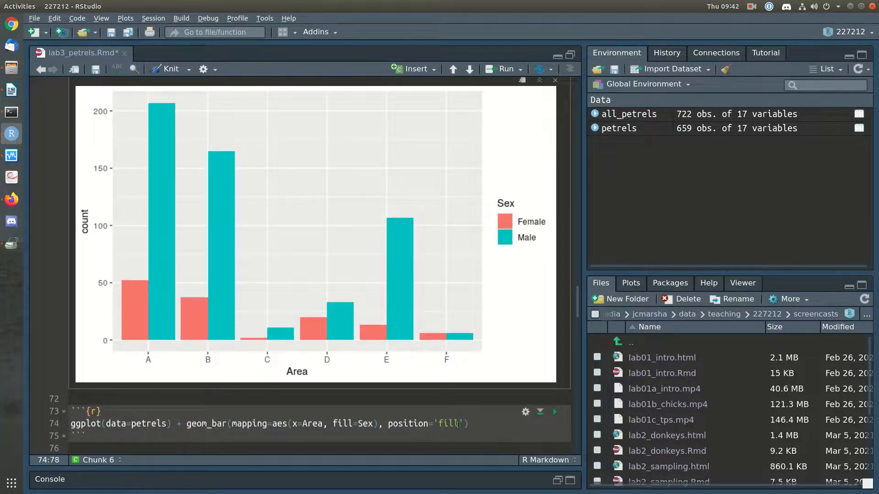
pyautogui.scroll(-3, 553, 408)
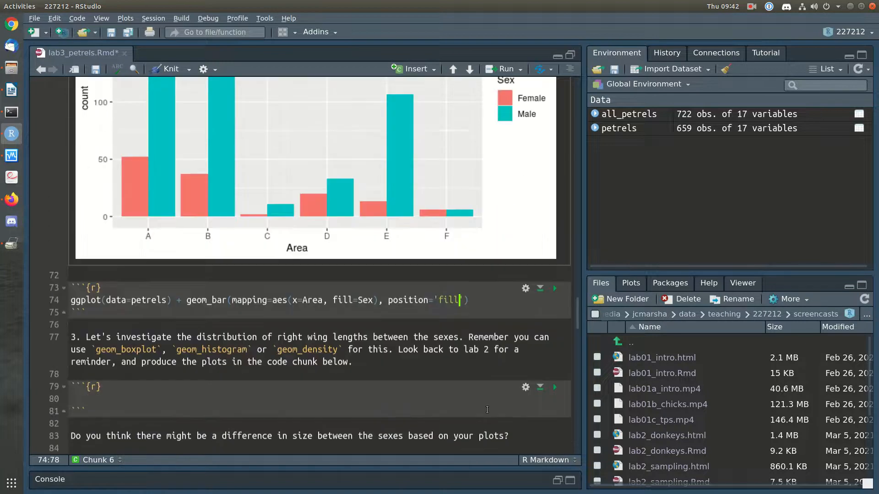
pyautogui.click(555, 288)
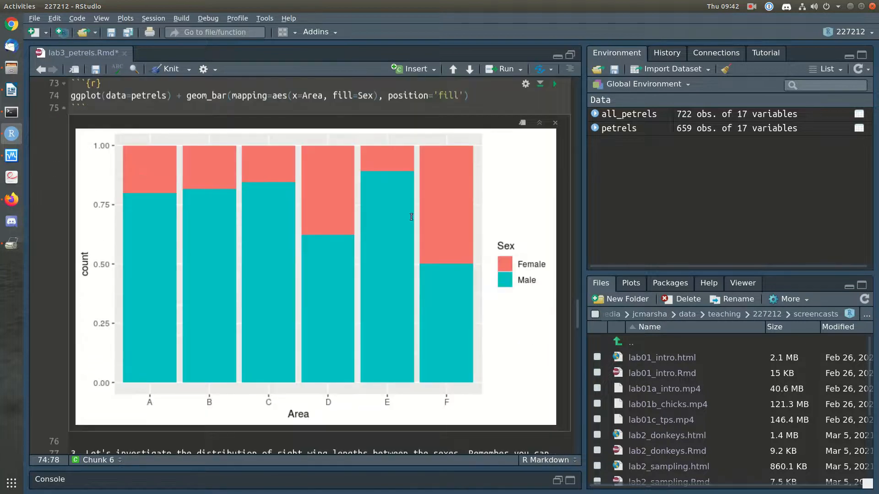
# Compare the stacked, dodged and filled bar charts of Sex by Area.
pyautogui.scroll(10, 190, 325)
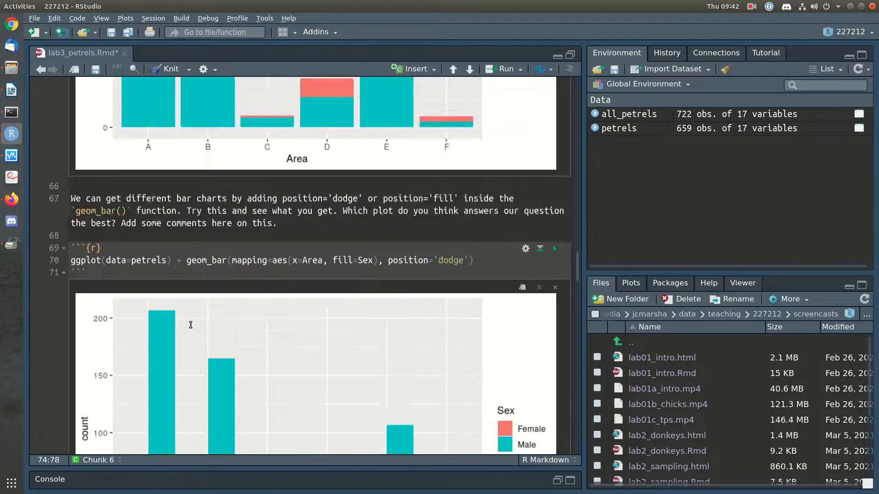
pyautogui.scroll(5, 191, 324)
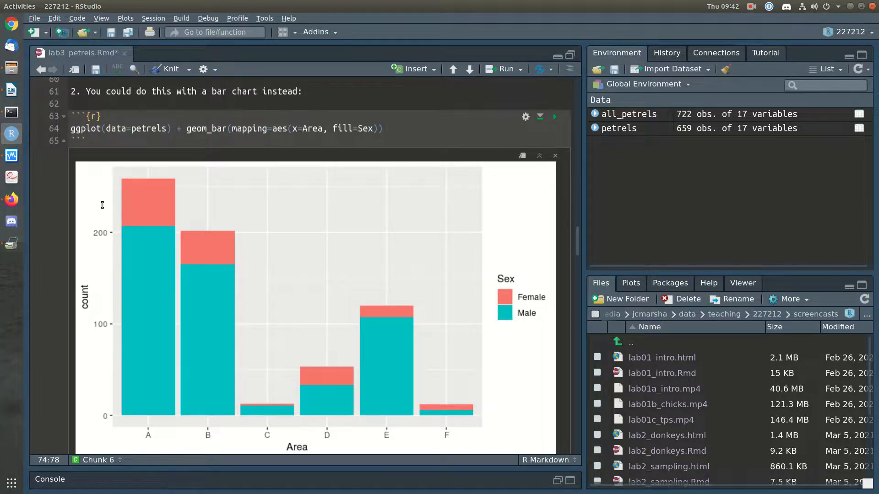
pyautogui.scroll(-15, 435, 396)
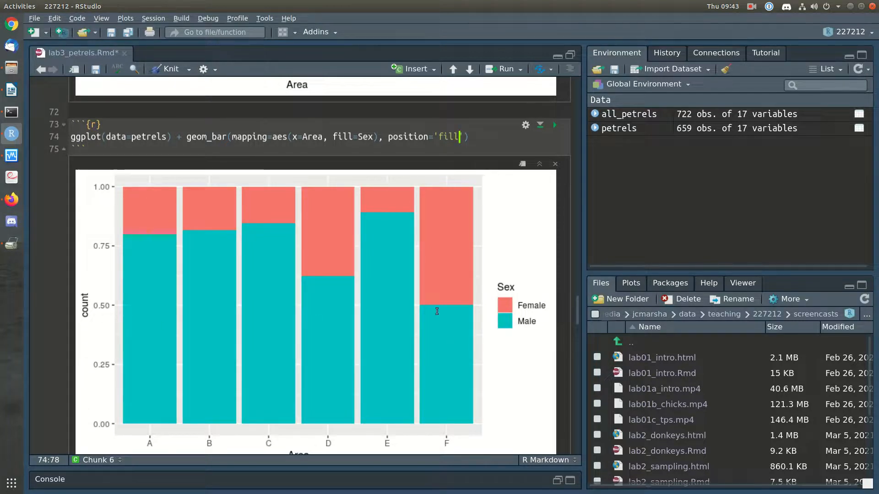
pyautogui.scroll(-3, 384, 300)
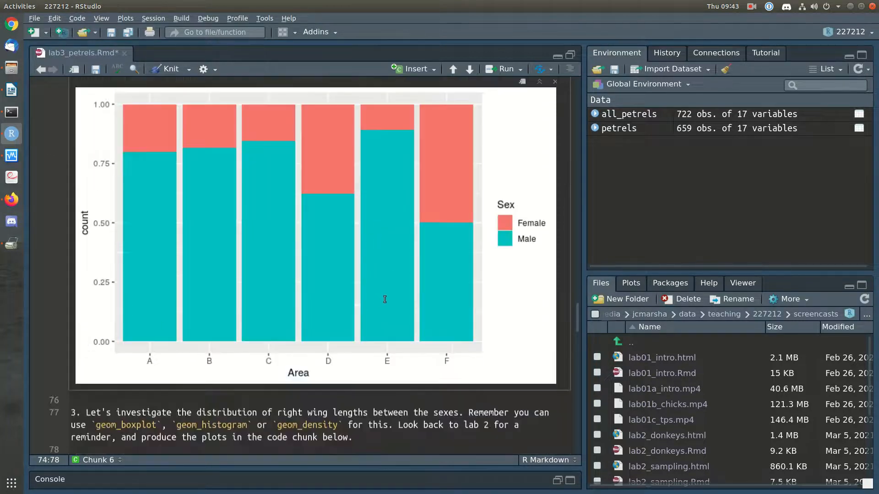
# Below the filled chart, write "Using position='stack' (which is the default) allows us to easily compare one group (males in this case) which are at the".
pyautogui.click(225, 397)
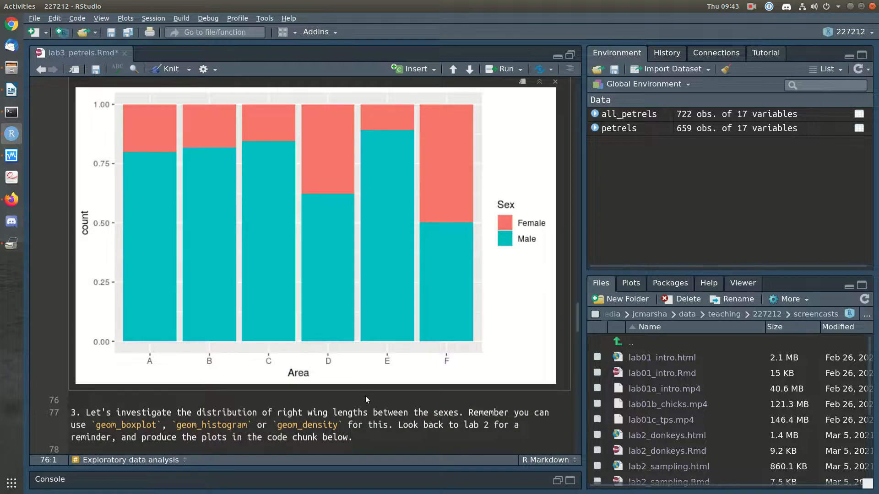
pyautogui.press('Return')
pyautogui.press('Up')
pyautogui.press('Return')
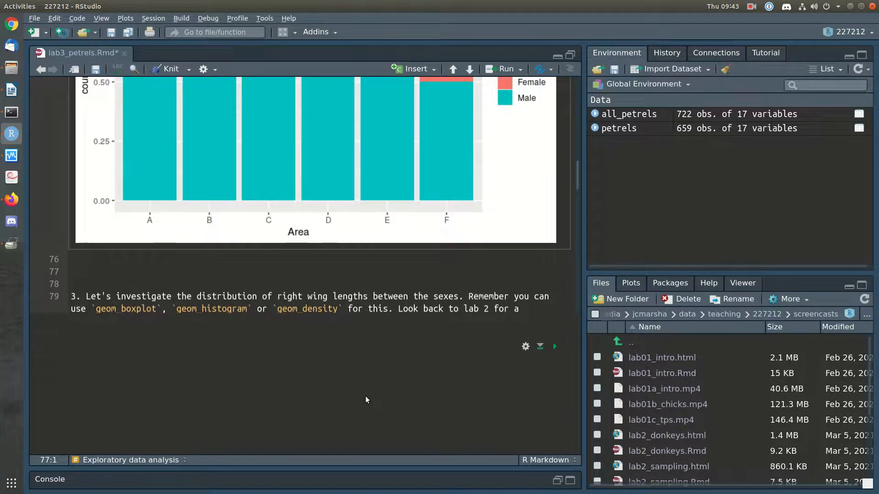
pyautogui.write('Using position=')
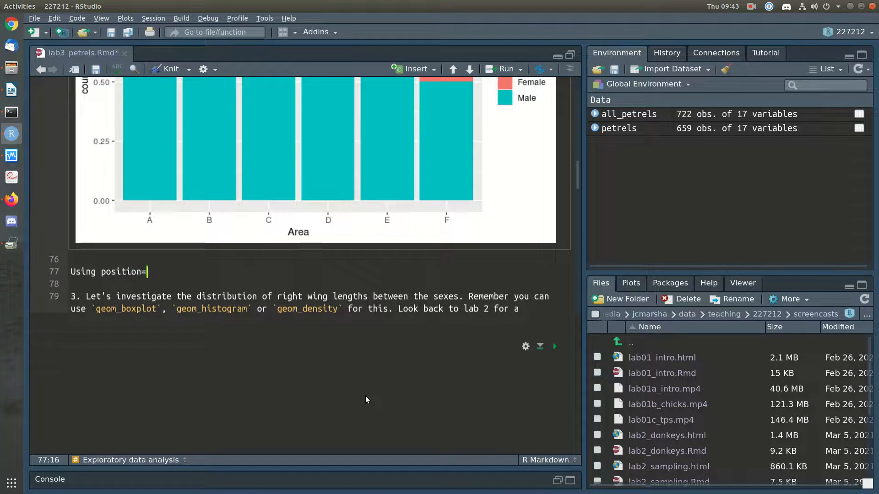
pyautogui.write("'stack' (which is ")
pyautogui.write('the default) al')
pyautogui.write('lows us to eas')
pyautogui.write('ily compare one grou')
pyautogui.write('p (males in this')
pyautogui.write(' case) whic')
pyautogui.write('h are at th')
# Continue the comment with "baseline, and the total (total bar heights) across areas, but hard to".
pyautogui.write('line, and the totla')
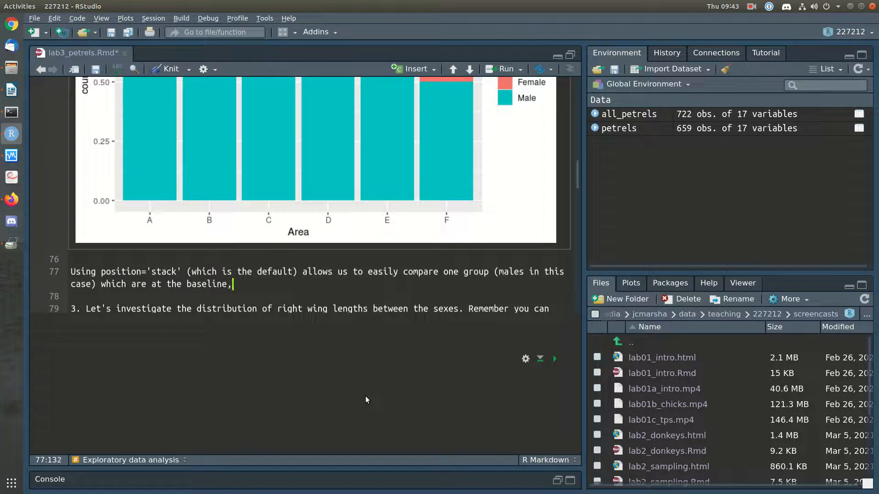
pyautogui.press('BackSpace')
pyautogui.press('BackSpace')
pyautogui.write('al (total ba')
pyautogui.write('r heights) a')
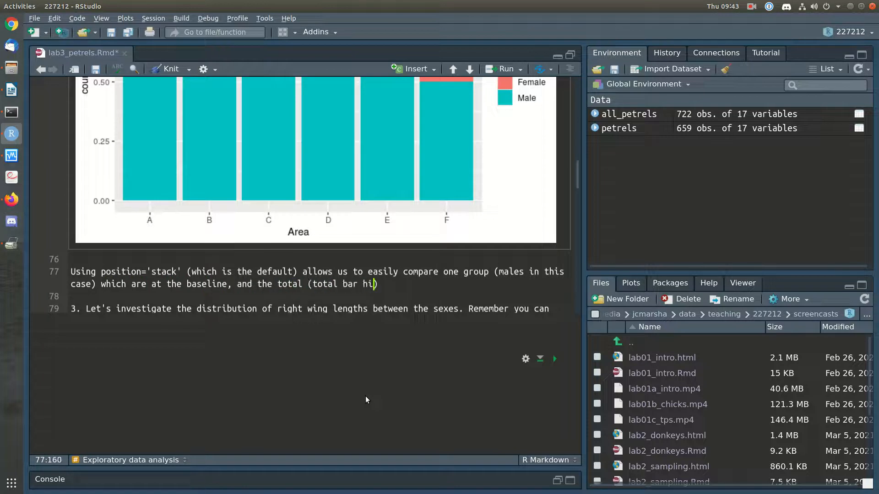
pyautogui.write('cross groups, bv')
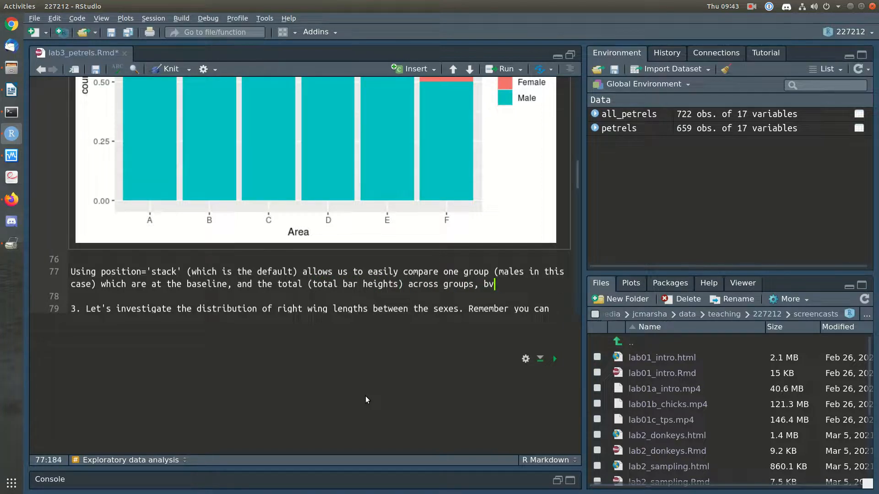
pyautogui.press('BackSpace')
pyautogui.write('ut hard to')
pyautogui.doubleClick(458, 283)
pyautogui.write('areas')
# Reword the comment's ending to "harder to compare the total count of females across areas as they start at a different baseline".
pyautogui.click(535, 284)
pyautogui.write('compare')
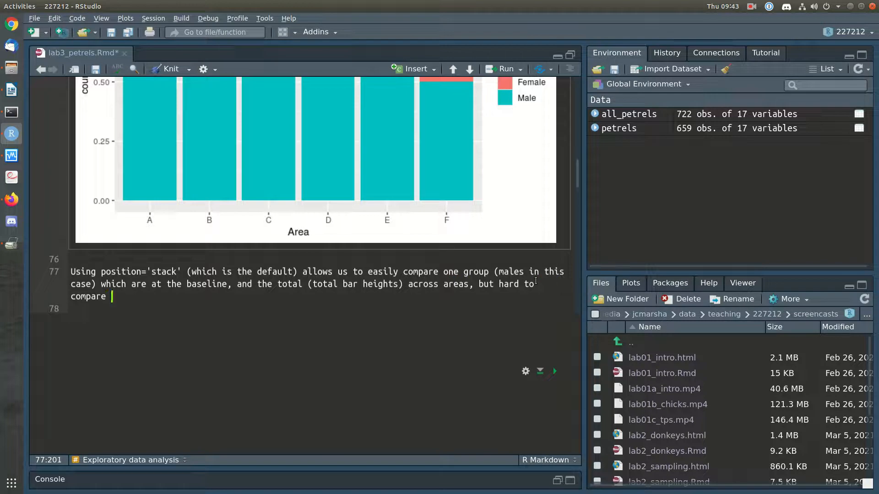
pyautogui.press('BackSpace')
pyautogui.press('BackSpace')
pyautogui.press('BackSpace')
pyautogui.press('BackSpace')
pyautogui.press('BackSpace')
pyautogui.press('BackSpace')
pyautogui.press('BackSpace')
pyautogui.press('BackSpace')
pyautogui.press('BackSpace')
pyautogui.press('BackSpace')
pyautogui.press('BackSpace')
pyautogui.write('er to compare the total count of females acaross')
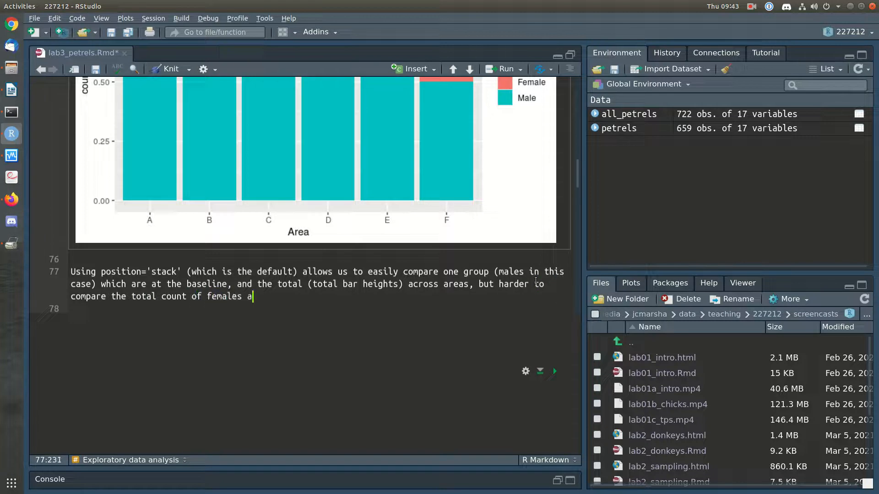
pyautogui.press('BackSpace')
pyautogui.press('BackSpace')
pyautogui.press('BackSpace')
pyautogui.press('BackSpace')
pyautogui.press('BackSpace')
pyautogui.write('ro')
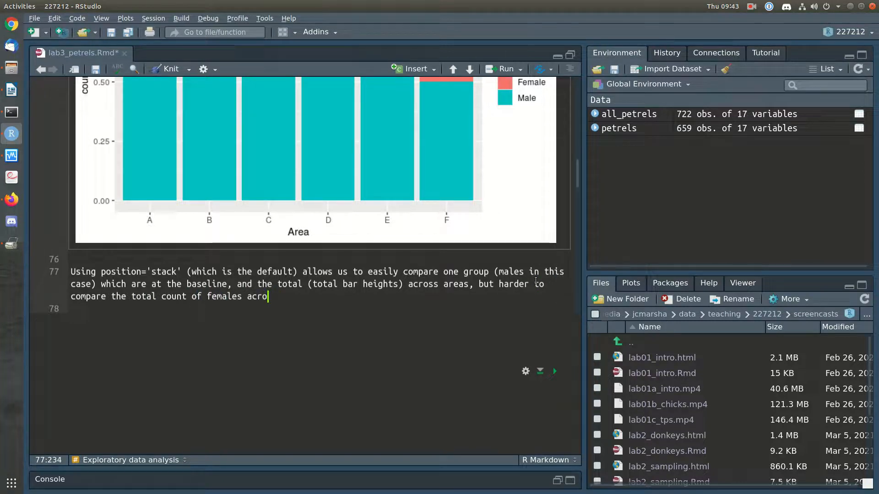
pyautogui.write('ss areas as they start at a d')
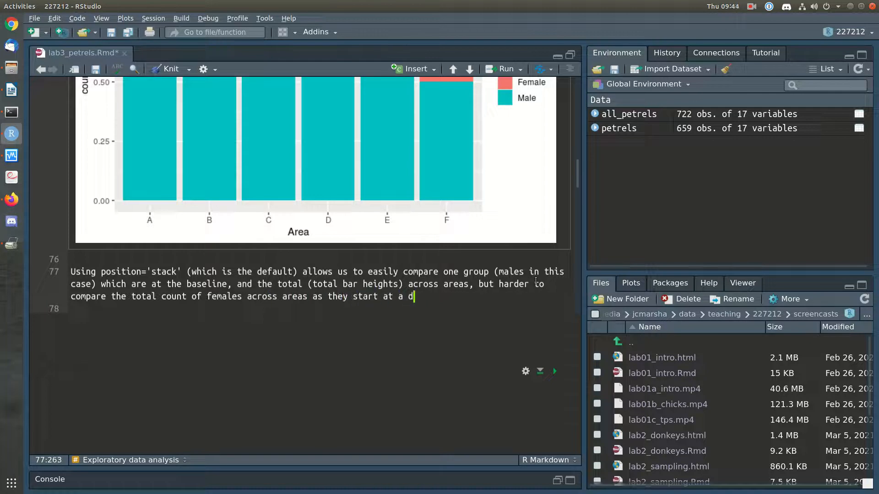
pyautogui.write('ifferent baseline')
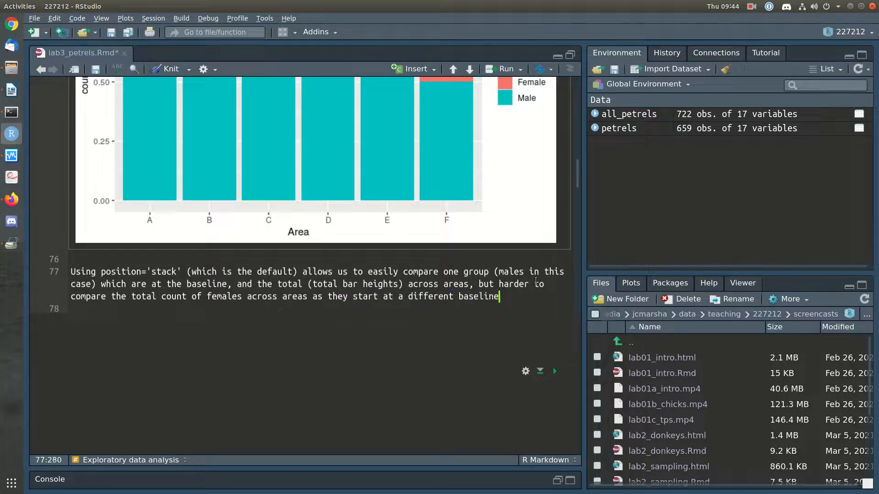
# Append "Also a little tricky to compare proportions. position='dodge' allows us to easily compare counts in every group (sex) across areas.".
pyautogui.write('. Also a little tr')
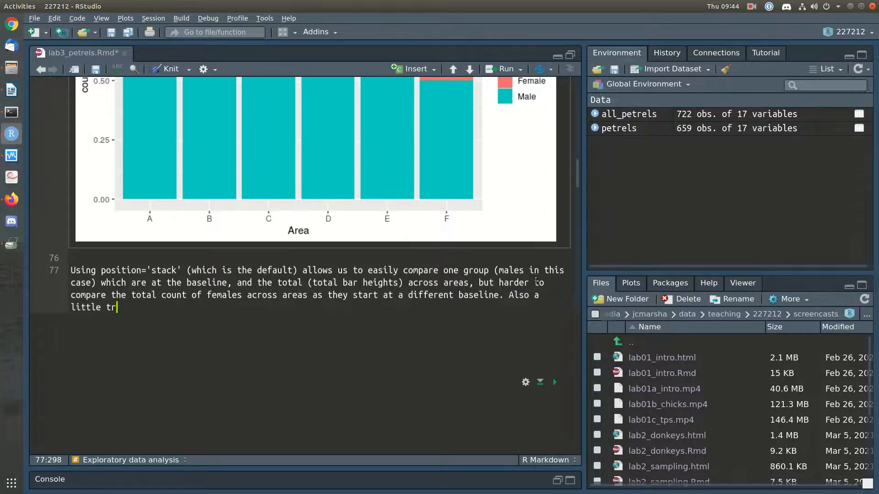
pyautogui.write('icky to compare pr')
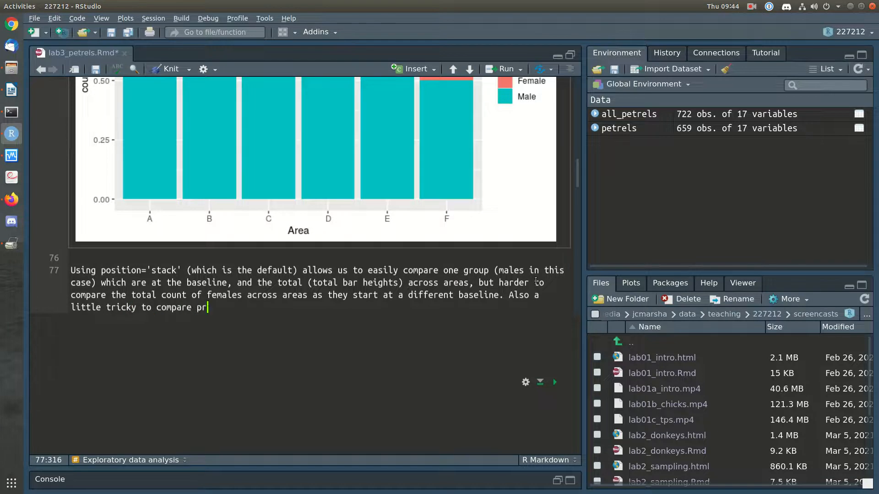
pyautogui.write('oportions. position=')
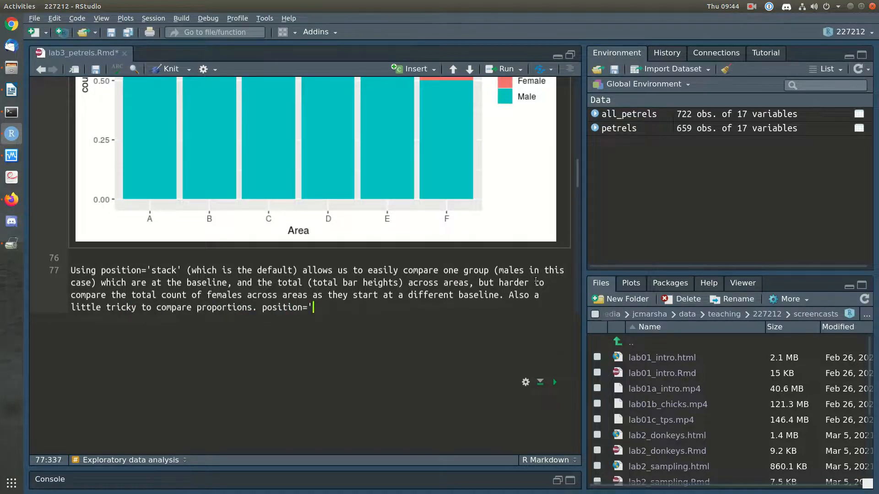
pyautogui.write("'dodge' allows ")
pyautogui.write('us to easily compare ')
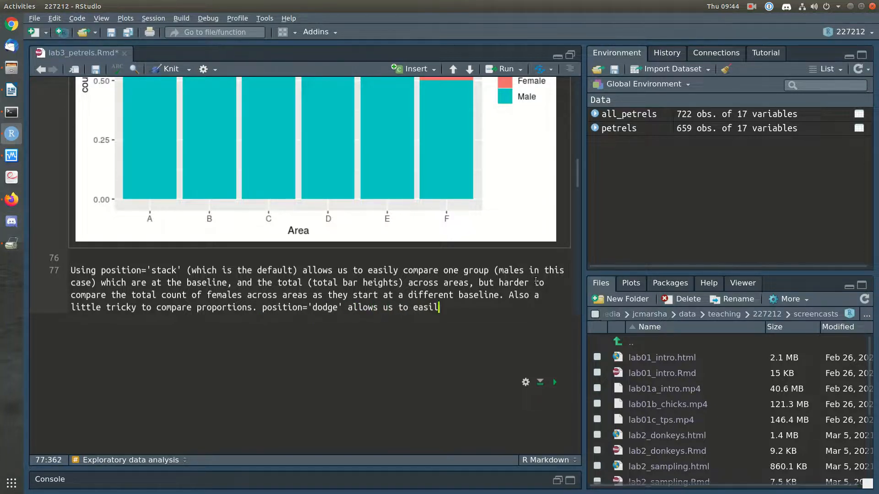
pyautogui.write('counts in e')
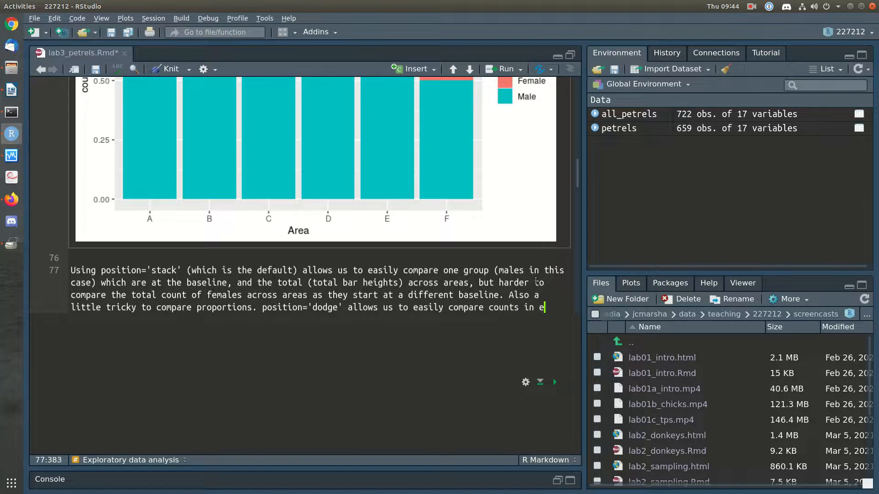
pyautogui.write('very group (sex) across areas')
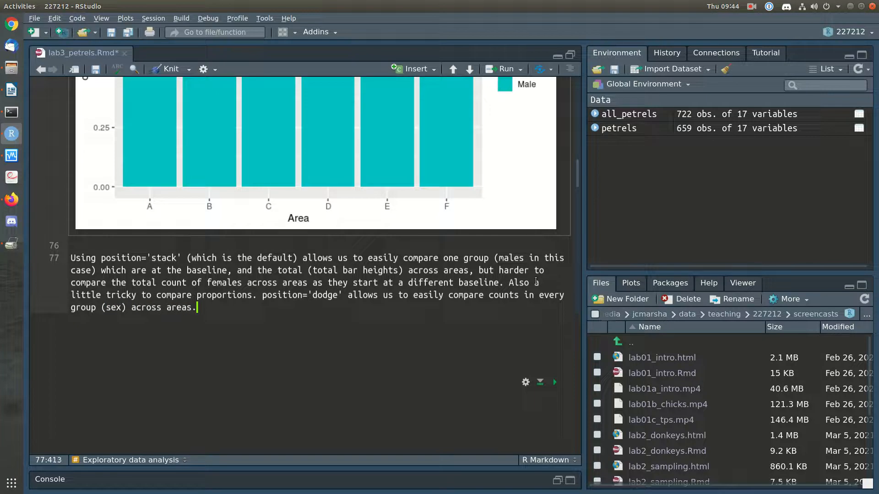
# Append ", but hard to compare proportions. position='fill' makes it easy to compare proportions" to the comment on bar positions.
pyautogui.write(', but hard to compare proportion')
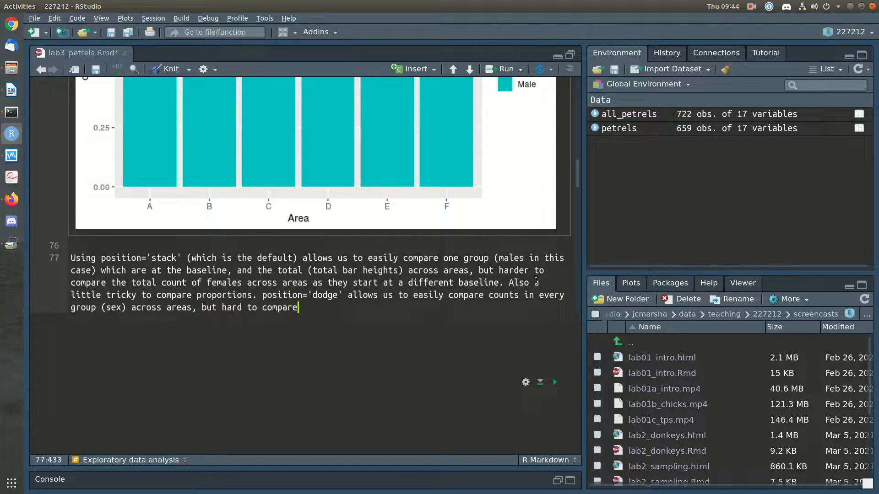
pyautogui.write("s. position='fill' makes it easy to compare prpo")
pyautogui.press('BackSpace')
pyautogui.press('BackSpace')
pyautogui.write('ompare p')
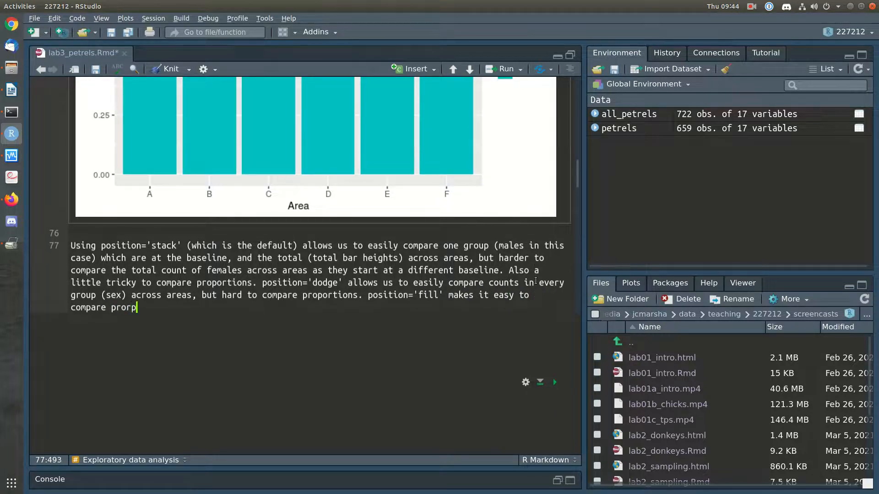
pyautogui.write('rop')
pyautogui.press('BackSpace')
pyautogui.press('BackSpace')
pyautogui.write('op')
pyautogui.write('tions acr')
# Finish the position='fill' sentence with "across areas, but we lose count information.".
pyautogui.press('BackSpace')
pyautogui.write('orrs')
pyautogui.press('BackSpace')
pyautogui.press('BackSpace')
pyautogui.press('BackSpace')
pyautogui.press('BackSpace')
pyautogui.write('ross areas, but we l')
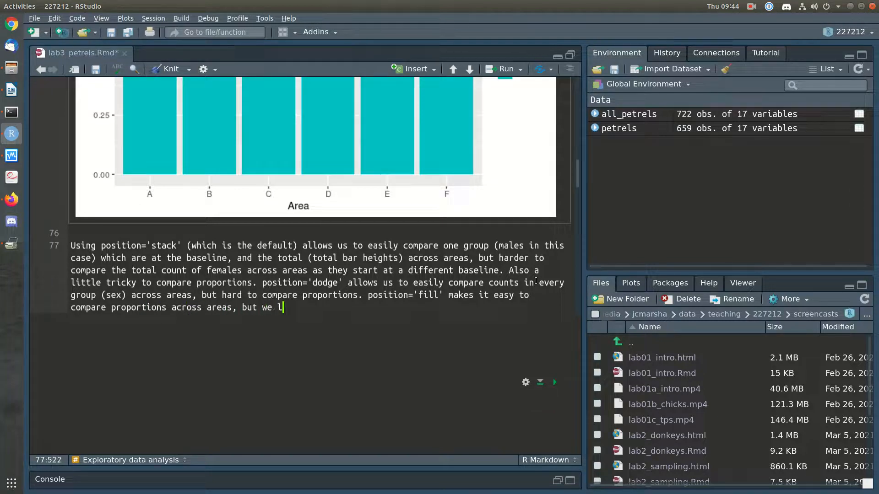
pyautogui.write('ose count information.')
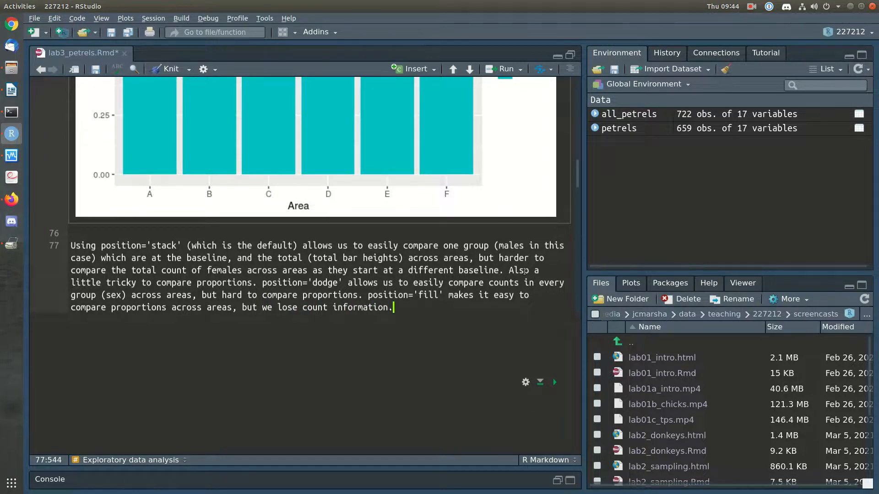
# Place the cursor in the empty code chunk under question 3 on right wing lengths and save the document.
pyautogui.scroll(4, 524, 271)
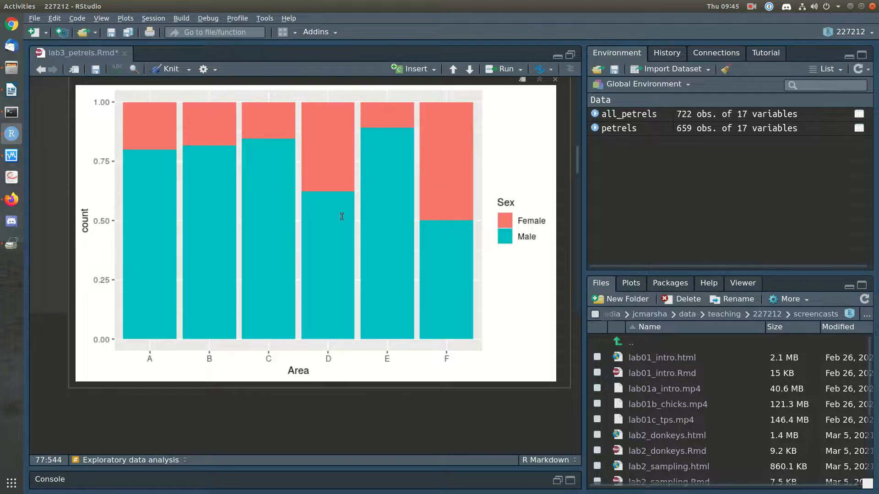
pyautogui.scroll(-7, 389, 277)
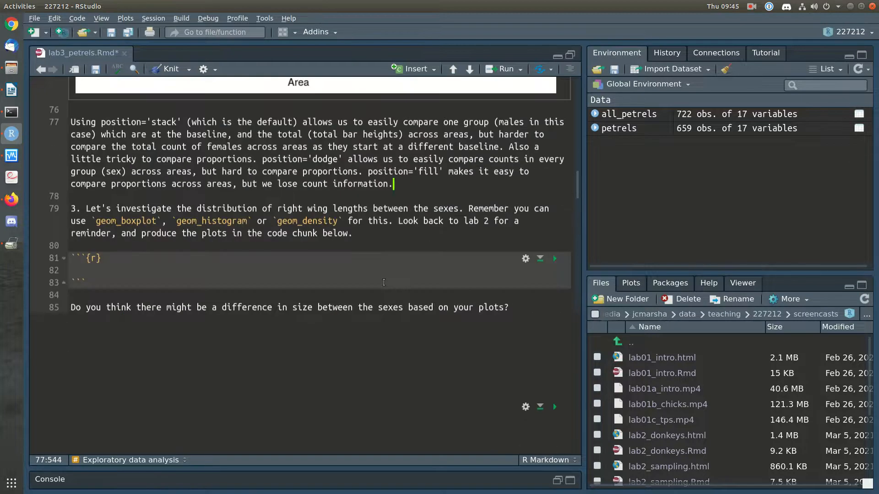
pyautogui.click(402, 240)
pyautogui.scroll(-1, 409, 249)
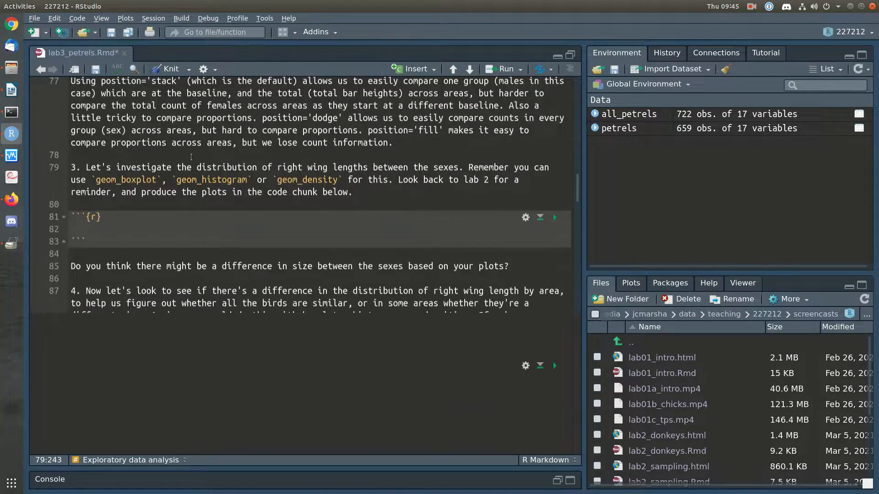
pyautogui.click(224, 230)
pyautogui.hotkey('ctrl', 's')
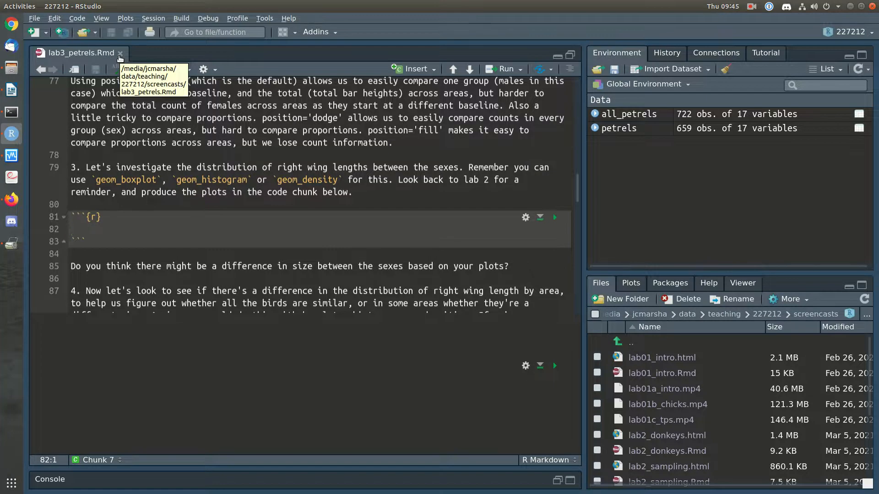
# Close and reopen lab3_petrels.Rmd, and shrink the console so the editor takes the full height at question 3.
pyautogui.click(120, 54)
pyautogui.scroll(-3, 720, 460)
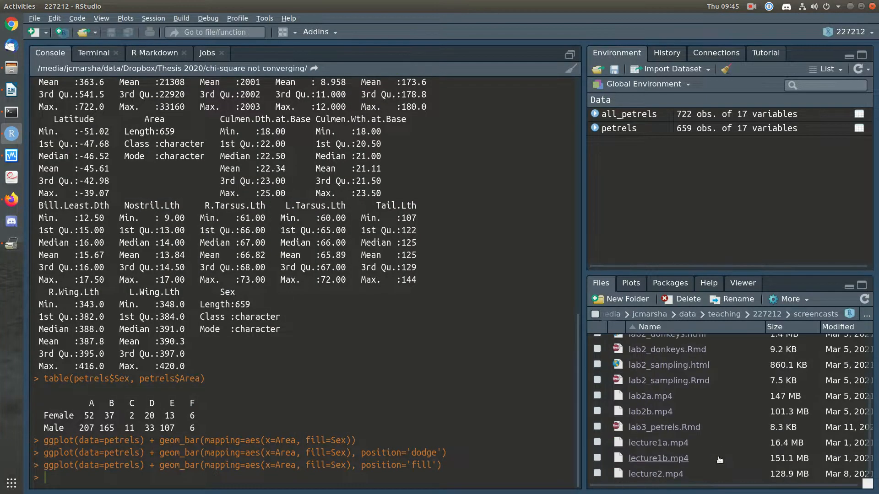
pyautogui.click(673, 428)
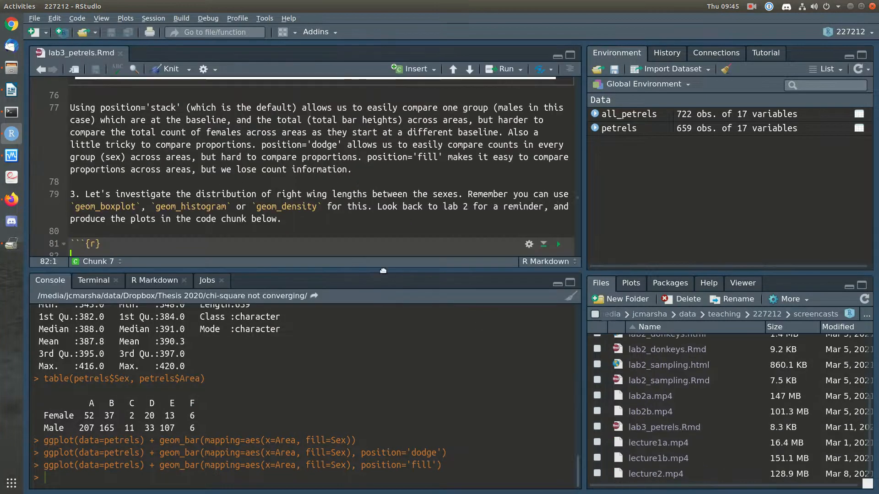
pyautogui.moveTo(346, 270); pyautogui.dragTo(342, 487)
pyautogui.click(327, 317)
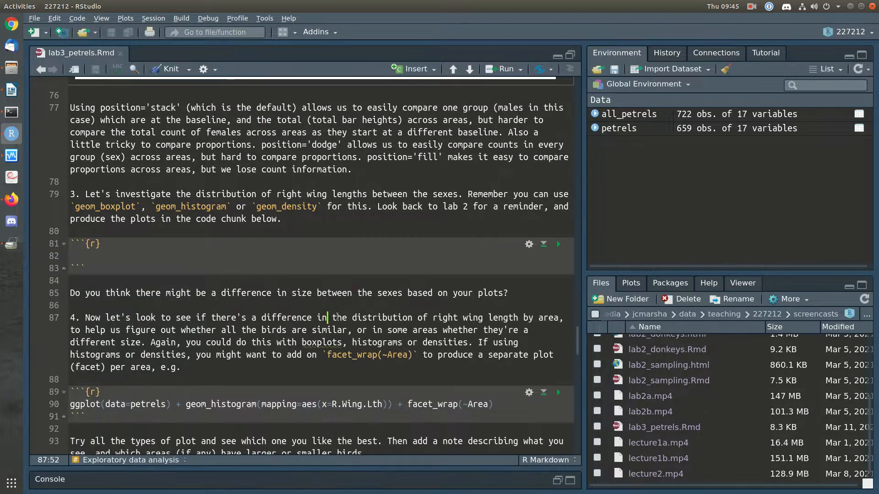
pyautogui.click(313, 267)
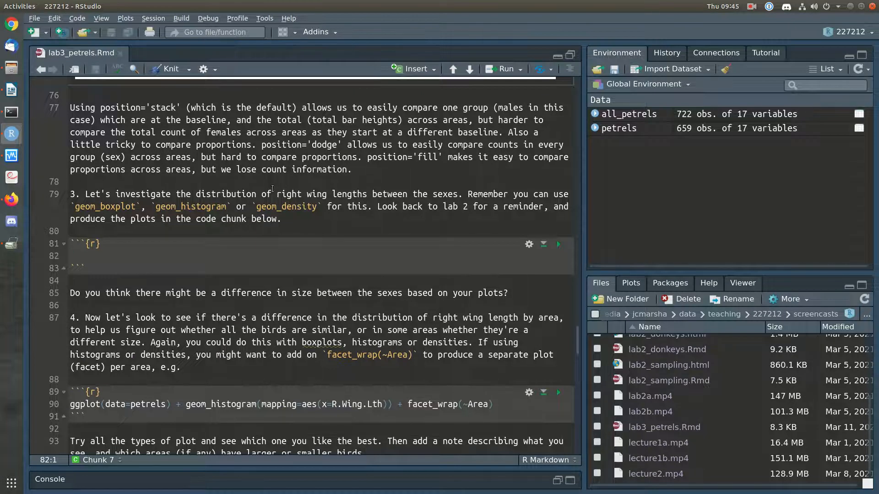
pyautogui.moveTo(266, 197); pyautogui.dragTo(376, 197)
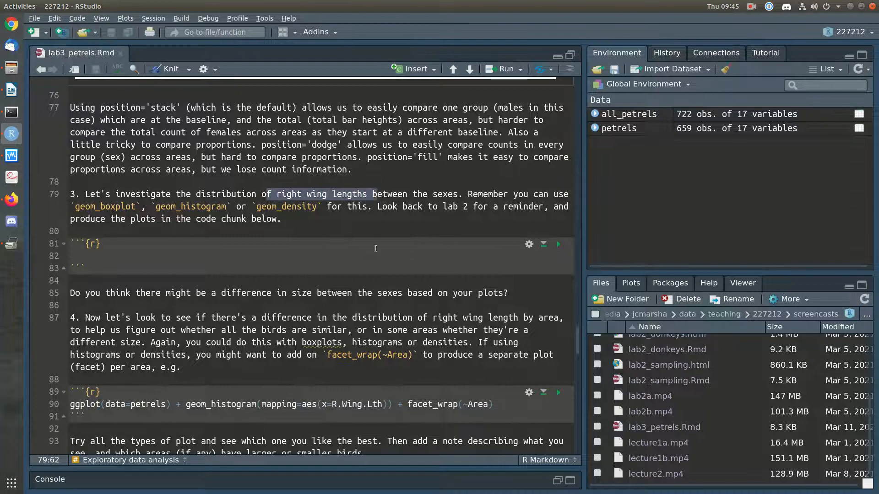
pyautogui.click(375, 238)
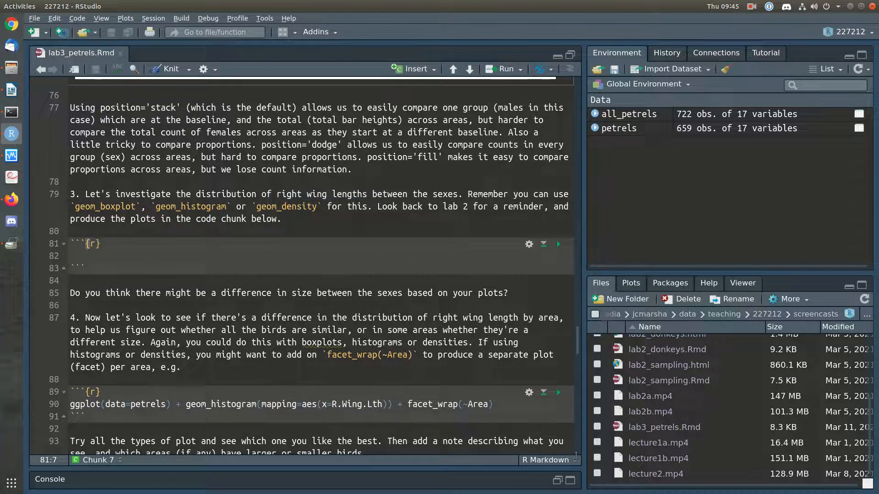
# Open lab2_donkeys.Rmd and copy its body weight histogram code that uses bins=15.
pyautogui.scroll(1, 647, 407)
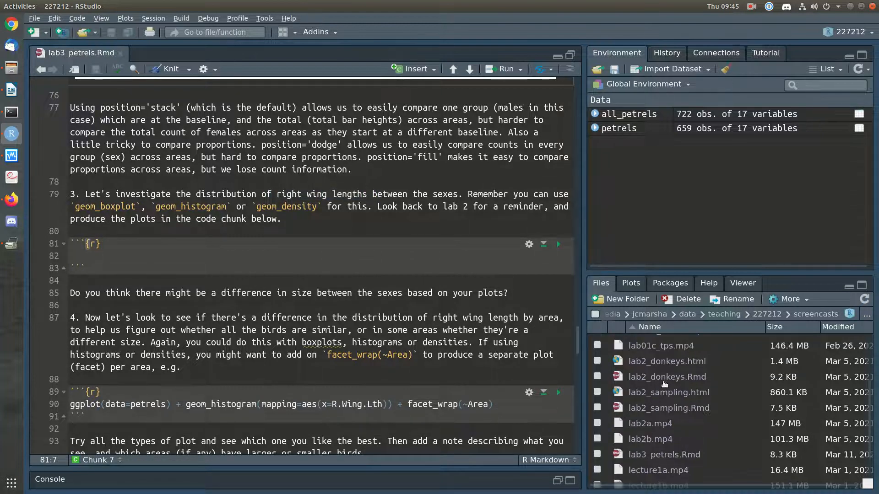
pyautogui.click(663, 379)
pyautogui.scroll(20, 387, 236)
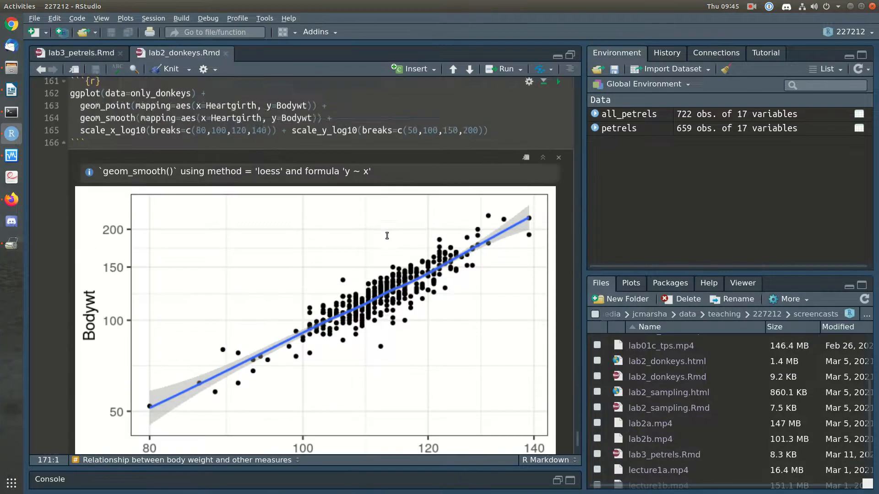
pyautogui.scroll(15, 387, 235)
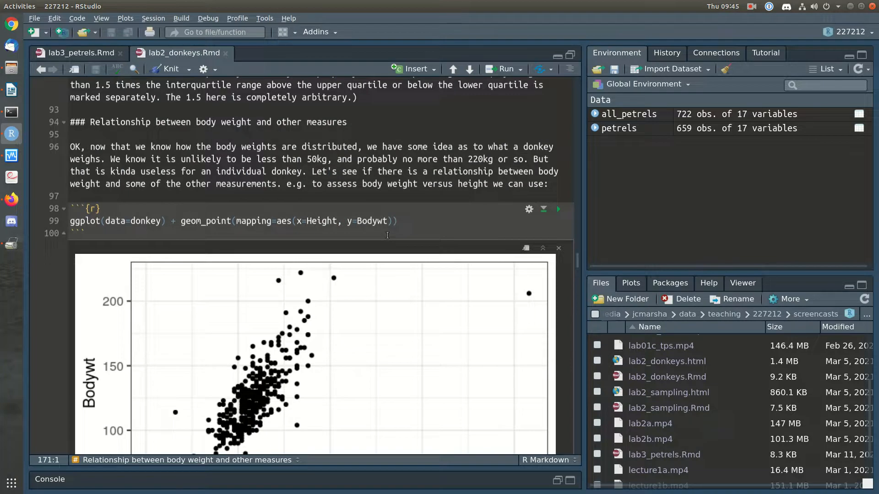
pyautogui.scroll(2, 388, 235)
pyautogui.scroll(10, 425, 257)
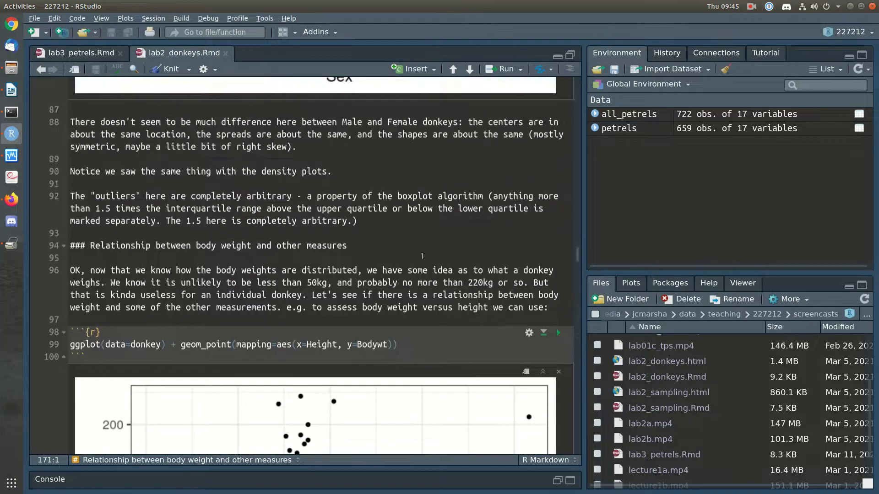
pyautogui.scroll(15, 407, 289)
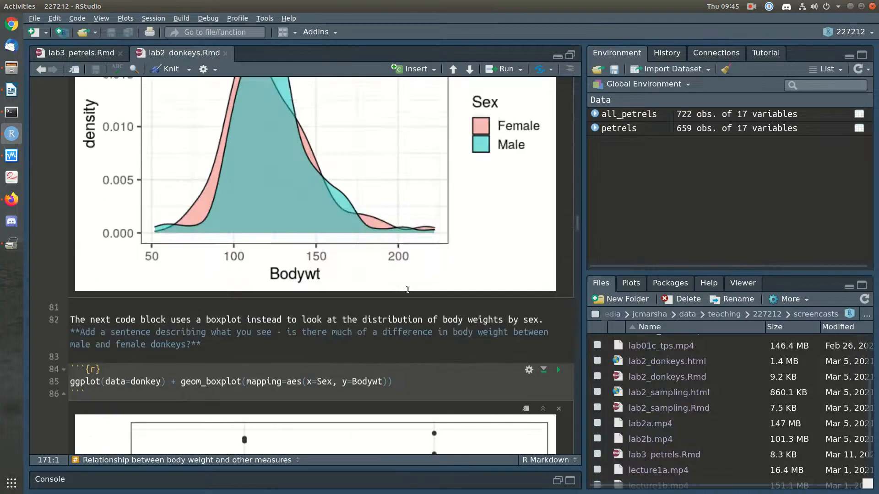
pyautogui.scroll(10, 407, 289)
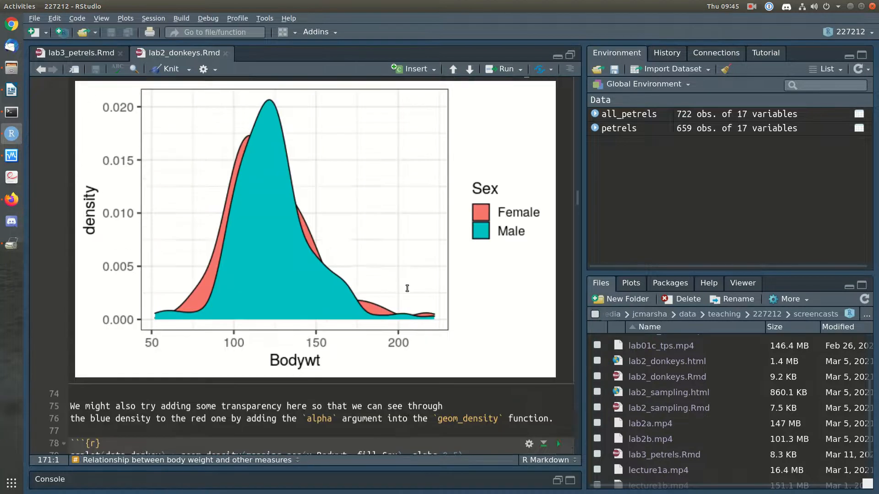
pyautogui.moveTo(412, 130); pyautogui.dragTo(32, 131)
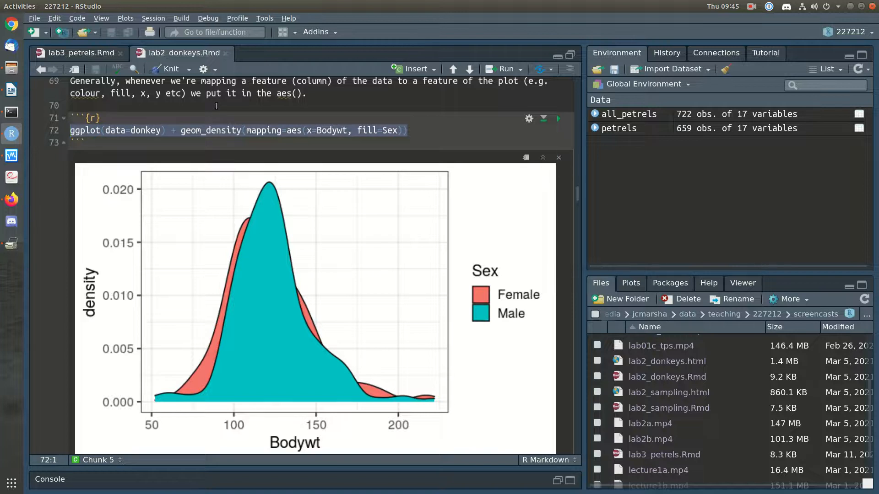
pyautogui.scroll(15, 287, 130)
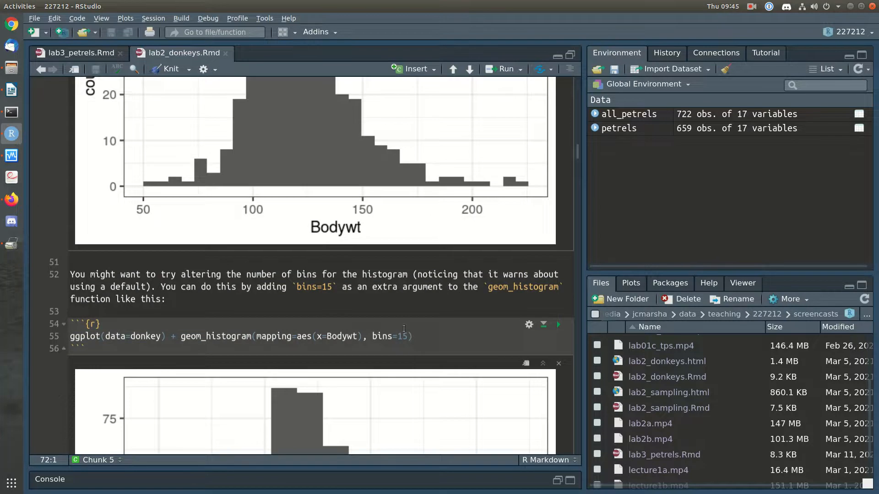
pyautogui.moveTo(413, 337); pyautogui.dragTo(26, 340)
pyautogui.hotkey('ctrl', 'c')
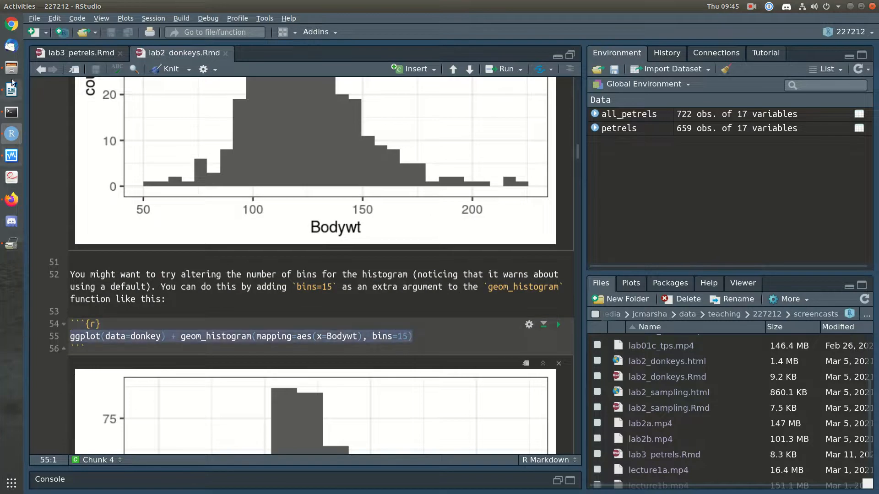
# Paste the histogram code into question 3's empty chunk in lab3_petrels.Rmd, save, and set its data to petrels.
pyautogui.click(61, 54)
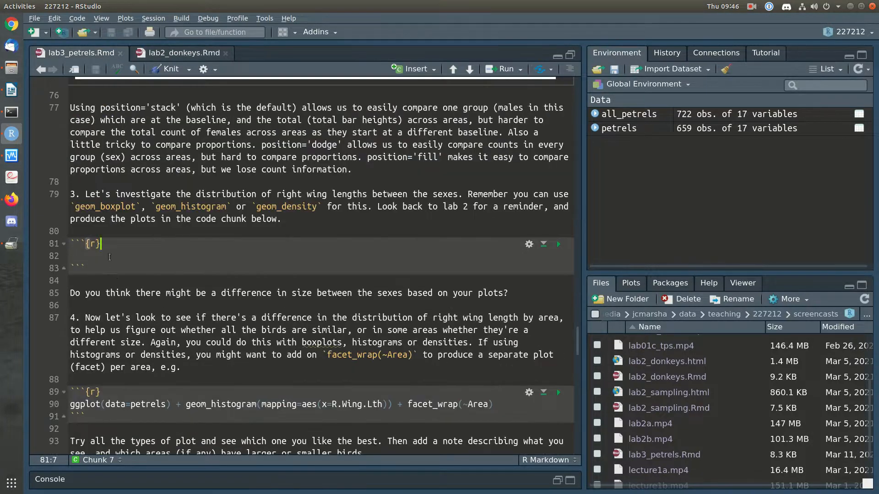
pyautogui.click(107, 259)
pyautogui.hotkey('ctrl', 'v')
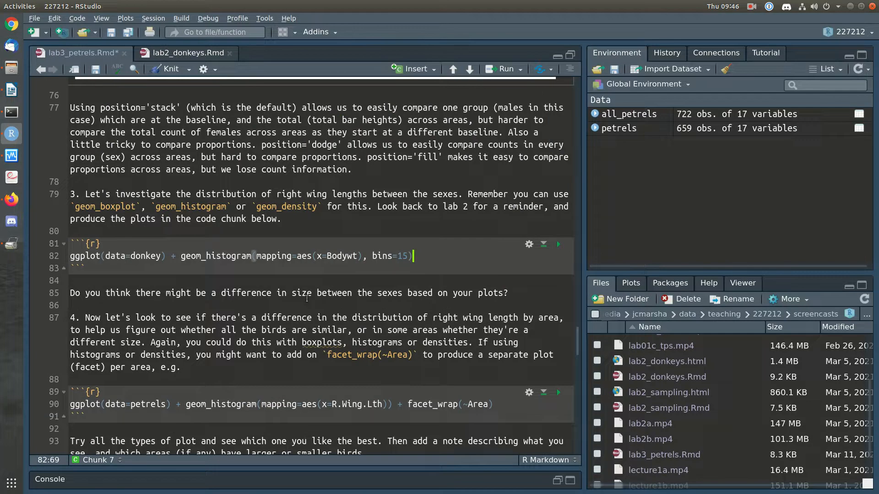
pyautogui.hotkey('ctrl', 's')
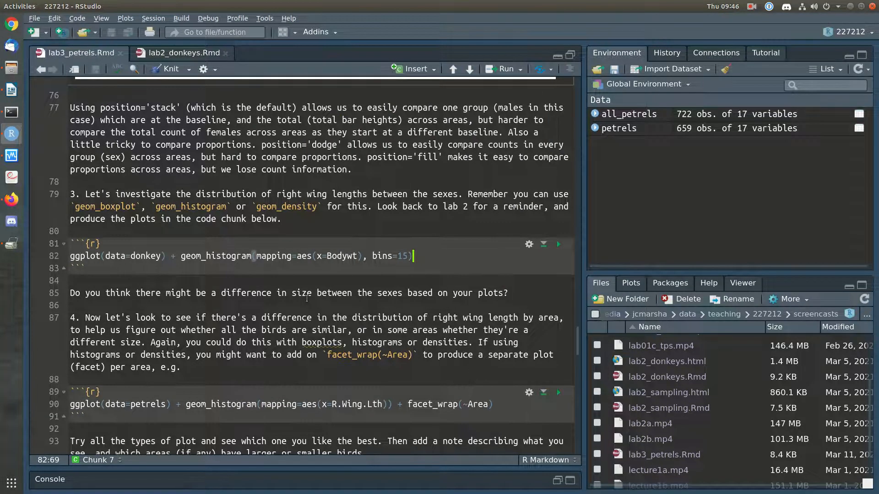
pyautogui.doubleClick(144, 257)
pyautogui.write('petrels')
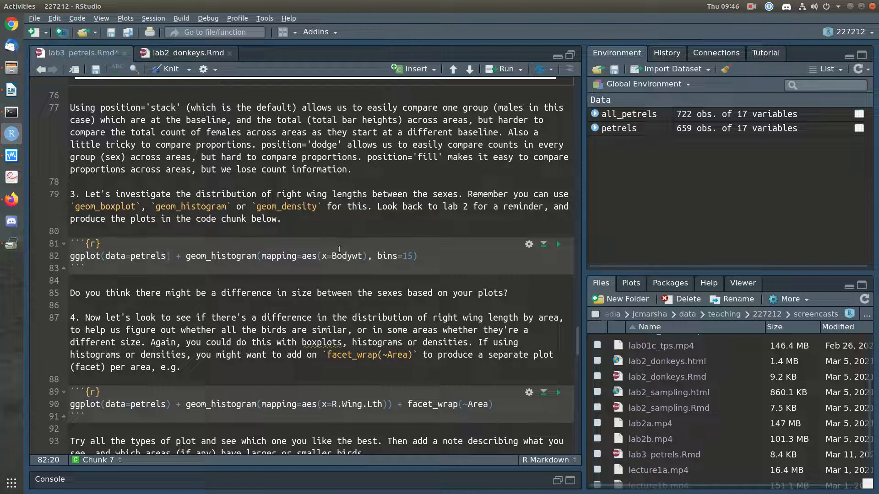
# Copy the right wing length variable name, R.Wing.Lth, from the petrels summary output.
pyautogui.moveTo(276, 194); pyautogui.dragTo(367, 194)
pyautogui.scroll(15, 329, 225)
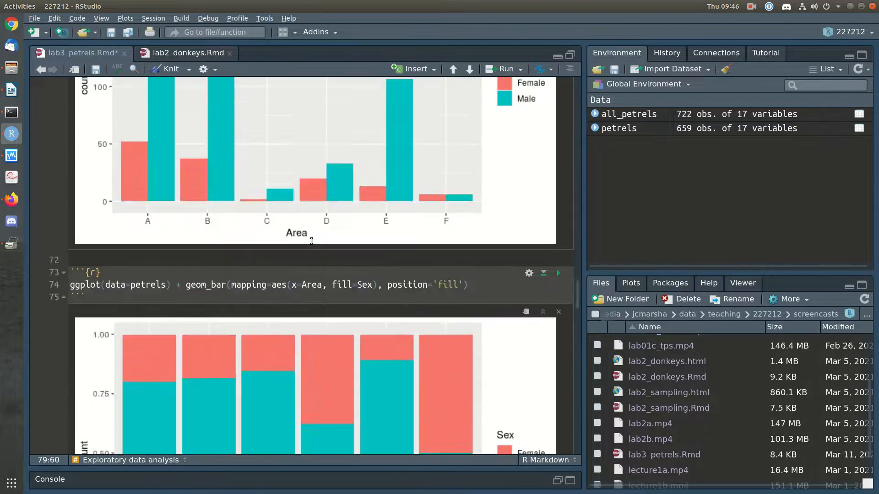
pyautogui.scroll(10, 311, 242)
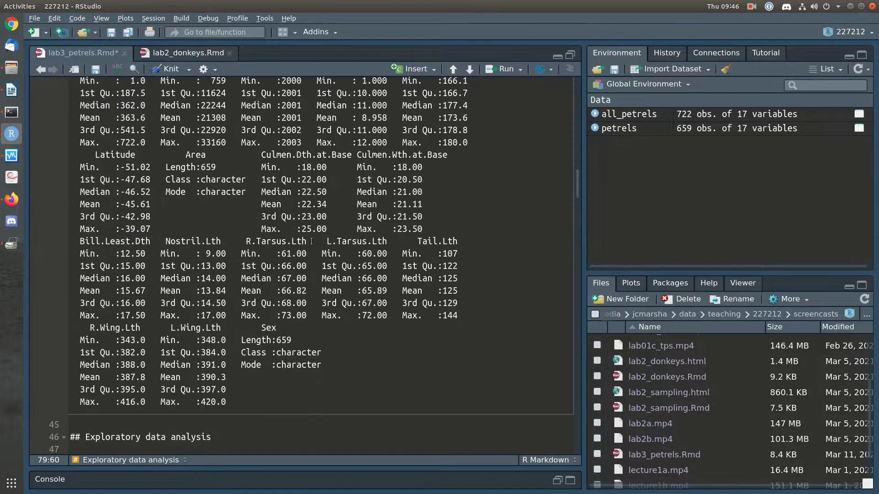
pyautogui.scroll(2, 73, 147)
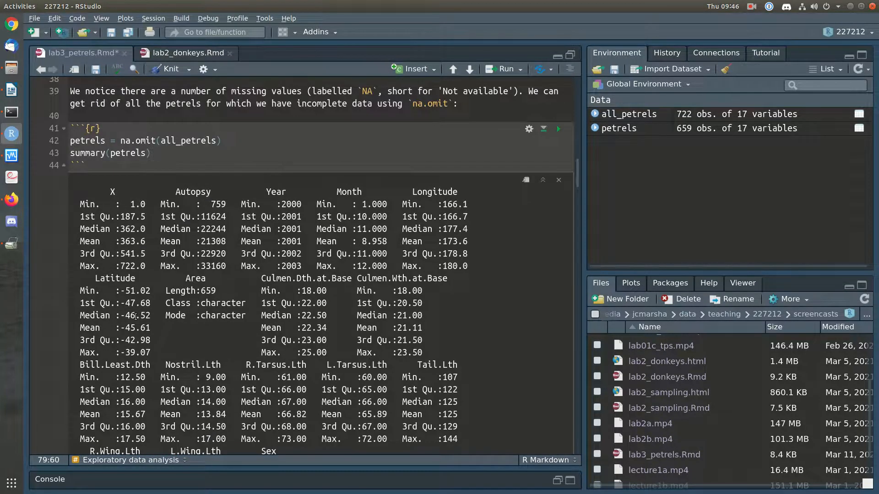
pyautogui.scroll(-5, 133, 300)
pyautogui.moveTo(90, 284); pyautogui.dragTo(141, 284)
pyautogui.hotkey('ctrl', 'c')
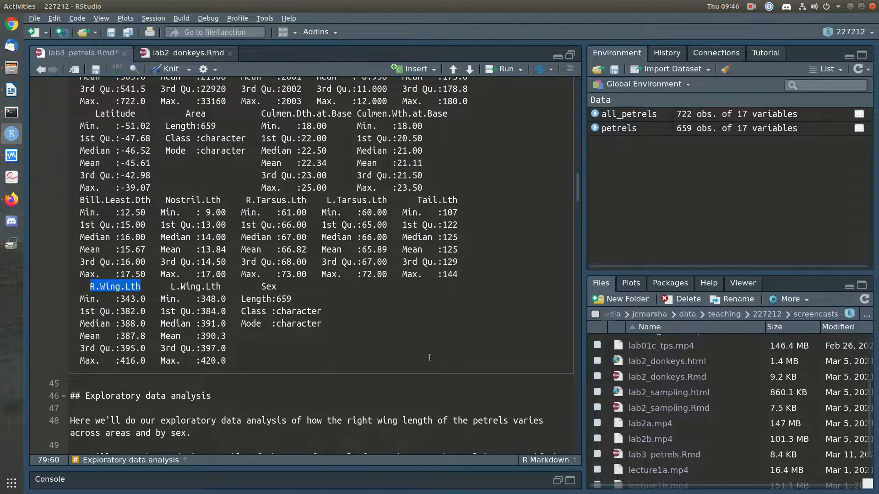
# Set the x variable of question 3's histogram to R.Wing.Lth and run the code.
pyautogui.scroll(-15, 429, 357)
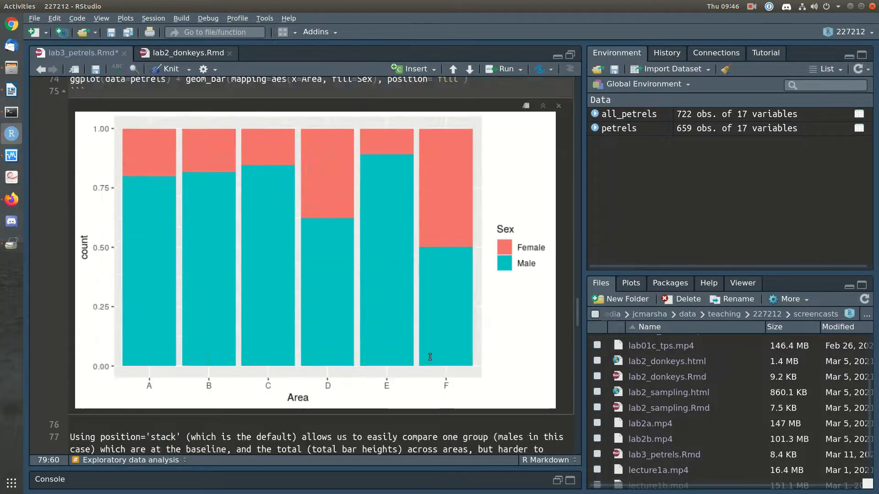
pyautogui.scroll(3, 430, 357)
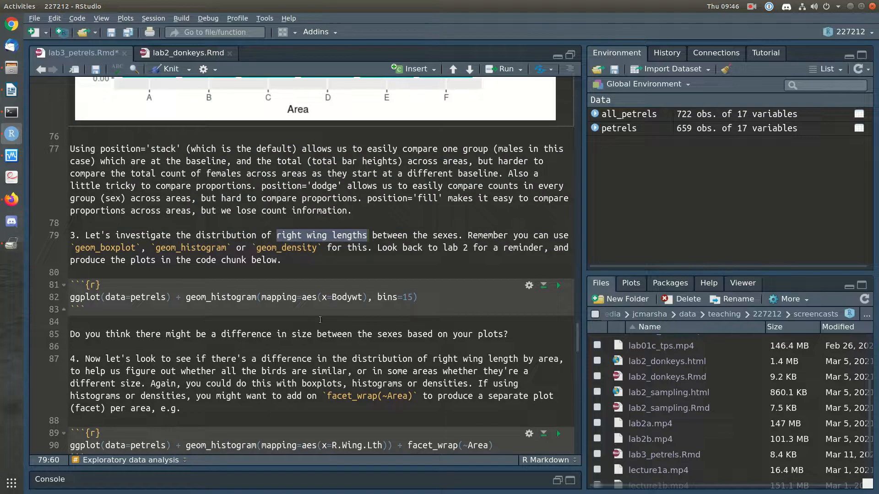
pyautogui.doubleClick(346, 296)
pyautogui.hotkey('ctrl', 'v')
pyautogui.click(460, 298)
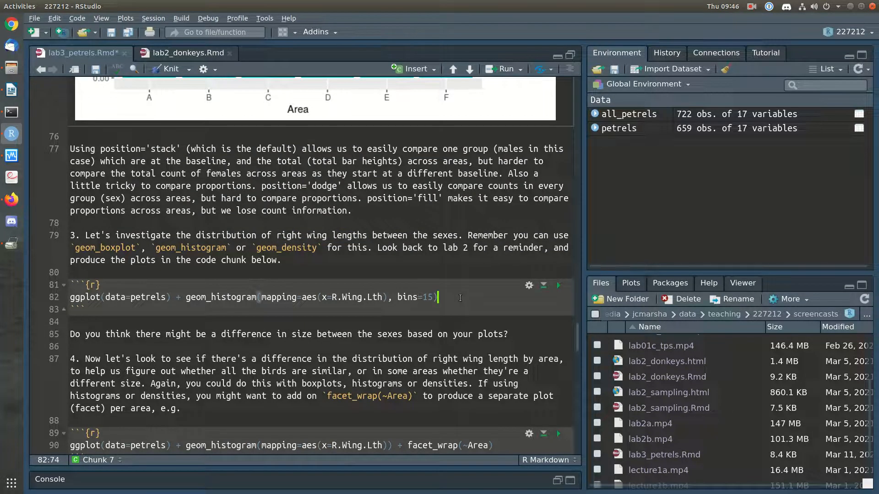
pyautogui.hotkey('ctrl', 'Return')
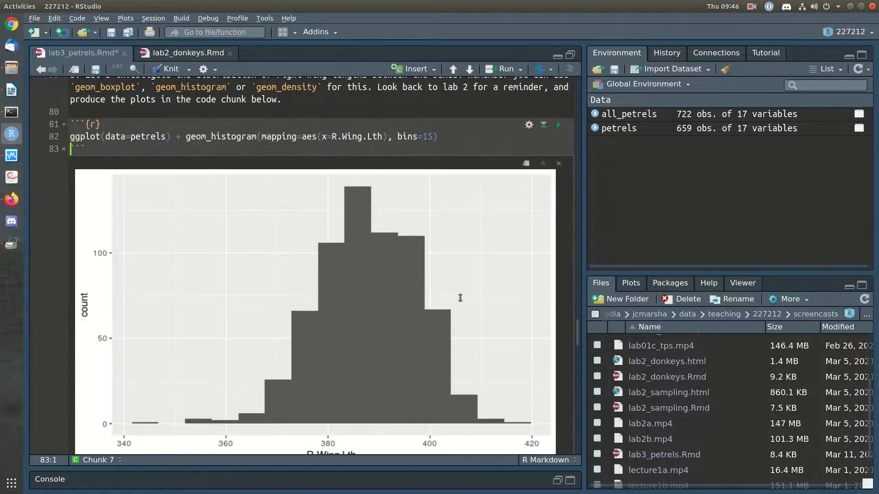
# Add fill=Sex to the aesthetics of question 3's right wing length histogram and run the code.
pyautogui.scroll(2, 460, 298)
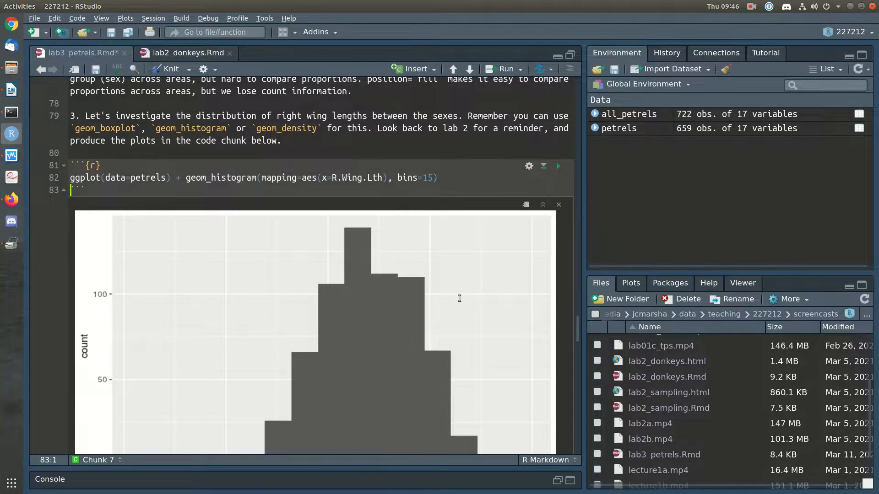
pyautogui.scroll(-3, 459, 299)
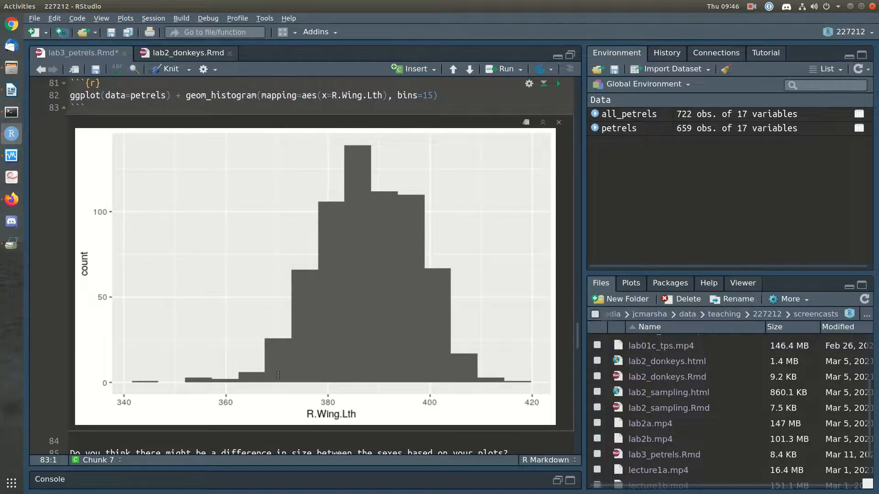
pyautogui.scroll(2, 329, 259)
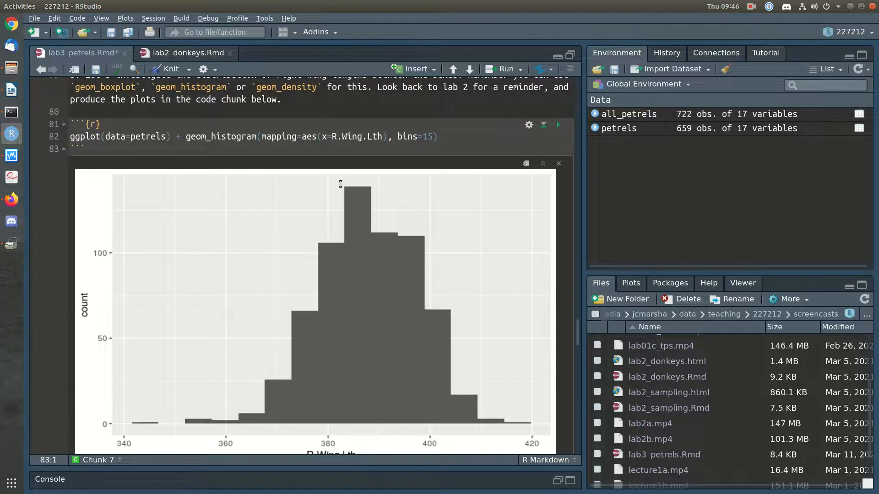
pyautogui.click(383, 137)
pyautogui.write(', fill=Sex')
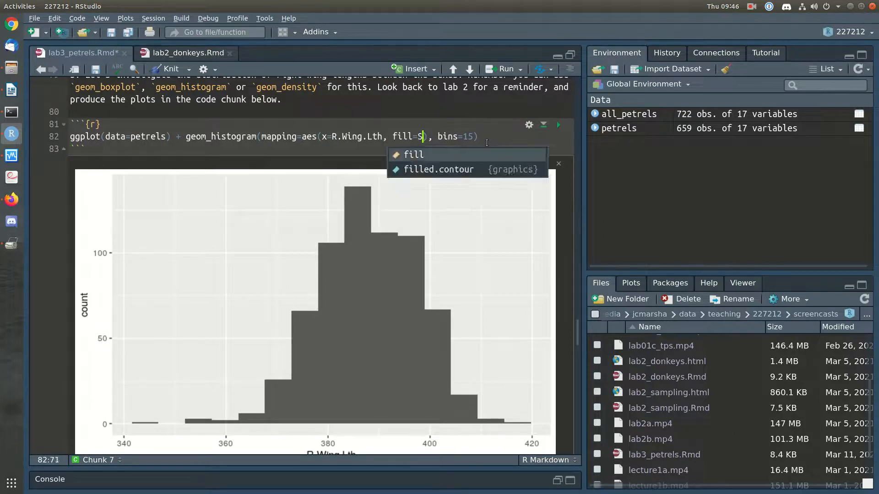
pyautogui.hotkey('ctrl', 'Return')
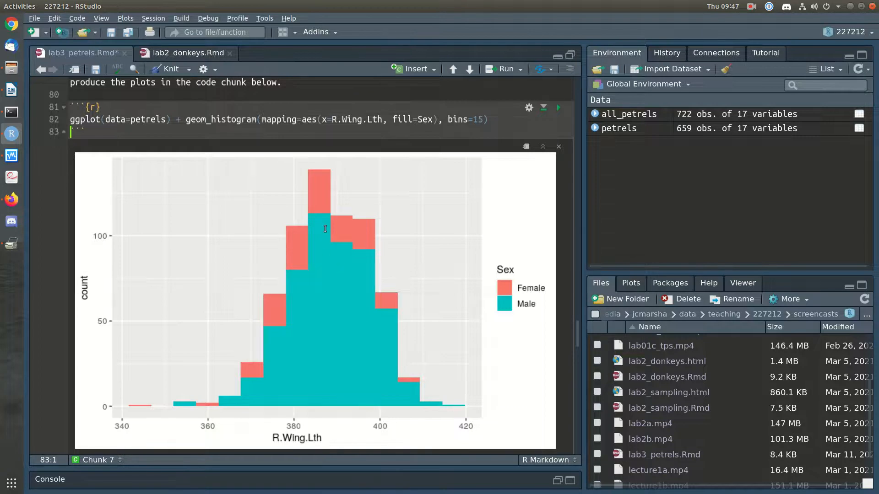
# Add position='dodge' to the histogram on a new line after bins=15, run it and view the resulting plot.
pyautogui.scroll(2, 402, 248)
pyautogui.click(484, 160)
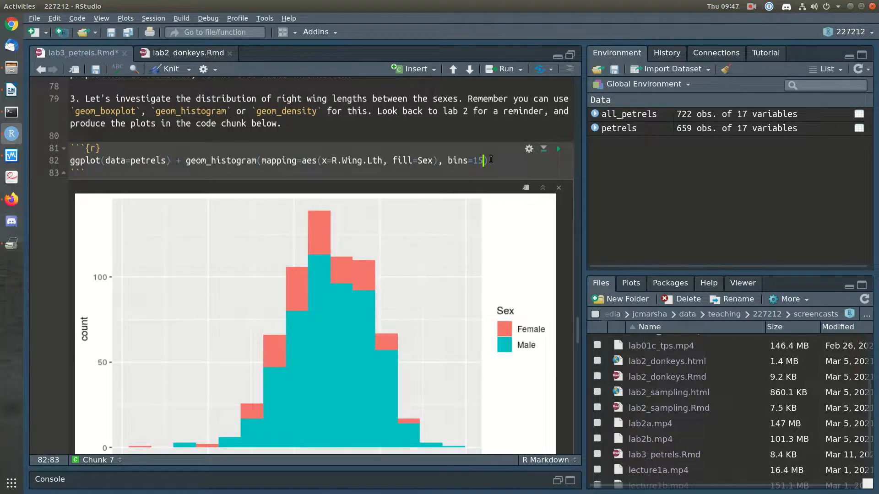
pyautogui.write(',')
pyautogui.press('Return')
pyautogui.write('position=')
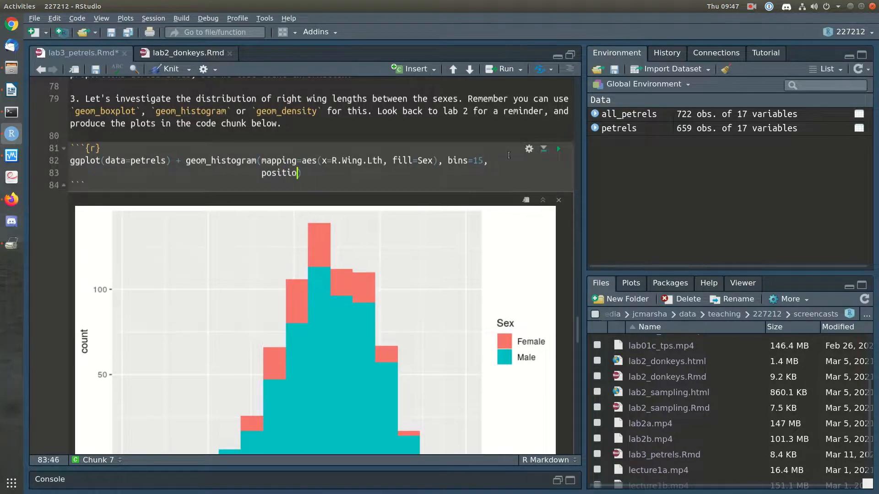
pyautogui.write("'dodge'")
pyautogui.hotkey('ctrl', 'Return')
pyautogui.scroll(3, 409, 153)
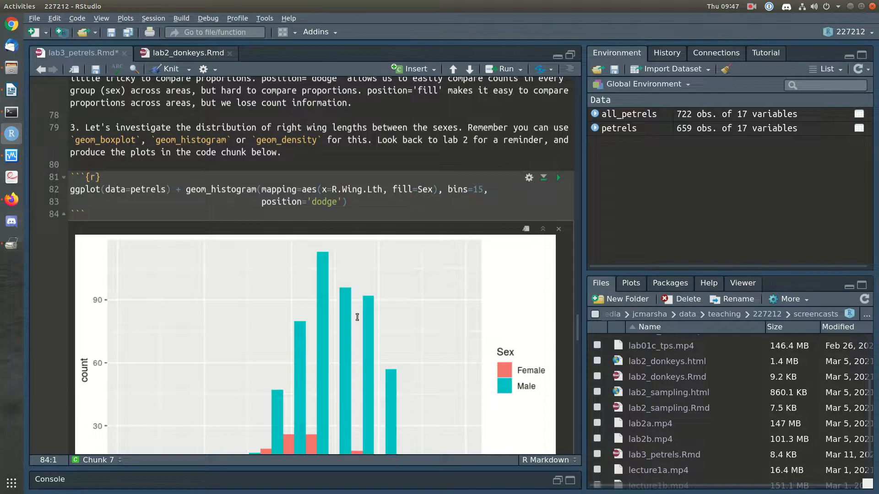
pyautogui.scroll(-1, 323, 328)
pyautogui.scroll(-2, 323, 328)
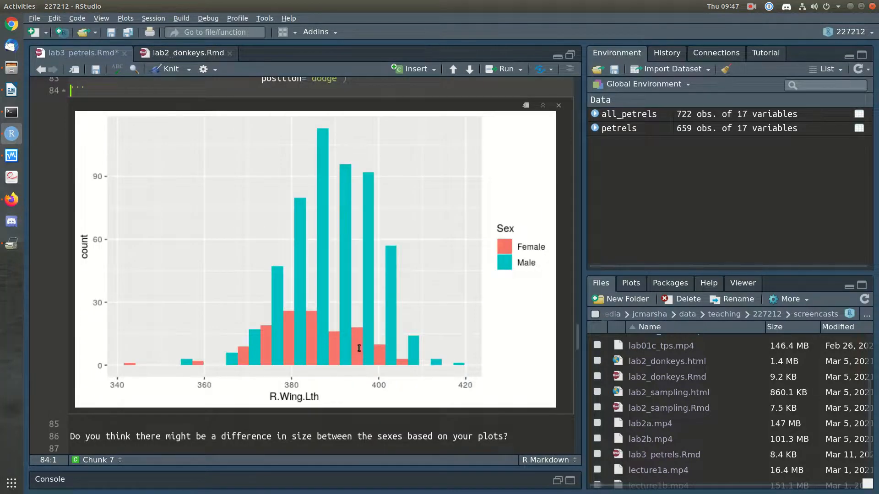
pyautogui.scroll(1, 334, 362)
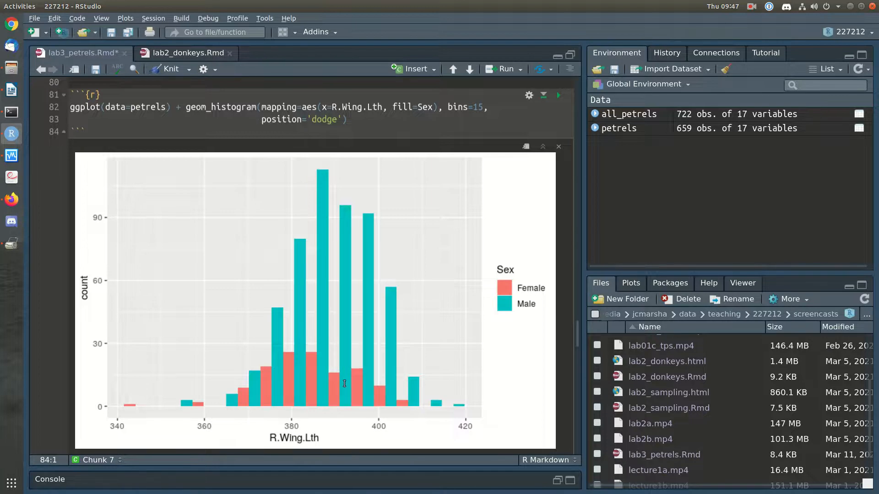
# Duplicate question 3's whole histogram code chunk below its plot, followed by a blank line.
pyautogui.scroll(-2, 344, 383)
pyautogui.scroll(5, 343, 383)
pyautogui.moveTo(402, 283); pyautogui.dragTo(33, 207)
pyautogui.scroll(-5, 137, 328)
pyautogui.scroll(4, 138, 329)
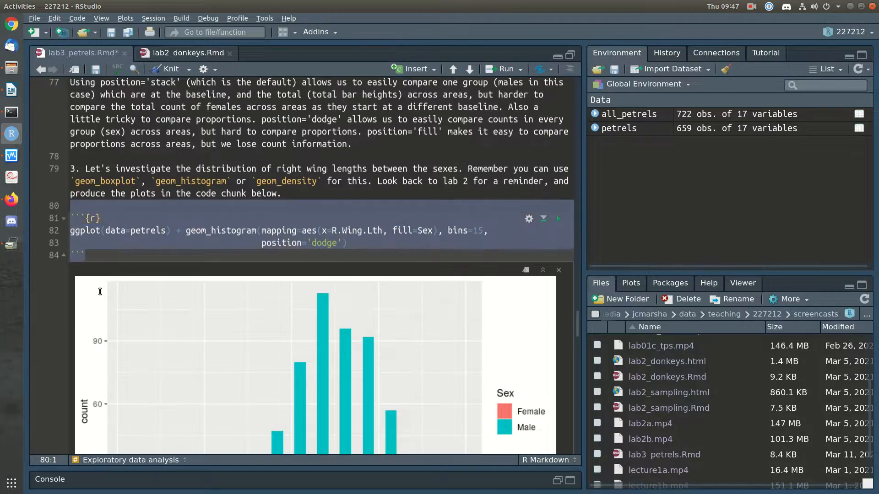
pyautogui.scroll(-5, 99, 290)
pyautogui.click(82, 379)
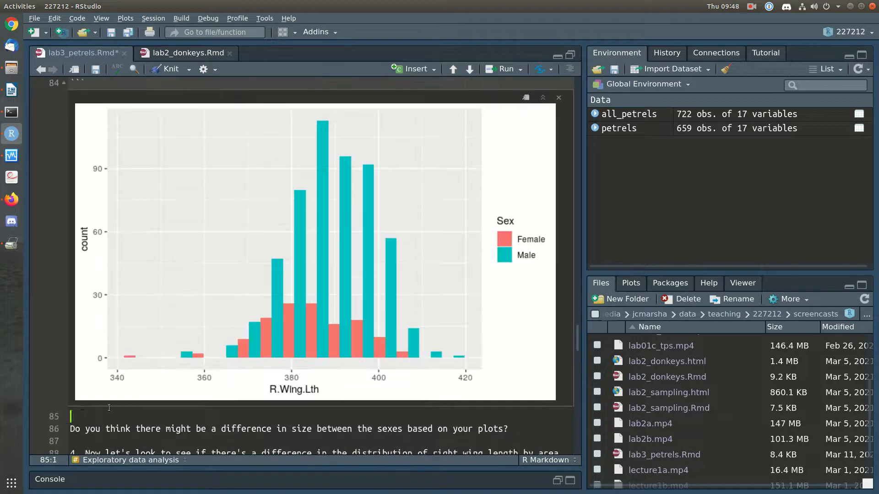
pyautogui.write("```{r} ggplot(data=petrels) + geom_histogram(mapping=aes(x=R.Wing.Lth, fill=Sex), bins=15,                                       position='dodge') ```")
pyautogui.scroll(-2, 255, 375)
pyautogui.press('Return')
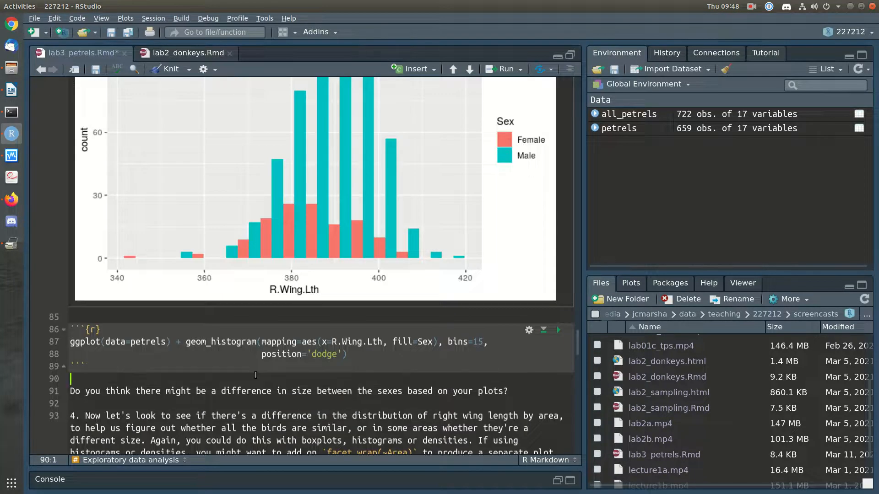
# Turn the duplicated chunk into a geom_density plot without the bins and position arguments, and run it.
pyautogui.doubleClick(216, 342)
pyautogui.write('geom_density')
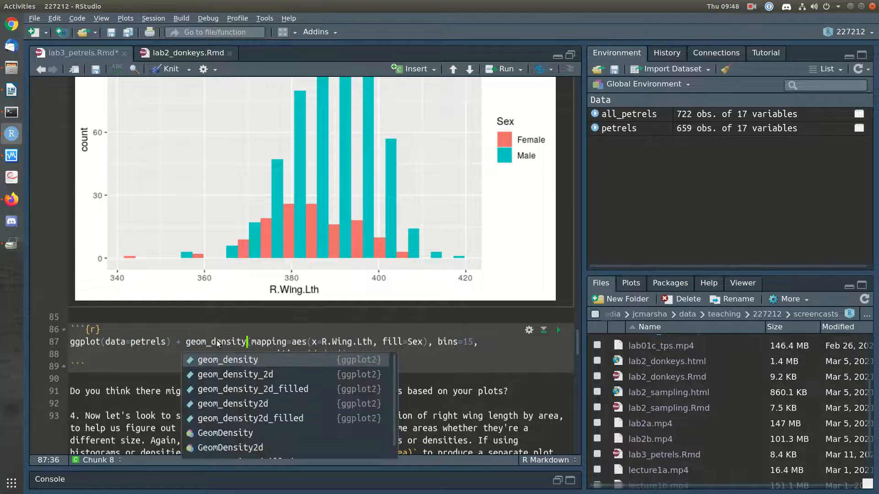
pyautogui.click(290, 319)
pyautogui.moveTo(429, 342); pyautogui.dragTo(341, 356)
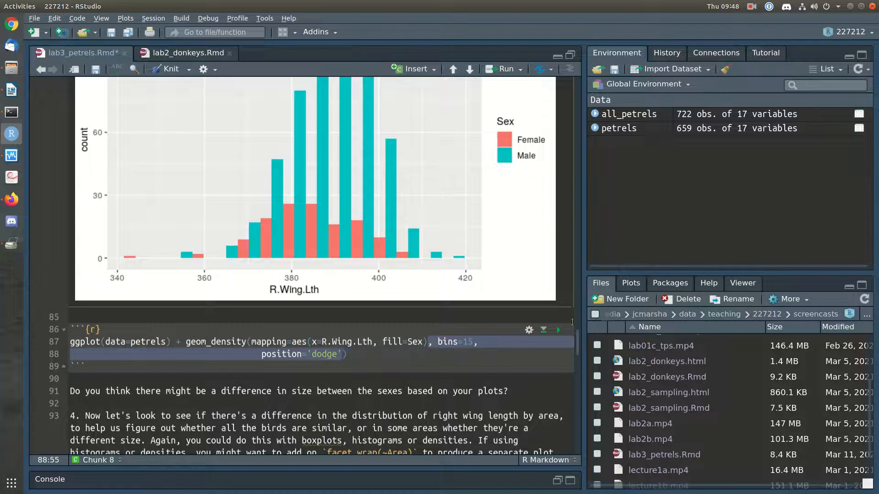
pyautogui.press('BackSpace')
pyautogui.hotkey('ctrl', 'shift', 'Return')
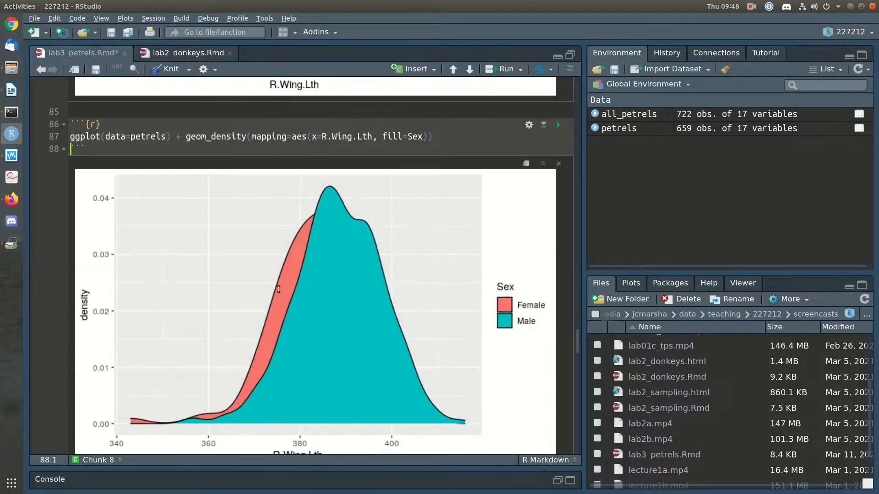
# Add alpha=0.1 to the density plot, outside the aesthetics, and run the code.
pyautogui.click(427, 137)
pyautogui.write(', alpha=0')
pyautogui.write('.1')
pyautogui.hotkey('ctrl', 'Return')
pyautogui.scroll(3, 472, 142)
# Set the density plot's alpha to 0.4 and rerun the code.
pyautogui.click(482, 160)
pyautogui.press('BackSpace')
pyautogui.write('4')
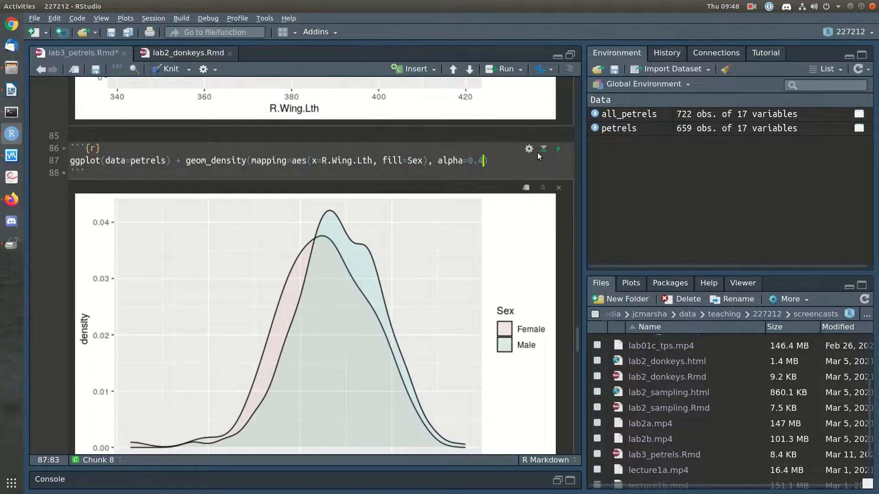
pyautogui.hotkey('ctrl', 'Return')
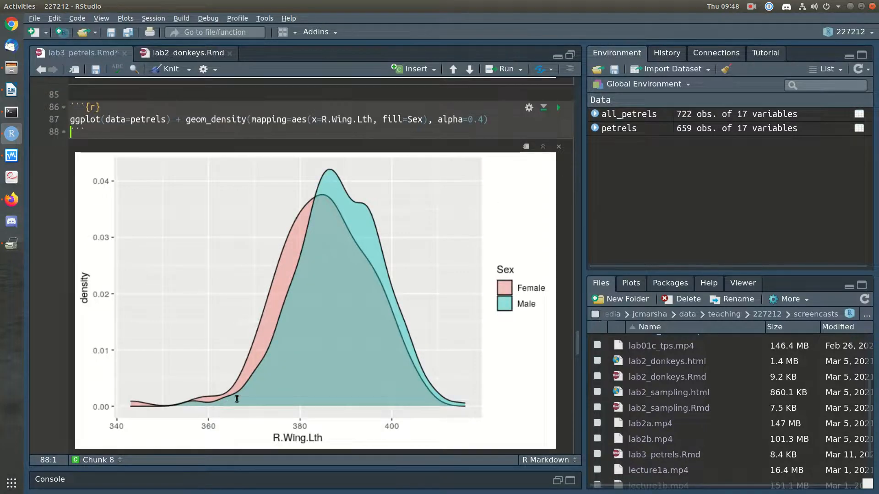
pyautogui.scroll(3, 256, 376)
pyautogui.scroll(-3, 183, 403)
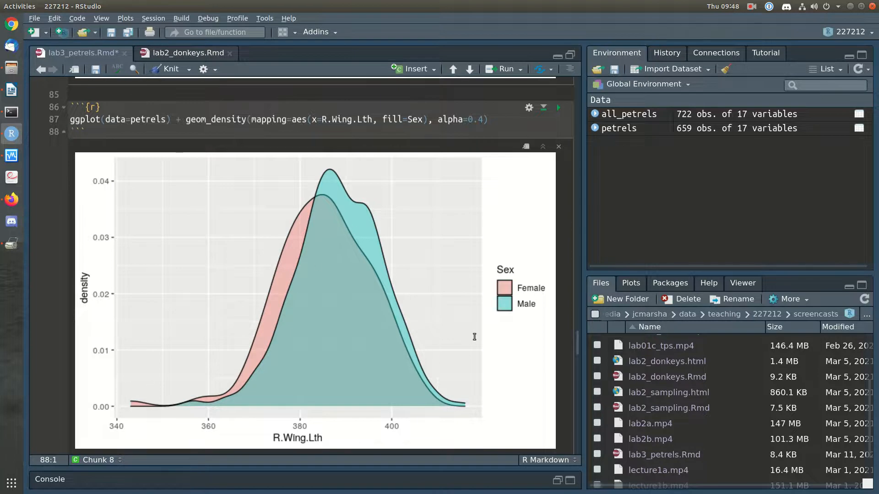
# Duplicate the density chunk below its plot, change the copy's geometry to geom_boxplot and save the document.
pyautogui.scroll(-5, 95, 340)
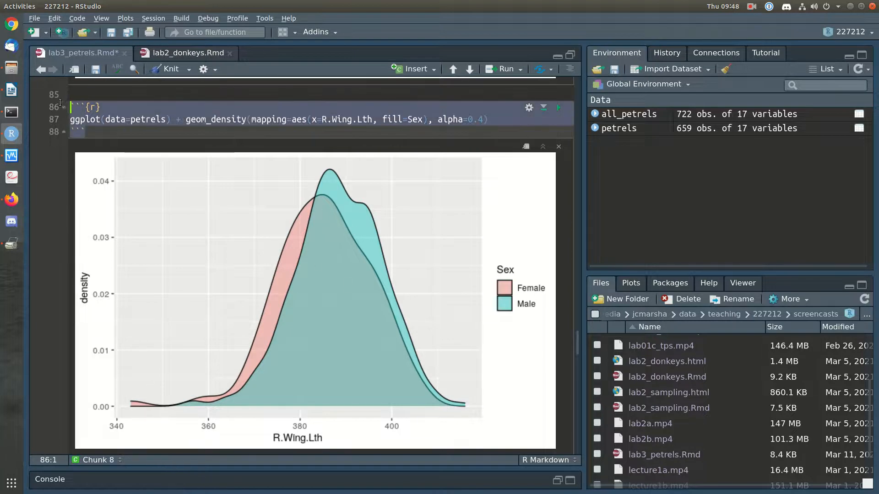
pyautogui.click(94, 340)
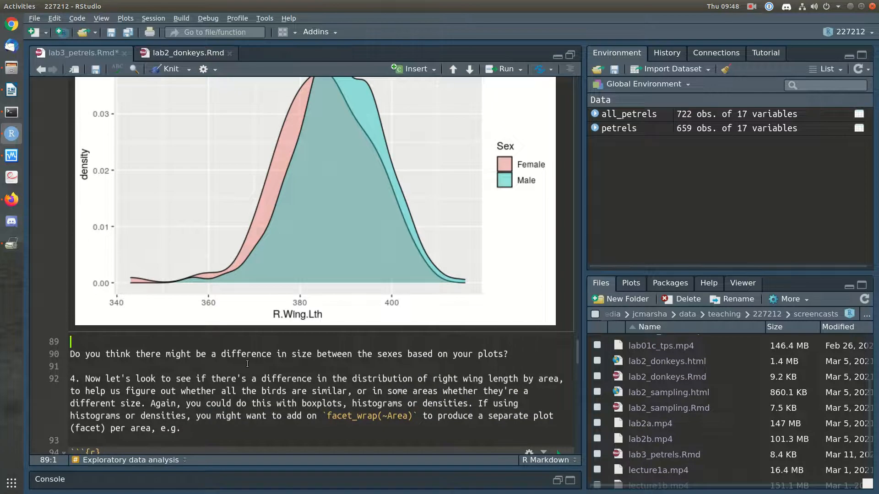
pyautogui.write('```{r} ggplot(data=petrels) + geom_density(mapping=aes(x=R.Wing.Lth, fill=Sex), alpha=0.4) ```')
pyautogui.doubleClick(224, 367)
pyautogui.write('geom_boxplot')
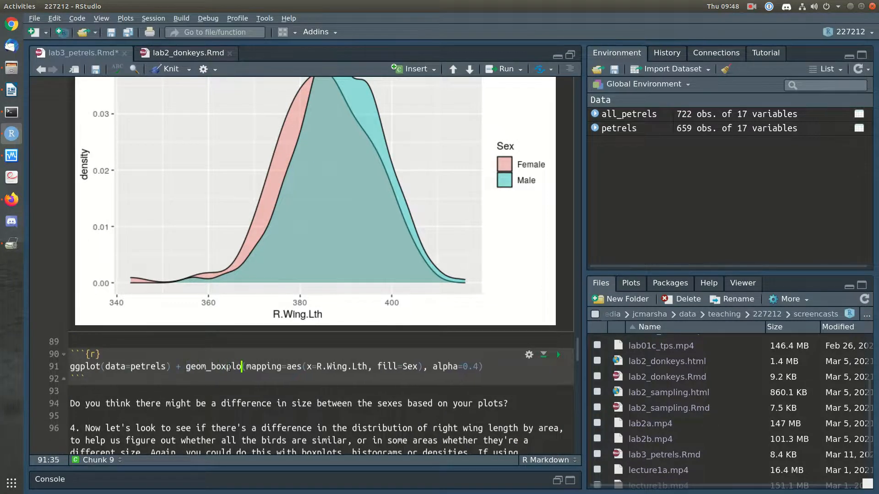
pyautogui.press('Escape')
pyautogui.hotkey('ctrl', 's')
# Remove the alpha=0.4 argument from the boxplot code and run the chunk.
pyautogui.click(395, 376)
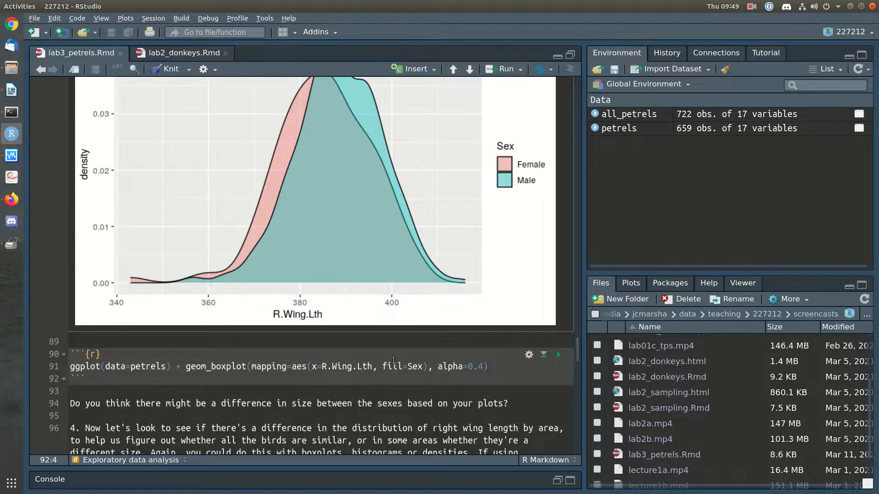
pyautogui.click(513, 368)
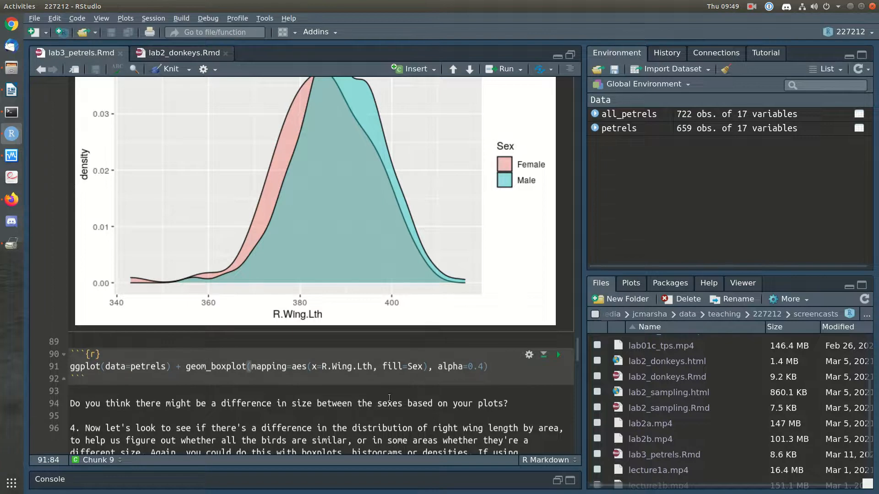
pyautogui.scroll(-2, 389, 397)
pyautogui.write(')')
pyautogui.moveTo(484, 325); pyautogui.dragTo(430, 326)
pyautogui.press('BackSpace')
pyautogui.click(558, 313)
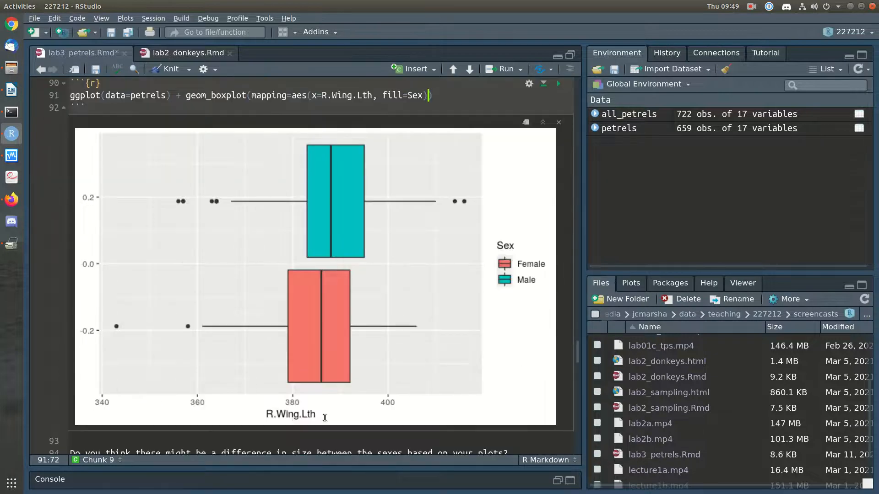
# Replace the boxplot's fill=Sex mapping with y=Sex and run the code.
pyautogui.scroll(2, 342, 408)
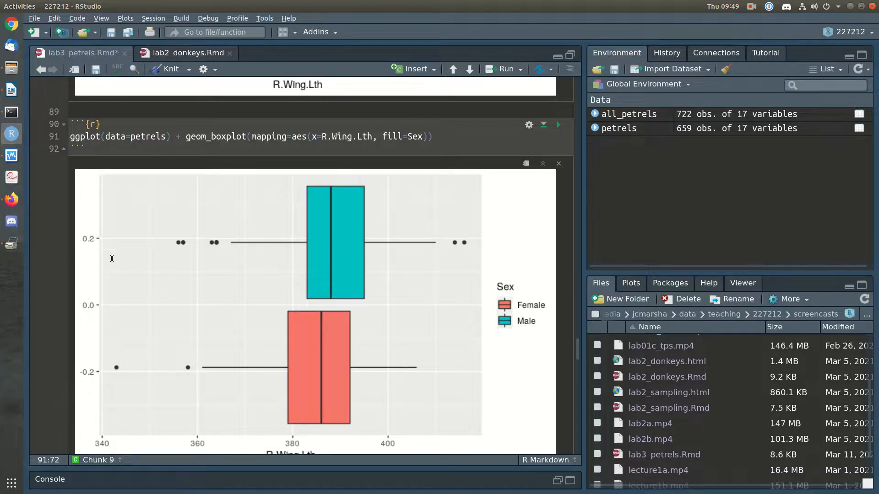
pyautogui.click(384, 137)
pyautogui.write('y')
pyautogui.hotkey('ctrl', 'Return')
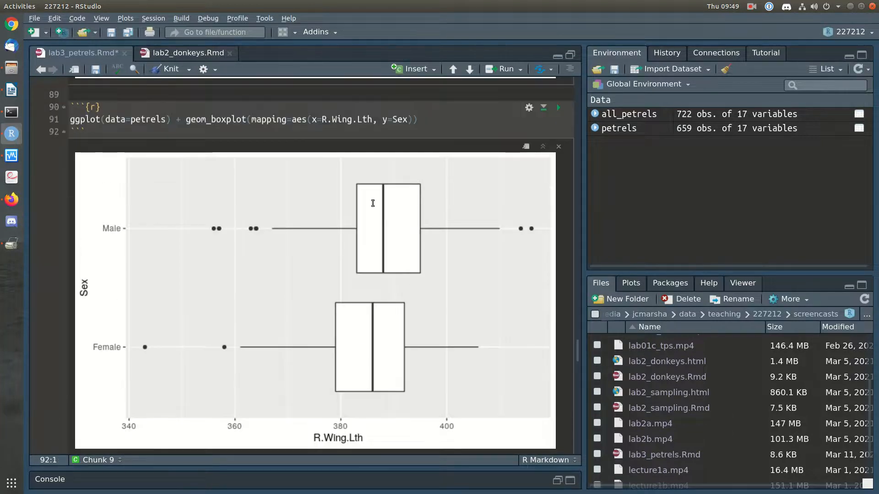
# Add colour=Sex to the boxplot's aesthetics and run the code.
pyautogui.click(407, 119)
pyautogui.write(', colour')
pyautogui.press('Escape')
pyautogui.write('=Sex')
pyautogui.hotkey('ctrl', 'Return')
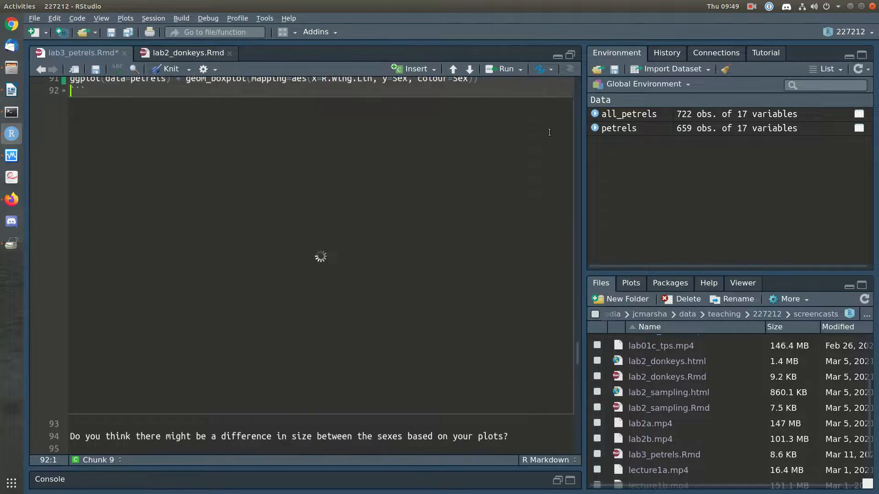
pyautogui.scroll(2, 506, 201)
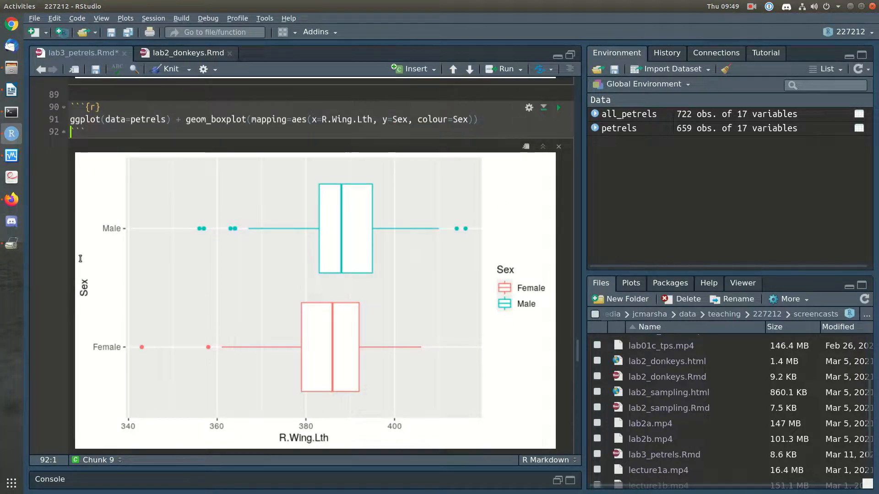
# Add guides(colour = 'none') to the boxplot on a new line to remove the legend, and run the code.
pyautogui.click(483, 121)
pyautogui.write('+')
pyautogui.press('Return')
pyautogui.write('guides')
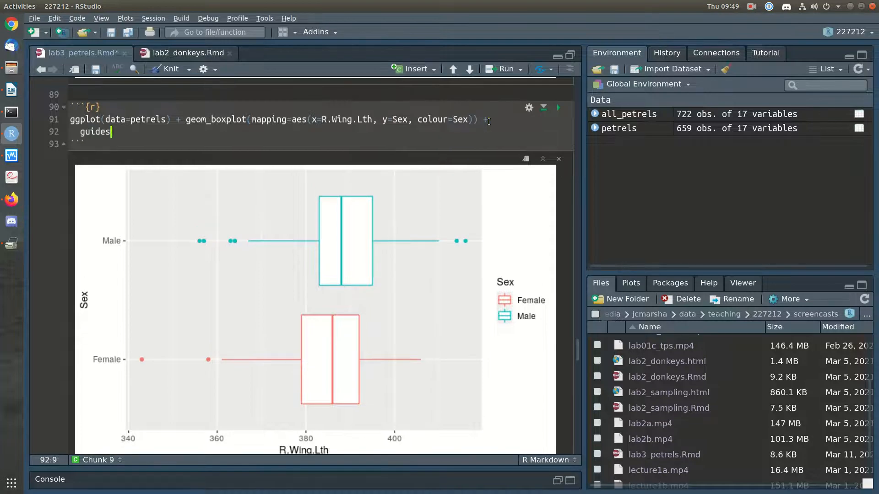
pyautogui.write('(')
pyautogui.write('colour = ')
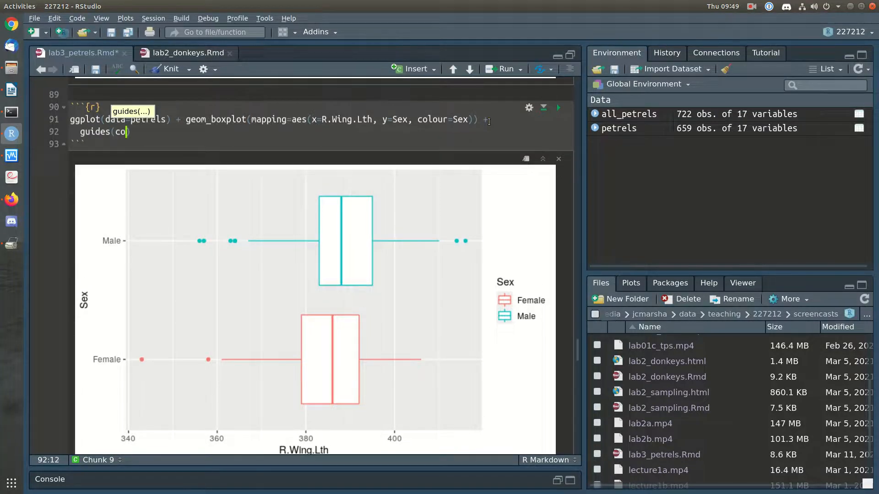
pyautogui.write("'none'")
pyautogui.hotkey('ctrl', 'Return')
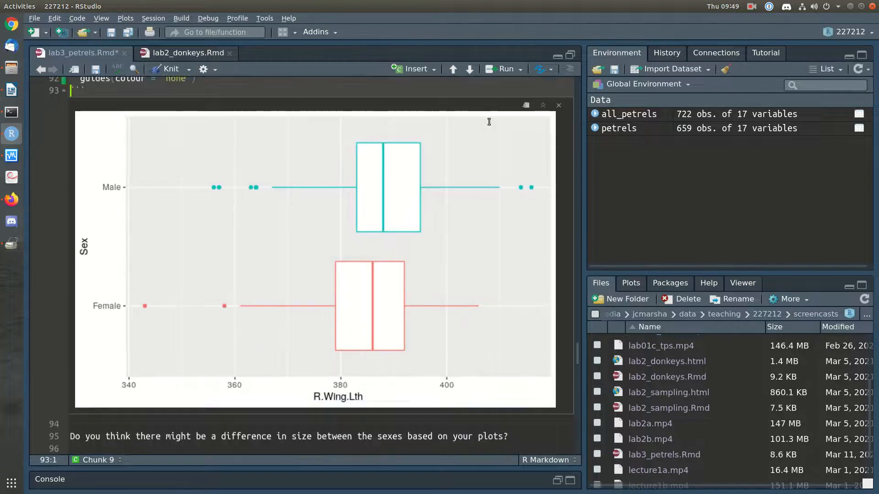
# Try NULL as the colour value inside the boxplot's guides() call and run the code.
pyautogui.click(298, 157)
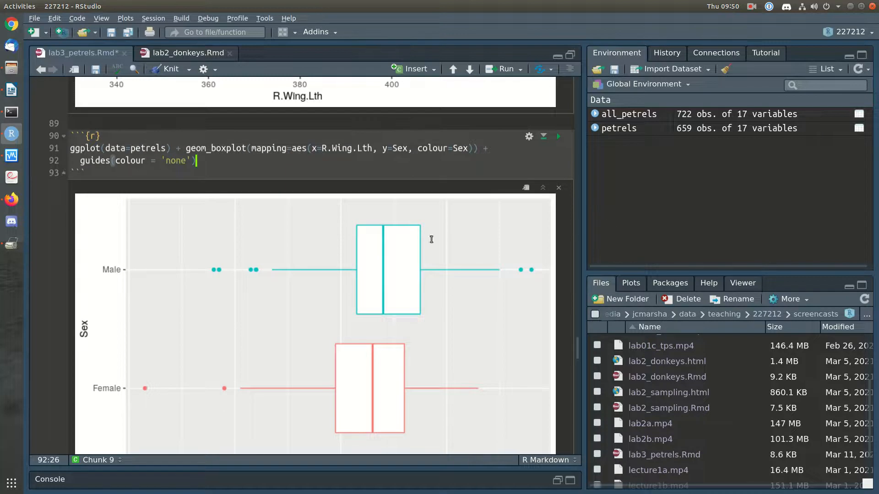
pyautogui.moveTo(186, 159); pyautogui.dragTo(164, 162)
pyautogui.press('BackSpace')
pyautogui.press('BackSpace')
pyautogui.write('NULL')
pyautogui.hotkey('ctrl', 'Return')
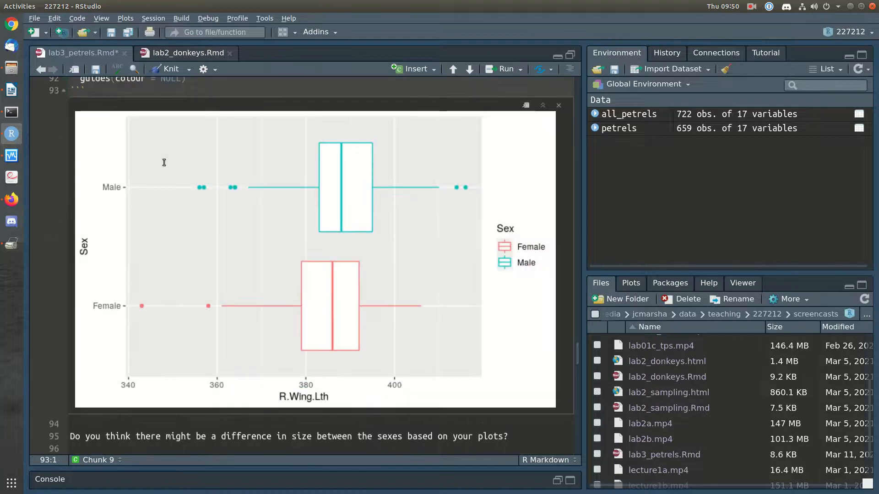
# Change the colour value in the boxplot's guides() call back to 'none' and rerun the code.
pyautogui.doubleClick(165, 161)
pyautogui.write("'none")
pyautogui.hotkey('ctrl', 'Return')
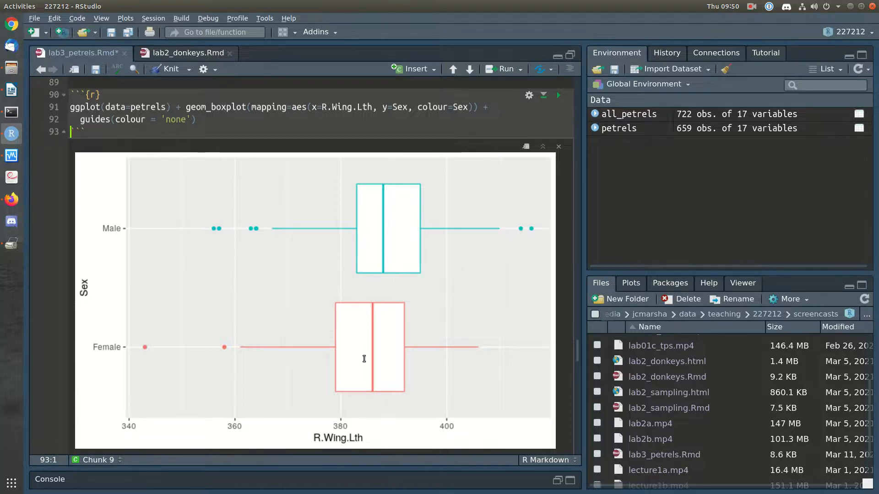
# Below the question about a size difference between the sexes, begin an answer paragraph: "Males seem to be a little bit larger on average".
pyautogui.scroll(-2, 364, 360)
pyautogui.scroll(10, 361, 357)
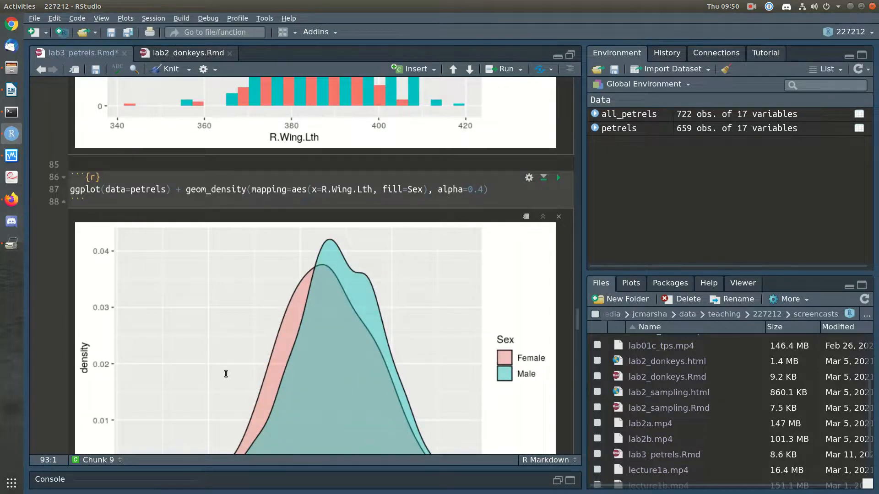
pyautogui.scroll(-3, 378, 398)
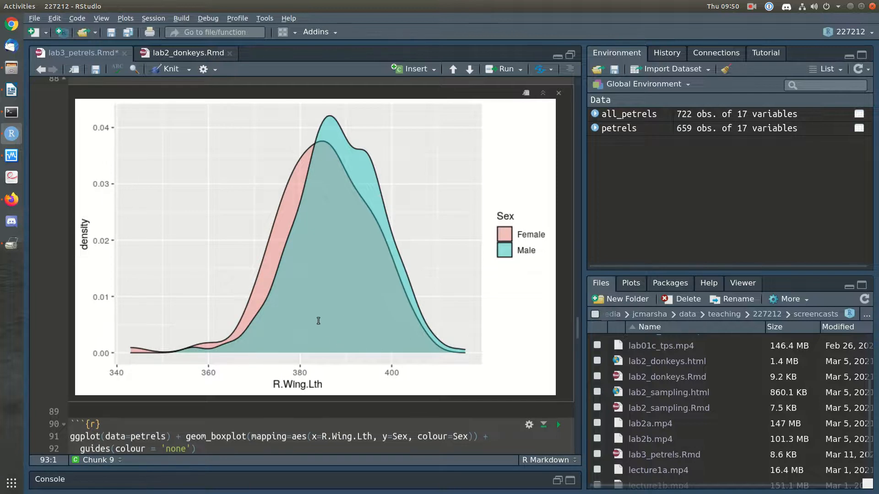
pyautogui.scroll(5, 318, 321)
pyautogui.scroll(-12, 314, 309)
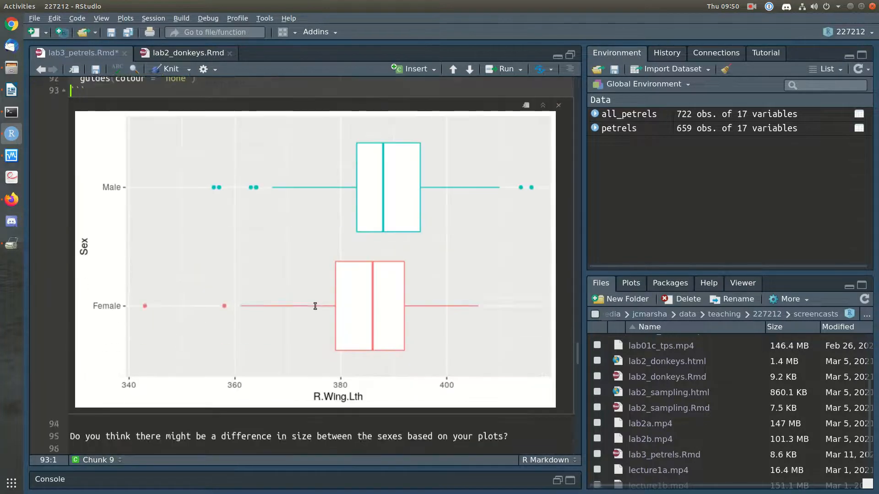
pyautogui.scroll(-3, 315, 305)
pyautogui.click(237, 320)
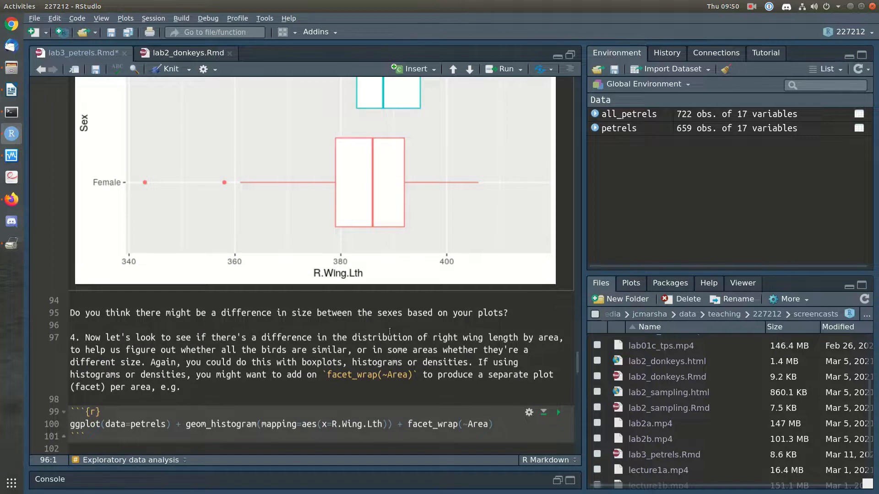
pyautogui.press('Return')
pyautogui.press('Return')
pyautogui.press('Up')
pyautogui.write('Males seem to be')
pyautogui.press('BackSpace')
pyautogui.press('BackSpace')
pyautogui.press('BackSpace')
pyautogui.press('BackSpace')
pyautogui.press('BackSpace')
pyautogui.write('nto')
pyautogui.press('BackSpace')
pyautogui.press('BackSpace')
pyautogui.press('BackSpace')
pyautogui.write('to be a little bit lar')
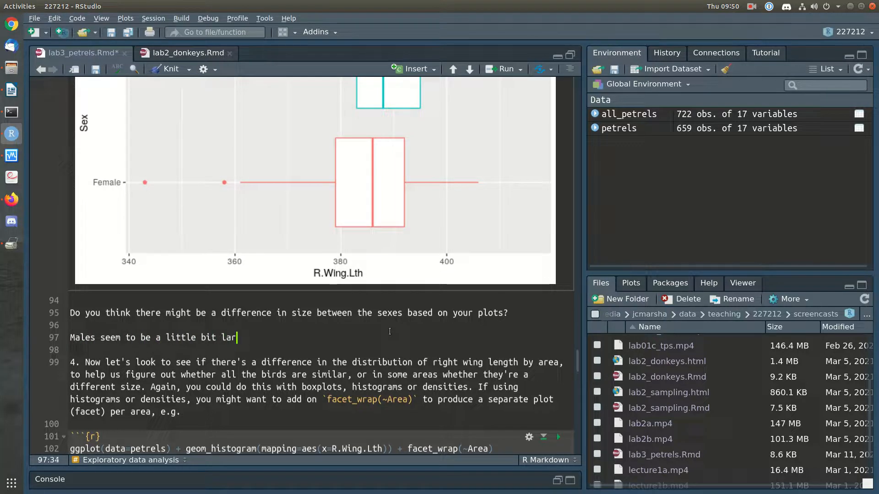
pyautogui.write('ger on average c')
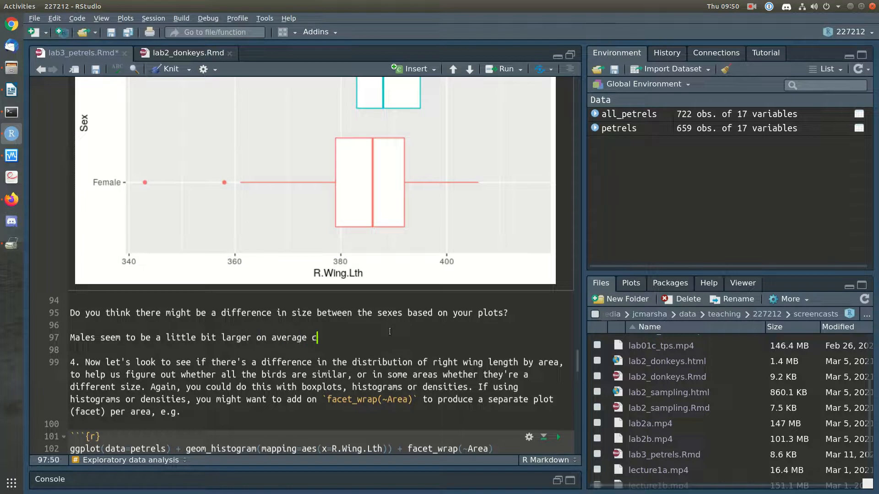
# Continue the answer with "compared to females - maybe about 3-5 units or so (units are mm).".
pyautogui.write('ompared to females - maybe about 3-')
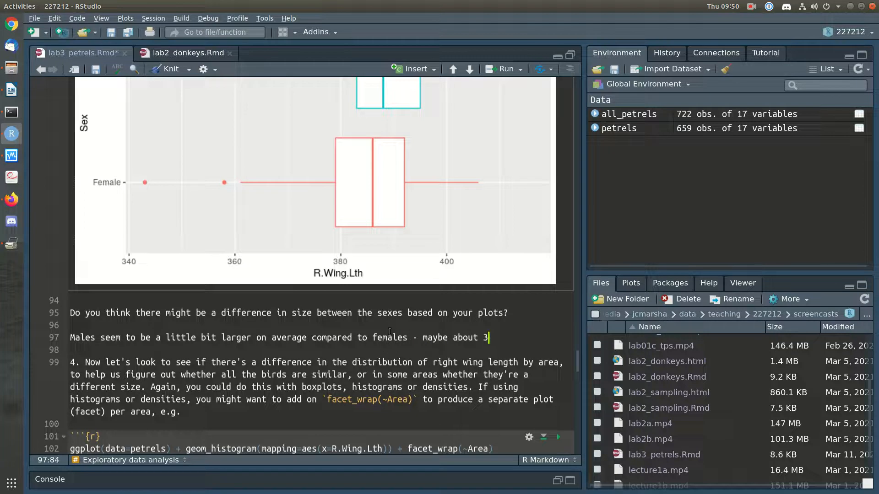
pyautogui.press('BackSpace')
pyautogui.write('3-5 units or ')
pyautogui.write('so (unit')
pyautogui.write('s are mm')
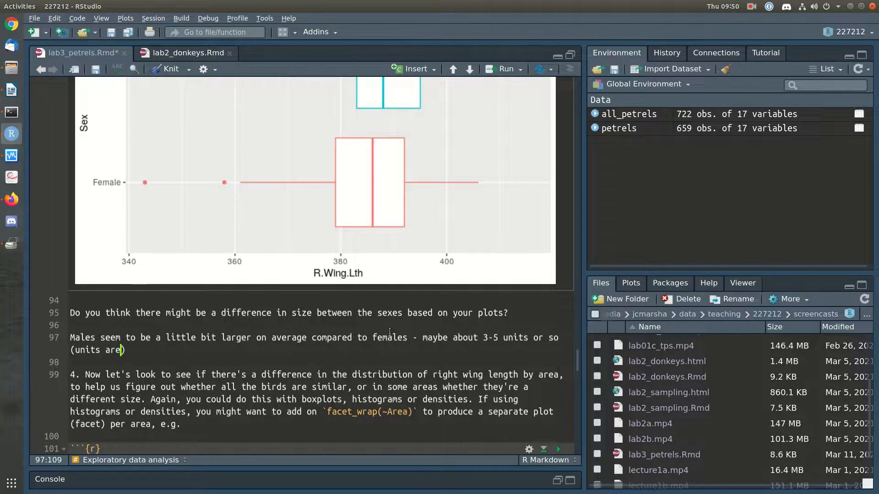
pyautogui.write(').')
# Replace the answer's text after "3-5" with "mm or so. The distributions are otherwise pretty similar.".
pyautogui.keyDown('shift'); pyautogui.click(502, 341); pyautogui.keyUp('shift')
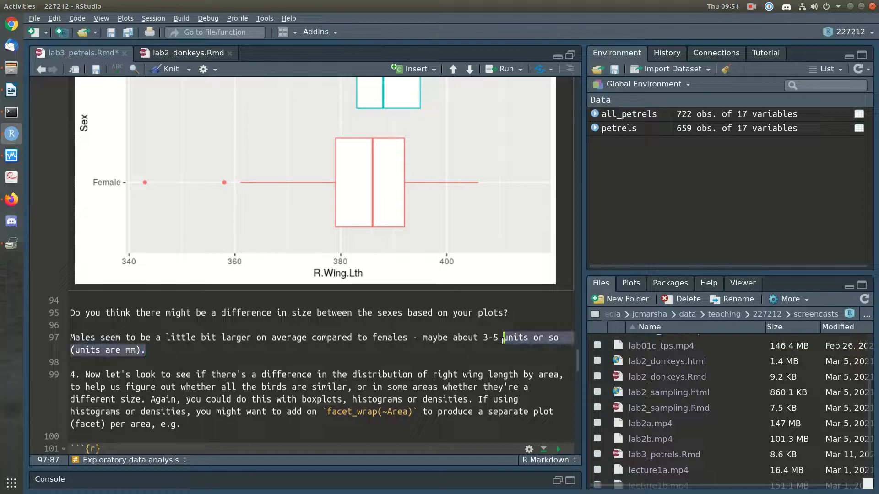
pyautogui.write('mm or d')
pyautogui.press('BackSpace')
pyautogui.write('so. The dsit')
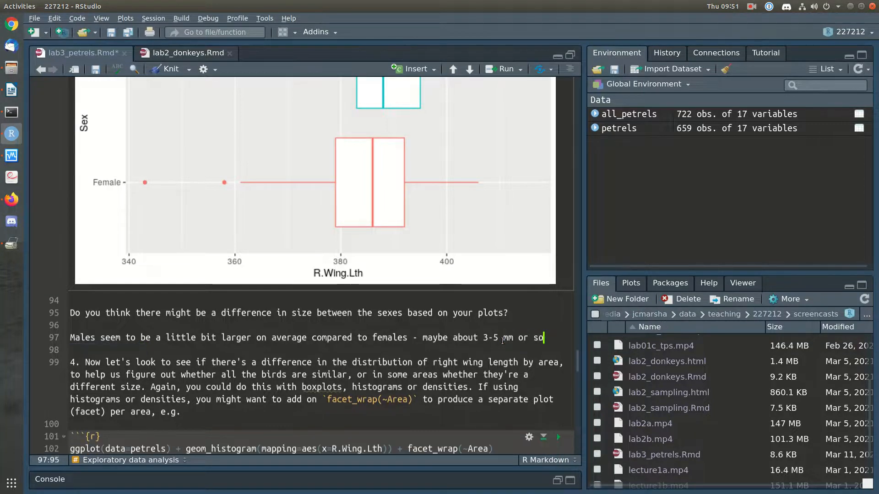
pyautogui.press('BackSpace')
pyautogui.press('BackSpace')
pyautogui.press('BackSpace')
pyautogui.write('istributions are ot')
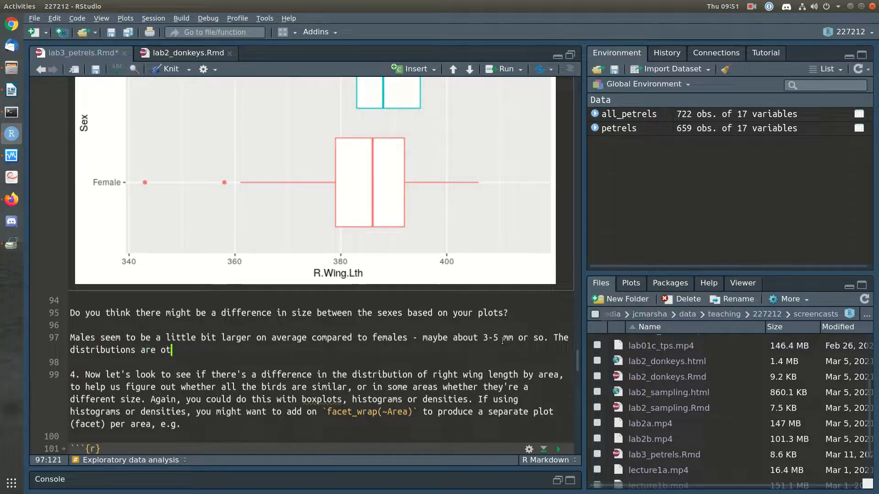
pyautogui.write('herwise pretty sim')
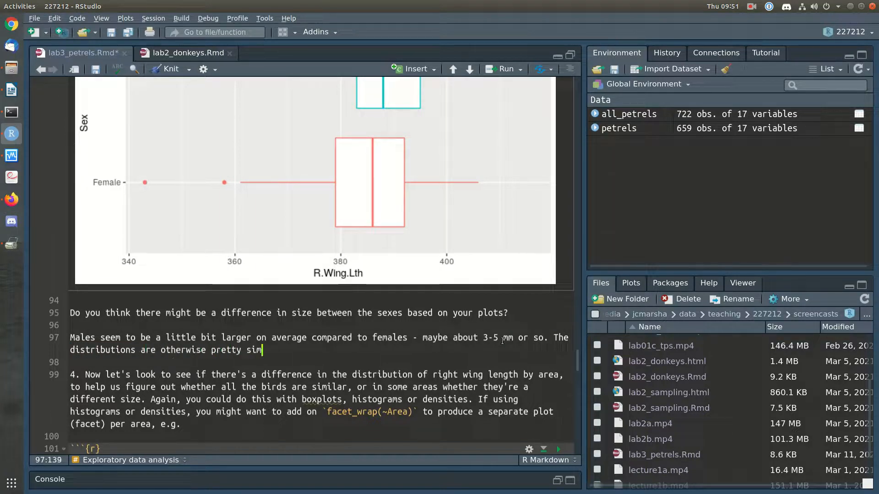
pyautogui.write("ilar. There's uit")
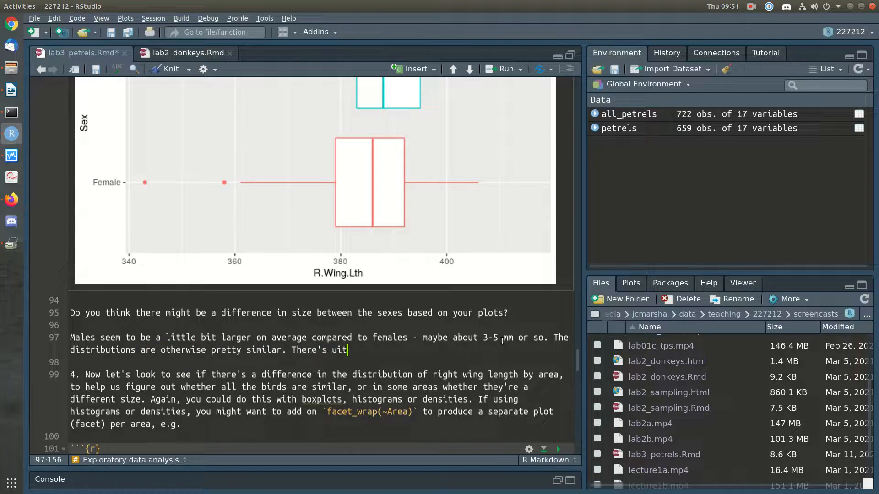
# Finish the answer with the sentence "There's quite a bit of overlap in the distributions." and save the document.
pyautogui.press('BackSpace')
pyautogui.write('quite a bit of overlap in idn')
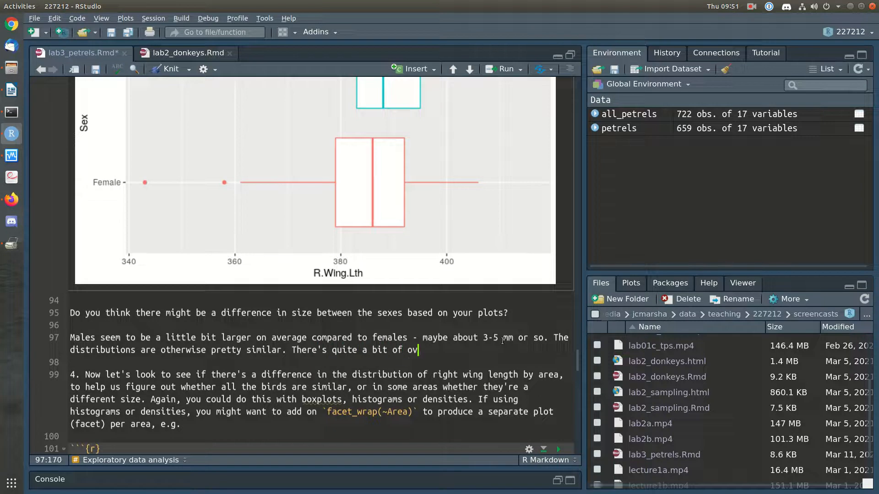
pyautogui.press('BackSpace')
pyautogui.press('BackSpace')
pyautogui.press('BackSpace')
pyautogui.write('the data')
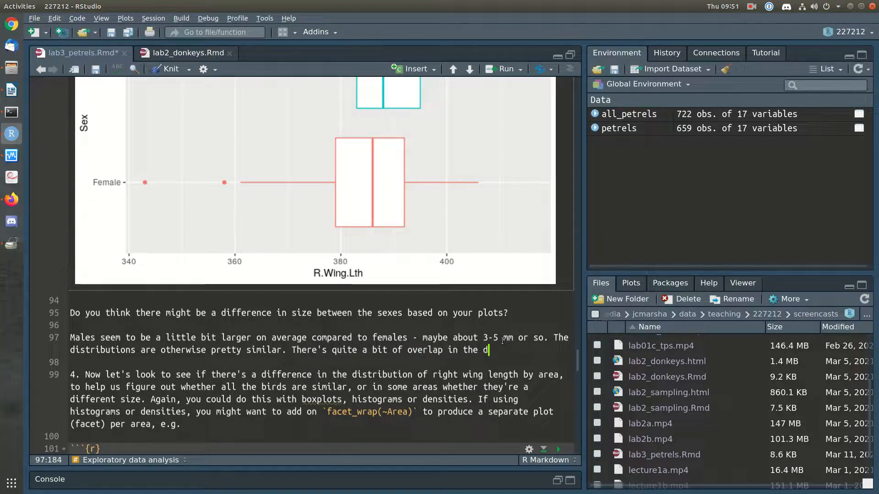
pyautogui.press('BackSpace')
pyautogui.press('BackSpace')
pyautogui.press('BackSpace')
pyautogui.write('istributions.')
pyautogui.hotkey('ctrl', 's')
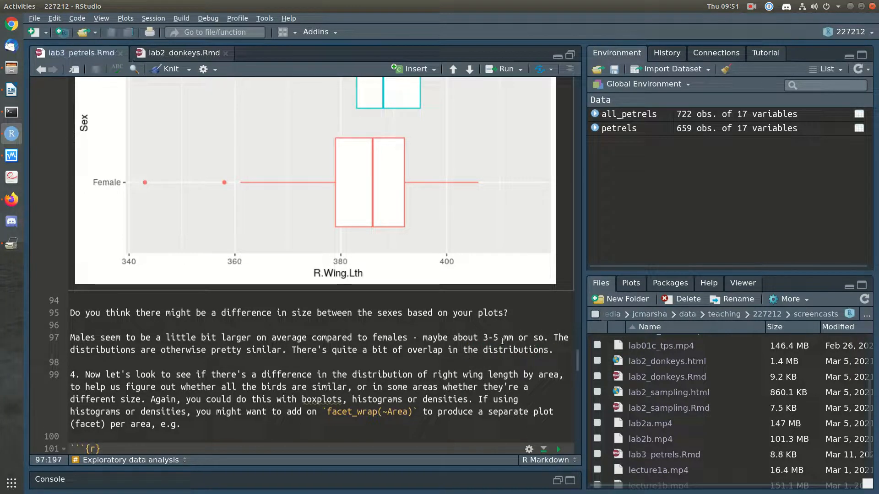
# Run the question 4 code chunk that plots right wing length histograms faceted by area.
pyautogui.scroll(3, 497, 320)
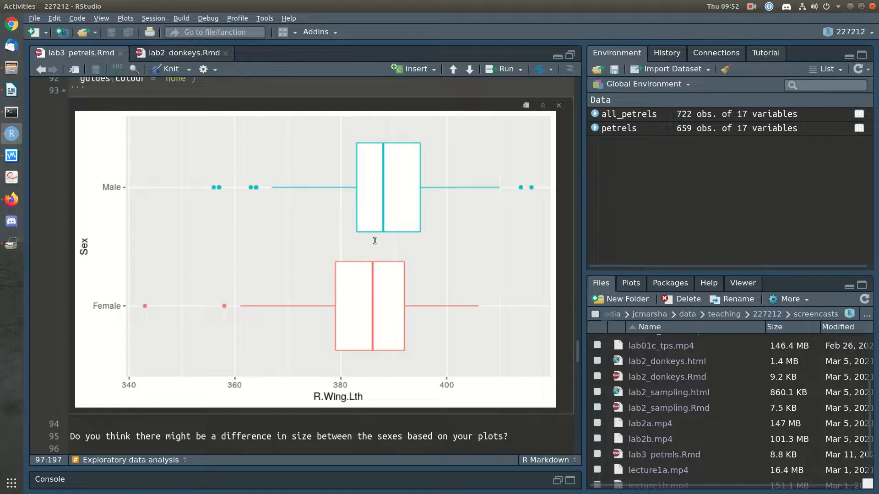
pyautogui.scroll(-5, 375, 241)
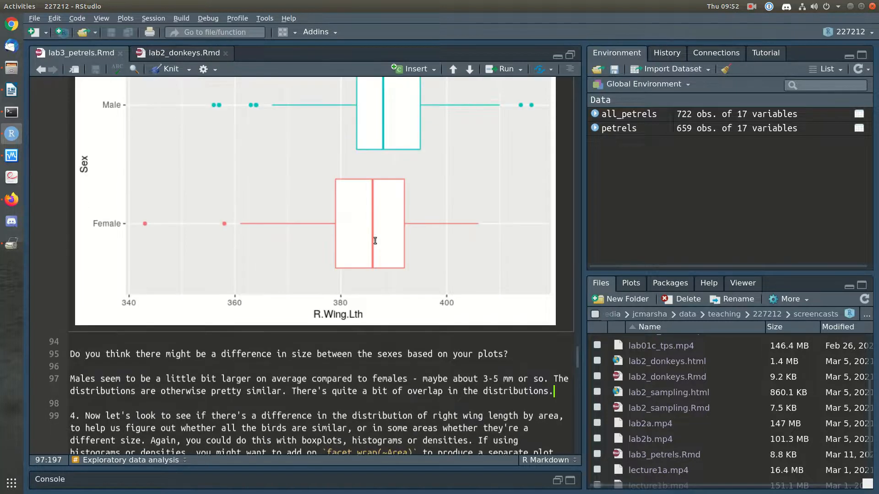
pyautogui.click(399, 350)
pyautogui.scroll(8, 398, 345)
pyautogui.scroll(-3, 396, 338)
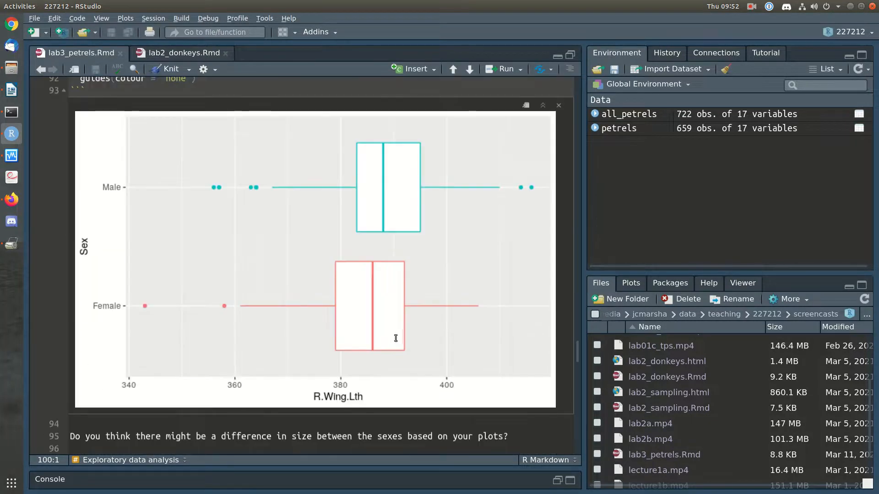
pyautogui.scroll(-4, 396, 338)
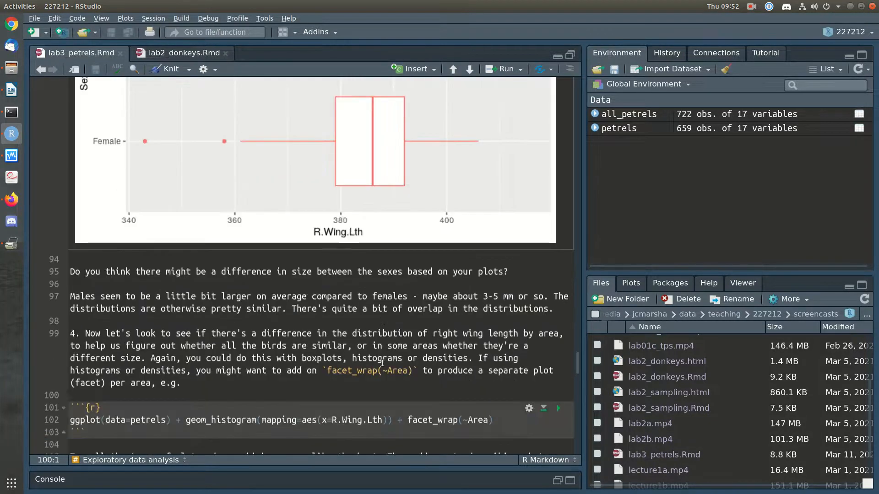
pyautogui.scroll(-3, 382, 363)
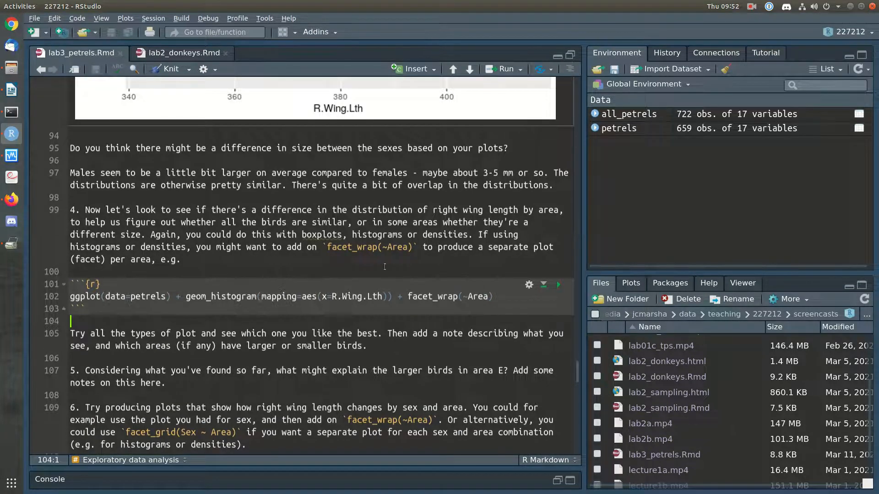
pyautogui.moveTo(298, 235); pyautogui.dragTo(479, 236)
pyautogui.click(479, 235)
pyautogui.scroll(-1, 449, 344)
pyautogui.click(377, 278)
pyautogui.click(559, 246)
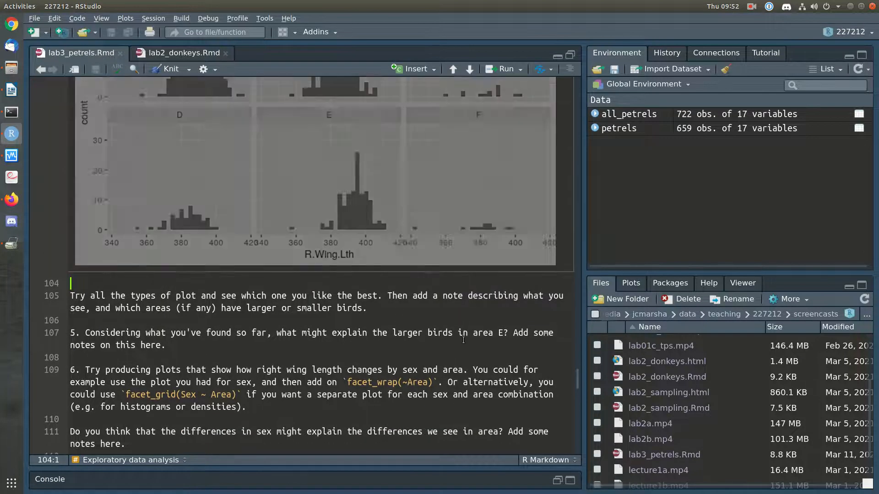
# Compare the area-faceted histograms with the earlier plots by sex, and examine the facet_wrap(~Area) term in the code.
pyautogui.scroll(2, 463, 340)
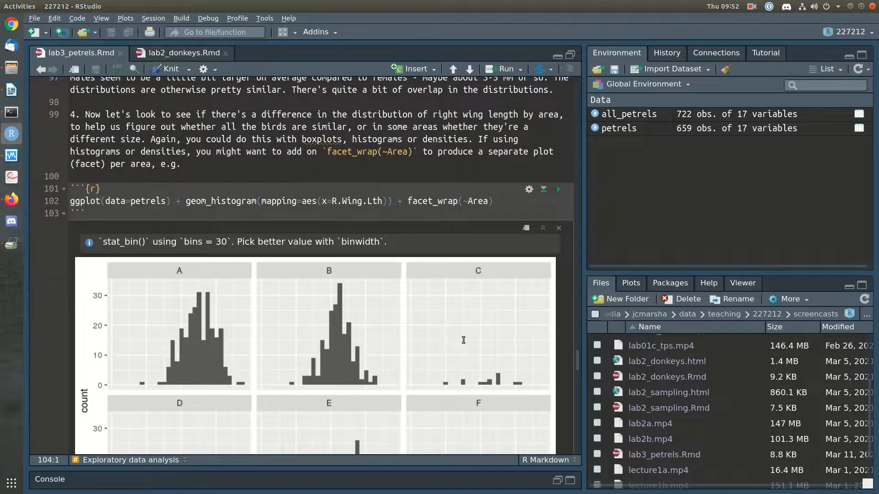
pyautogui.scroll(10, 385, 171)
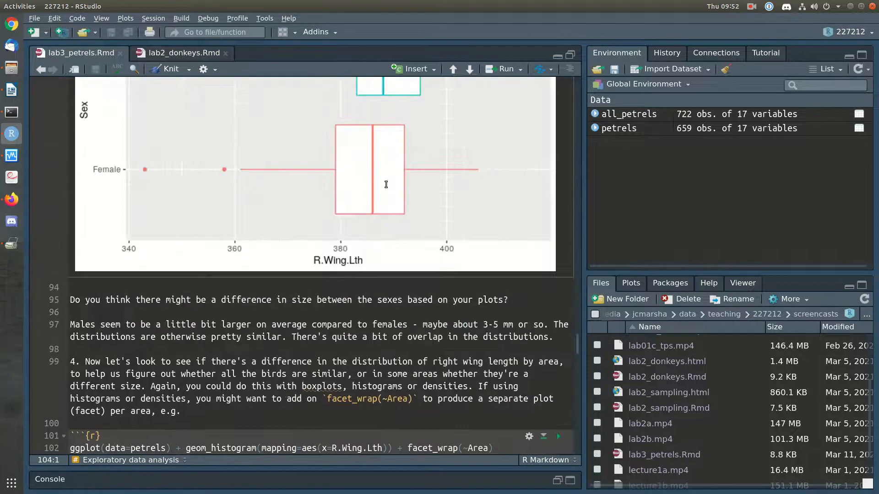
pyautogui.scroll(9, 387, 189)
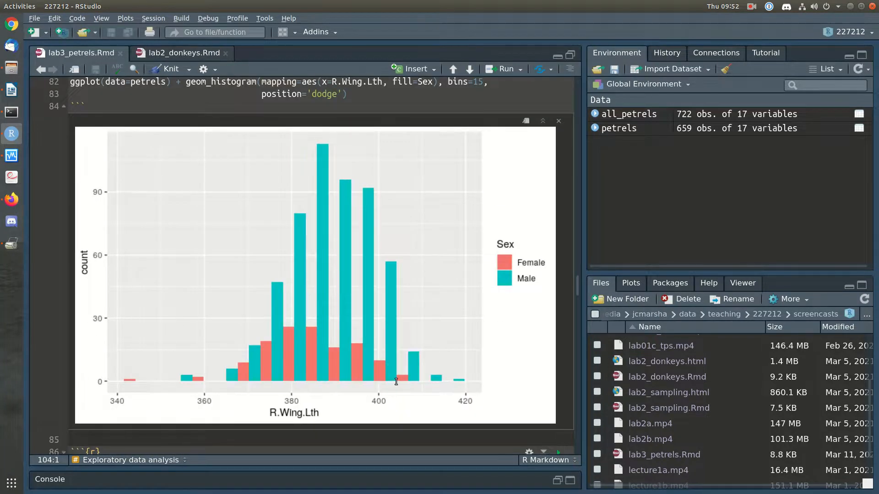
pyautogui.scroll(-20, 397, 382)
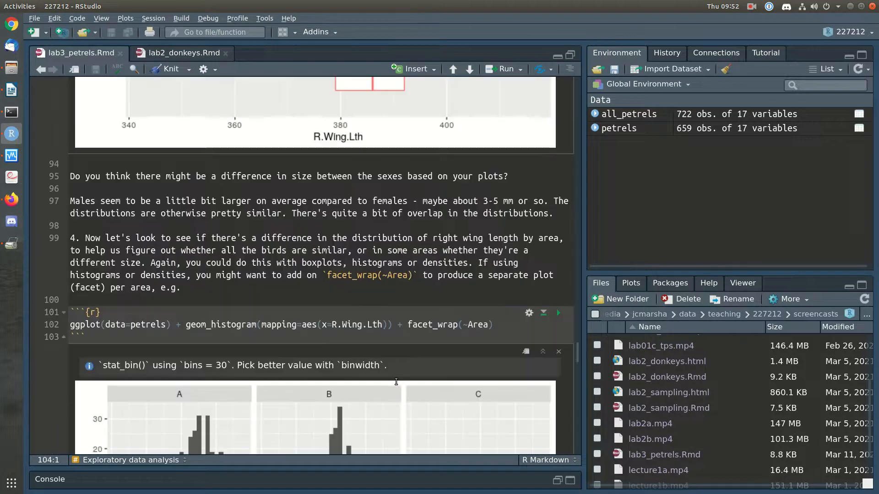
pyautogui.scroll(4, 396, 381)
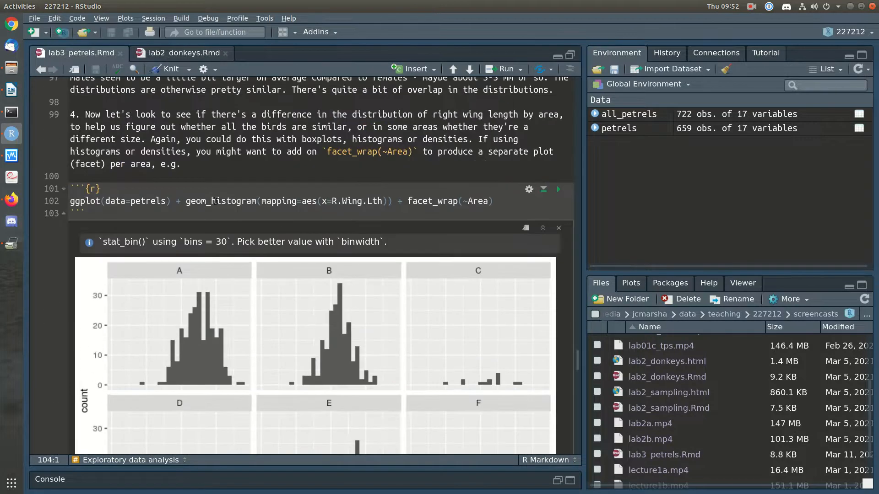
pyautogui.moveTo(407, 200); pyautogui.dragTo(505, 207)
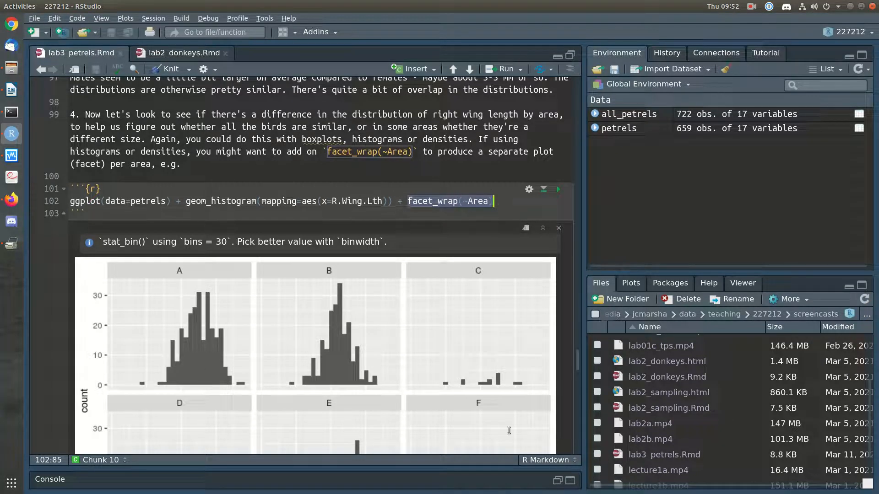
pyautogui.scroll(-3, 394, 399)
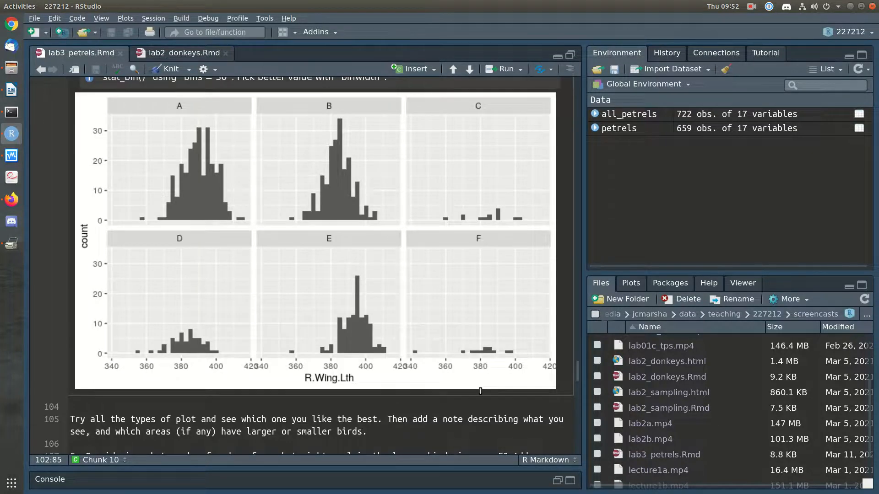
pyautogui.scroll(2, 480, 391)
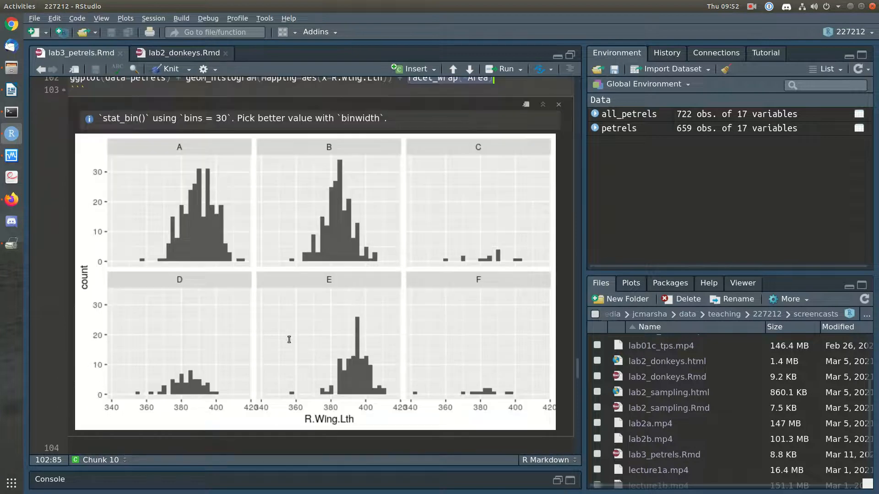
# Add bins=15 to the area-faceted histogram's geom_histogram call, run the code and view the new plot.
pyautogui.scroll(1, 320, 229)
pyautogui.click(387, 159)
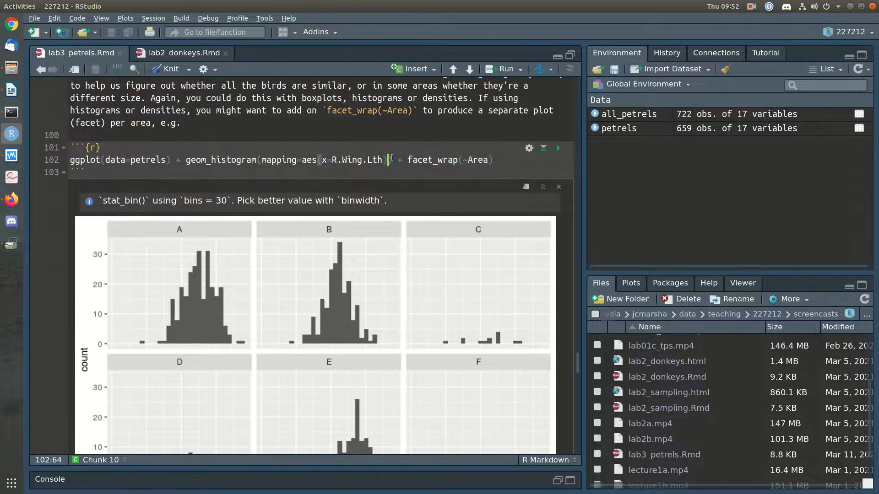
pyautogui.write(', bins=154')
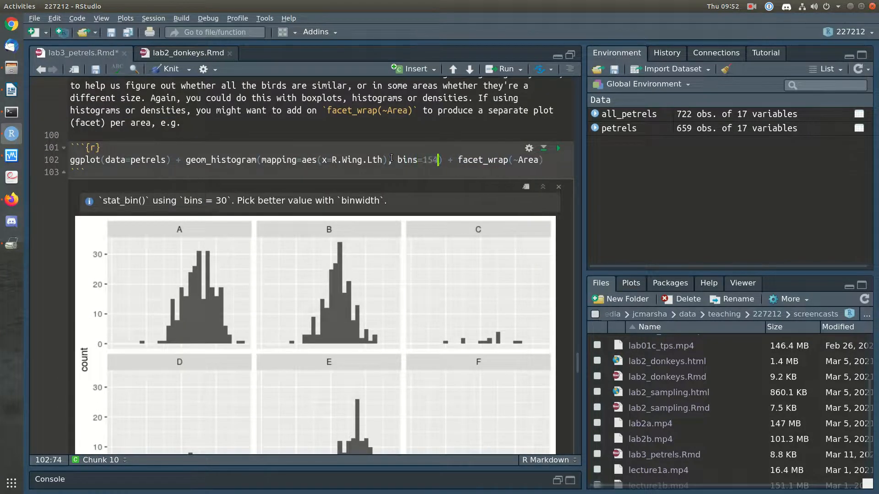
pyautogui.hotkey('ctrl', 'Return')
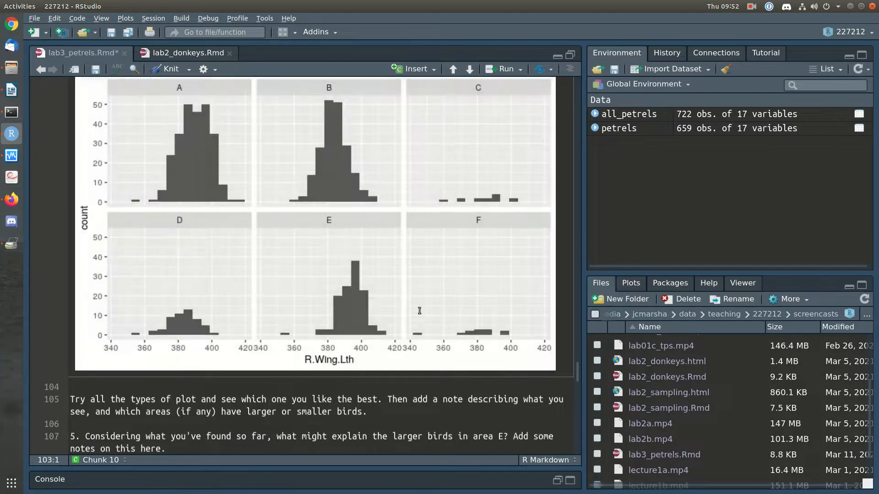
pyautogui.scroll(2, 419, 311)
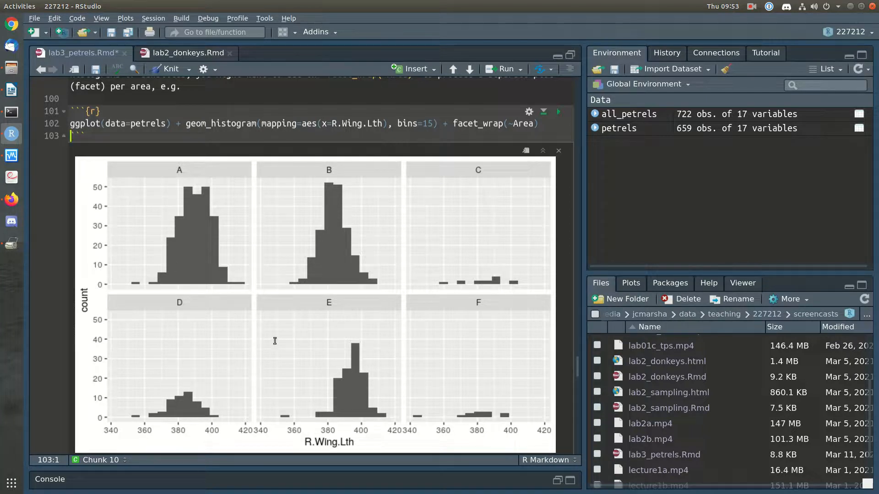
pyautogui.scroll(-2, 471, 398)
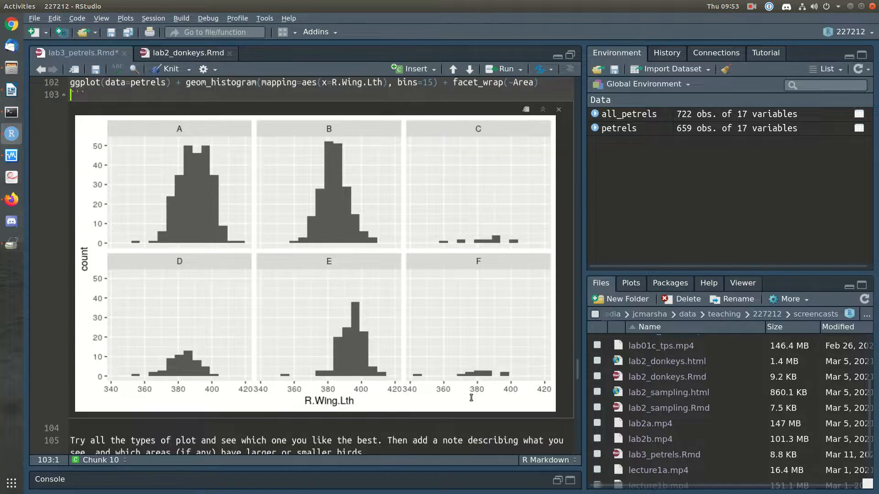
# Insert a copy of the area-faceted histogram code chunk below its plot, separated from the question 4 instructions by a blank line.
pyautogui.scroll(4, 471, 398)
pyautogui.press('Up')
pyautogui.press('Up')
pyautogui.press('Up')
pyautogui.scroll(-12, 254, 262)
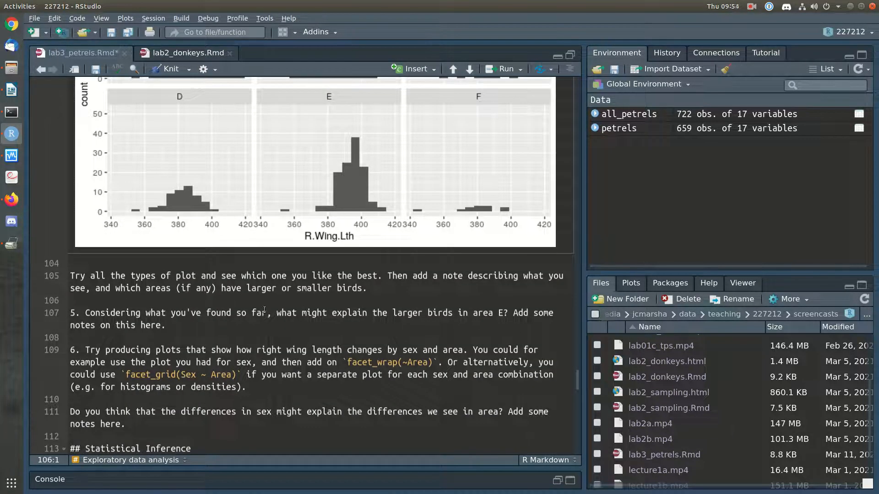
pyautogui.write('```{r} ggplot(data=petrels) + geom_histogram(mapping=aes(x=R.Wing.Lth), bins=15) + facet_wrap(~Area) ```')
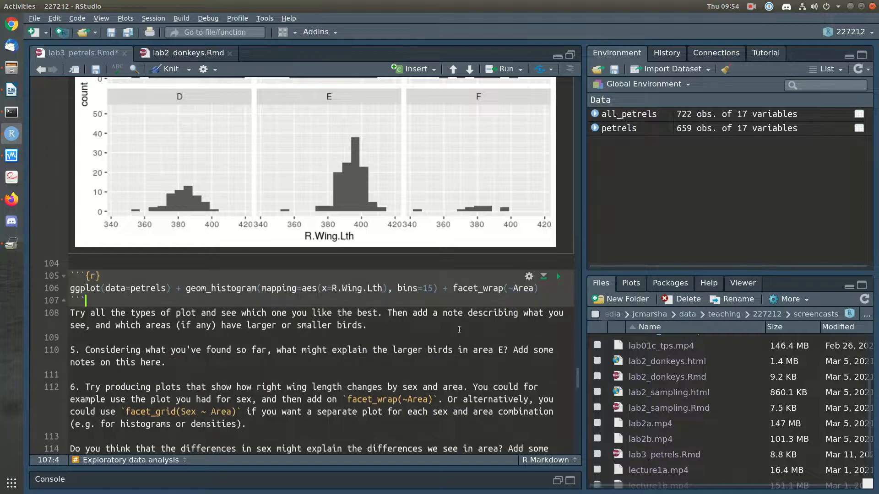
pyautogui.press('Return')
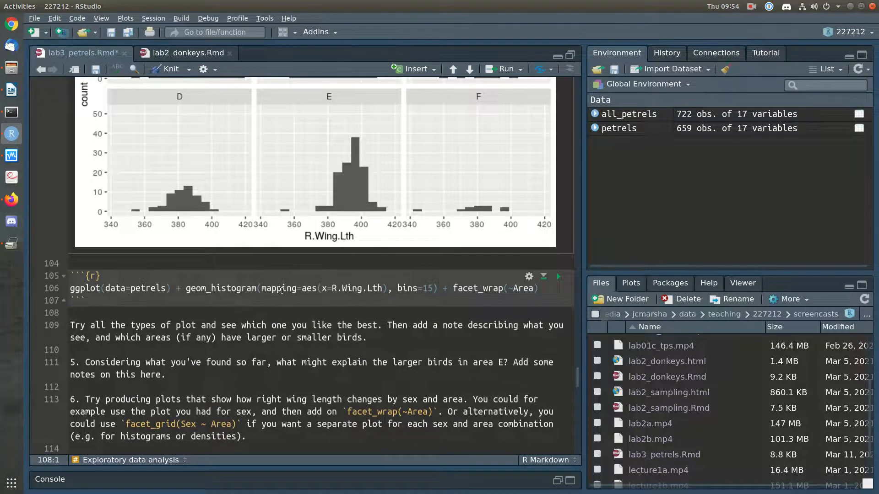
# Change the copied chunk's geom_histogram to geom_density and remove its bins argument and facet_wrap term.
pyautogui.doubleClick(234, 288)
pyautogui.write('geom_density')
pyautogui.press('Right')
pyautogui.press('Right')
pyautogui.press('Right')
pyautogui.press('Right')
pyautogui.press('Right')
pyautogui.press('Right')
pyautogui.press('Right')
pyautogui.press('Right')
pyautogui.press('Right')
pyautogui.press('Right')
pyautogui.press('Right')
pyautogui.press('Right')
pyautogui.press('Right')
pyautogui.press('Right')
pyautogui.press('Right')
pyautogui.press('Right')
pyautogui.press('Right')
pyautogui.press('Right')
pyautogui.press('Right')
pyautogui.press('Right')
pyautogui.press('Right')
pyautogui.press('Right')
pyautogui.press('Right')
pyautogui.press('Right')
pyautogui.press('Right')
pyautogui.press('Right')
pyautogui.hotkey('shift', 'End')
pyautogui.press('Delete')
pyautogui.write(')')
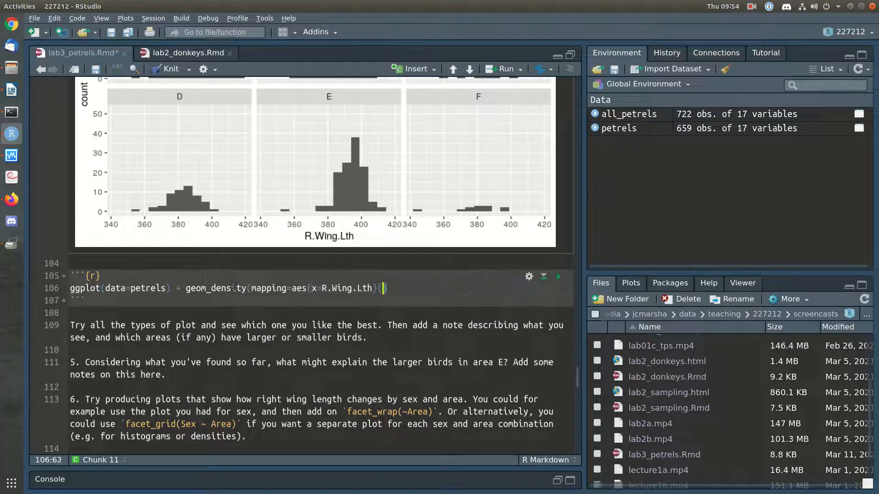
# Add fill=Area to the density plot's aesthetics, set alpha=0.4 and run the code.
pyautogui.press('Left')
pyautogui.press('Left')
pyautogui.write(', fill=Area), alph=')
pyautogui.write('=0.4')
pyautogui.hotkey('ctrl', 'Return')
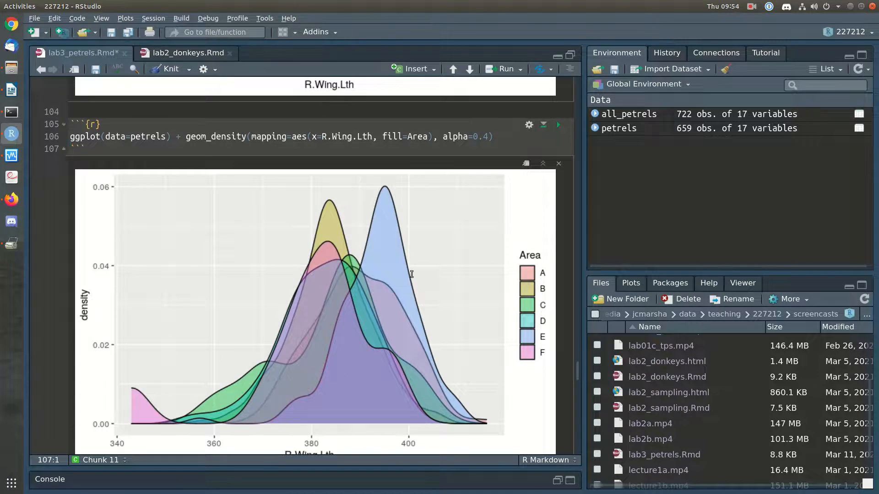
# Compare the area densities with the earlier plots by sex, and facet the area density plot with facet_wrap(~Area) and run it.
pyautogui.scroll(15, 349, 330)
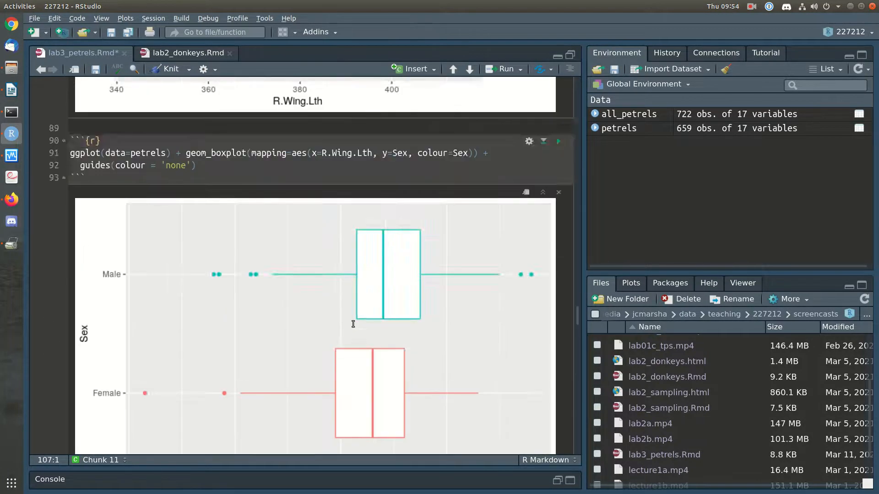
pyautogui.scroll(4, 362, 272)
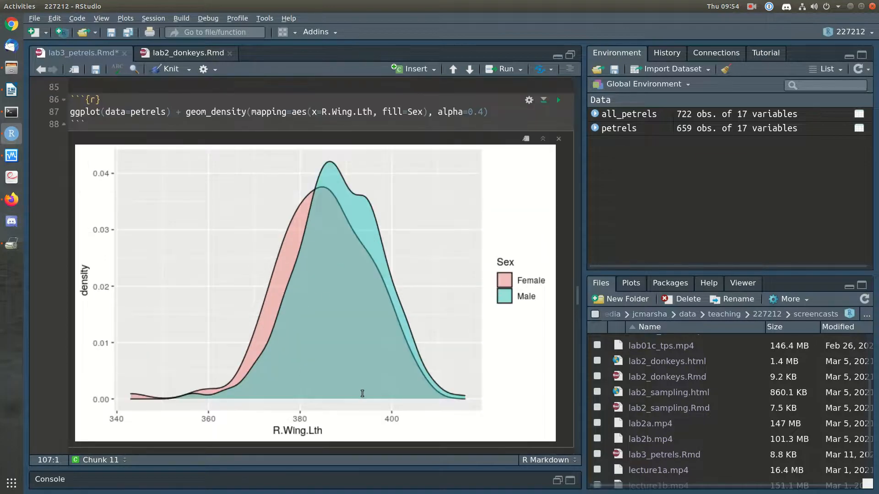
pyautogui.scroll(-19, 362, 394)
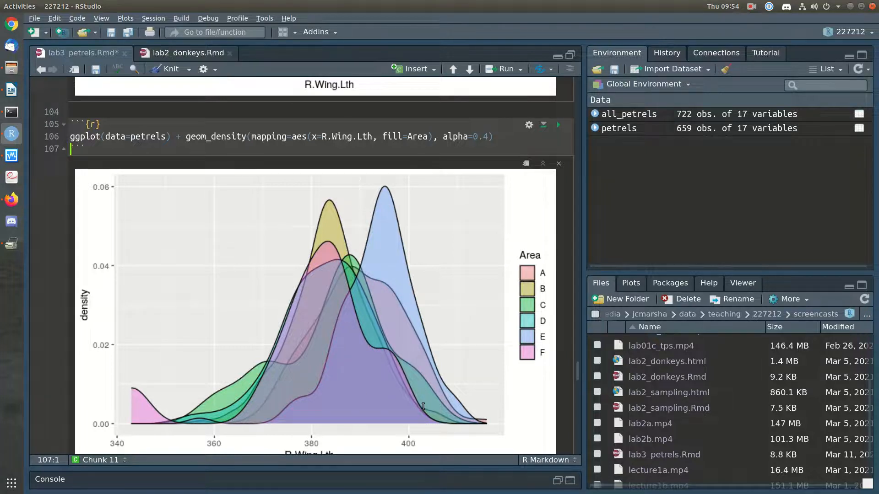
pyautogui.press('Left')
pyautogui.write('+')
pyautogui.press('Return')
pyautogui.write('facet_wrap(')
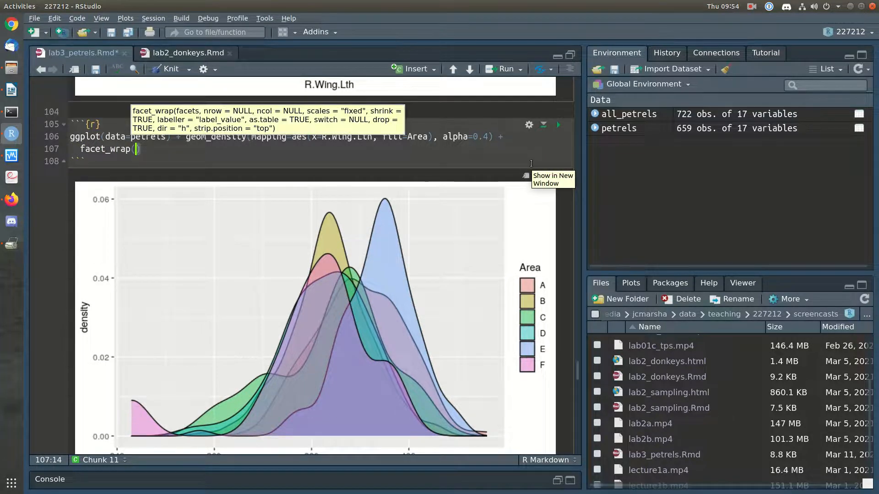
pyautogui.write('~Area')
pyautogui.hotkey('ctrl', 'Return')
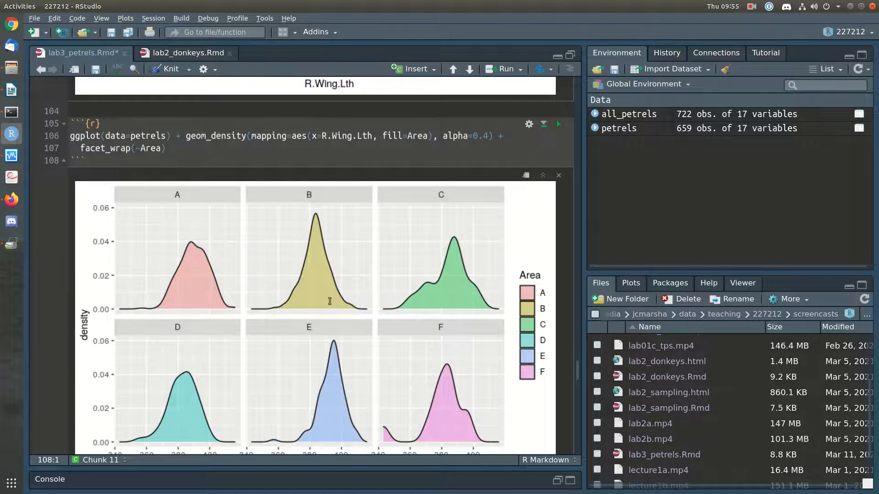
# Add ncol=1 to the density plot's facet_wrap call and run it to view the areas stacked in one column.
pyautogui.click(161, 148)
pyautogui.write(', ncol=1')
pyautogui.hotkey('ctrl', 'Return')
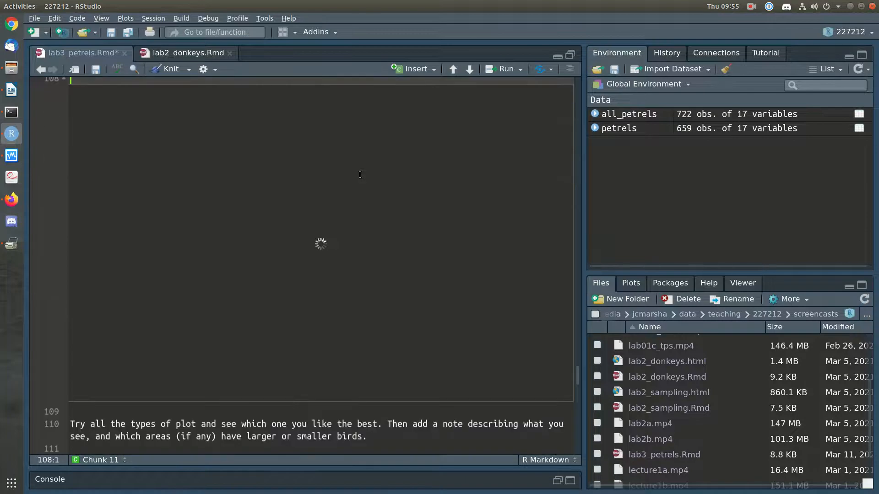
pyautogui.scroll(2, 373, 192)
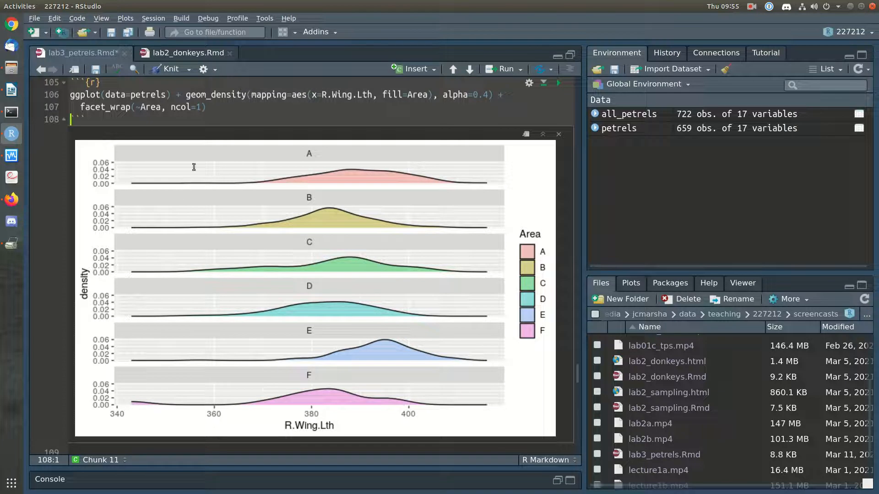
pyautogui.click(224, 103)
pyautogui.moveTo(89, 120); pyautogui.dragTo(59, 73)
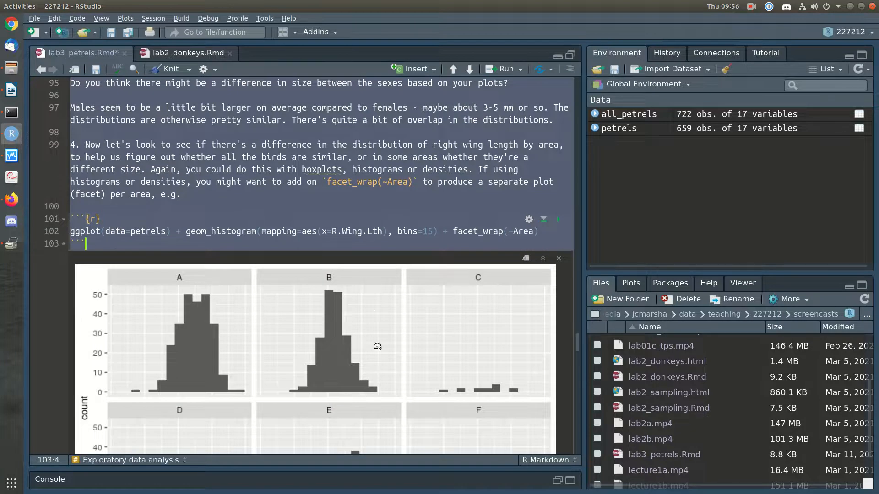
pyautogui.click(374, 413)
pyautogui.scroll(-10, 374, 413)
pyautogui.scroll(3, 273, 346)
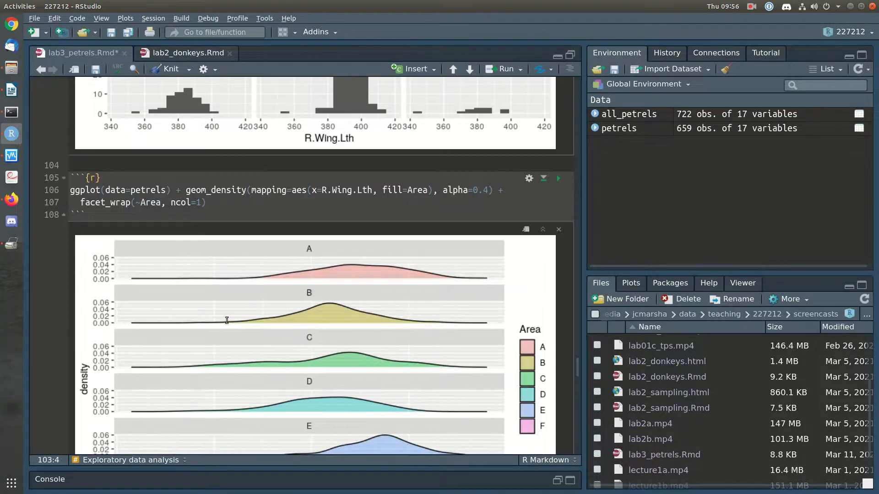
# Copy the faceted density code chunk and paste it below its plot, before the "Try all the types of plot" instructions.
pyautogui.moveTo(116, 215); pyautogui.dragTo(70, 166)
pyautogui.hotkey('ctrl', 'c')
pyautogui.scroll(-6, 167, 274)
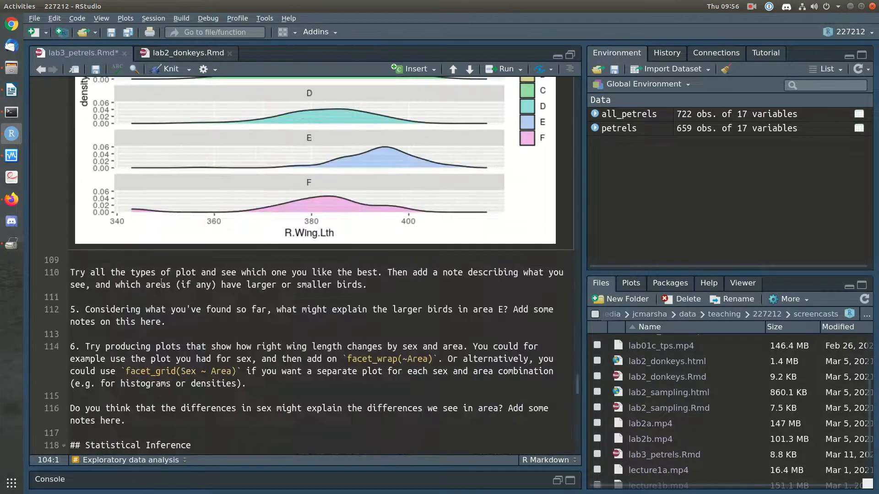
pyautogui.press('Return')
pyautogui.hotkey('ctrl', 'v')
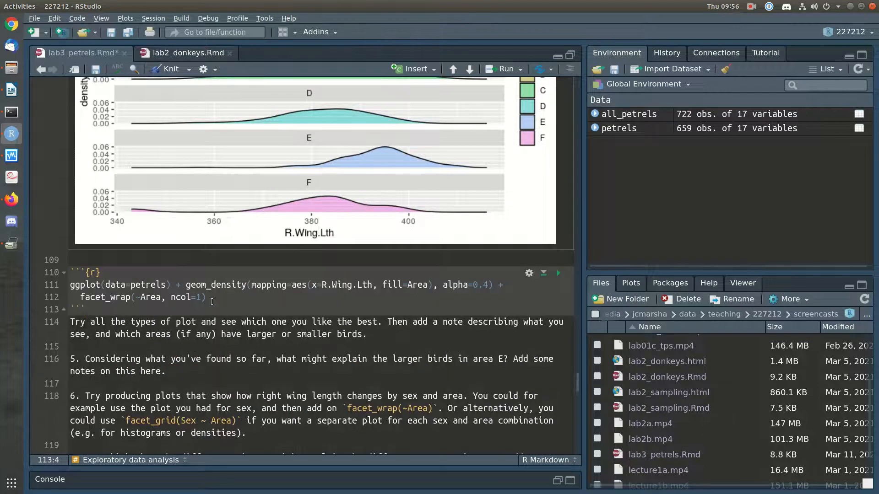
pyautogui.press('Return')
# Remove the facet_wrap term from the pasted chunk and change geom_density to geom_boxplot.
pyautogui.moveTo(216, 293); pyautogui.dragTo(493, 285)
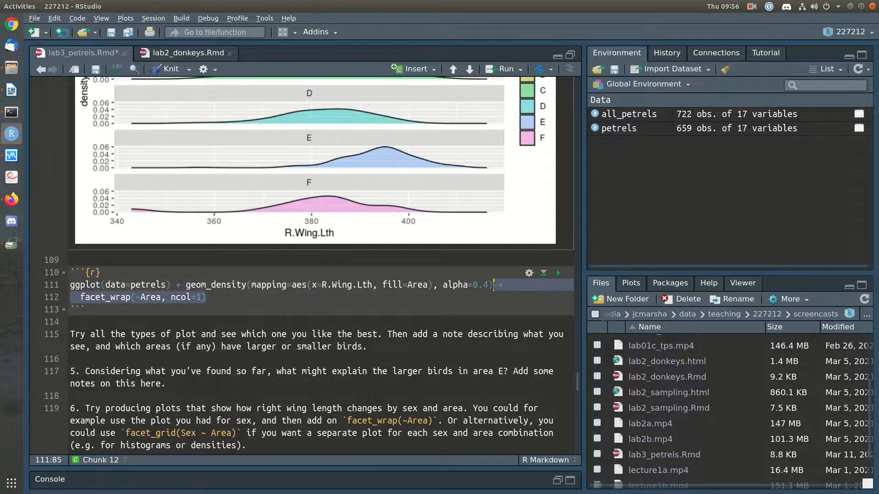
pyautogui.press('BackSpace')
pyautogui.doubleClick(212, 284)
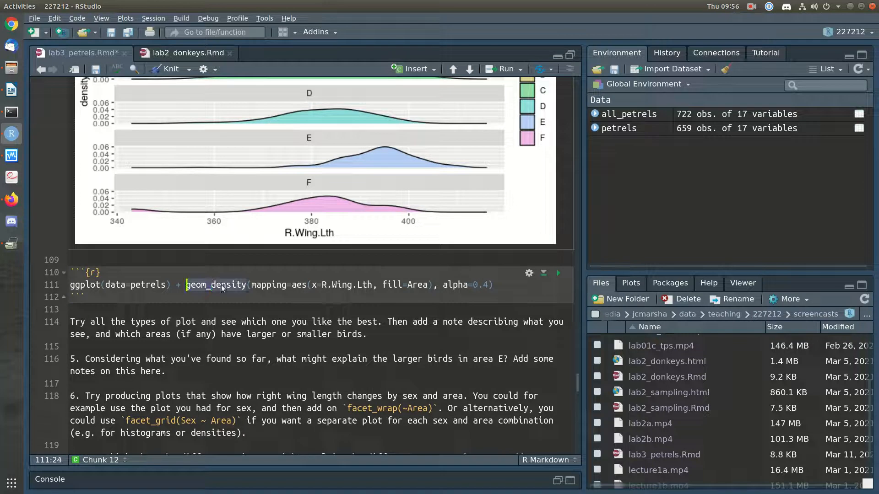
pyautogui.write('geom_boxplot')
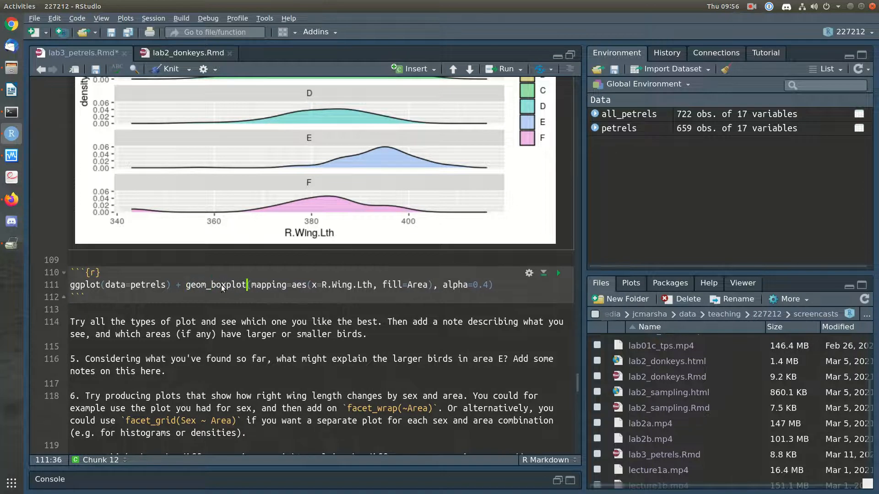
# Map Area to y instead of fill in the boxplot code, remove the alpha argument and run it.
pyautogui.click(403, 284)
pyautogui.write('y')
pyautogui.moveTo(479, 285); pyautogui.dragTo(419, 285)
pyautogui.write(')')
pyautogui.hotkey('ctrl', 'Return')
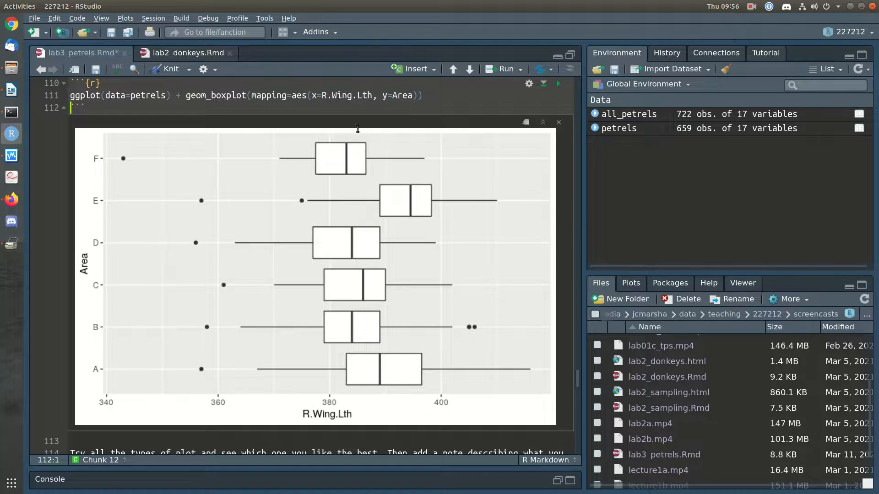
# Start a note below the "Try all the types of plot" instructions reading "Area E birds are higher".
pyautogui.scroll(-3, 355, 396)
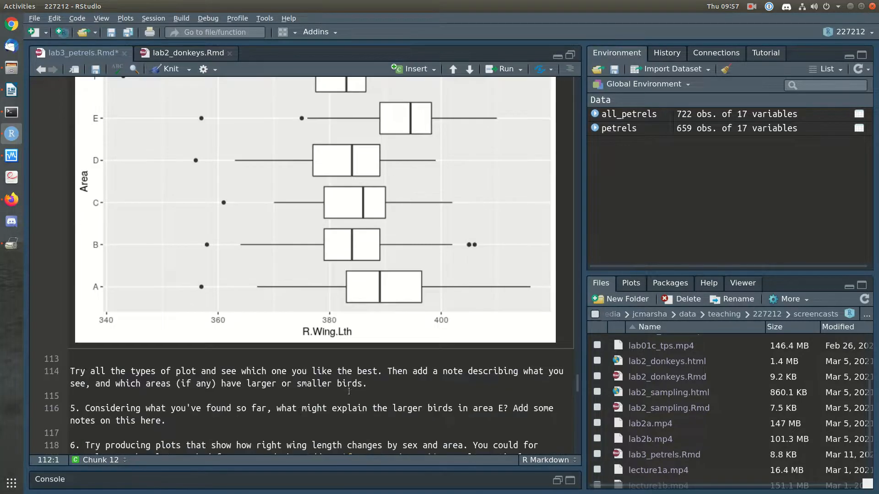
pyautogui.click(330, 401)
pyautogui.press('Return')
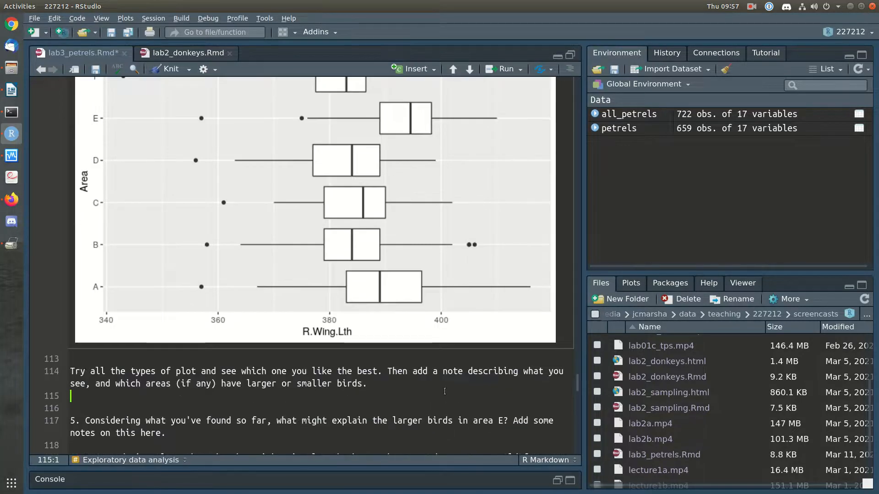
pyautogui.press('Return')
pyautogui.press('Up')
pyautogui.write('Area E ')
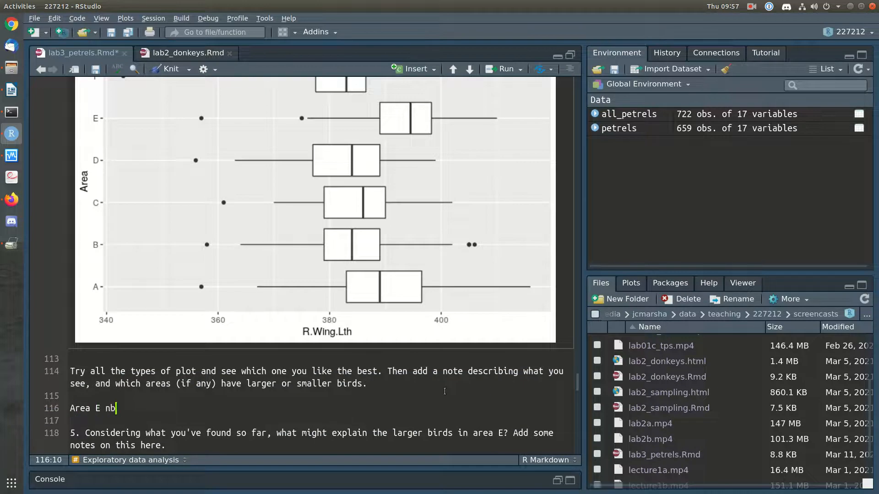
pyautogui.write('birds are higher')
# Above that note, write "The boxplot is probably the most concise summary of these data - they work nicely whenever we're comparing multiple groups.".
pyautogui.press('Home')
pyautogui.press('Return')
pyautogui.press('Up')
pyautogui.write('The')
pyautogui.press('BackSpace')
pyautogui.press('BackSpace')
pyautogui.write('he xboxpl')
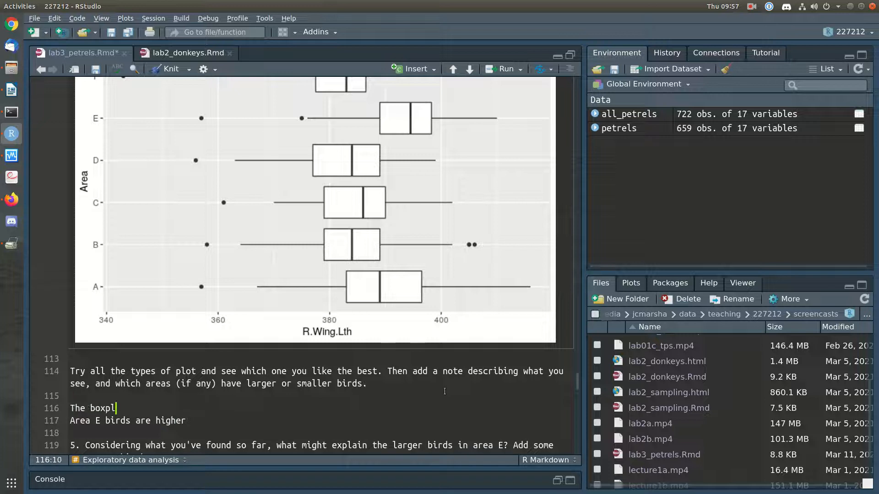
pyautogui.write('ot is probably the mos')
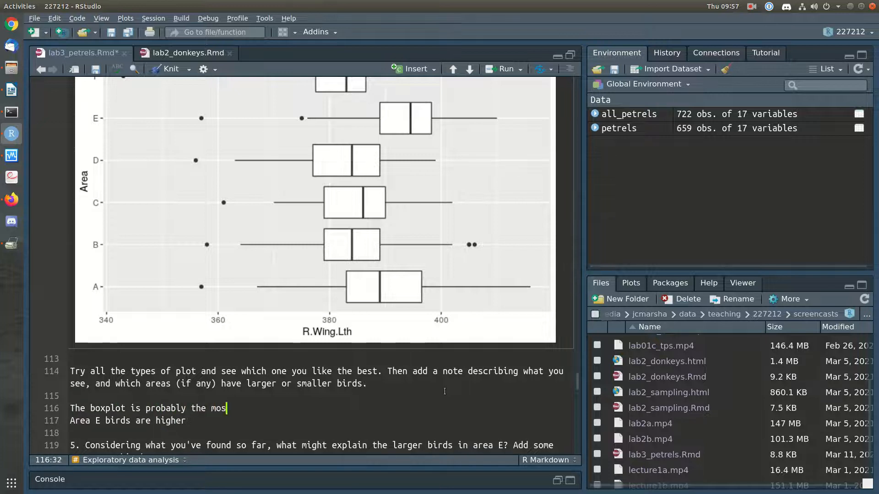
pyautogui.write('t concise summary of these dat')
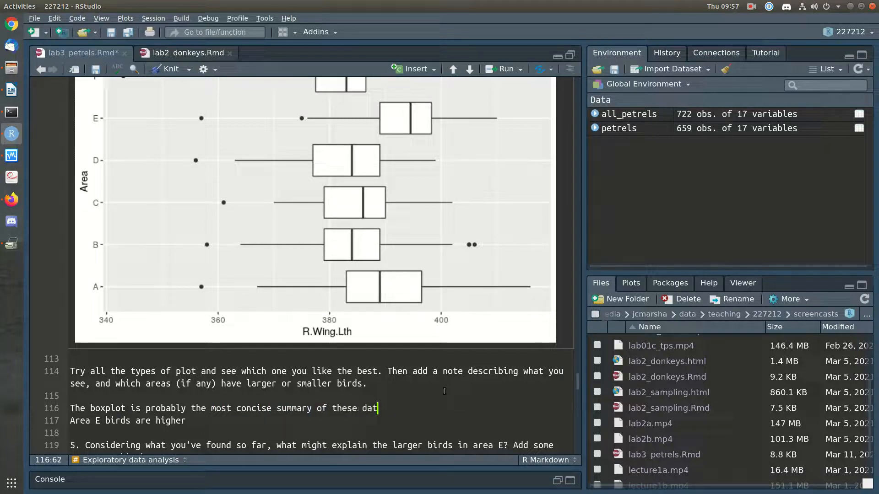
pyautogui.write('a - they work nicely whev')
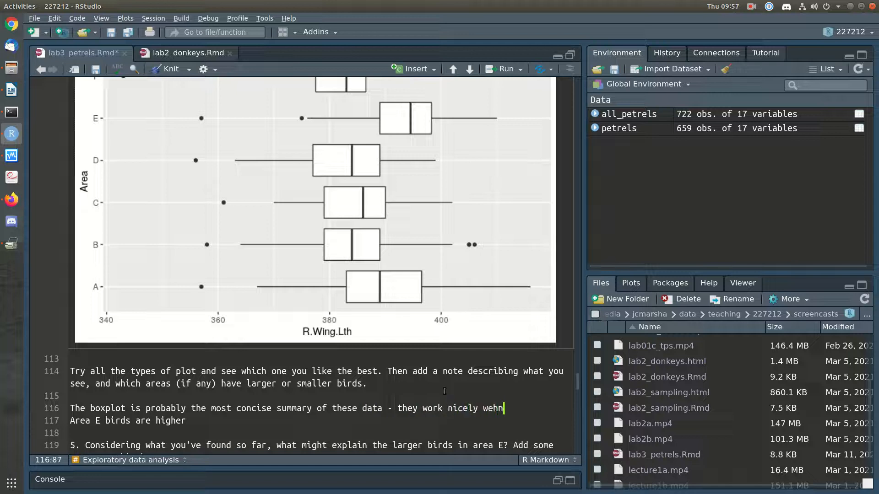
pyautogui.write("ever we're comparing m")
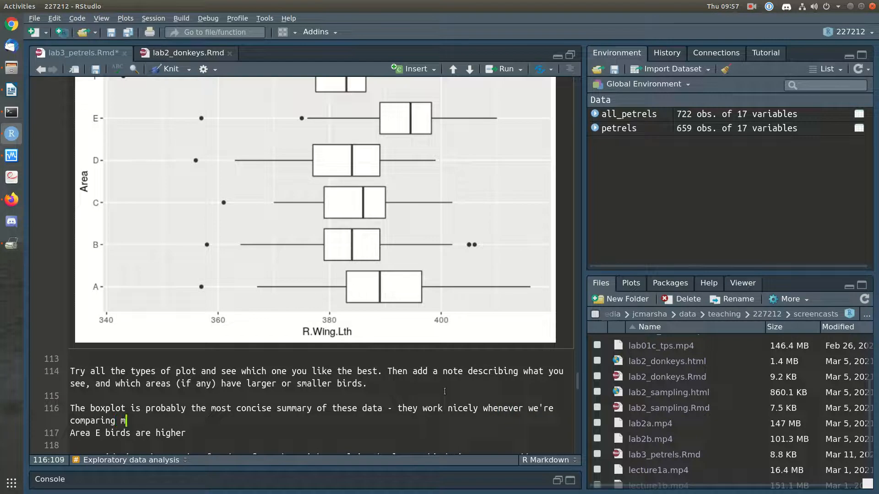
pyautogui.write('ultiple groups.')
# Expand the end of the boxplot sentence to read "comparing a numeric measure (R.Wing.Lth) across multiple groups (Area).".
pyautogui.press('Home')
pyautogui.press('Right')
pyautogui.press('Right')
pyautogui.press('Right')
pyautogui.press('Right')
pyautogui.press('Right')
pyautogui.press('Right')
pyautogui.press('Right')
pyautogui.press('Right')
pyautogui.press('Right')
pyautogui.write('a numeric measure (R.Wi')
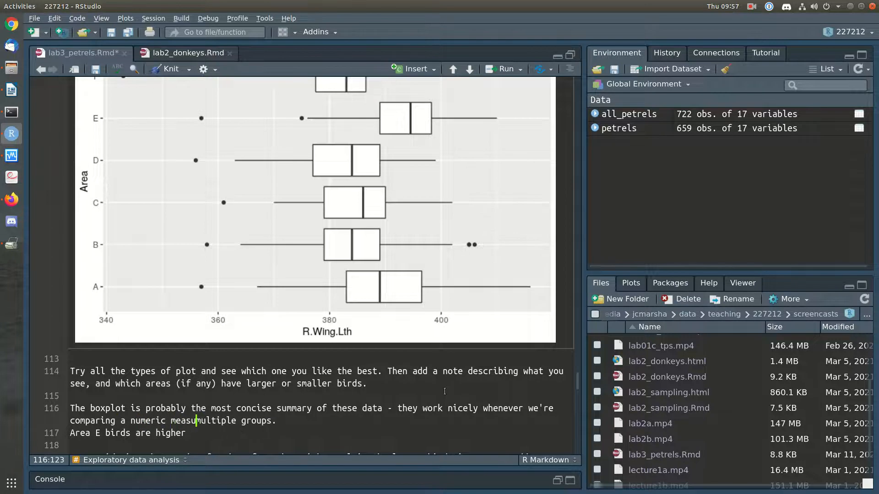
pyautogui.write('ng.Lth) across')
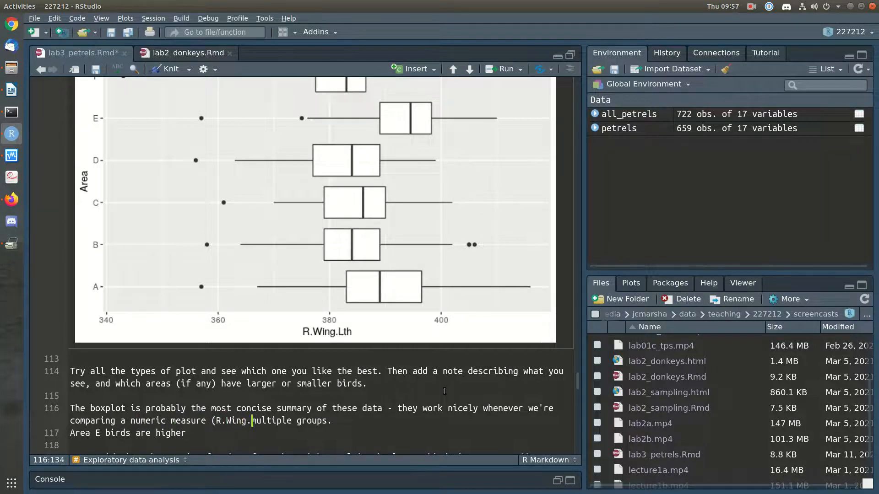
pyautogui.press('End')
pyautogui.press('BackSpace')
pyautogui.write('(Area).')
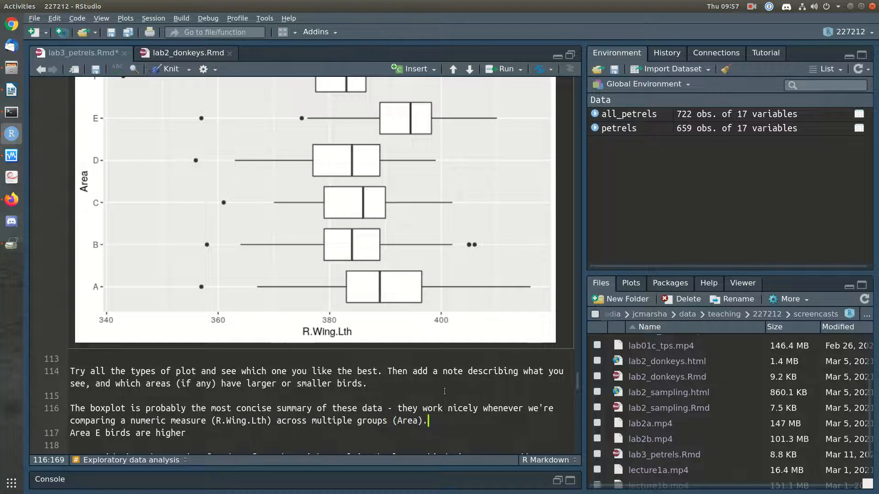
# Put the Area E note in its own paragraph and reword it as "Area E birds have larger right wing length compared to".
pyautogui.press('Return')
pyautogui.press('Down')
pyautogui.press('End')
pyautogui.press('BackSpace')
pyautogui.press('BackSpace')
pyautogui.press('BackSpace')
pyautogui.press('BackSpace')
pyautogui.press('BackSpace')
pyautogui.press('BackSpace')
pyautogui.press('BackSpace')
pyautogui.press('BackSpace')
pyautogui.press('BackSpace')
pyautogui.press('BackSpace')
pyautogui.write('have ')
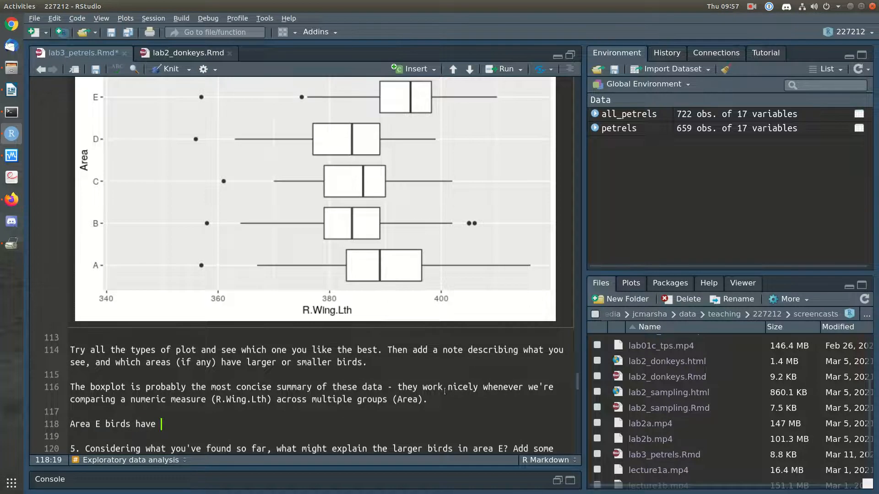
pyautogui.write('larger right length')
pyautogui.press('Left')
pyautogui.hotkey('ctrl', 'Left')
pyautogui.write('wing')
pyautogui.press('End')
pyautogui.write('compared to ')
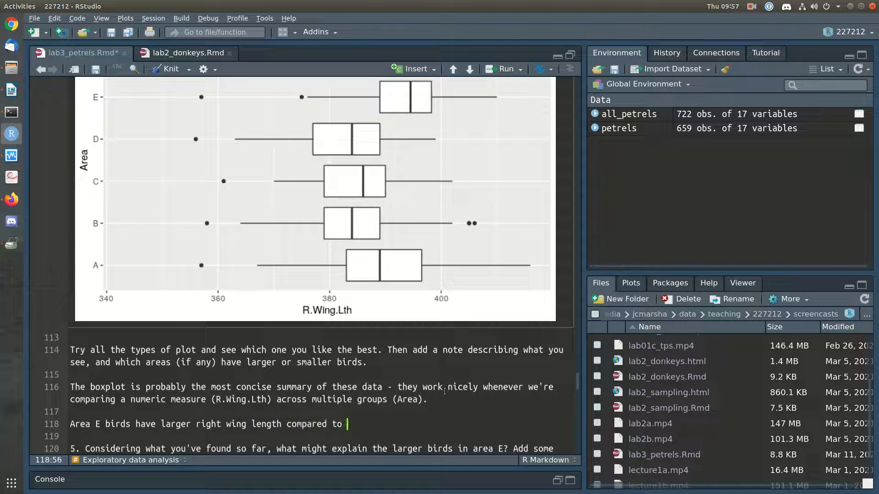
# Finish the Area E sentence with "birds in other areas.".
pyautogui.write('the other')
pyautogui.press('BackSpace')
pyautogui.press('BackSpace')
pyautogui.press('BackSpace')
pyautogui.press('BackSpace')
pyautogui.press('BackSpace')
pyautogui.press('BackSpace')
pyautogui.press('BackSpace')
pyautogui.press('BackSpace')
pyautogui.press('BackSpace')
pyautogui.press('BackSpace')
pyautogui.write('birds in other areas.')
# Change "length" to "lengths on average" in the Area E sentence.
pyautogui.click(288, 425)
pyautogui.press('BackSpace')
pyautogui.write('s on average')
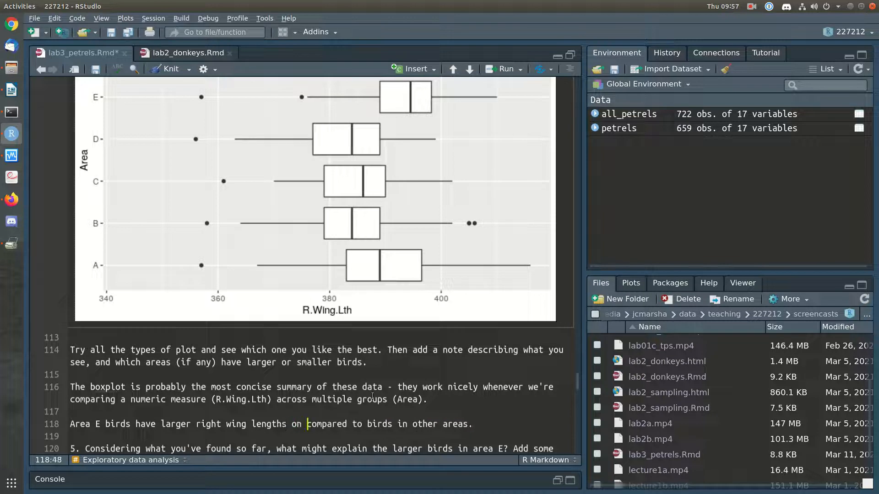
pyautogui.press('End')
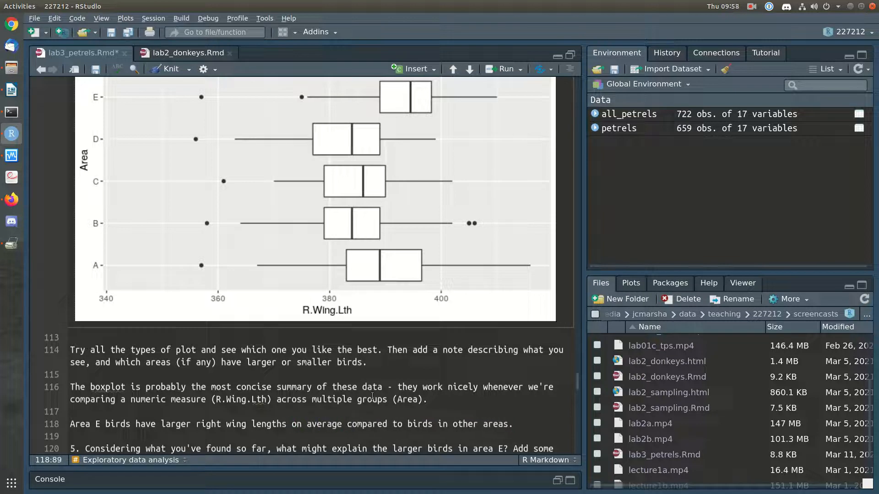
# Save the document and place the cursor on the blank line below question 5.
pyautogui.press('Down')
pyautogui.hotkey('ctrl', 's')
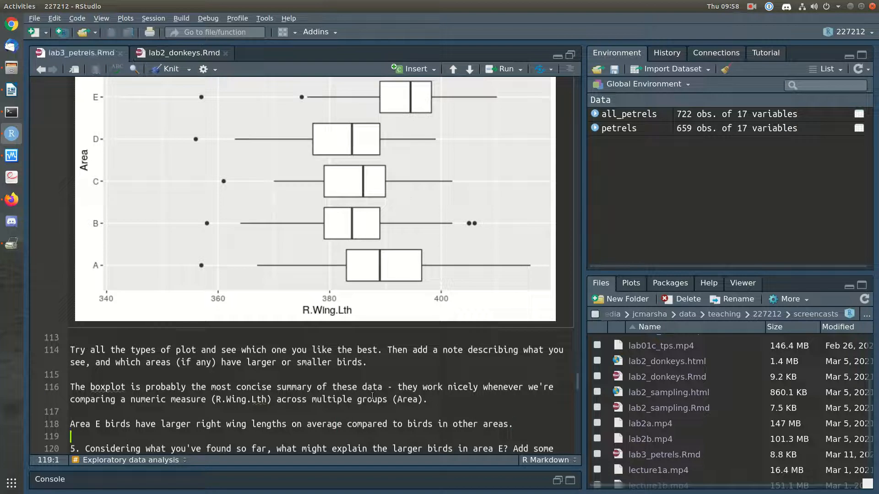
pyautogui.scroll(-2, 453, 393)
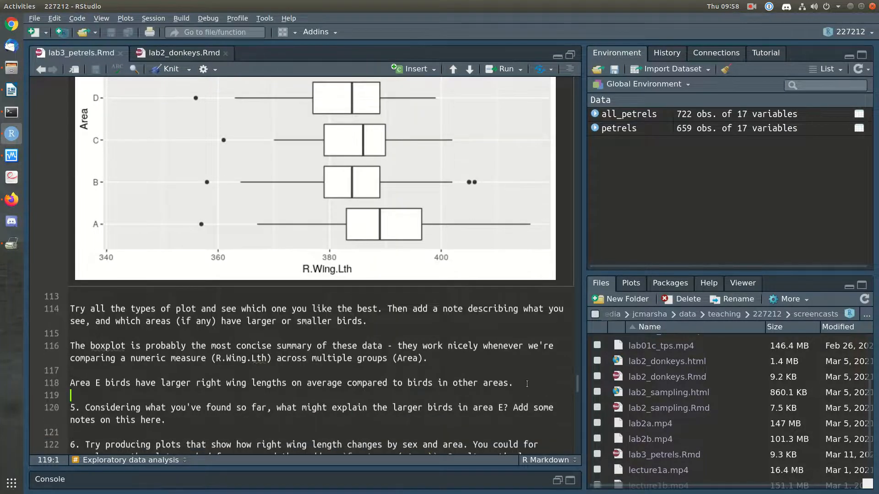
pyautogui.scroll(-4, 457, 385)
pyautogui.moveTo(234, 337); pyautogui.dragTo(240, 318)
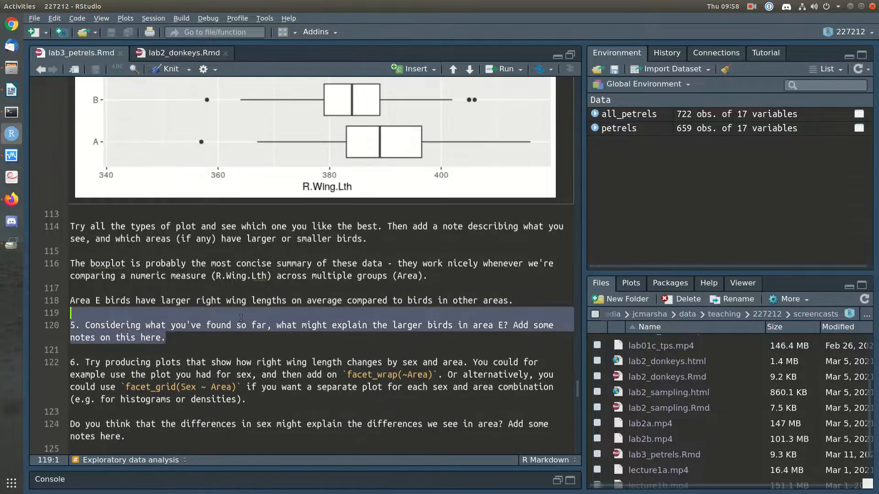
pyautogui.click(328, 351)
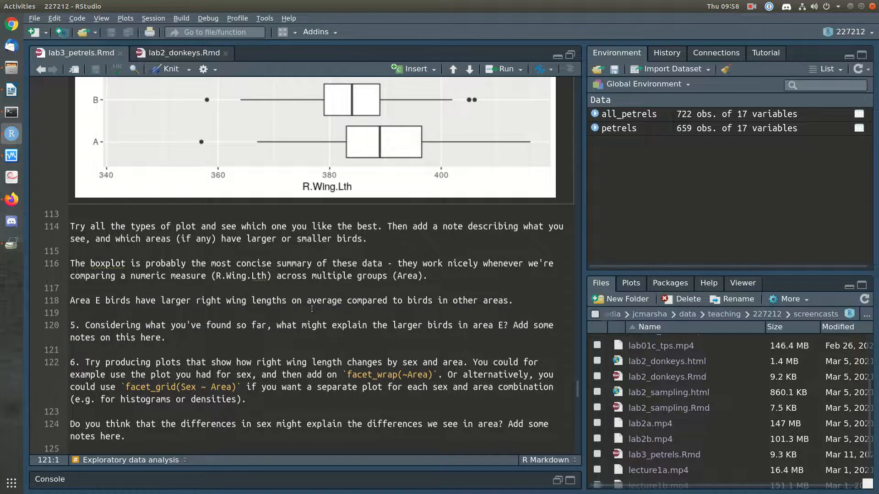
# Review the earlier plots of right wing length by area and sex, and the bar chart of sex proportions by area.
pyautogui.scroll(4, 310, 310)
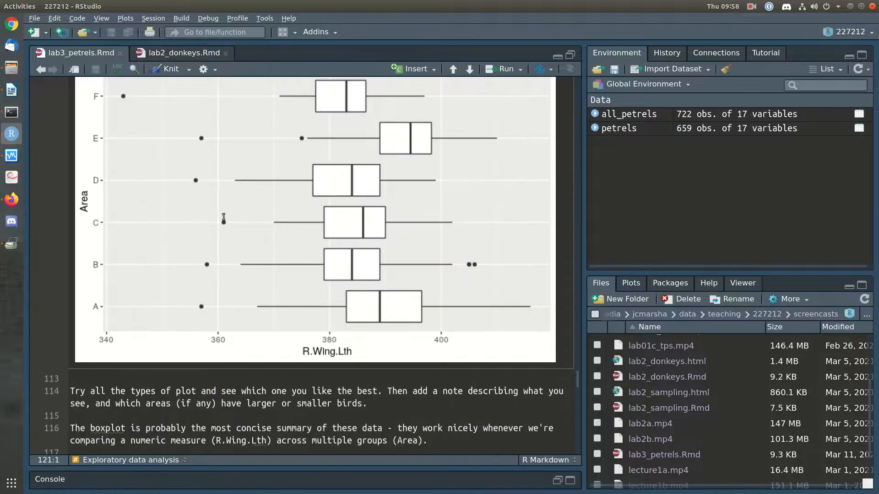
pyautogui.scroll(4, 298, 296)
pyautogui.scroll(-5, 298, 295)
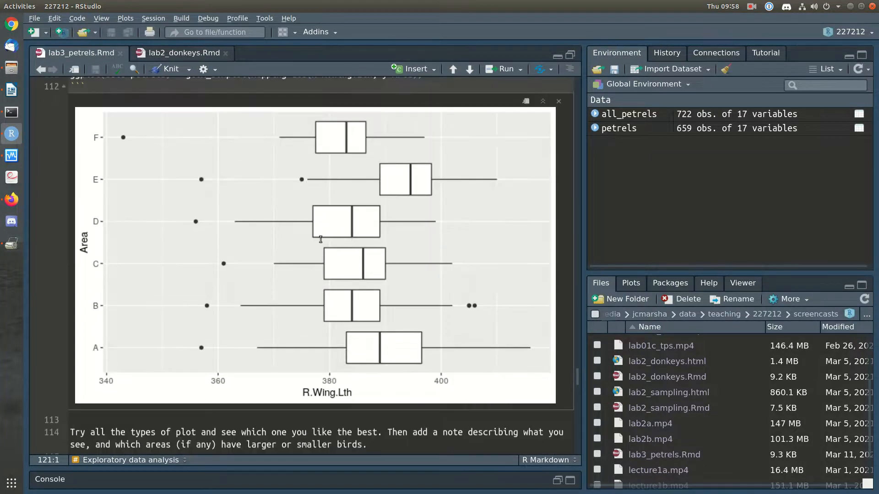
pyautogui.scroll(7, 339, 287)
pyautogui.scroll(10, 339, 286)
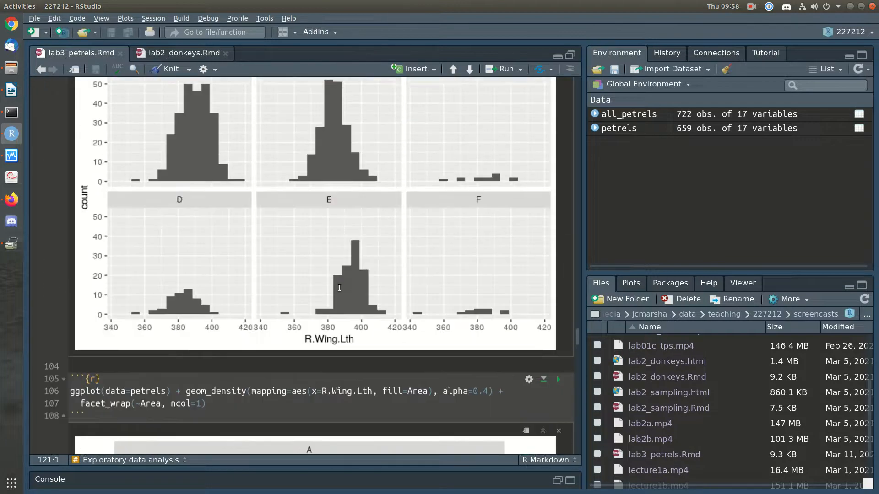
pyautogui.scroll(8, 339, 286)
pyautogui.scroll(-3, 432, 230)
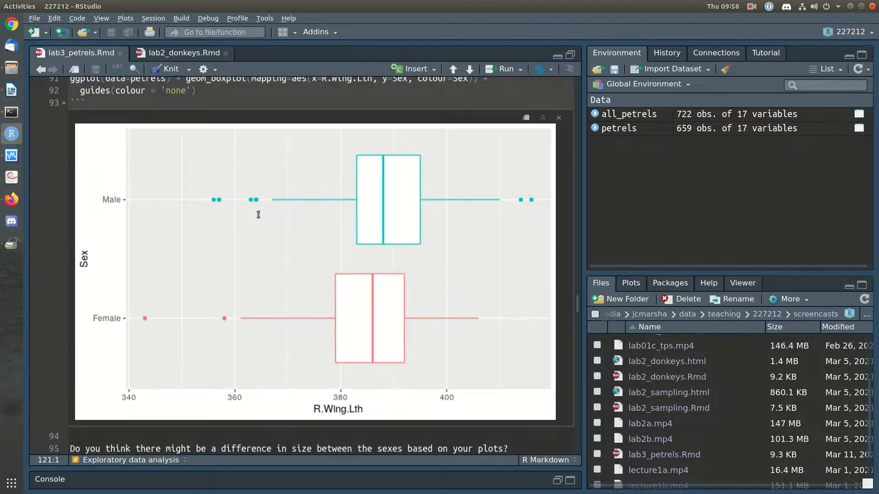
pyautogui.scroll(12, 229, 259)
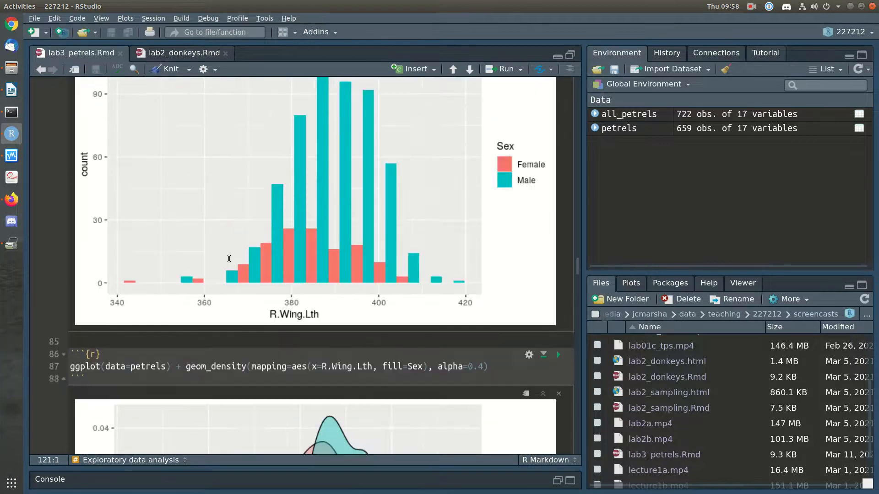
pyautogui.scroll(7, 229, 258)
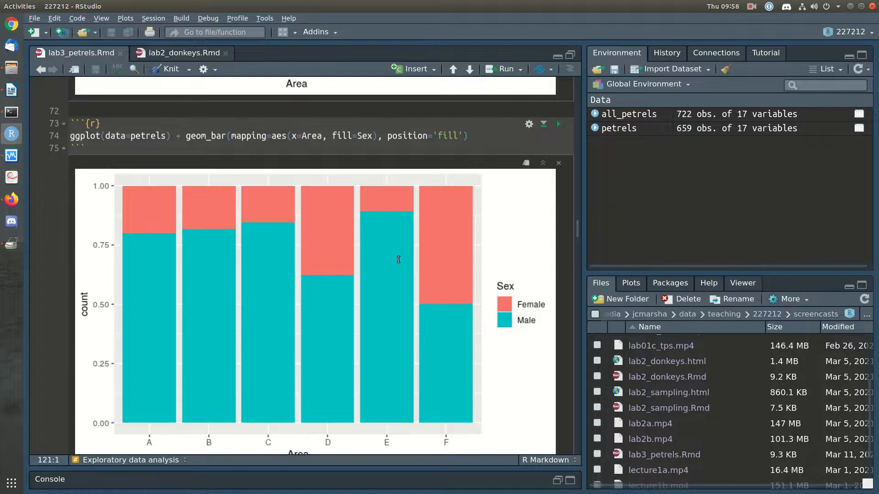
pyautogui.scroll(-20, 398, 259)
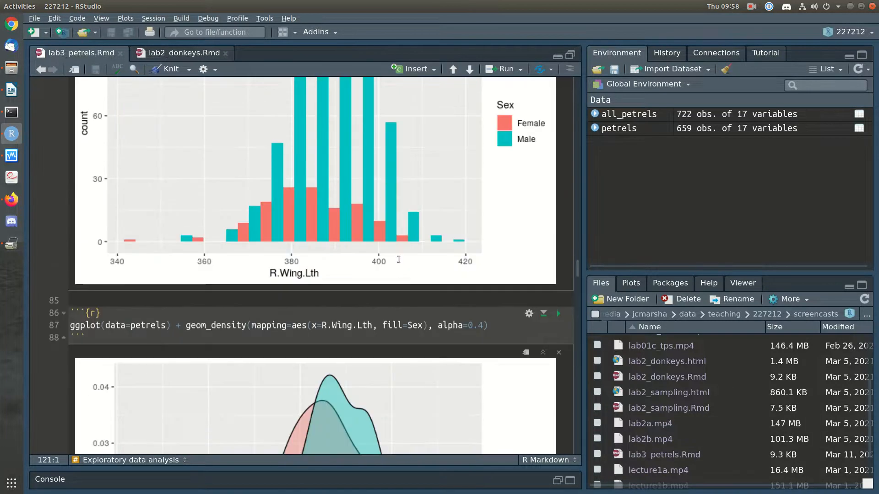
pyautogui.scroll(-15, 398, 260)
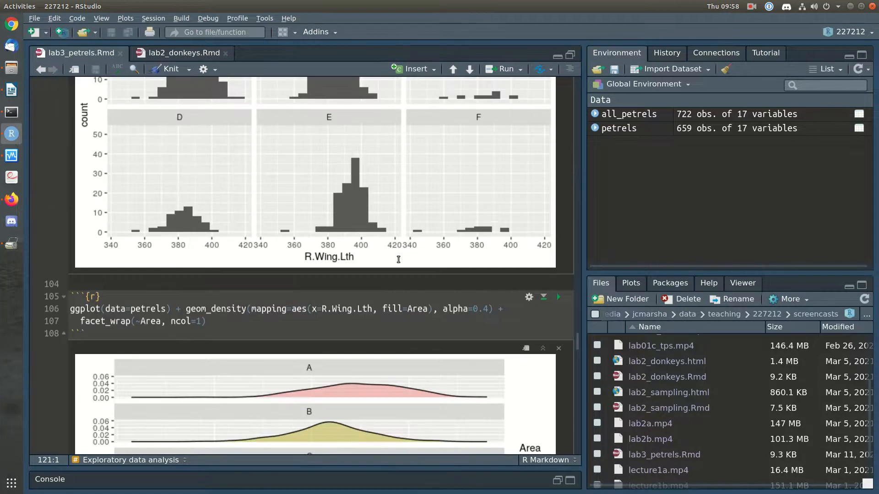
pyautogui.scroll(-15, 399, 260)
pyautogui.scroll(-4, 398, 259)
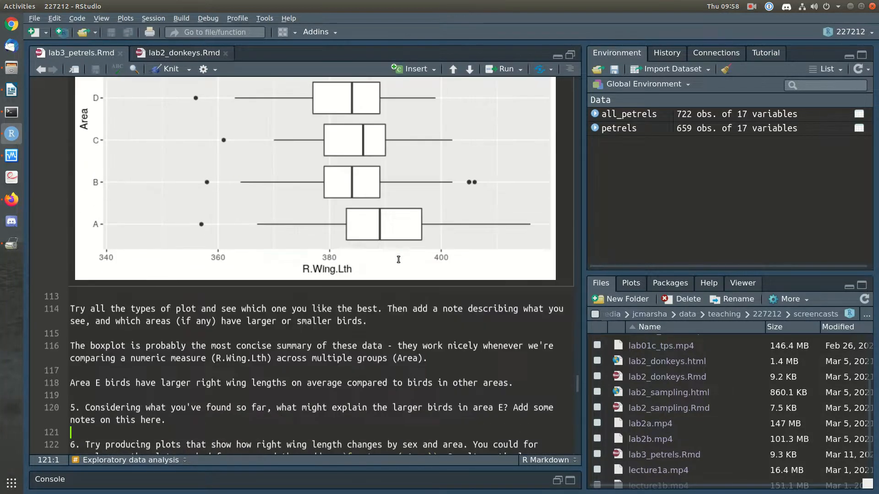
pyautogui.scroll(-2, 398, 260)
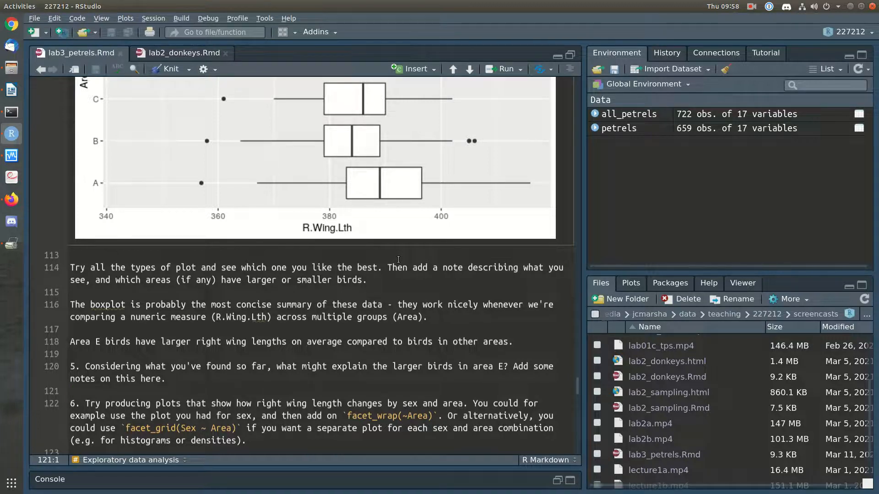
# In a new paragraph below question 5, write "Area E birds are bigger, but so are males. And area E has".
pyautogui.press('Return')
pyautogui.press('Return')
pyautogui.press('Up')
pyautogui.write('Area E bird')
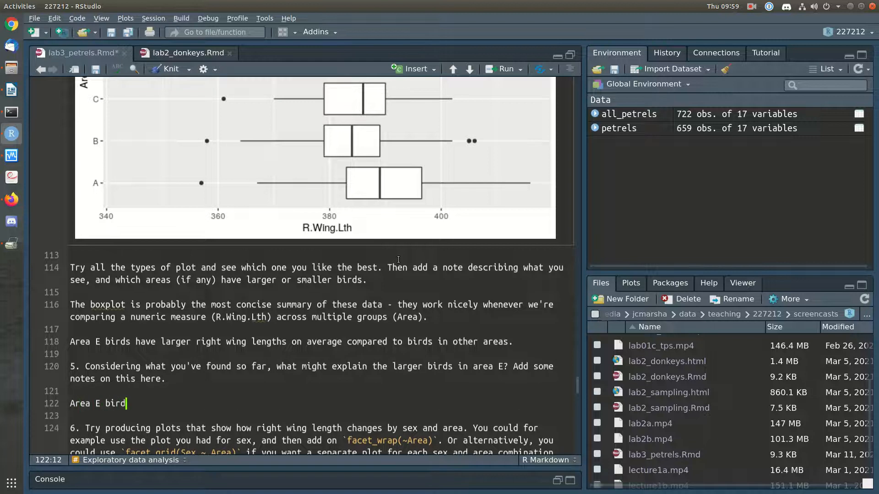
pyautogui.write('s are bigger, but so are males')
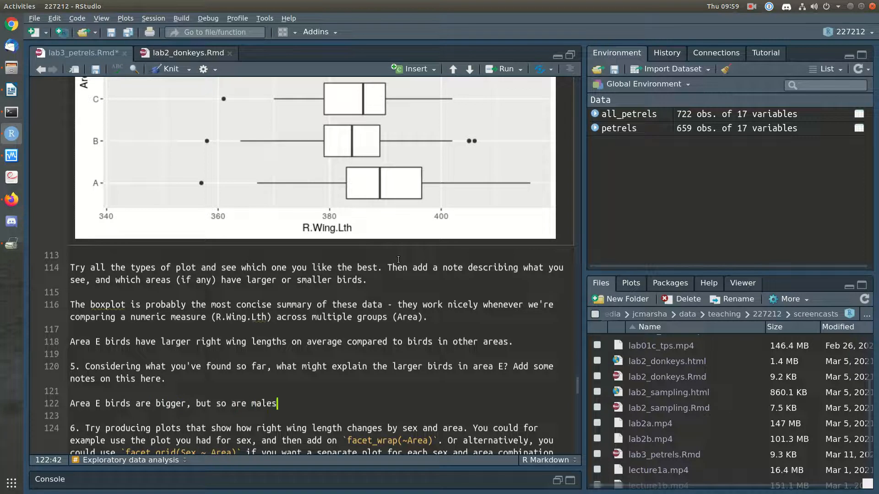
pyautogui.write('. And area E has more m')
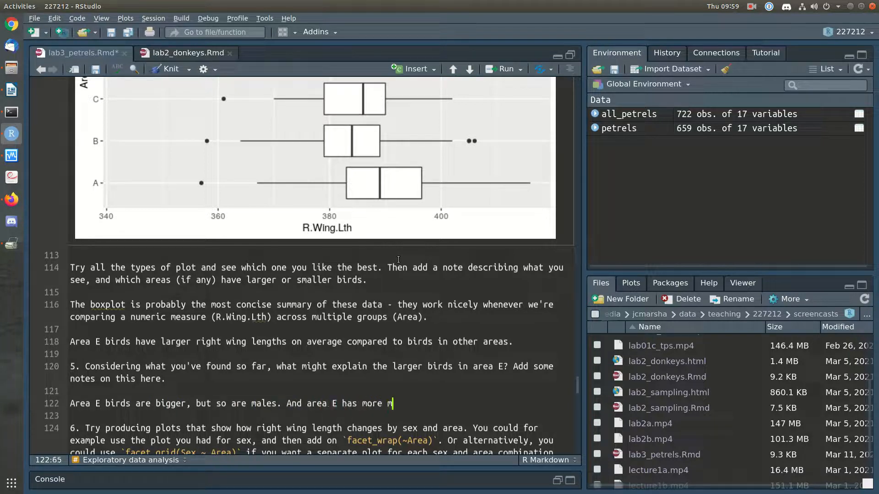
# Finish the note with "a higher proportion of males. So maybe the larger birds in area E are just because we have more males there??" and save it.
pyautogui.press('BackSpace')
pyautogui.press('BackSpace')
pyautogui.press('BackSpace')
pyautogui.press('BackSpace')
pyautogui.press('BackSpace')
pyautogui.write('a higher proportion of males. So maybe the larger birds in area E are just because we have more males there??')
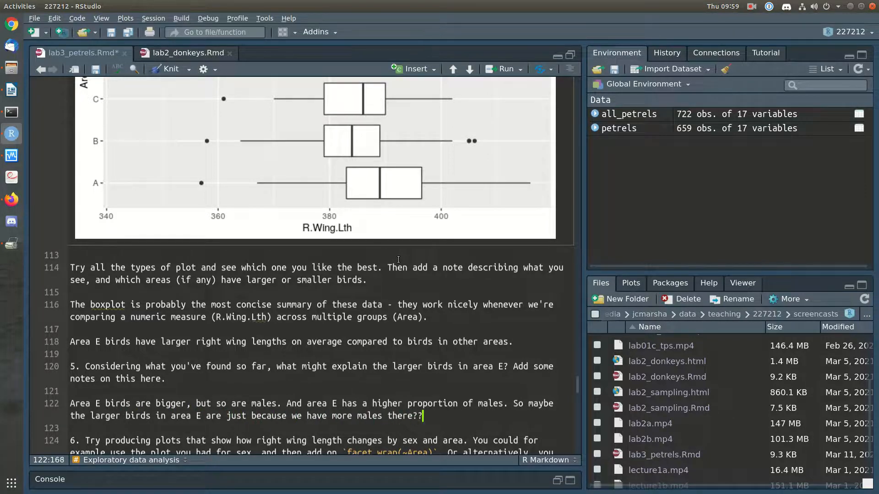
pyautogui.press('Down')
pyautogui.hotkey('ctrl', 's')
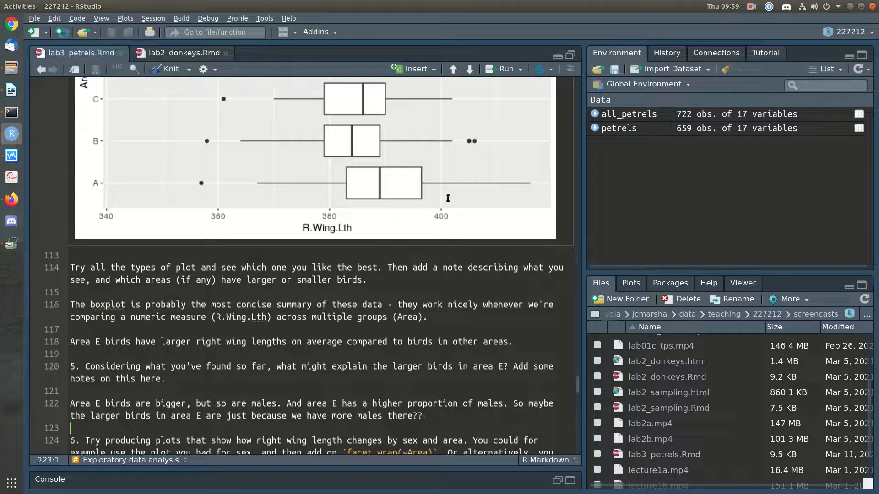
# Copy the chunk that draws the R.Wing.Lth by Area boxplot and paste it below the question 6 text, followed by a blank line.
pyautogui.scroll(1, 373, 305)
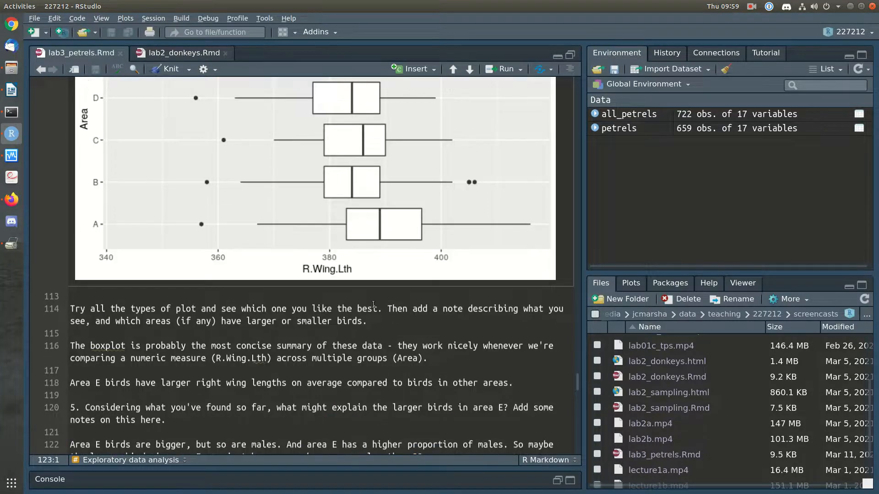
pyautogui.scroll(4, 373, 304)
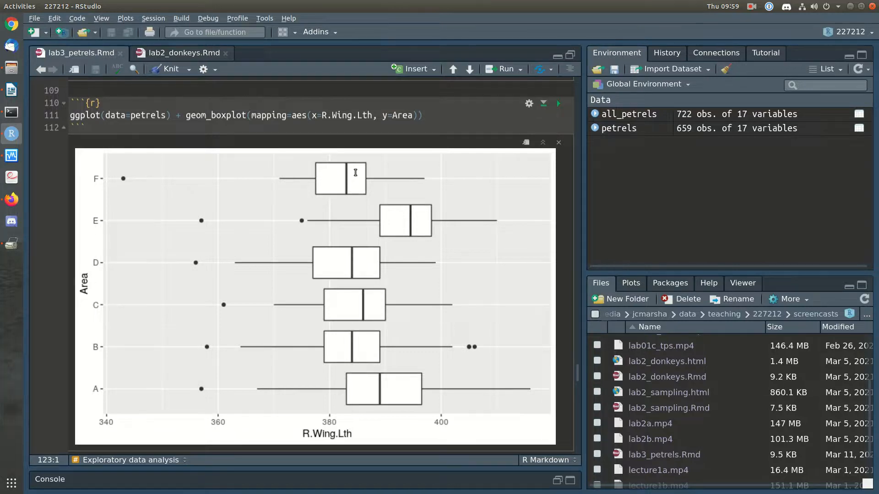
pyautogui.scroll(-6, 242, 187)
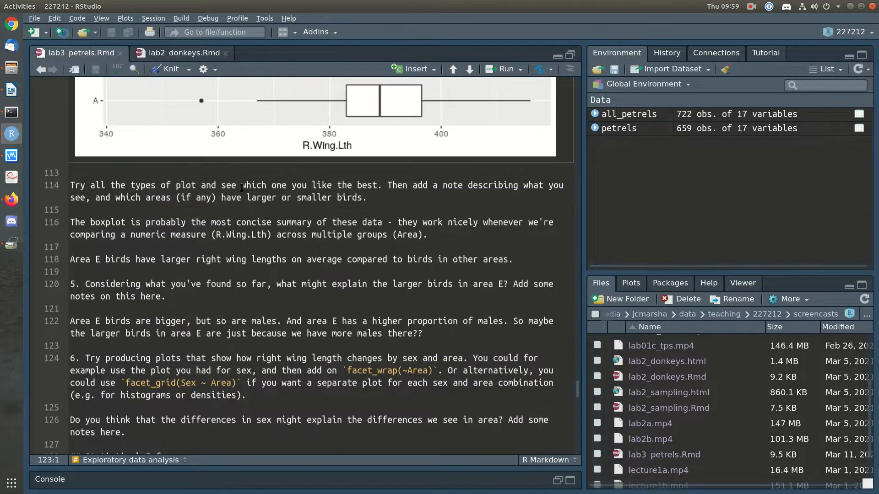
pyautogui.scroll(7, 242, 188)
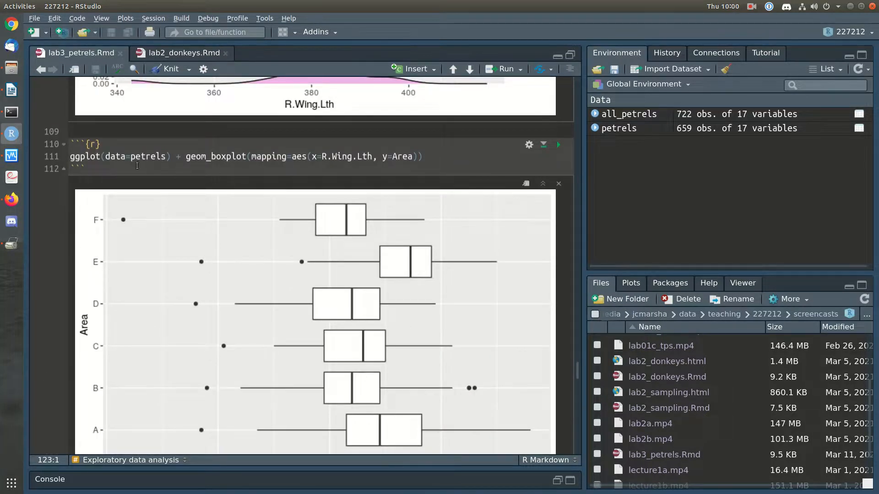
pyautogui.moveTo(125, 168); pyautogui.dragTo(106, 134)
pyautogui.hotkey('ctrl', 'c')
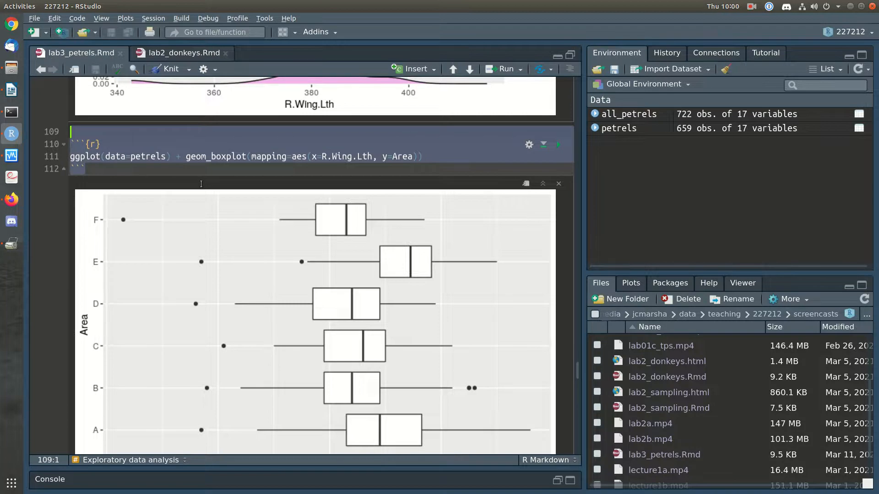
pyautogui.scroll(-5, 201, 184)
pyautogui.scroll(-3, 201, 184)
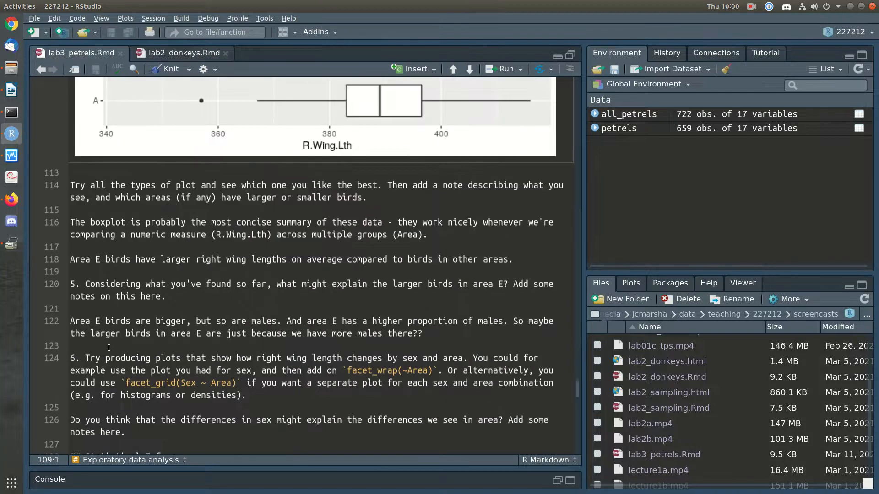
pyautogui.click(100, 407)
pyautogui.hotkey('ctrl', 'v')
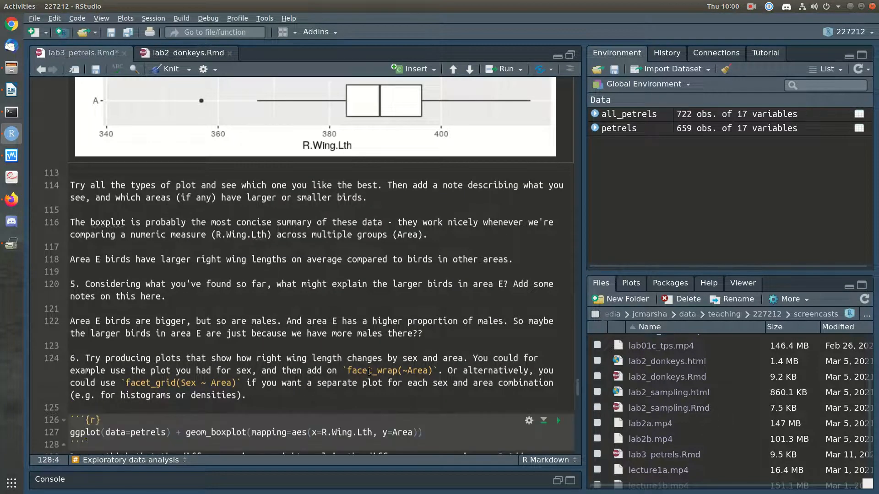
pyautogui.press('Return')
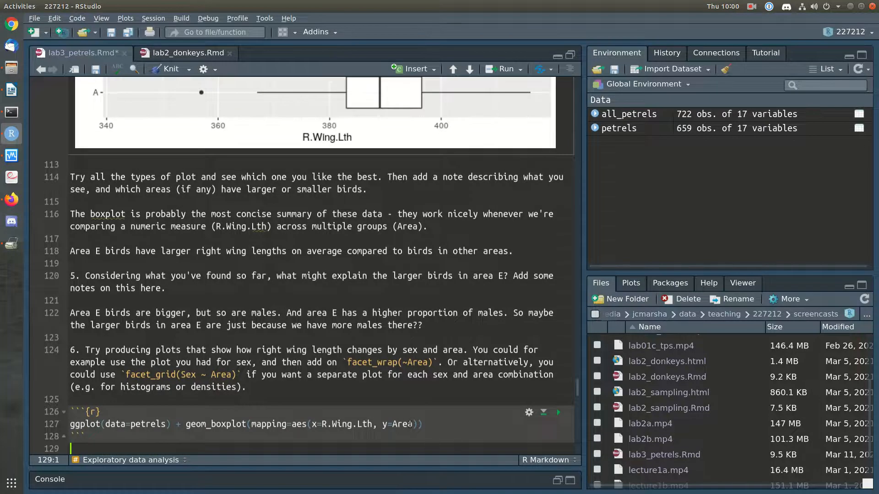
# Run the copied boxplot chunk, add col=Sex to its aes mapping, and run it again.
pyautogui.scroll(-1, 429, 414)
pyautogui.click(436, 342)
pyautogui.hotkey('ctrl', 'Return')
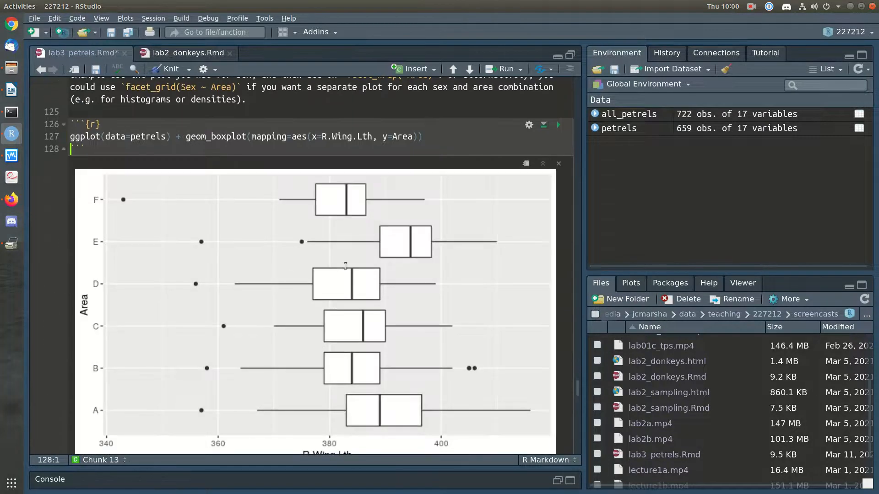
pyautogui.click(414, 136)
pyautogui.write(', col=Sex')
pyautogui.hotkey('ctrl', 'Return')
pyautogui.scroll(1, 522, 210)
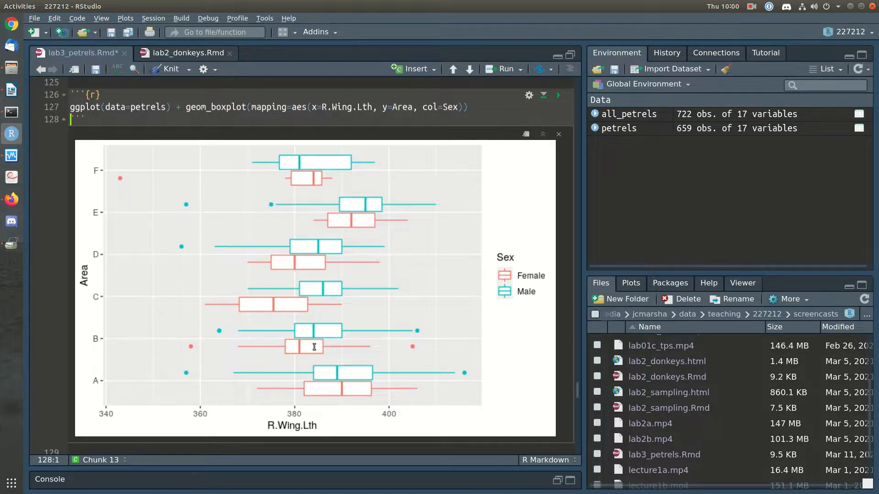
# Swap the boxplot axes so the mapping reads y=R.Wing.Lth, x=Area, and rerun the chunk.
pyautogui.click(321, 107)
pyautogui.press('Left')
pyautogui.press('Right')
pyautogui.press('Right')
pyautogui.press('Right')
pyautogui.press('Right')
pyautogui.press('Right')
pyautogui.hotkey('ctrl', 'Return')
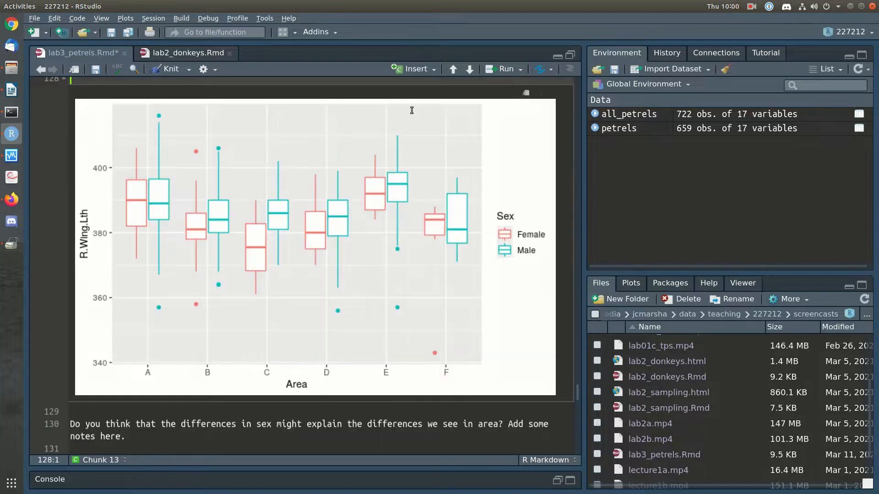
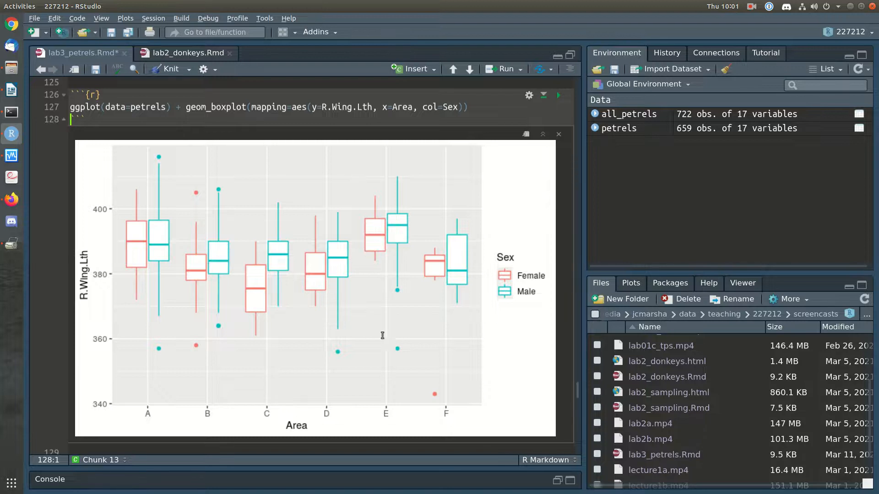
# Start a note below the question on sex explaining the area differences, reading "From the boxplot, we see that".
pyautogui.scroll(-5, 339, 309)
pyautogui.click(268, 356)
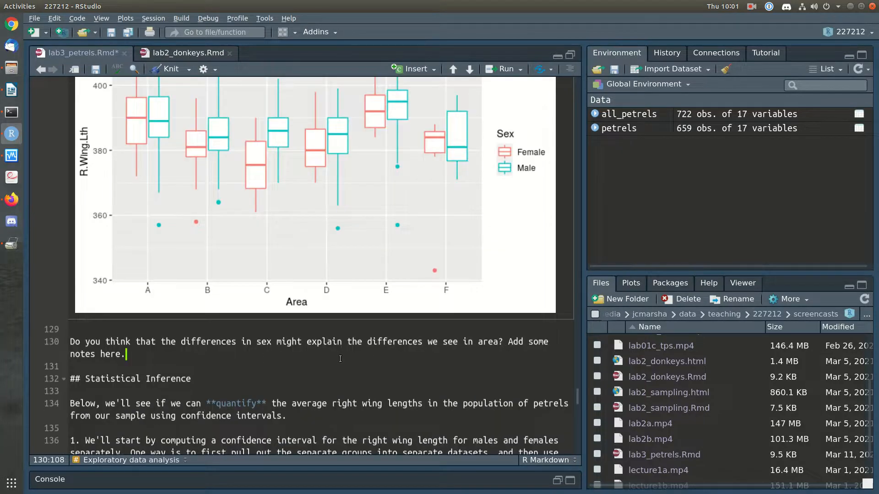
pyautogui.press('Return')
pyautogui.press('Return')
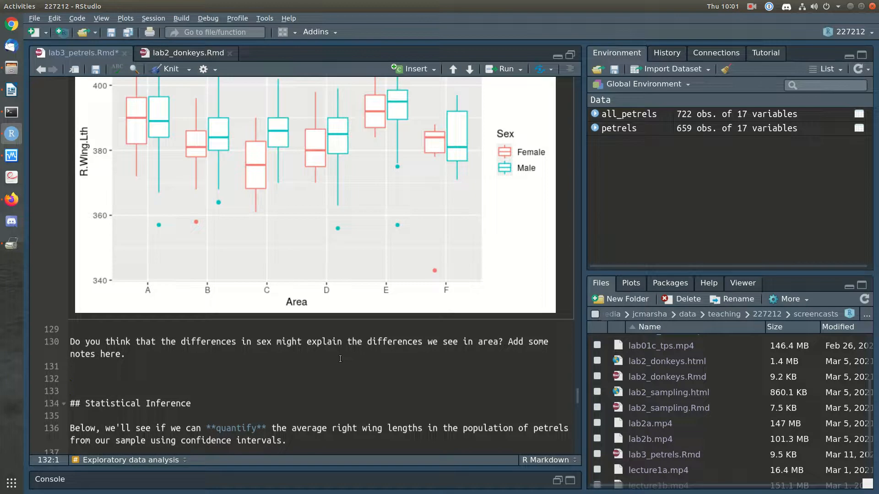
pyautogui.write('From the boxp')
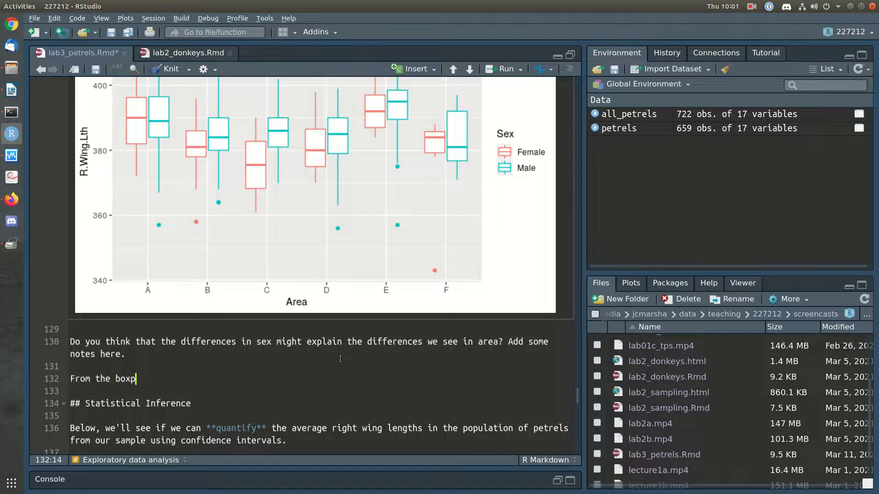
pyautogui.write('lot, we see that')
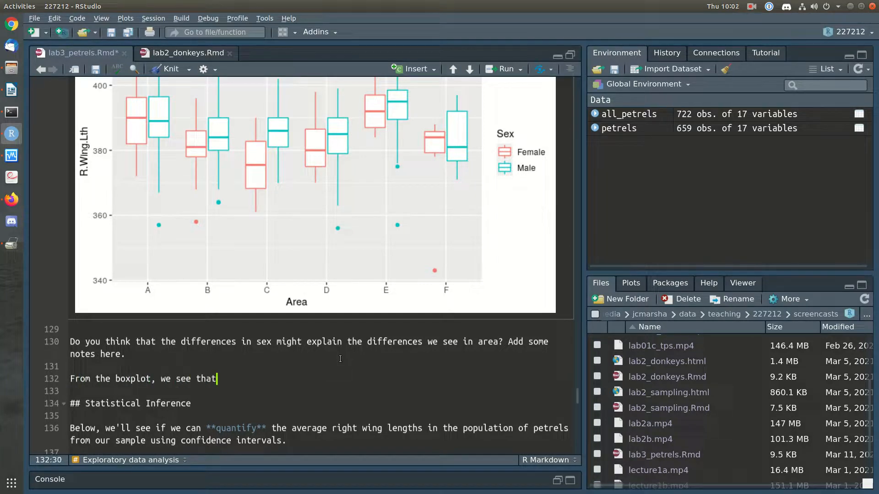
pyautogui.hotkey('shift', 'Home')
pyautogui.press('BackSpace')
pyautogui.press('BackSpace')
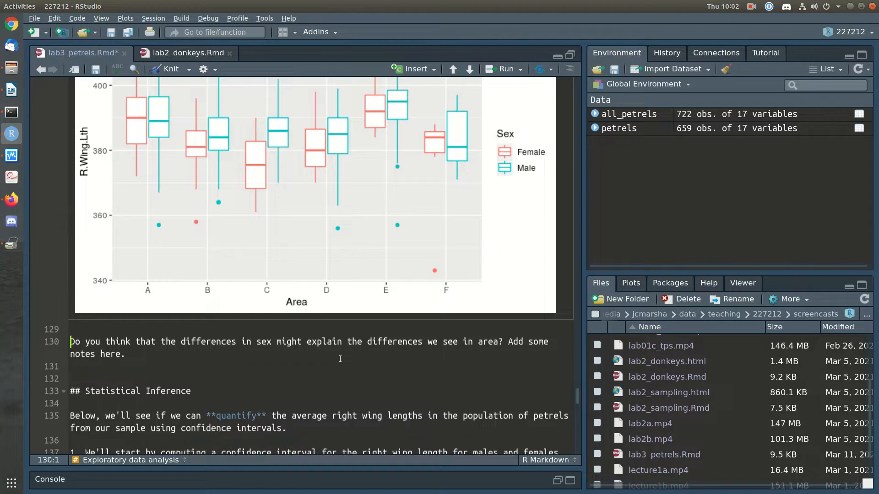
pyautogui.hotkey('ctrl', 'z')
pyautogui.hotkey('ctrl', 'z')
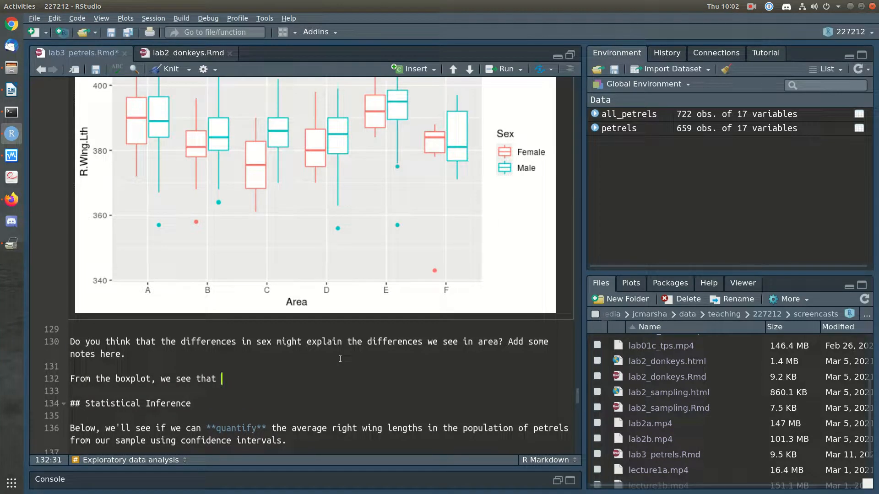
# Continue the note with "within males, area E birds tend to be bigger on average, and within females area E birds are also bigger on average,".
pyautogui.write('within males, area E birds ')
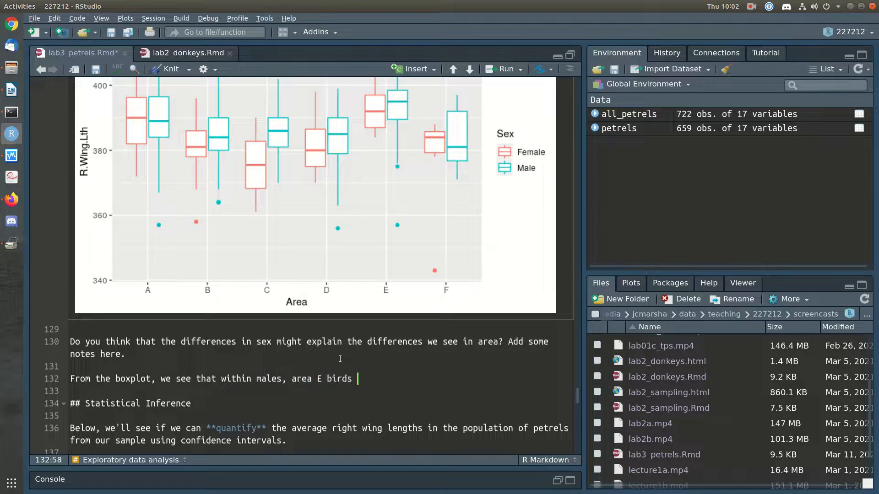
pyautogui.write('tend to be big')
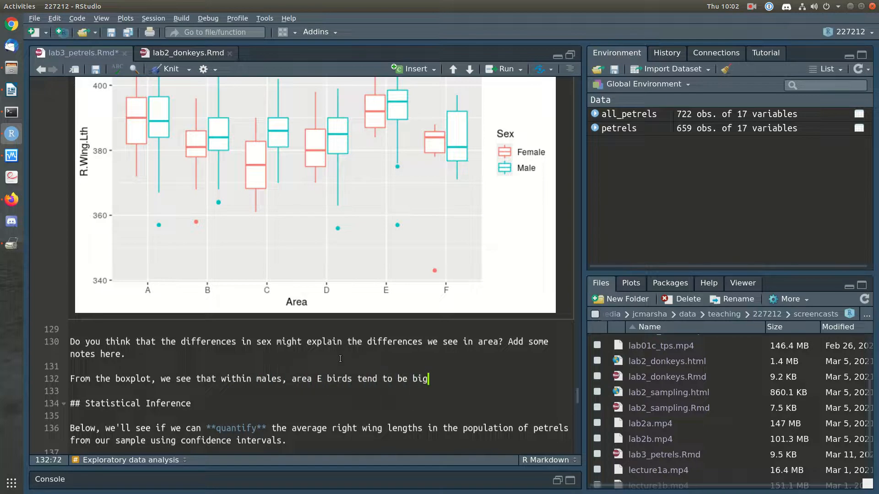
pyautogui.write('ger on average, and within f')
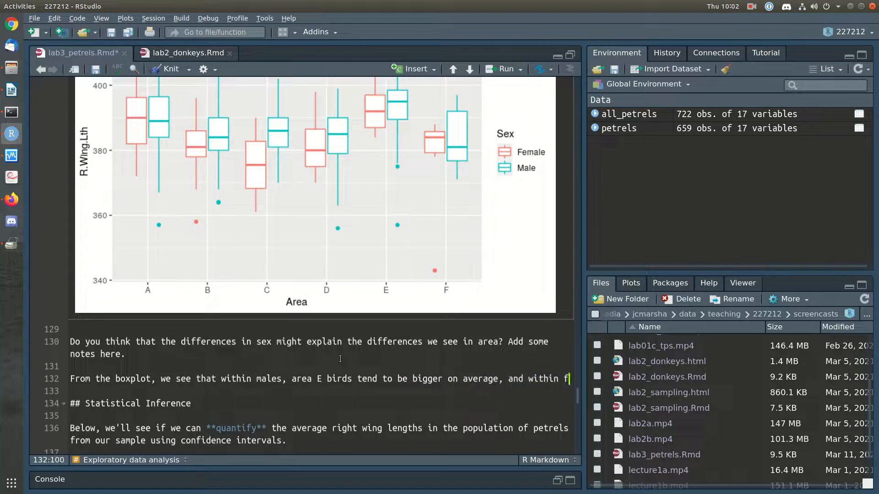
pyautogui.write('emales area E b')
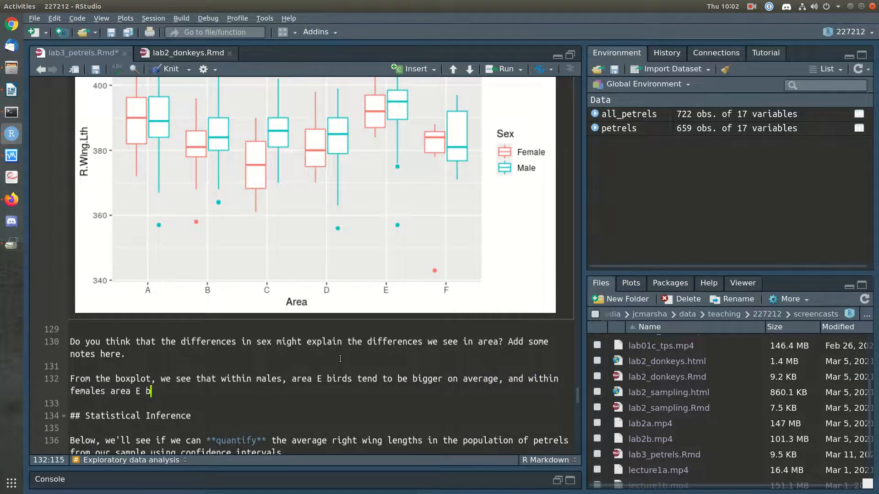
pyautogui.write('irds are also b')
pyautogui.write('igger on avera')
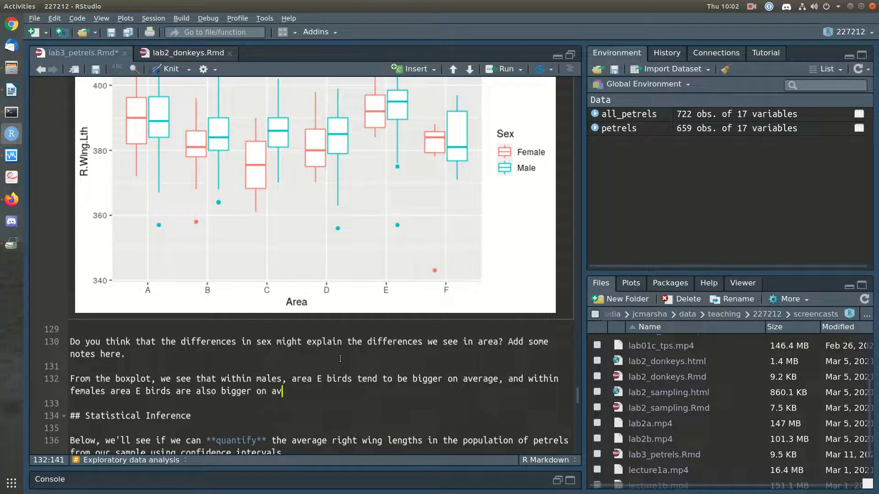
pyautogui.write('ge, so')
pyautogui.press('BackSpace')
pyautogui.press('BackSpace')
# Extend the note with "so we can conclude that area E birds are bigger regardless of".
pyautogui.write('so we can co')
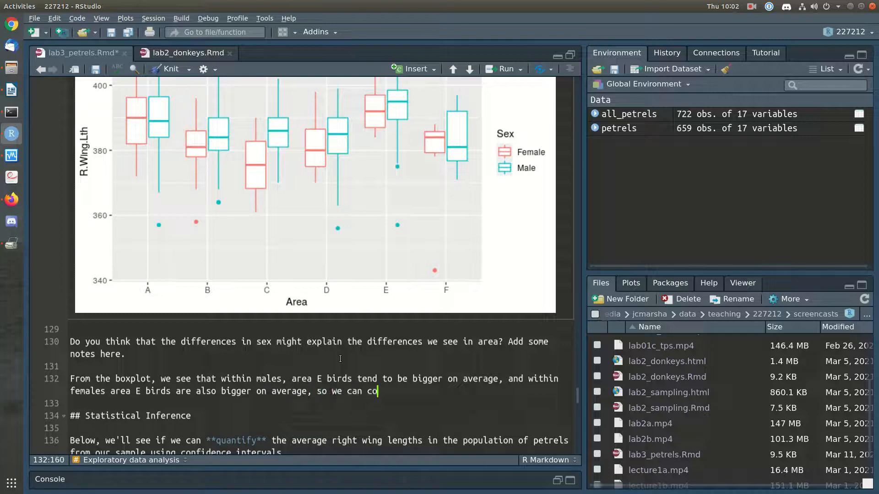
pyautogui.write('nclude that area E')
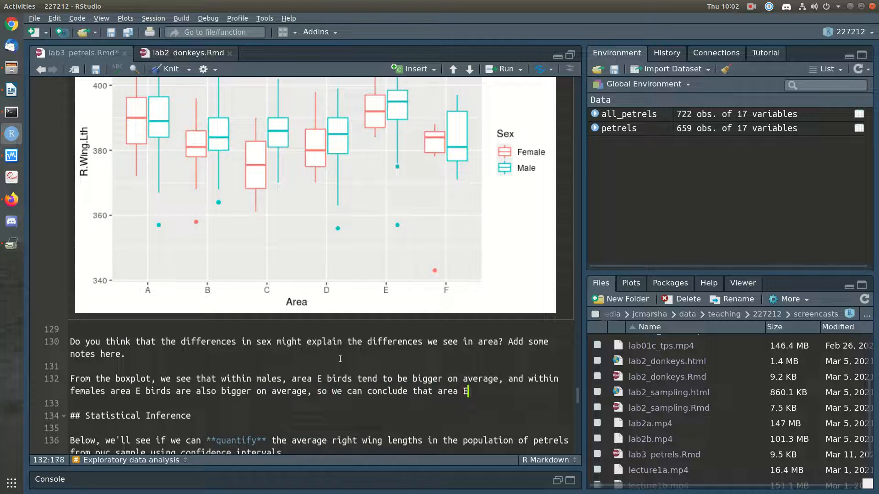
pyautogui.write(' birds are bigger ')
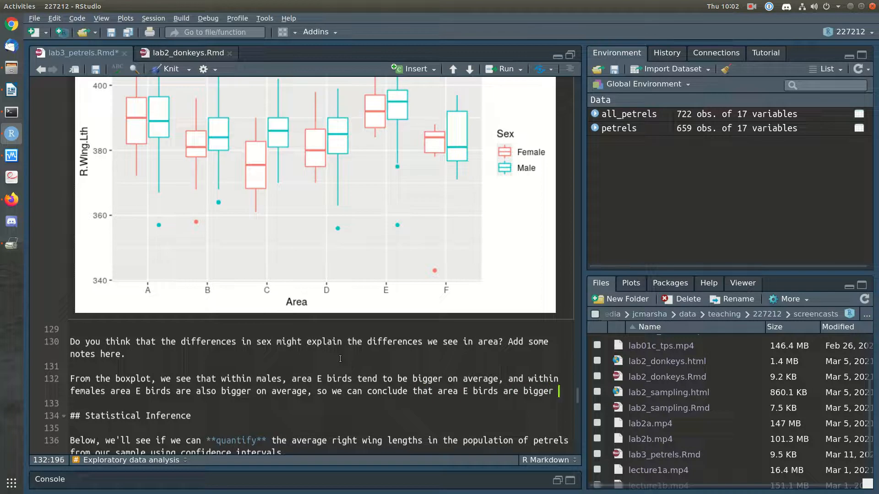
pyautogui.write('regardless of ')
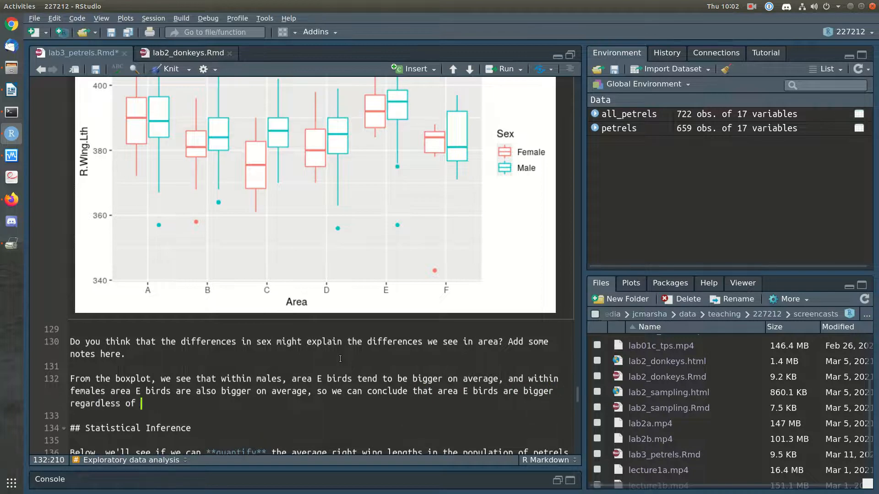
# Finish the note with "Sex - the difference in Sex is not what is producing the difference in Area - there are differences in both Area AND Sex.".
pyautogui.write('Sex - the difference in ')
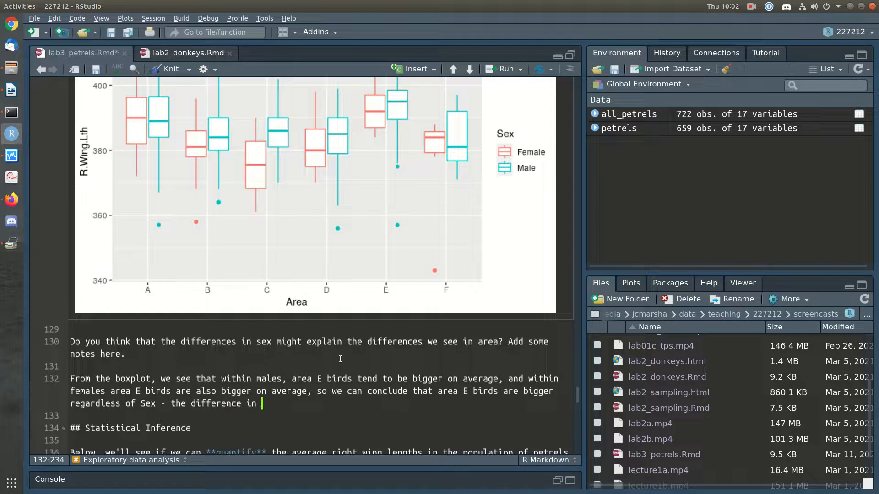
pyautogui.write('Sex is not what is pr')
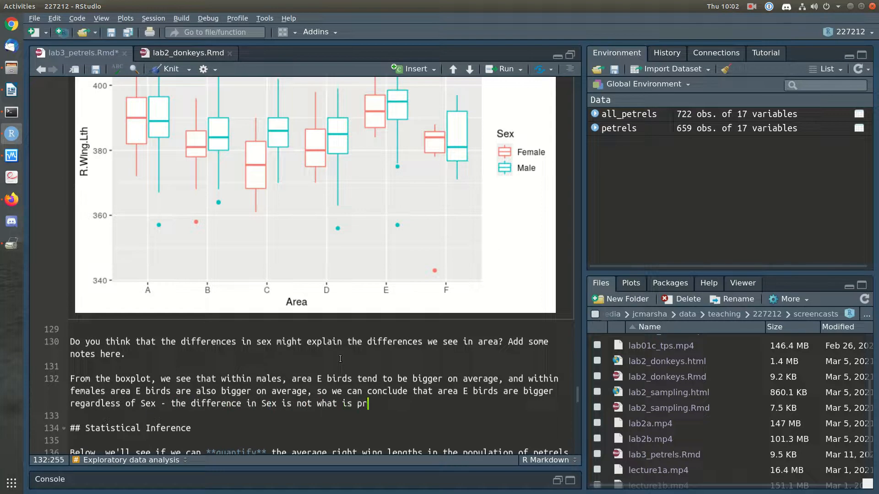
pyautogui.write('oducing the differ')
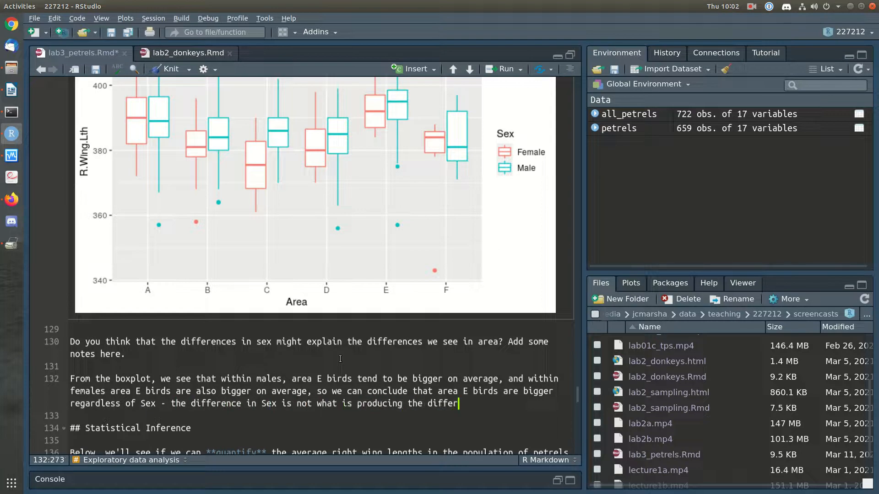
pyautogui.write('ence in Area - there are diff')
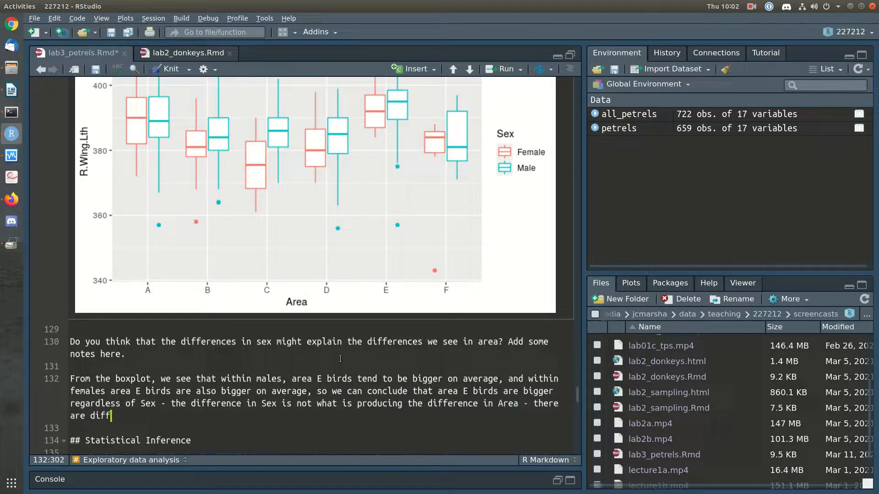
pyautogui.write('erences in bothe')
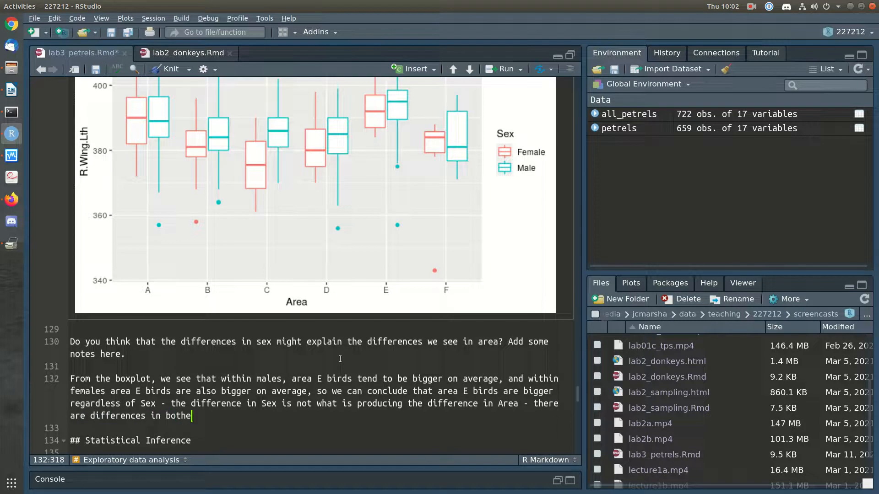
pyautogui.press('BackSpace')
pyautogui.write('\\')
pyautogui.press('BackSpace')
pyautogui.write('Area AND Sex.')
# Add an empty R code chunk below the finished note, separated by a blank line.
pyautogui.press('Return')
pyautogui.press('Return')
pyautogui.write('```{r}')
pyautogui.press('Return')
pyautogui.write('```')
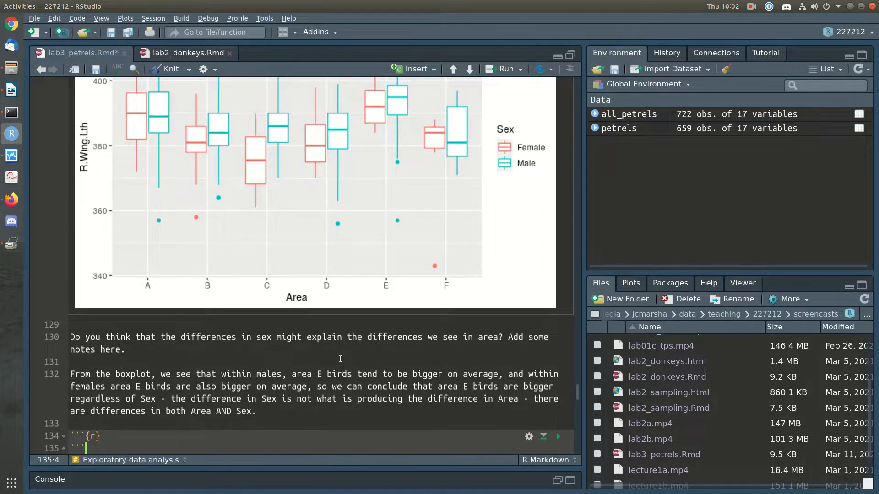
pyautogui.press('Return')
# Copy the geom_density code with facet_wrap(~Area, ncol=1) from the earlier chunk into the new empty chunk and run it.
pyautogui.scroll(15, 293, 326)
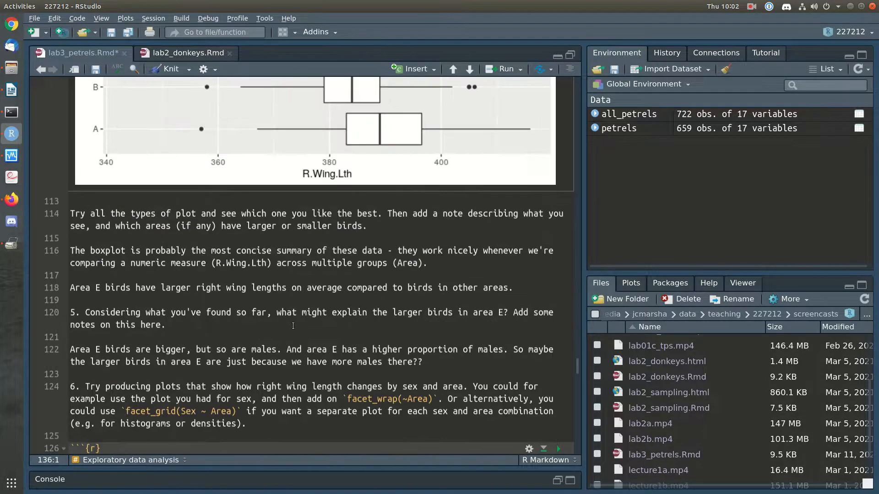
pyautogui.scroll(5, 292, 326)
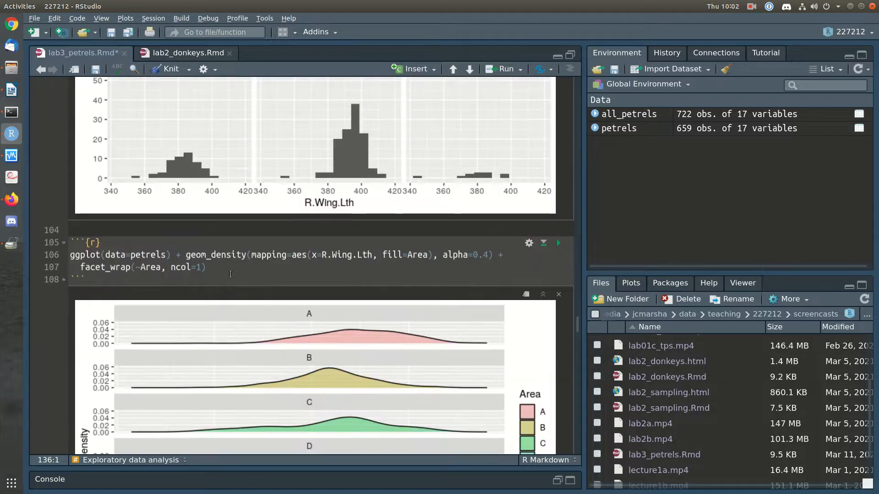
pyautogui.moveTo(229, 267); pyautogui.dragTo(70, 254)
pyautogui.hotkey('ctrl', 'c')
pyautogui.scroll(-20, 201, 309)
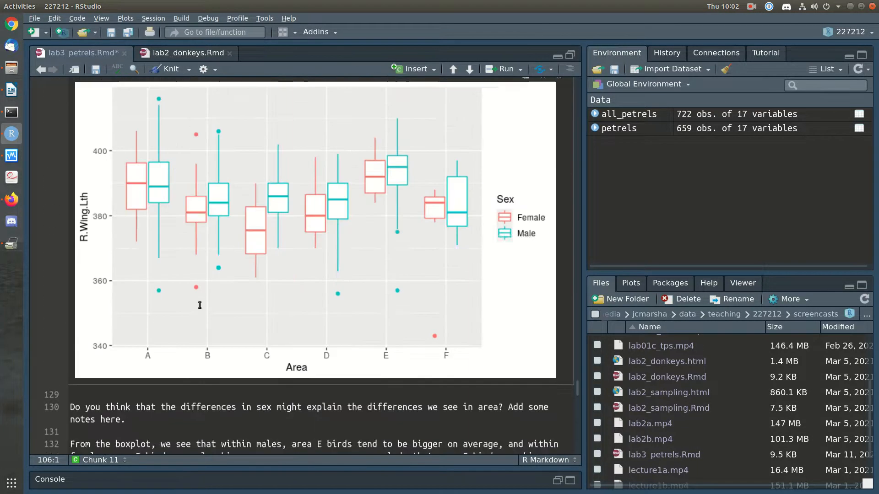
pyautogui.scroll(-3, 200, 305)
pyautogui.click(132, 343)
pyautogui.press('Return')
pyautogui.hotkey('ctrl', 'v')
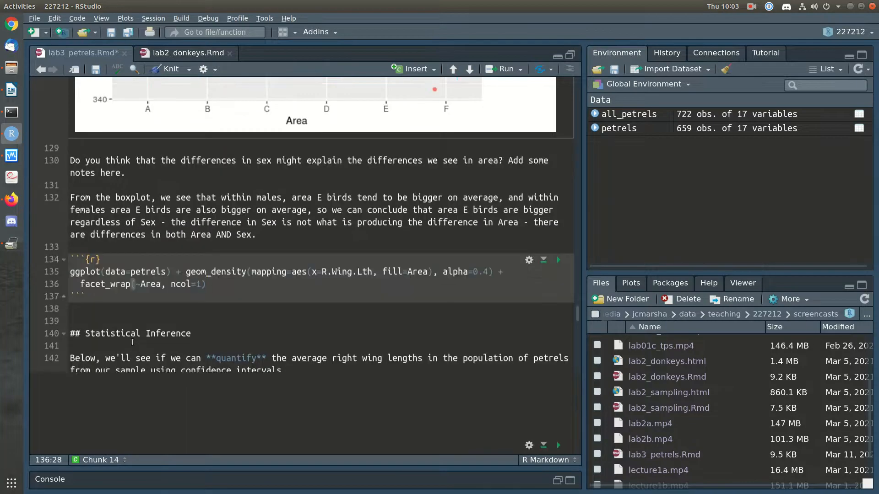
pyautogui.hotkey('ctrl', 'Return')
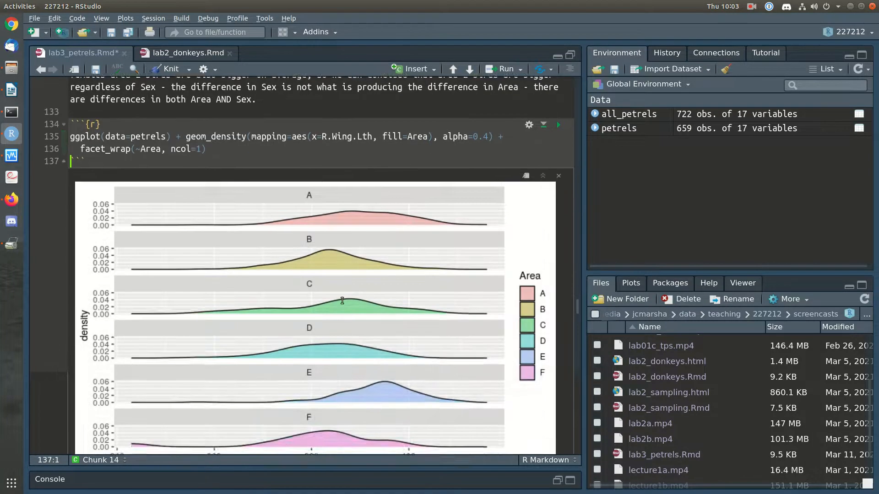
# Change the density plot's fill mapping to Sex, rerun it, and look over the densities for each area.
pyautogui.doubleClick(415, 219)
pyautogui.write('Se')
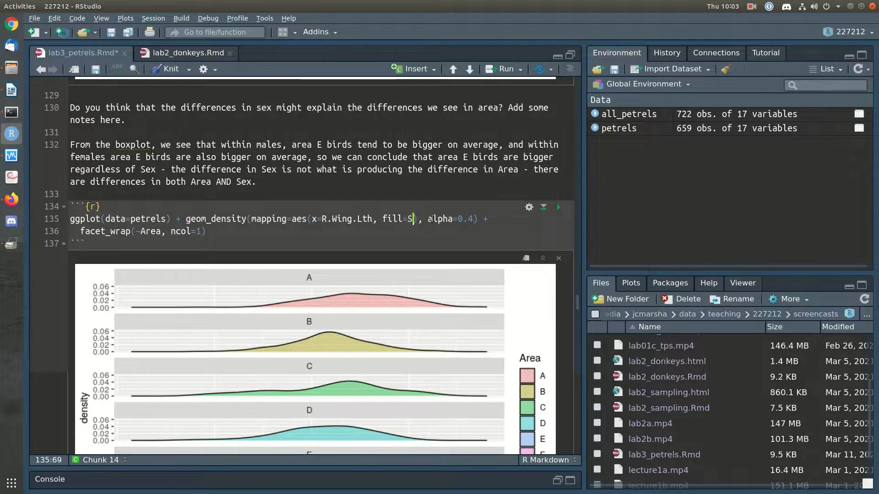
pyautogui.write('x')
pyautogui.hotkey('ctrl', 'Return')
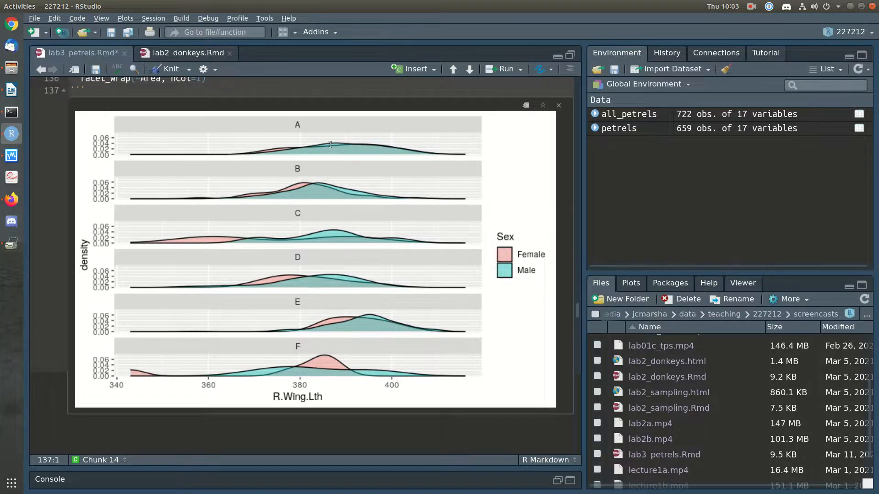
pyautogui.scroll(4, 444, 283)
pyautogui.scroll(-3, 446, 288)
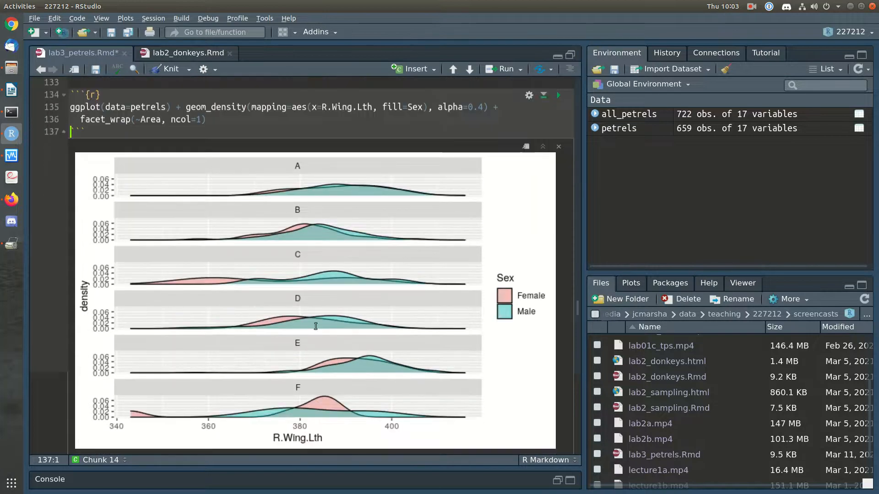
pyautogui.scroll(1, 320, 330)
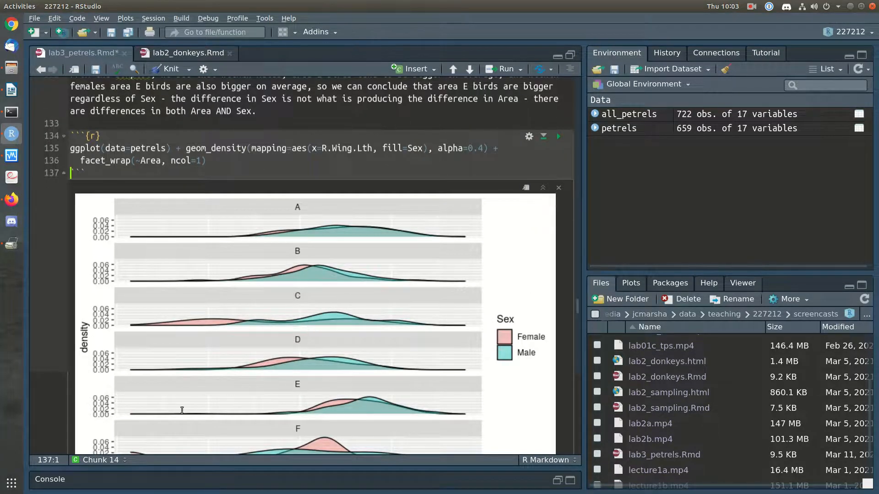
# Add the option fig.height = 10 to the density chunk's header and rerun the plot.
pyautogui.click(94, 135)
pyautogui.press('Escape')
pyautogui.press('BackSpace')
pyautogui.write(', fig')
pyautogui.write('.height = ')
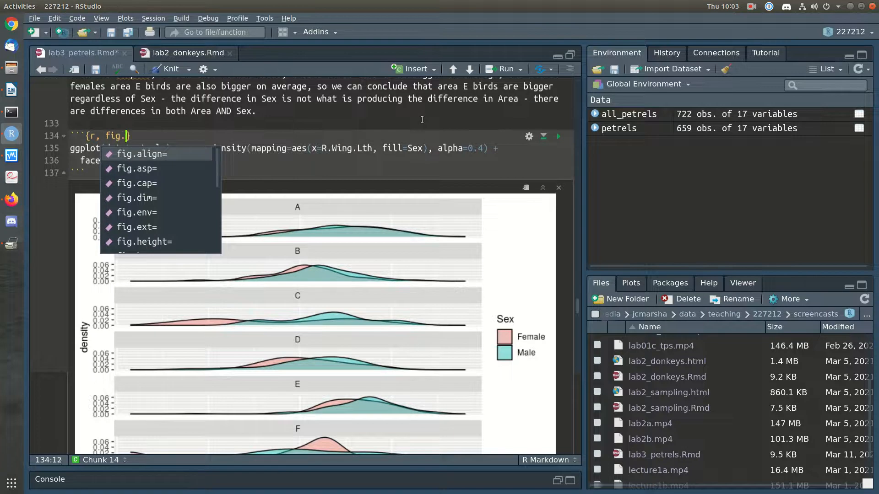
pyautogui.write('10')
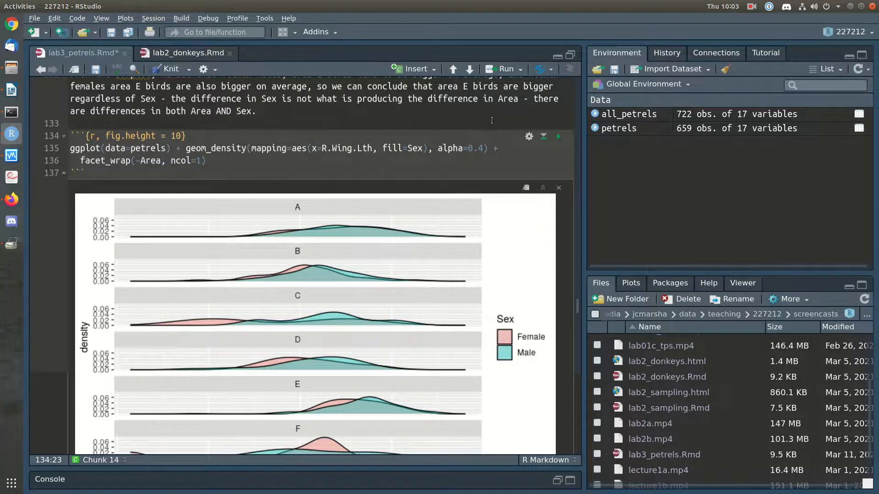
pyautogui.hotkey('ctrl', 'Return')
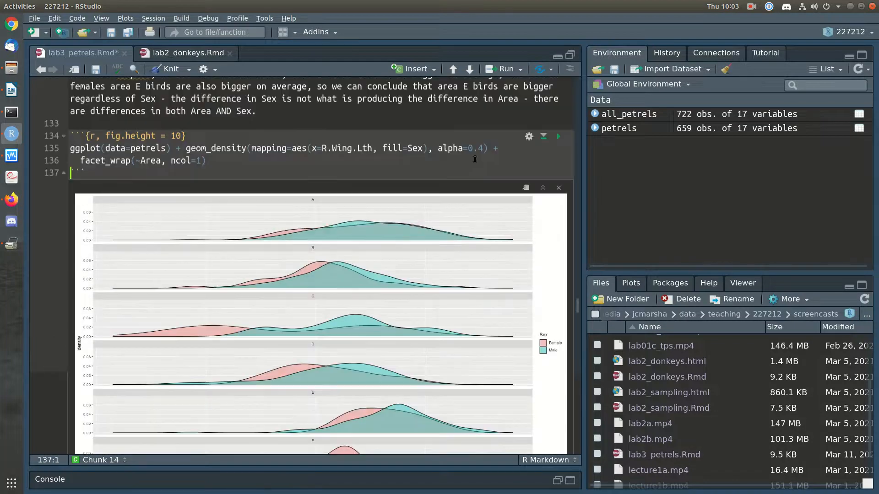
# Add fig.width=6 to the density chunk's header and execute from that line.
pyautogui.press('Left')
pyautogui.click(179, 135)
pyautogui.write(', fig.width=5')
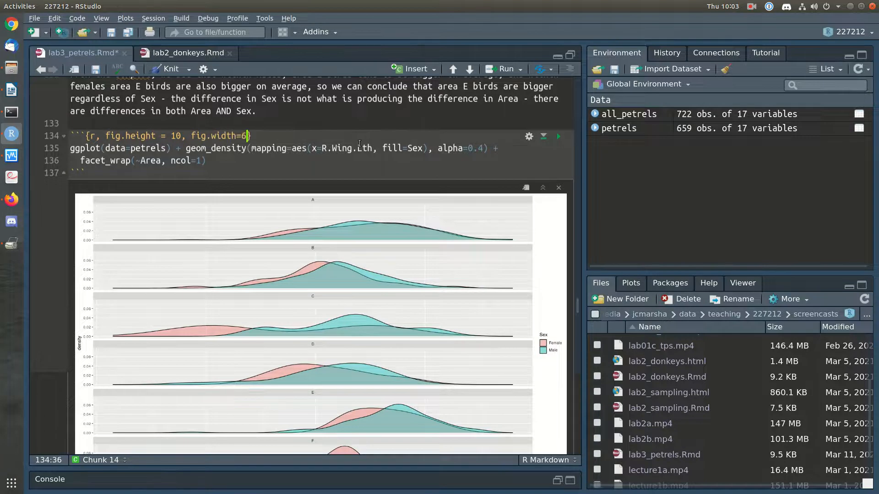
pyautogui.hotkey('ctrl', 'Return')
# Rerun the whole density chunk with the new figure size and view the density panels through area F.
pyautogui.scroll(-8, 359, 143)
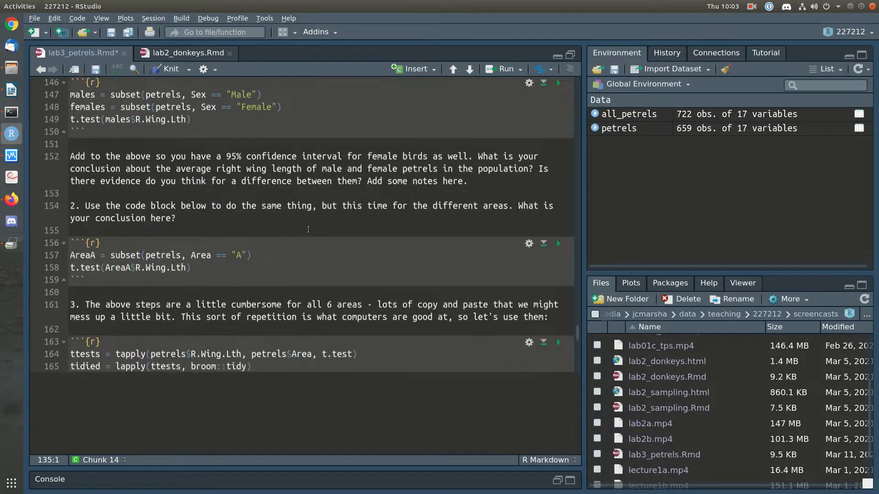
pyautogui.scroll(3, 321, 206)
pyautogui.scroll(-8, 308, 229)
pyautogui.scroll(20, 308, 229)
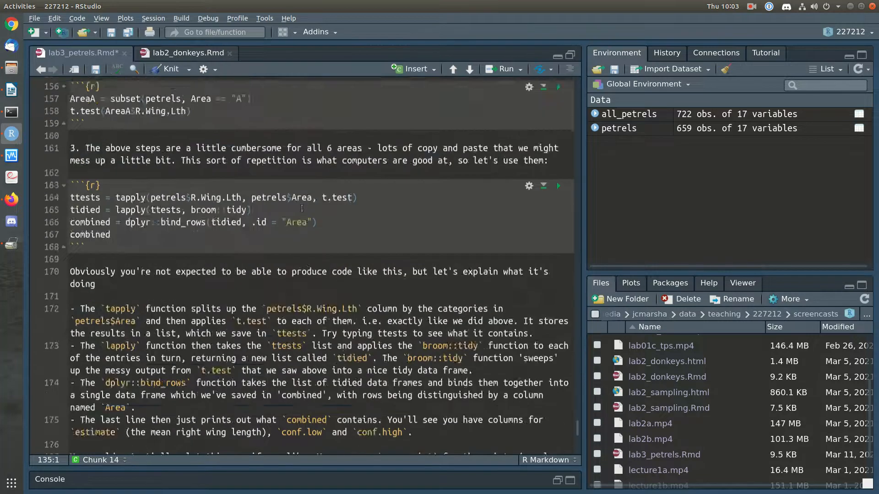
pyautogui.scroll(-1, 302, 208)
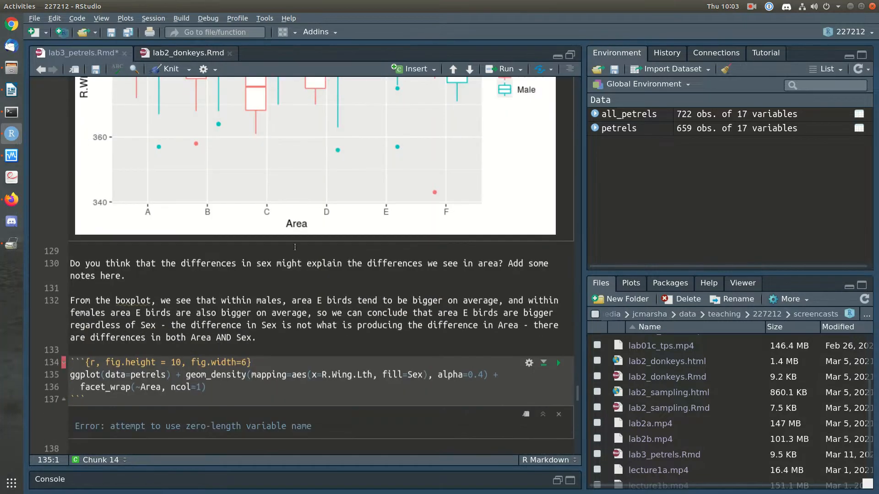
pyautogui.click(558, 363)
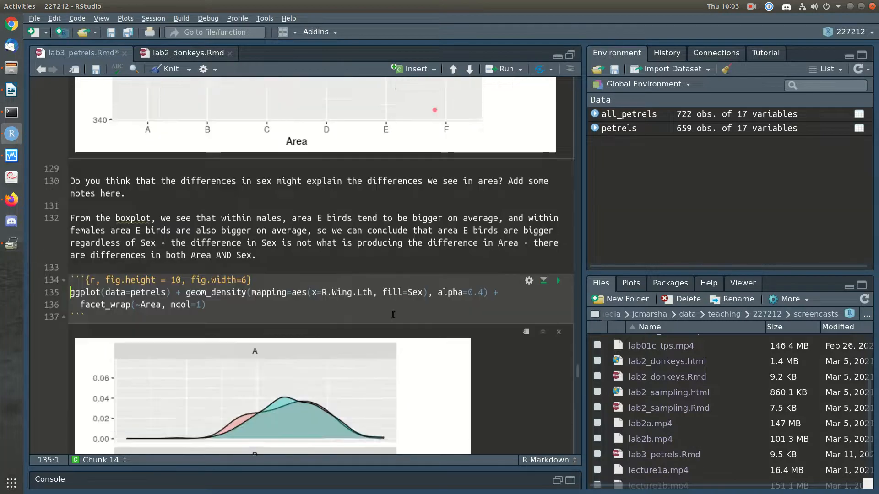
pyautogui.scroll(-10, 393, 314)
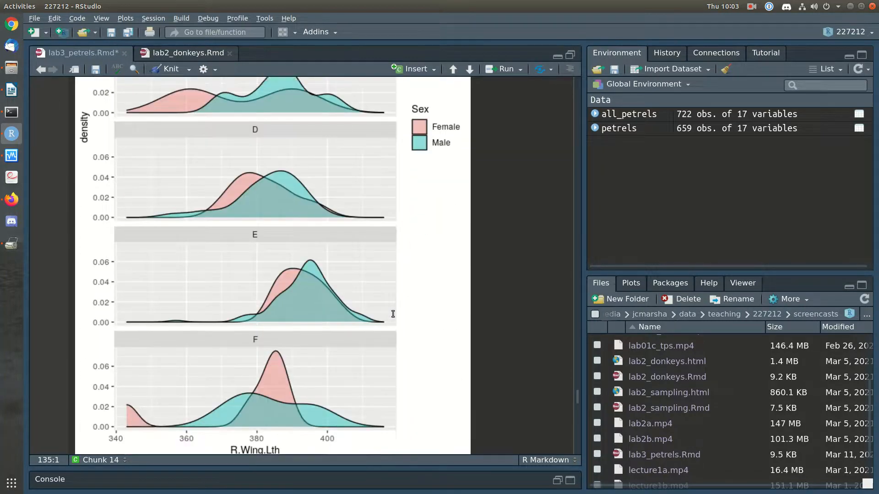
# Set fig.height to 7 in the density plot chunk's header and rerun the chunk.
pyautogui.scroll(10, 392, 314)
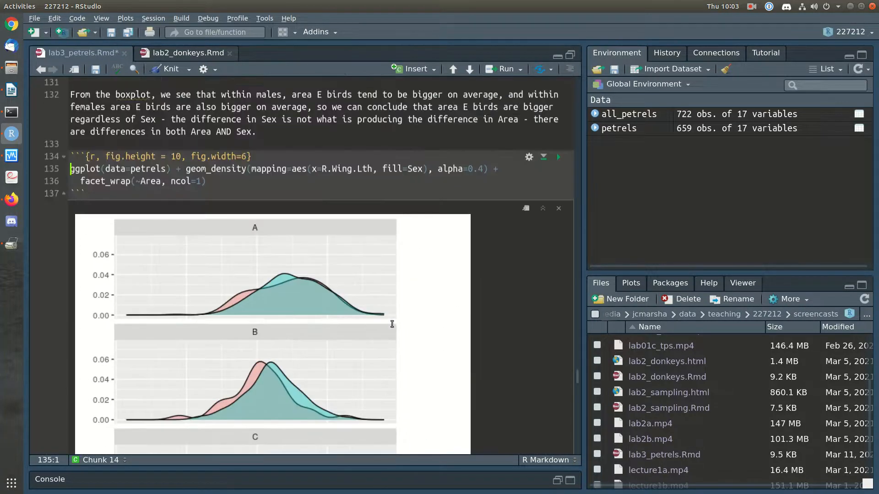
pyautogui.scroll(-10, 362, 224)
pyautogui.scroll(7, 361, 224)
pyautogui.scroll(4, 362, 225)
pyautogui.click(181, 198)
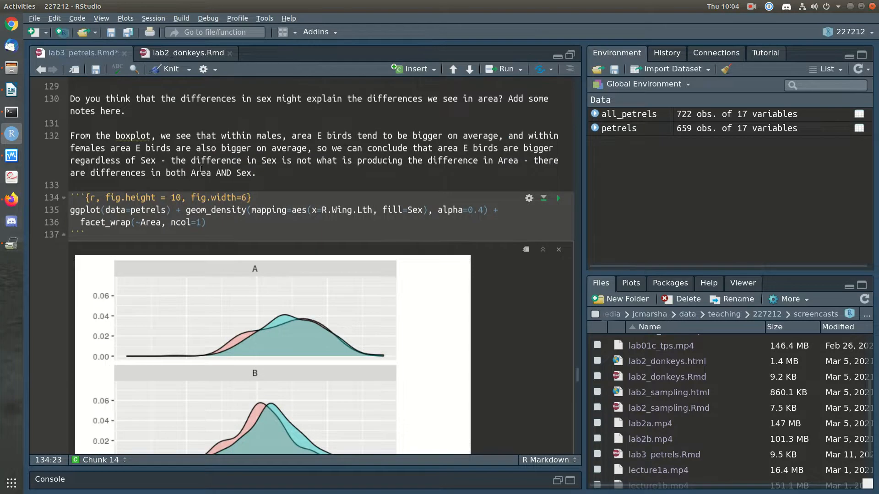
pyautogui.scroll(-15, 200, 169)
pyautogui.scroll(8, 268, 246)
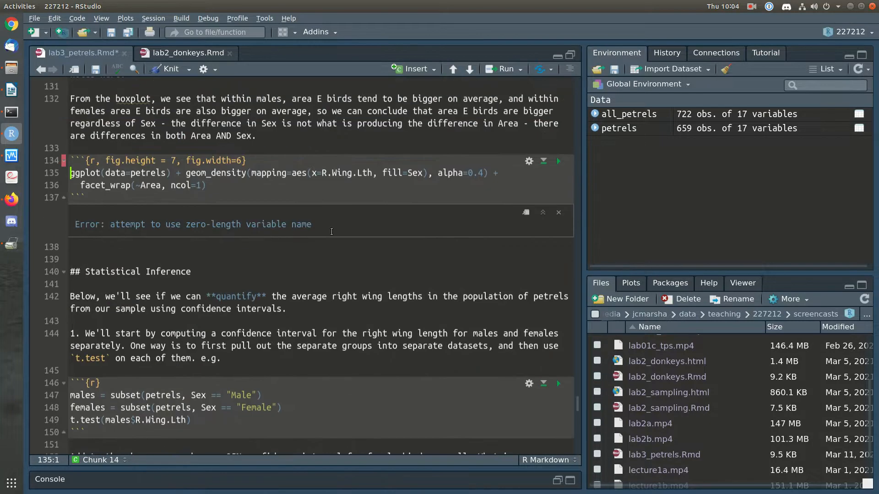
pyautogui.click(558, 160)
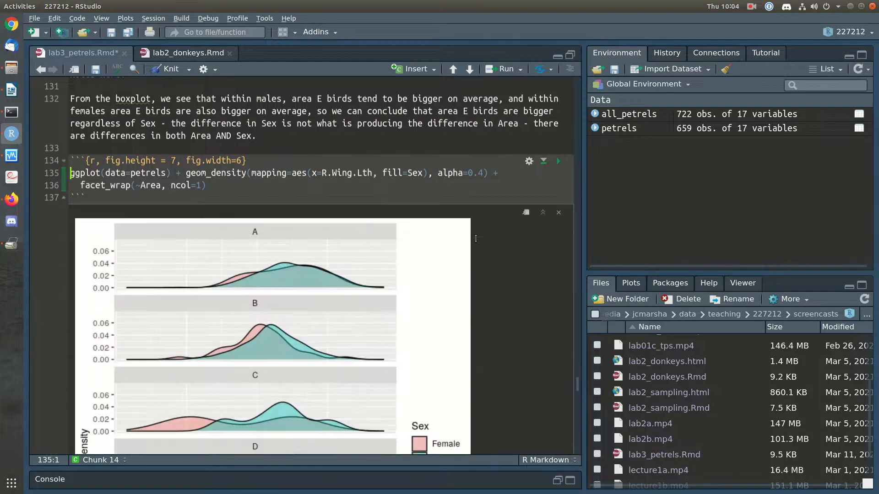
# Check the resized density plots for all areas and save the R Markdown document.
pyautogui.scroll(-3, 475, 239)
pyautogui.scroll(6, 475, 238)
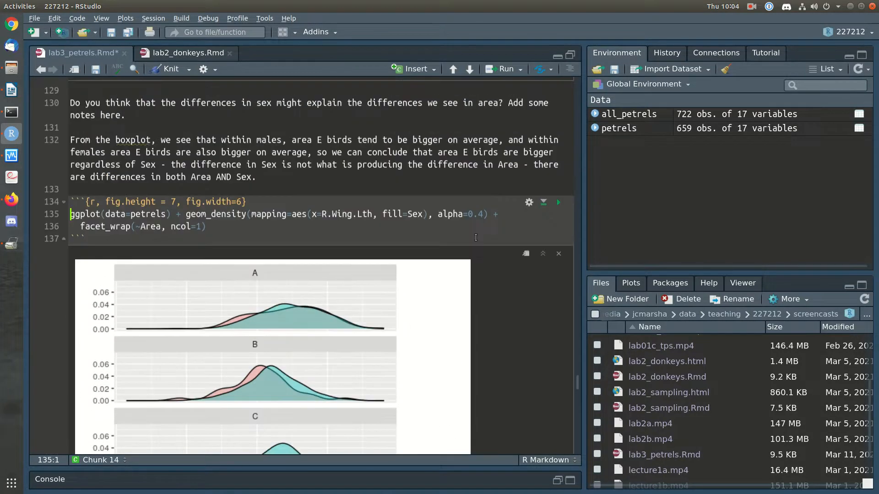
pyautogui.scroll(-8, 475, 238)
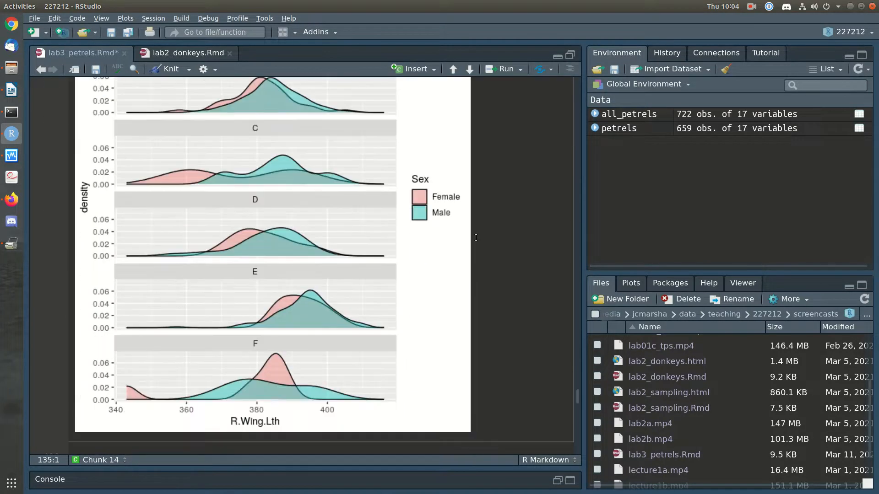
pyautogui.scroll(5, 476, 238)
pyautogui.press('Down')
pyautogui.press('End')
pyautogui.hotkey('ctrl', 's')
pyautogui.scroll(-10, 363, 302)
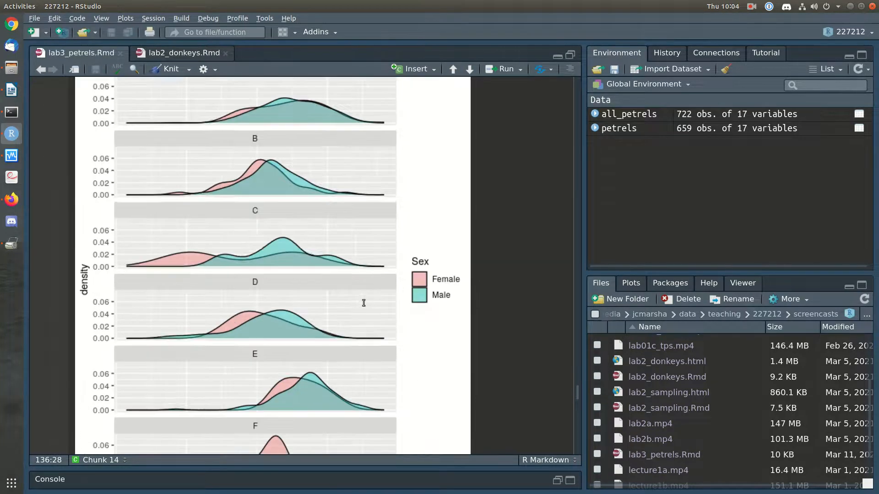
pyautogui.scroll(10, 364, 302)
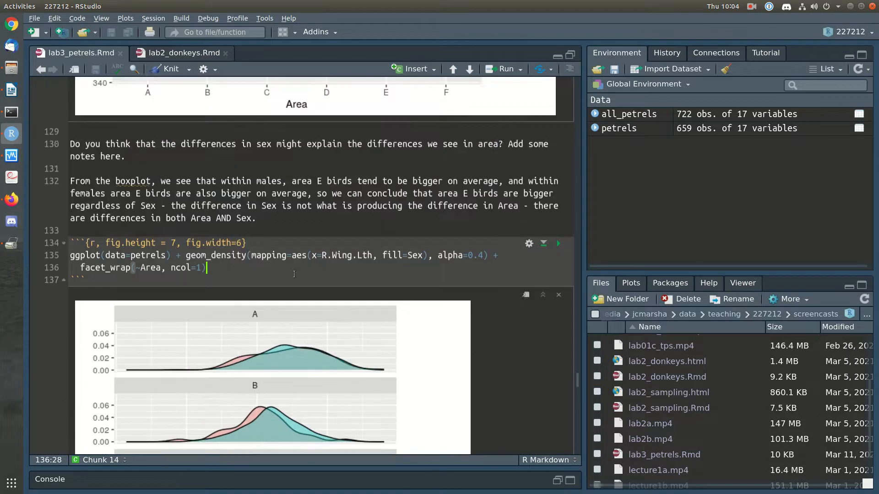
# Duplicate the whole density plot chunk below its output, just before the Statistical Inference heading.
pyautogui.moveTo(91, 277); pyautogui.dragTo(70, 242)
pyautogui.hotkey('ctrl', 'c')
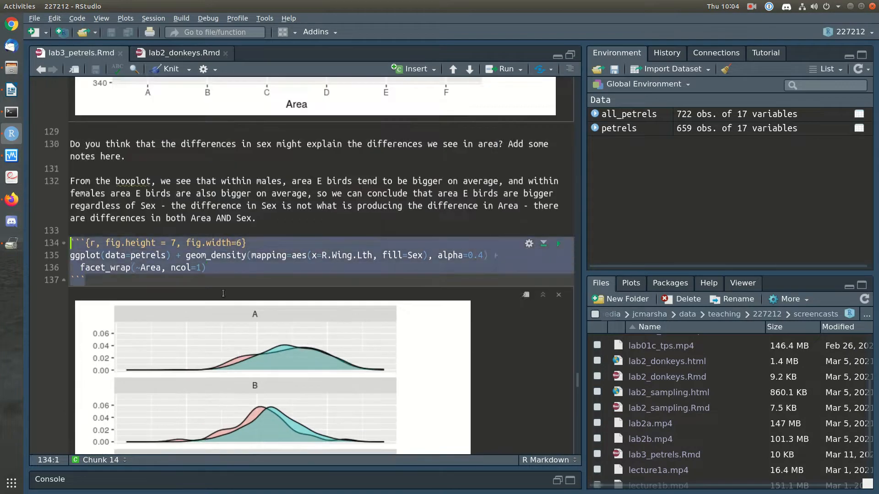
pyautogui.scroll(-7, 238, 298)
pyautogui.scroll(-5, 238, 298)
pyautogui.click(116, 209)
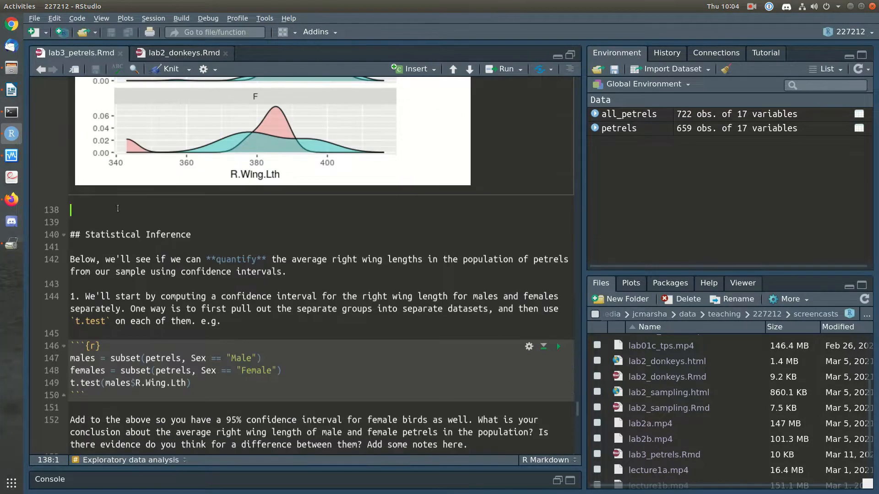
pyautogui.hotkey('ctrl', 'v')
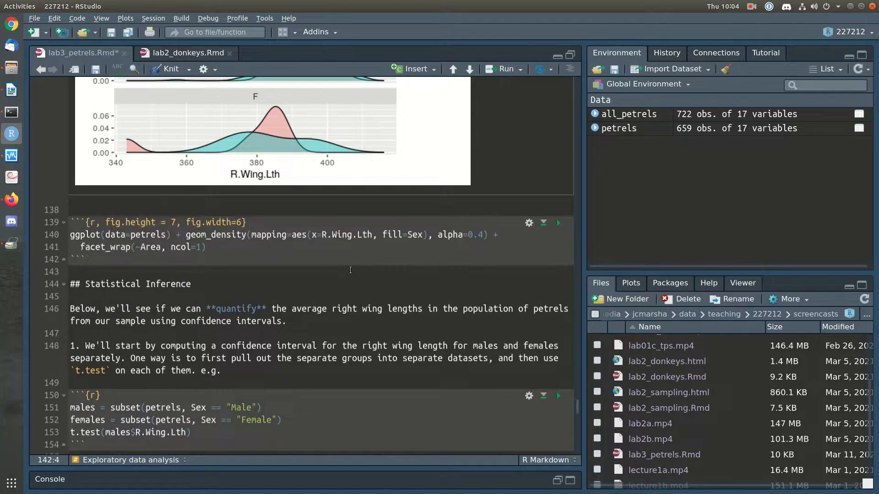
# Replace geom_density with geom_histogram in the duplicated chunk.
pyautogui.doubleClick(205, 235)
pyautogui.write('geom_histogram')
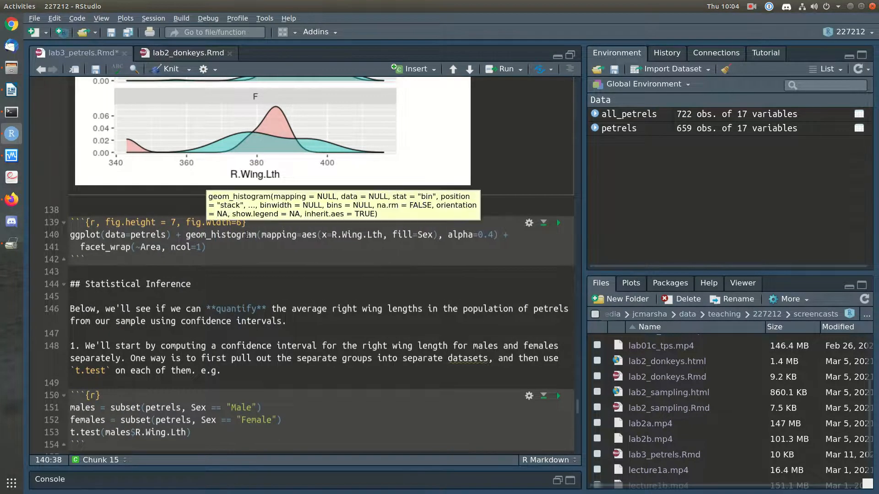
pyautogui.click(323, 252)
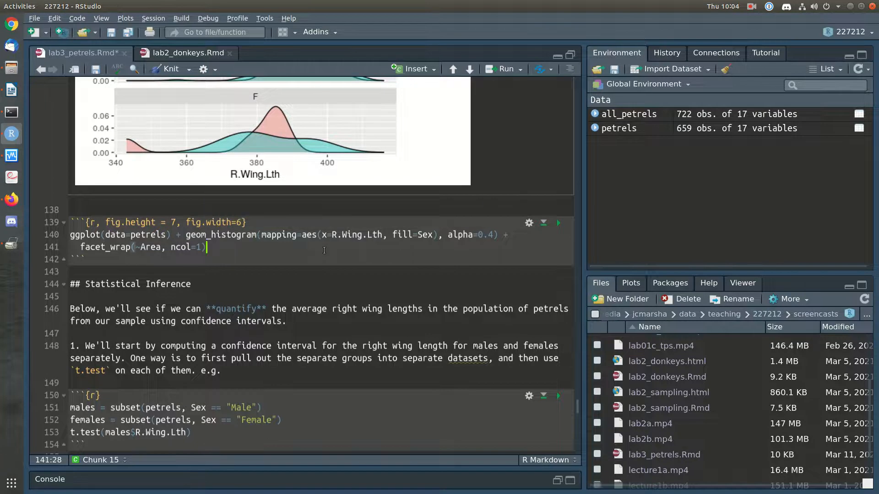
# Remove the alpha=0.4 and fill=Sex arguments from the geom_histogram call.
pyautogui.moveTo(493, 235); pyautogui.dragTo(440, 235)
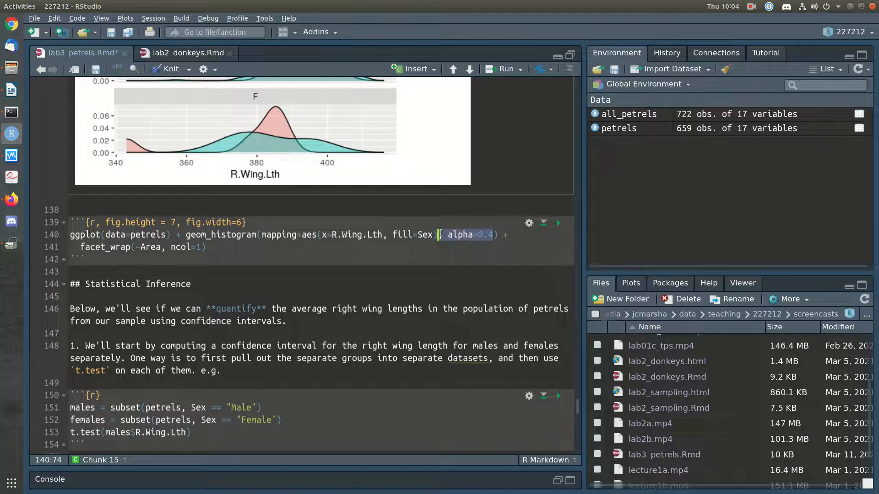
pyautogui.press('BackSpace')
pyautogui.press('Left')
pyautogui.press('BackSpace')
pyautogui.press('BackSpace')
pyautogui.press('BackSpace')
pyautogui.press('BackSpace')
pyautogui.press('BackSpace')
pyautogui.press('BackSpace')
pyautogui.press('BackSpace')
pyautogui.press('BackSpace')
pyautogui.press('BackSpace')
pyautogui.press('BackSpace')
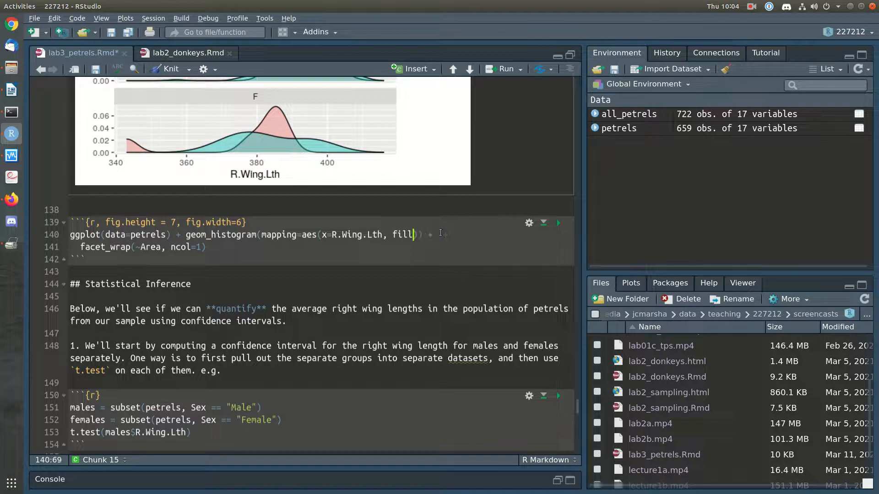
# Change the histogram chunk's faceting to facet_grid(Sex~Area), without the ncol argument, and save the document.
pyautogui.press('Right')
pyautogui.press('Right')
pyautogui.press('Right')
pyautogui.press('Right')
pyautogui.press('Right')
pyautogui.hotkey('ctrl', 'Right')
pyautogui.press('BackSpace')
pyautogui.press('BackSpace')
pyautogui.press('BackSpace')
pyautogui.press('BackSpace')
pyautogui.write('grid')
pyautogui.press('Right')
pyautogui.write('Sex')
pyautogui.press('End')
pyautogui.press('BackSpace')
pyautogui.press('BackSpace')
pyautogui.press('BackSpace')
pyautogui.press('BackSpace')
pyautogui.press('BackSpace')
pyautogui.press('BackSpace')
pyautogui.press('BackSpace')
pyautogui.press('BackSpace')
pyautogui.press('BackSpace')
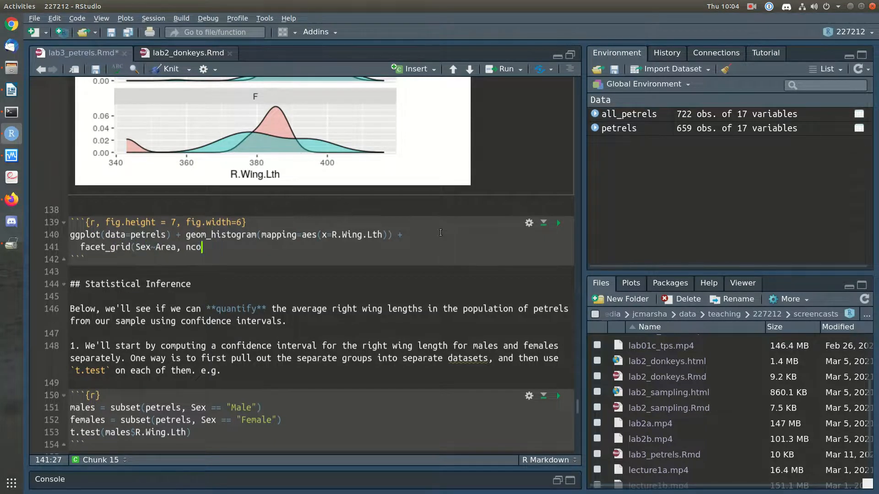
pyautogui.write(')')
pyautogui.hotkey('ctrl', 's')
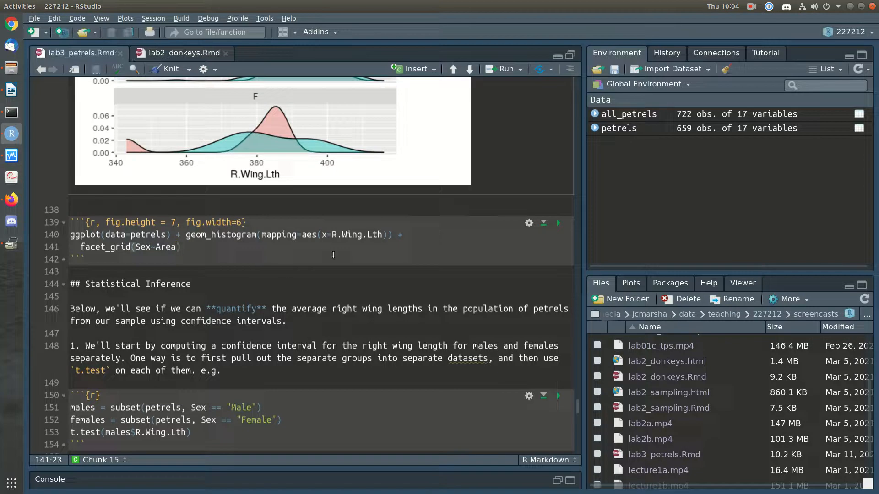
# Run the histogram chunk and inspect the wing-length histograms laid out by sex and area.
pyautogui.hotkey('ctrl', 'Return')
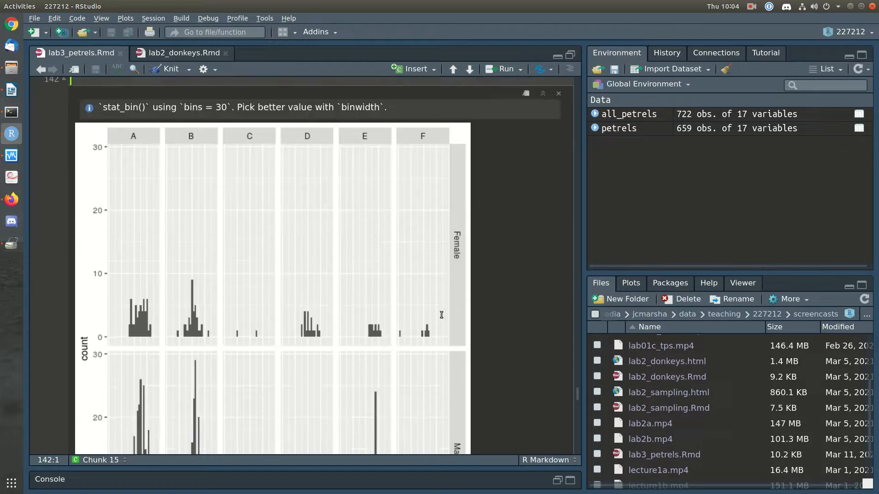
pyautogui.scroll(-3, 473, 341)
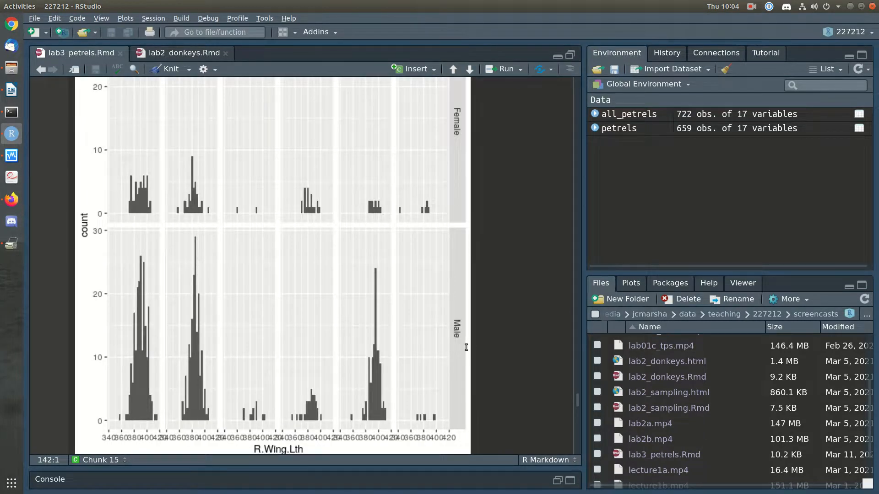
pyautogui.scroll(3, 466, 347)
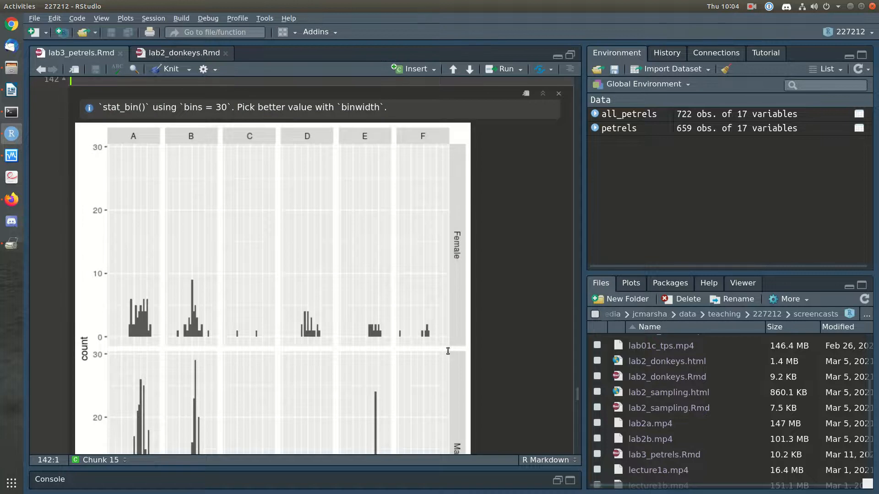
pyautogui.scroll(-3, 443, 354)
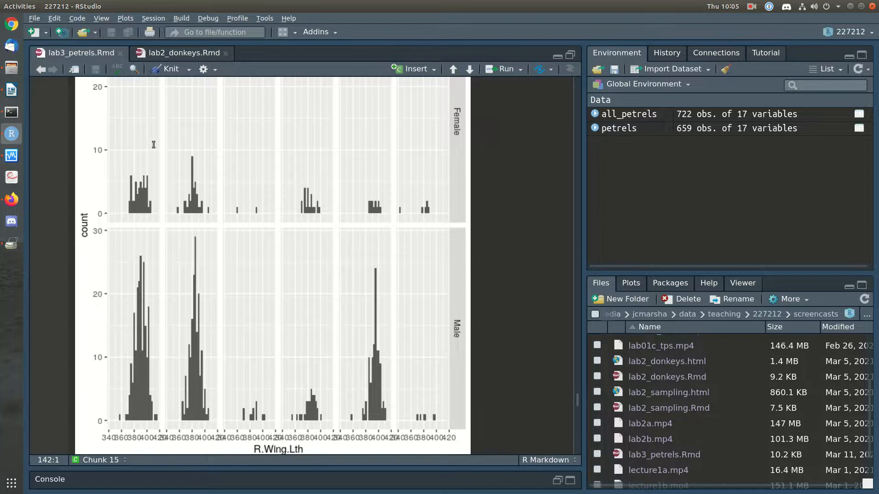
# Swap the facet formula to Area~Sex in the histogram chunk and rerun it.
pyautogui.scroll(5, 145, 189)
pyautogui.doubleClick(163, 233)
pyautogui.hotkey('ctrl', 'x')
pyautogui.doubleClick(142, 234)
pyautogui.hotkey('ctrl', 'v')
pyautogui.press('Right')
pyautogui.write('Sex')
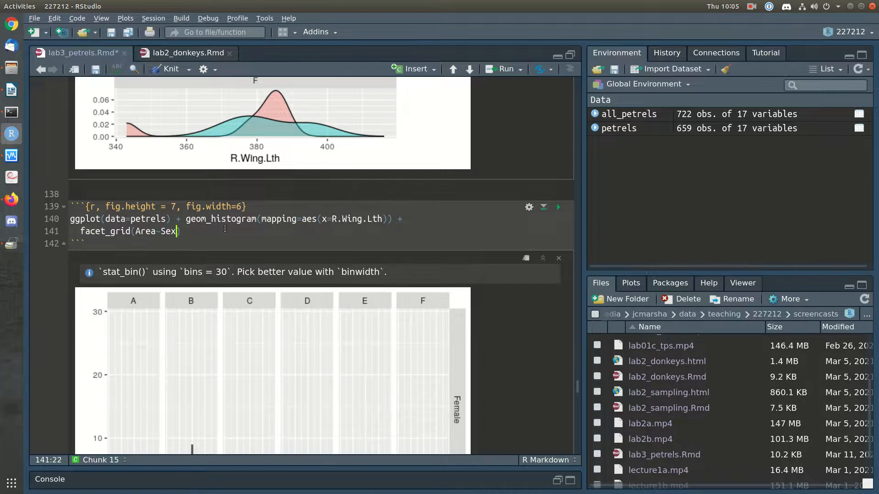
pyautogui.hotkey('ctrl', 'Return')
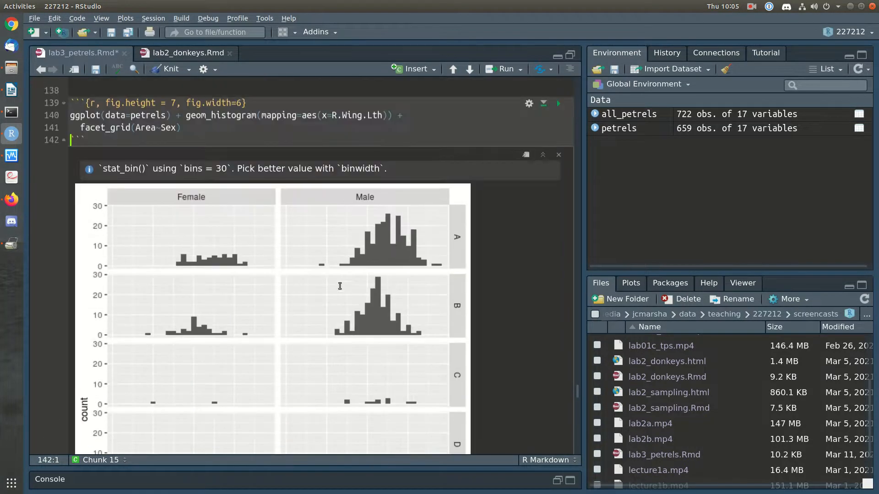
# Add the argument bins=15 to the geom_histogram call and rerun the chunk.
pyautogui.click(388, 115)
pyautogui.write(', bins=20')
pyautogui.hotkey('ctrl', 'Return')
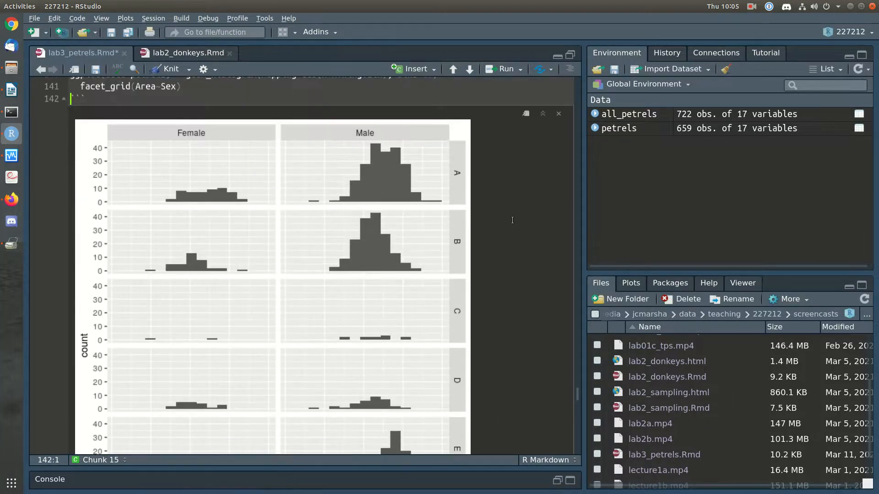
# Compare the wing-length histograms of females and males across areas A to F.
pyautogui.scroll(-3, 512, 220)
pyautogui.scroll(-3, 512, 220)
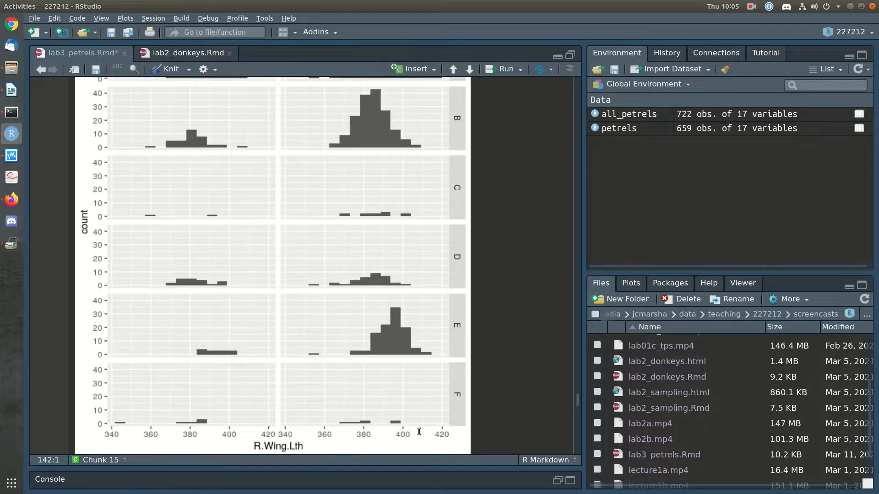
pyautogui.scroll(6, 471, 425)
pyautogui.scroll(-3, 474, 422)
pyautogui.scroll(3, 473, 421)
pyautogui.scroll(-3, 473, 421)
pyautogui.scroll(3, 458, 393)
pyautogui.scroll(-3, 394, 372)
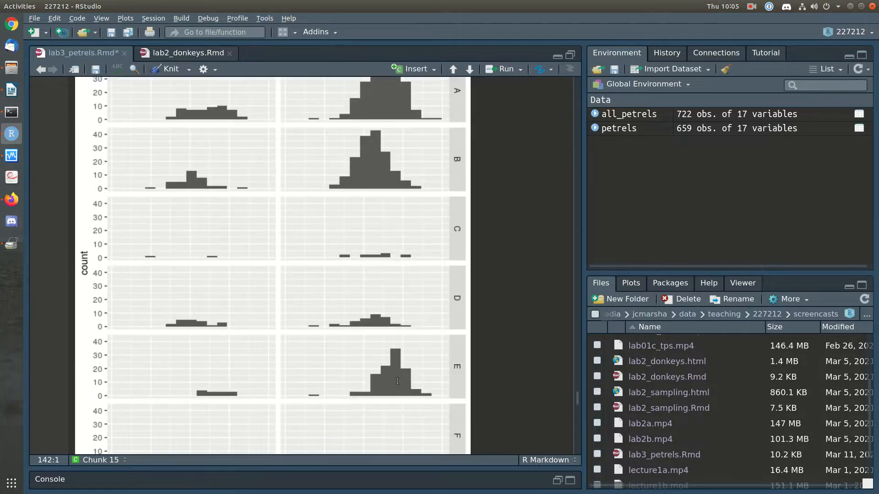
pyautogui.scroll(3, 397, 382)
pyautogui.scroll(-4, 398, 380)
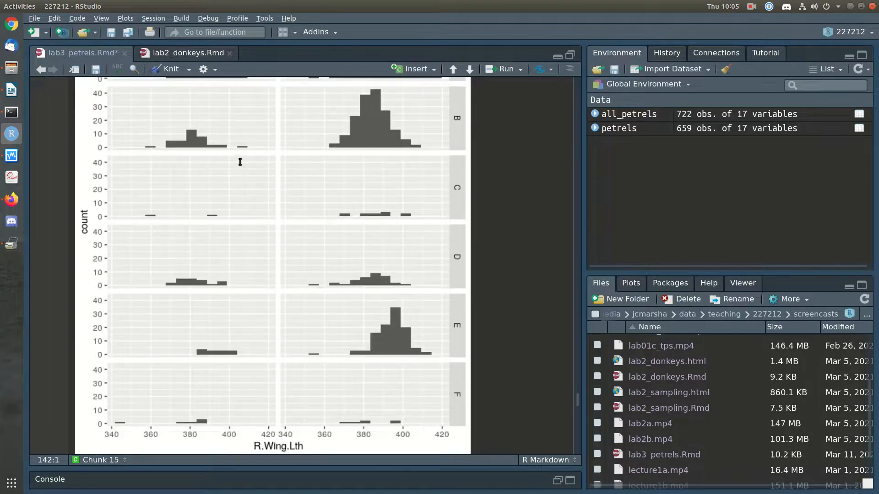
pyautogui.scroll(2, 238, 169)
pyautogui.scroll(-2, 221, 388)
pyautogui.scroll(3, 208, 316)
pyautogui.scroll(1, 207, 316)
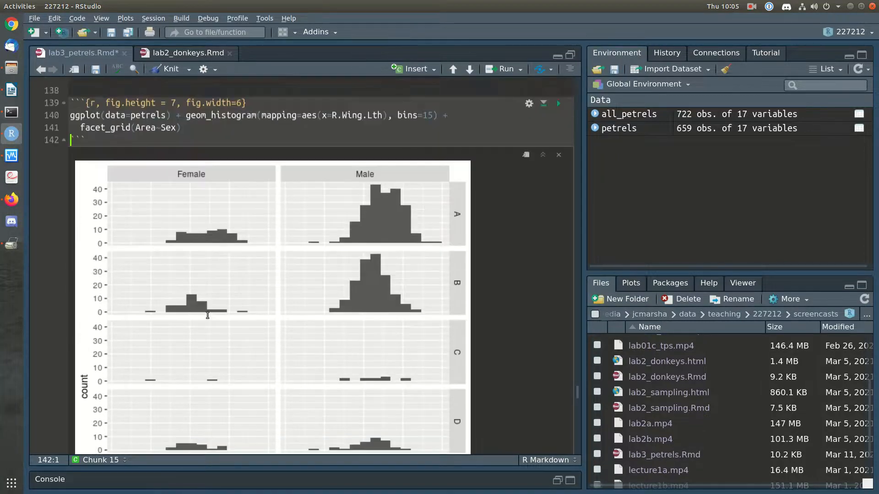
# Save the document with the finished histogram chunk.
pyautogui.click(229, 126)
pyautogui.scroll(2, 313, 151)
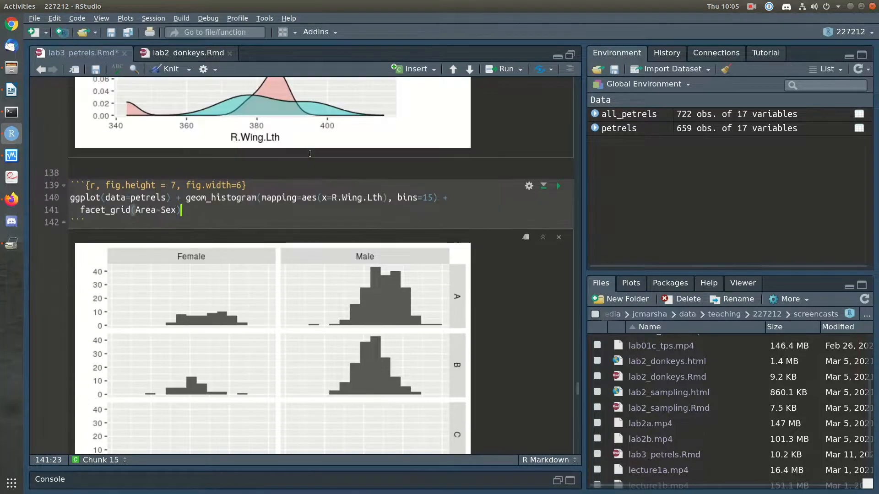
pyautogui.hotkey('ctrl', 's')
# Compare the density plots, the boxplot and the histograms of right wing length by area and sex.
pyautogui.scroll(5, 310, 154)
pyautogui.scroll(5, 310, 154)
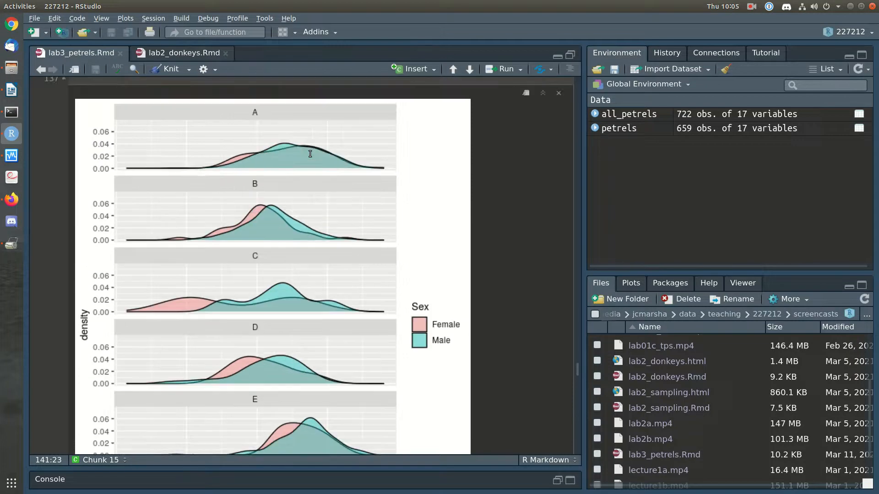
pyautogui.scroll(-3, 310, 154)
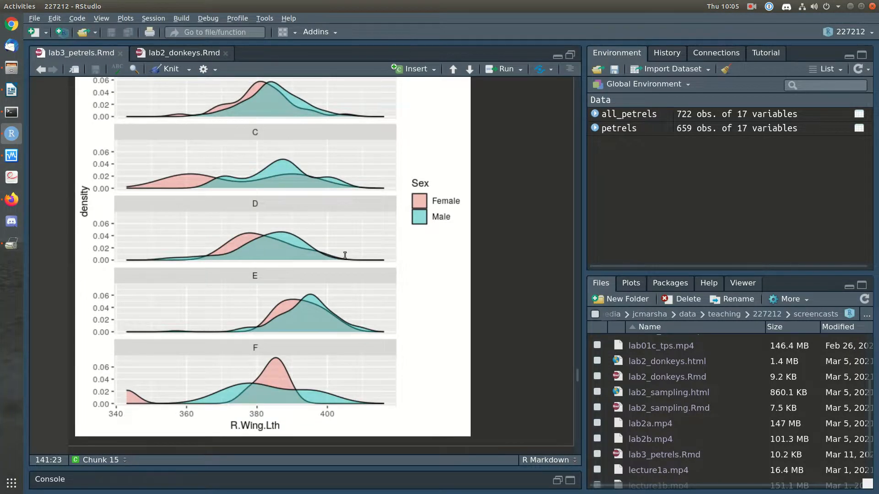
pyautogui.scroll(10, 344, 255)
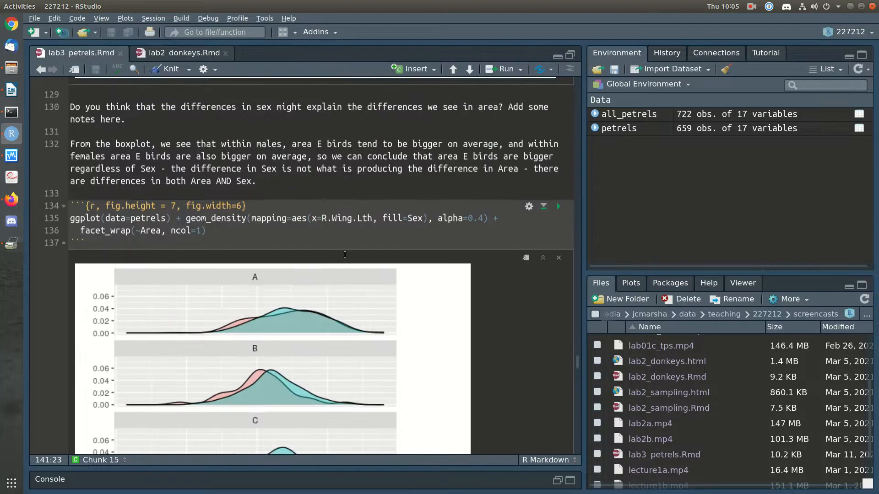
pyautogui.scroll(3, 345, 255)
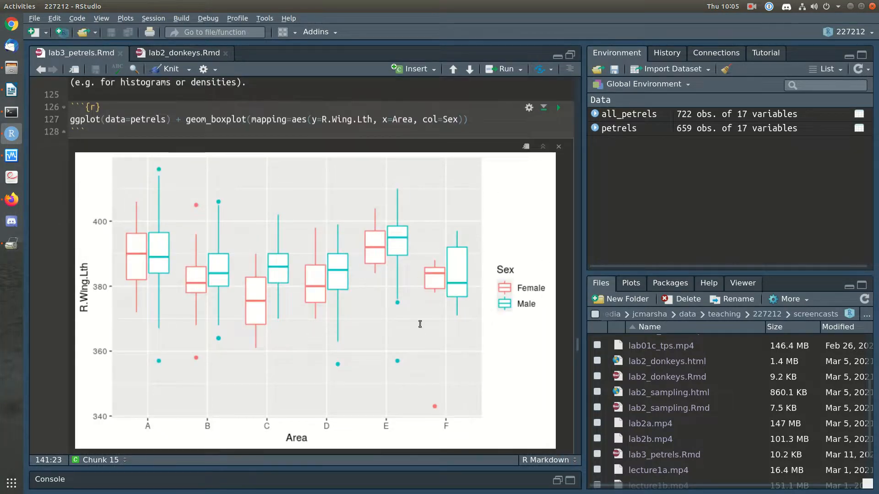
pyautogui.scroll(-9, 431, 343)
pyautogui.scroll(-10, 431, 342)
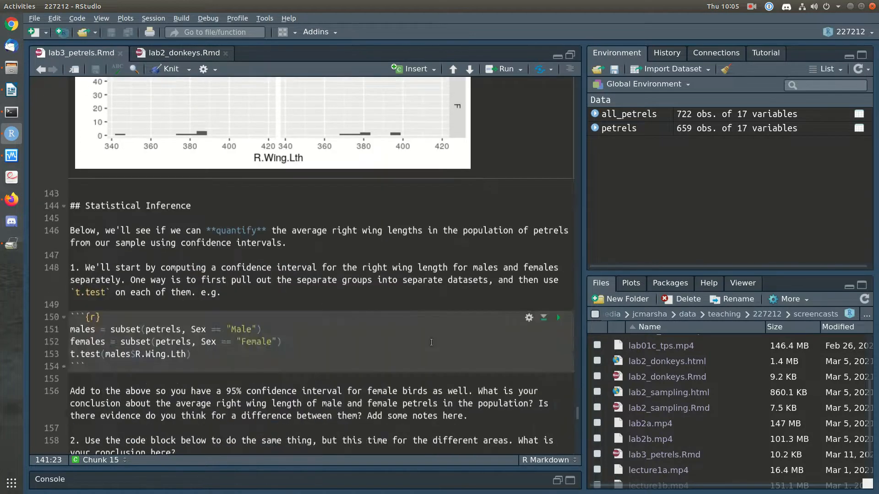
pyautogui.scroll(3, 239, 322)
pyautogui.scroll(4, 267, 285)
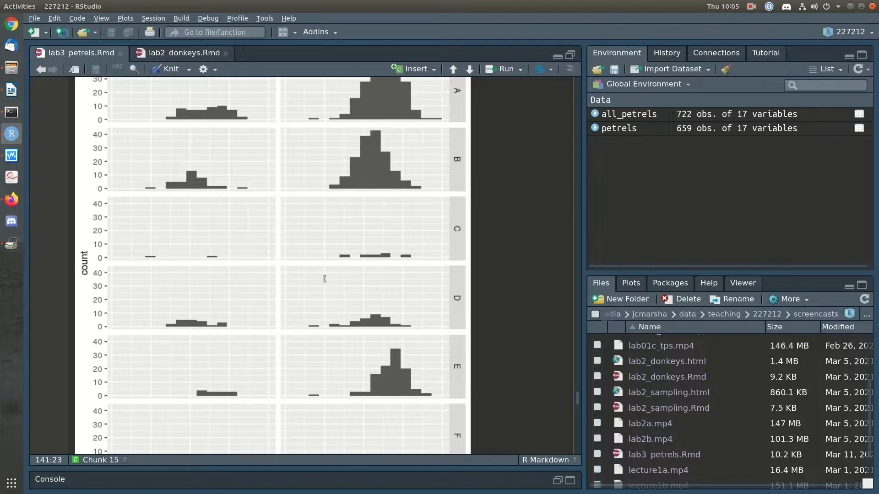
# Review the wing-length boxplot and density plots again and read the introduction to the Statistical Inference section.
pyautogui.scroll(10, 324, 279)
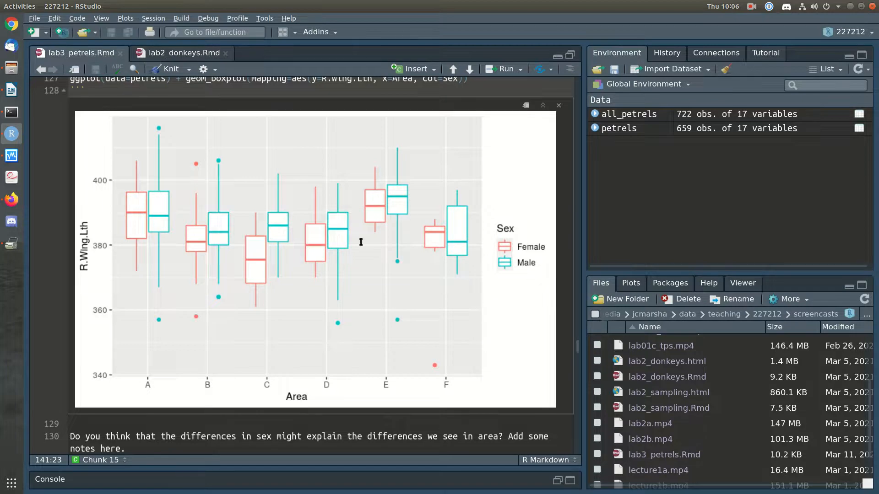
pyautogui.scroll(-15, 467, 357)
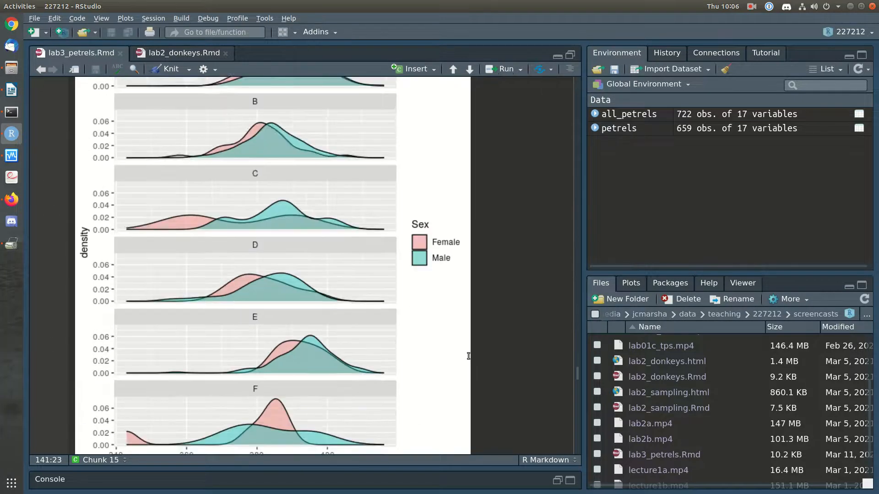
pyautogui.scroll(5, 468, 356)
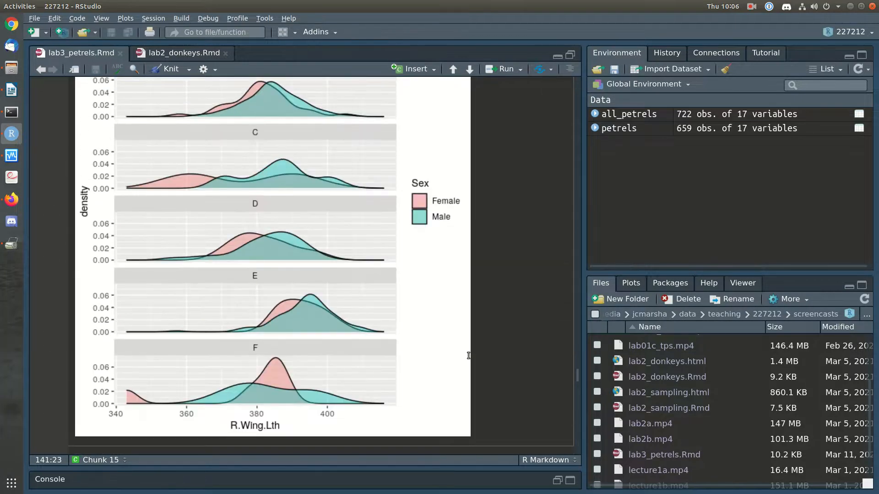
pyautogui.scroll(-3, 468, 356)
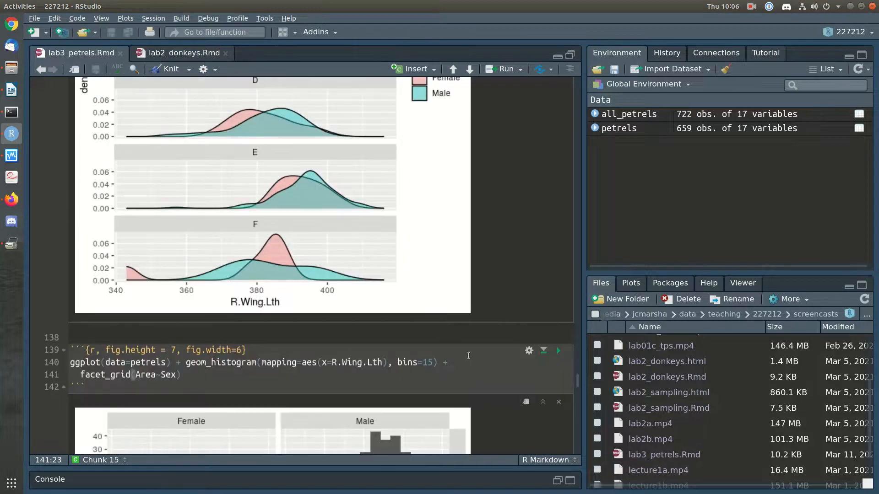
pyautogui.scroll(-12, 468, 355)
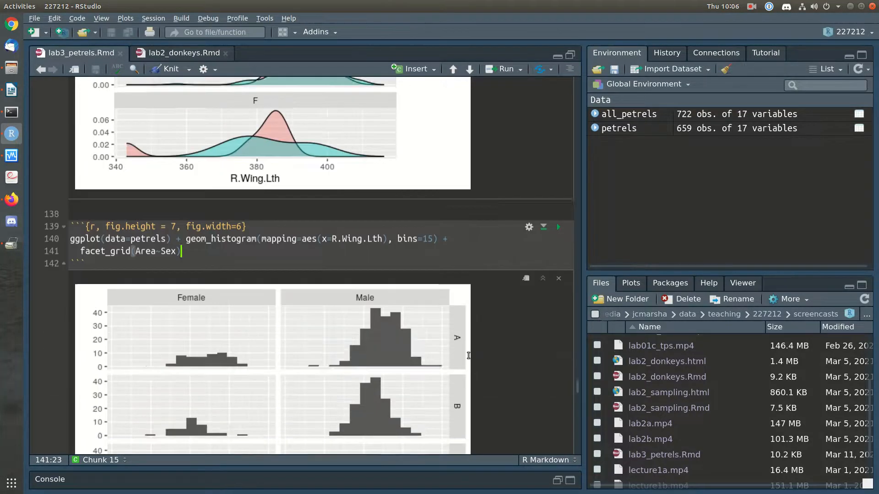
pyautogui.click(443, 320)
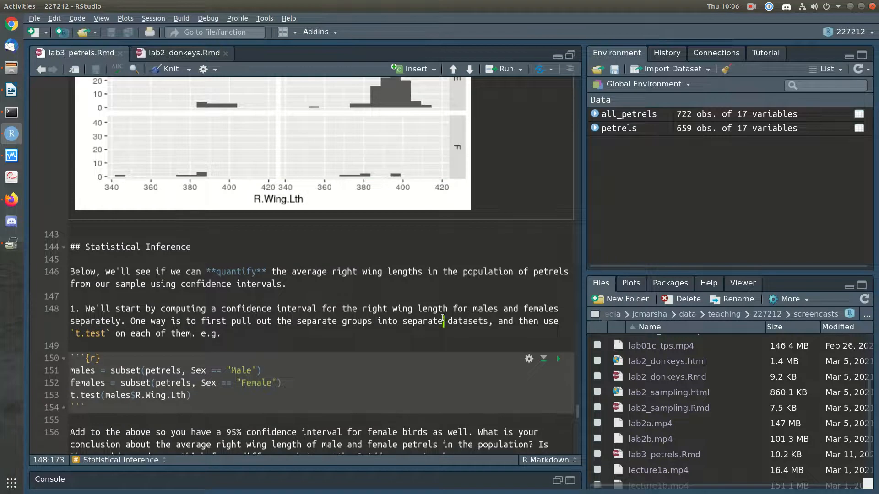
pyautogui.click(447, 346)
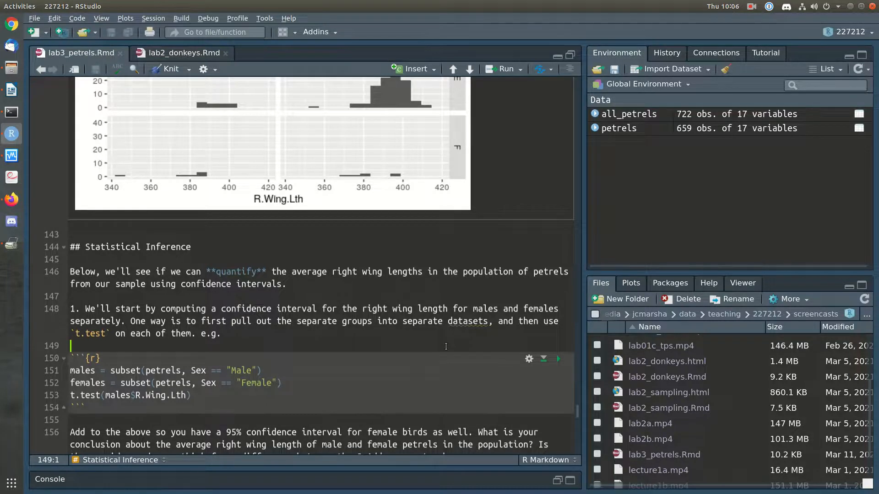
pyautogui.scroll(-3, 446, 346)
# Run the chunk that subsets petrels into males and females and performs a t.test on the males' right wing length.
pyautogui.click(241, 311)
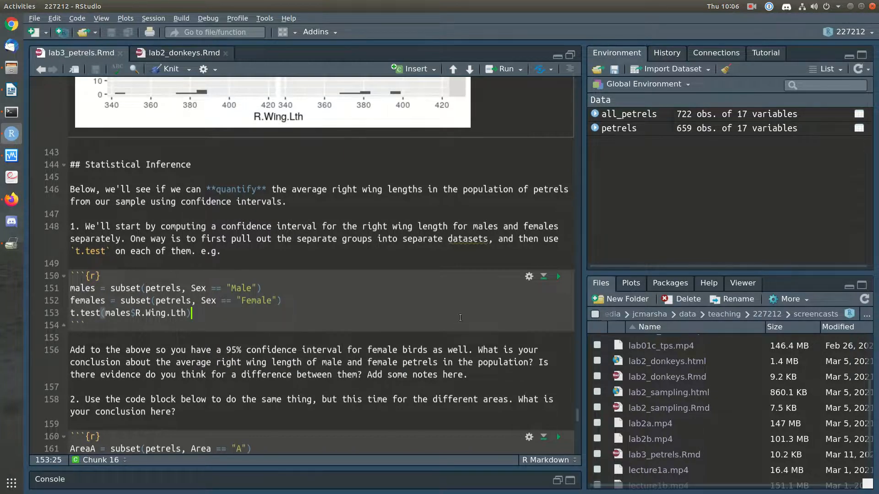
pyautogui.click(465, 290)
pyautogui.scroll(-3, 465, 290)
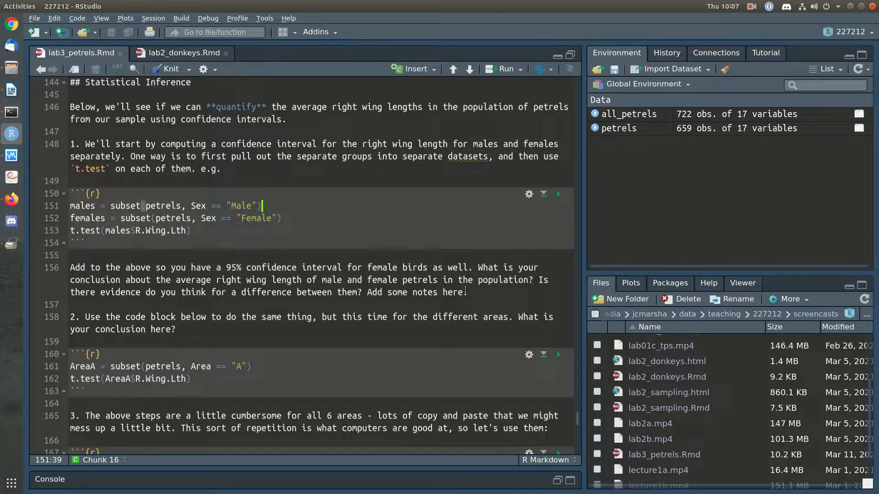
pyautogui.press('Home')
pyautogui.click(557, 194)
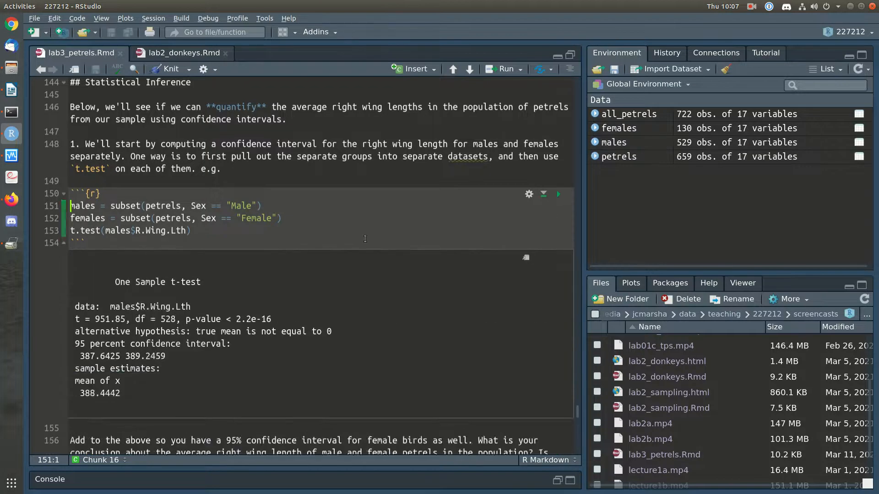
pyautogui.scroll(-3, 205, 268)
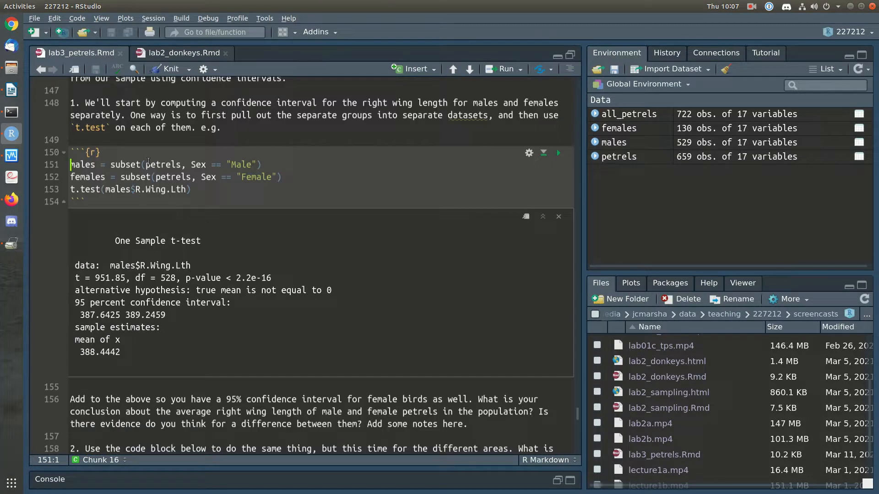
# Examine the male and female subset lines and rerun the t.test on males$R.Wing.Lth.
pyautogui.click(144, 164)
pyautogui.moveTo(110, 163); pyautogui.dragTo(226, 164)
pyautogui.click(211, 163)
pyautogui.click(222, 164)
pyautogui.click(106, 166)
pyautogui.doubleClick(225, 176)
pyautogui.click(277, 189)
pyautogui.doubleClick(89, 193)
pyautogui.click(203, 189)
pyautogui.hotkey('ctrl', 'Return')
# Examine the sample mean and the 95 percent confidence interval in the t-test output for males.
pyautogui.moveTo(80, 352); pyautogui.dragTo(117, 352)
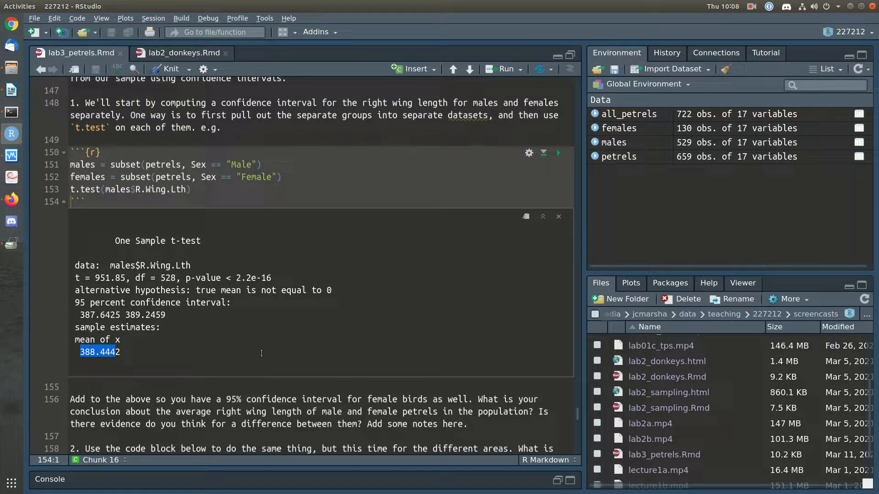
pyautogui.click(146, 358)
pyautogui.moveTo(77, 316); pyautogui.dragTo(166, 316)
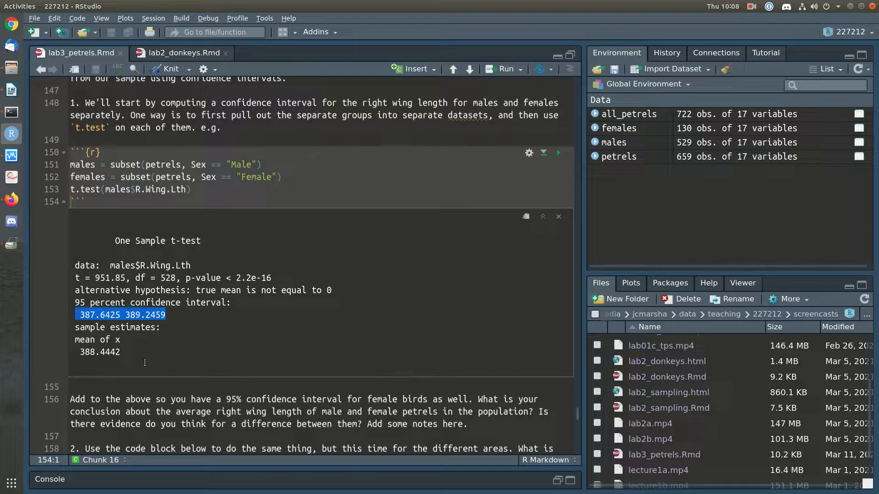
pyautogui.moveTo(76, 352); pyautogui.dragTo(107, 352)
pyautogui.click(106, 351)
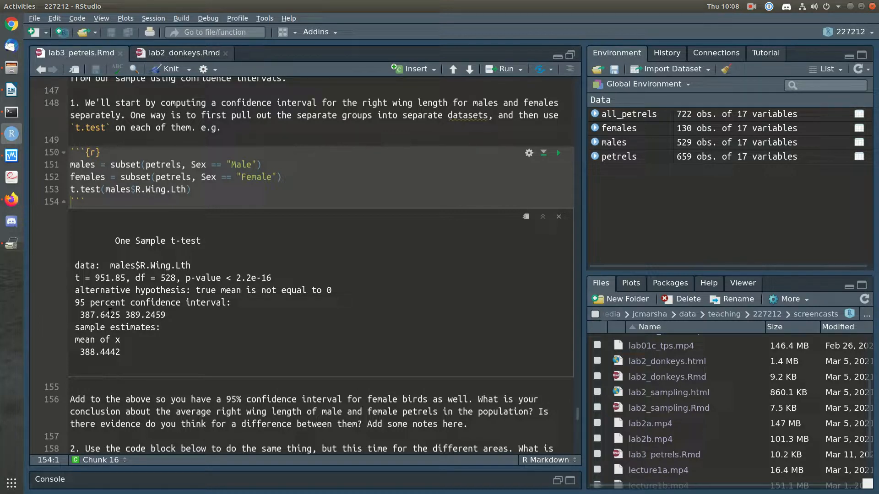
pyautogui.moveTo(75, 315); pyautogui.dragTo(164, 314)
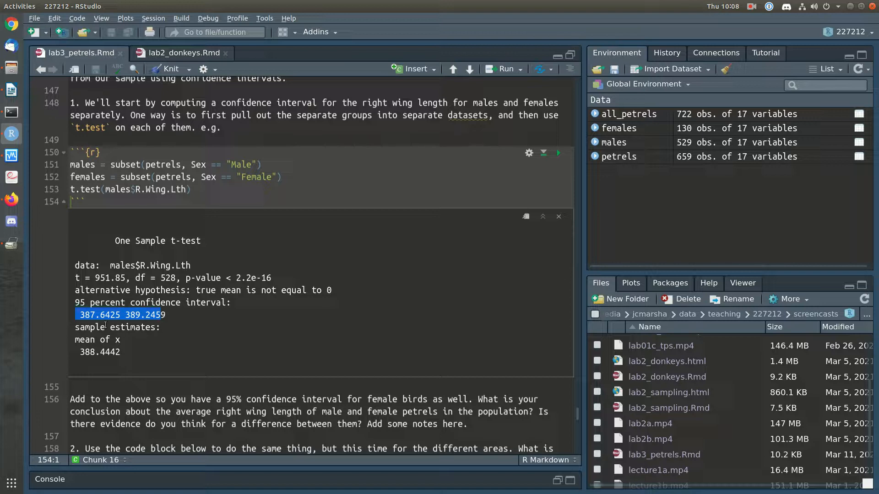
pyautogui.click(82, 316)
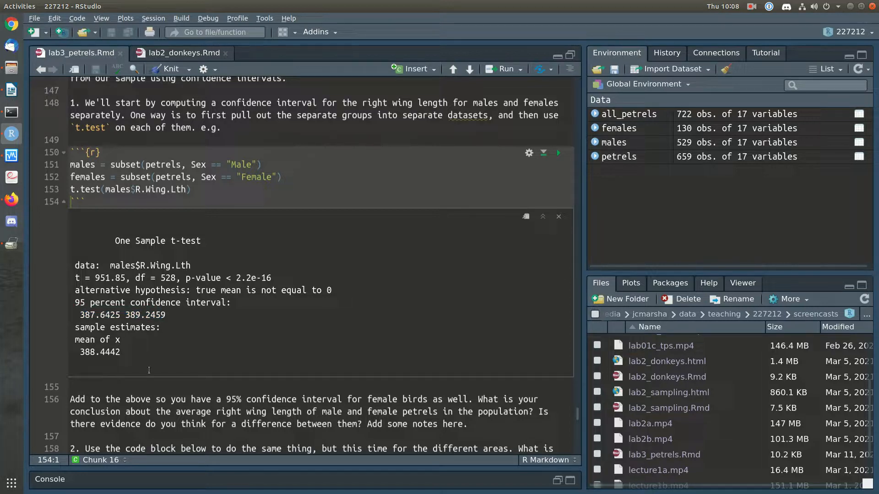
pyautogui.click(156, 386)
# Start a note below question 1 with "We're 95% confident that the mean right wing length of male birds in the population is".
pyautogui.click(425, 437)
pyautogui.press('Return')
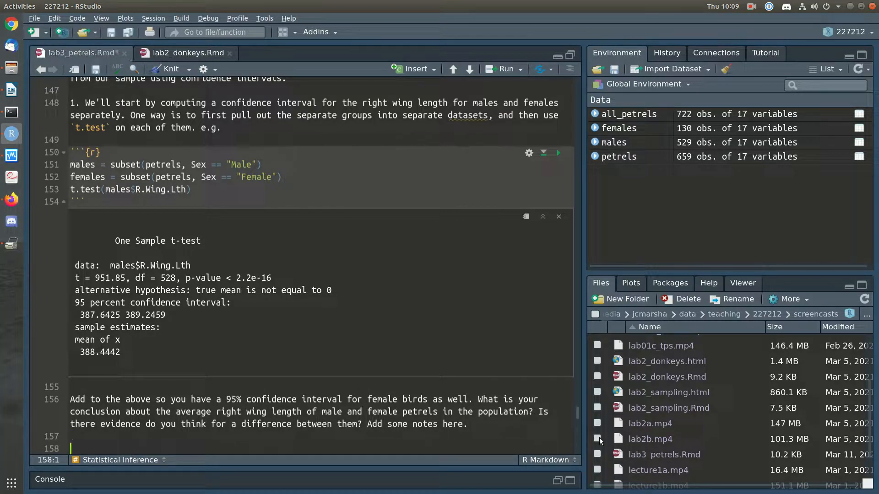
pyautogui.write("We're 95% oc")
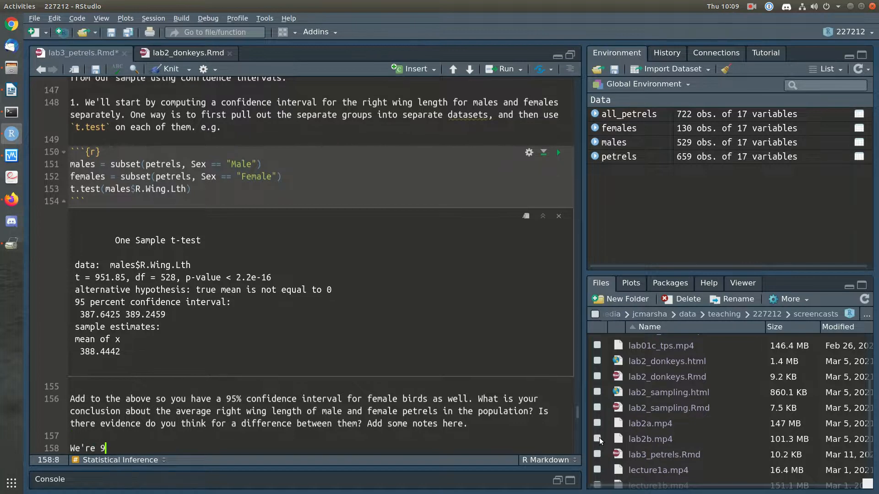
pyautogui.press('BackSpace')
pyautogui.press('BackSpace')
pyautogui.write('confident that the mea')
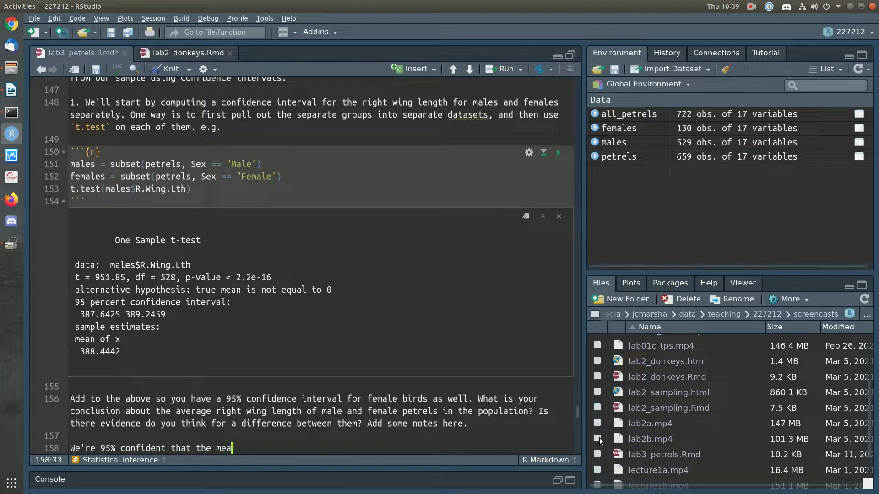
pyautogui.write('n right wing length of male ')
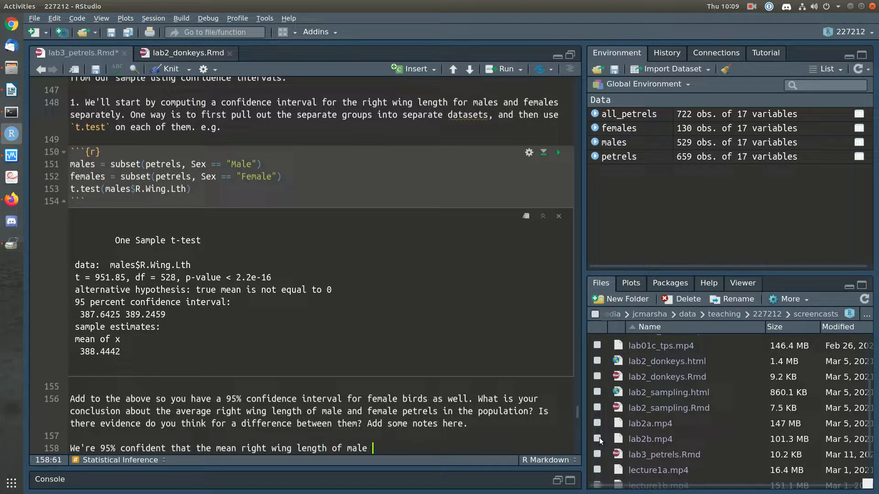
pyautogui.write('birds in the populatoin')
pyautogui.press('BackSpace')
pyautogui.press('BackSpace')
pyautogui.press('BackSpace')
pyautogui.press('BackSpace')
pyautogui.write('ion is')
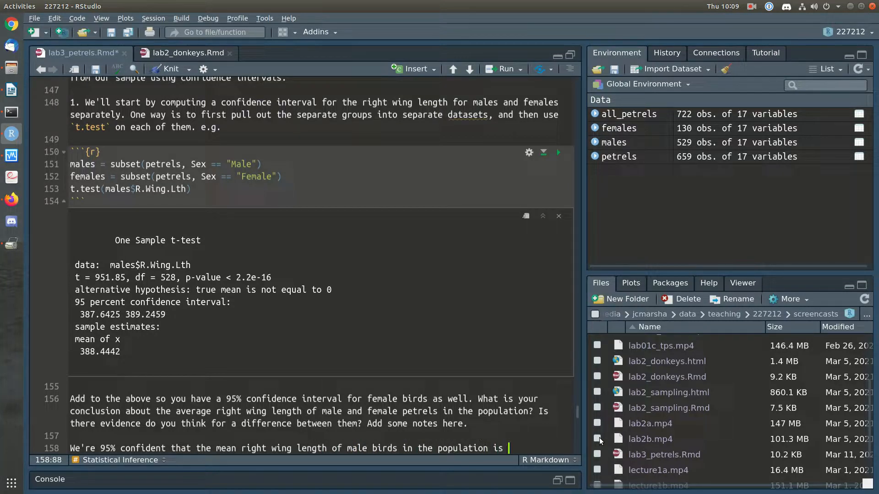
# Continue the note on male birds with "captured by the interval 387.6mm to 389.2mm".
pyautogui.write(' captured by the interval ')
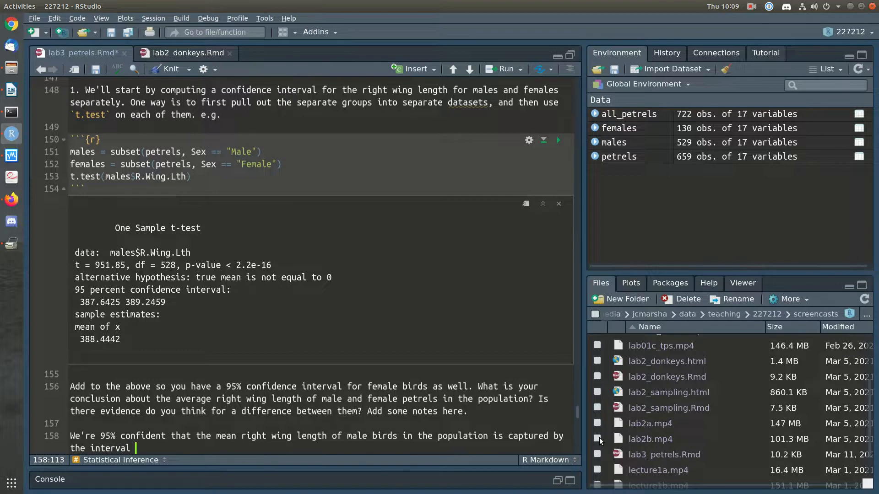
pyautogui.write('3876')
pyautogui.press('BackSpace')
pyautogui.write('.6 to 389.2mm')
pyautogui.press('Left')
pyautogui.press('Left')
pyautogui.press('Left')
pyautogui.press('Left')
pyautogui.press('Left')
pyautogui.press('Left')
pyautogui.press('Left')
pyautogui.press('Left')
pyautogui.press('Left')
pyautogui.press('Left')
pyautogui.press('Left')
pyautogui.write('mm')
# Replace "captured by the interval" in the note with "somewhere between".
pyautogui.press('Left')
pyautogui.press('Left')
pyautogui.press('Left')
pyautogui.press('Left')
pyautogui.press('Left')
pyautogui.press('Left')
pyautogui.press('Left')
pyautogui.press('Left')
pyautogui.hotkey('ctrl', 'shift', 'Left')
pyautogui.hotkey('ctrl', 'shift', 'Left')
pyautogui.press('BackSpace')
pyautogui.press('BackSpace')
pyautogui.press('BackSpace')
pyautogui.press('BackSpace')
pyautogui.press('BackSpace')
pyautogui.press('BackSpace')
pyautogui.press('BackSpace')
pyautogui.press('BackSpace')
pyautogui.press('BackSpace')
pyautogui.press('BackSpace')
pyautogui.press('BackSpace')
pyautogui.press('BackSpace')
pyautogui.press('BackSpace')
pyautogui.write('somewhere between')
# End the note with a full stop and replace "to" with "and" between the two lengths.
pyautogui.press('End')
pyautogui.write('.')
pyautogui.press('Left')
pyautogui.press('Left')
pyautogui.press('Left')
pyautogui.press('Left')
pyautogui.press('Left')
pyautogui.press('Left')
pyautogui.press('Left')
pyautogui.press('Left')
pyautogui.press('Left')
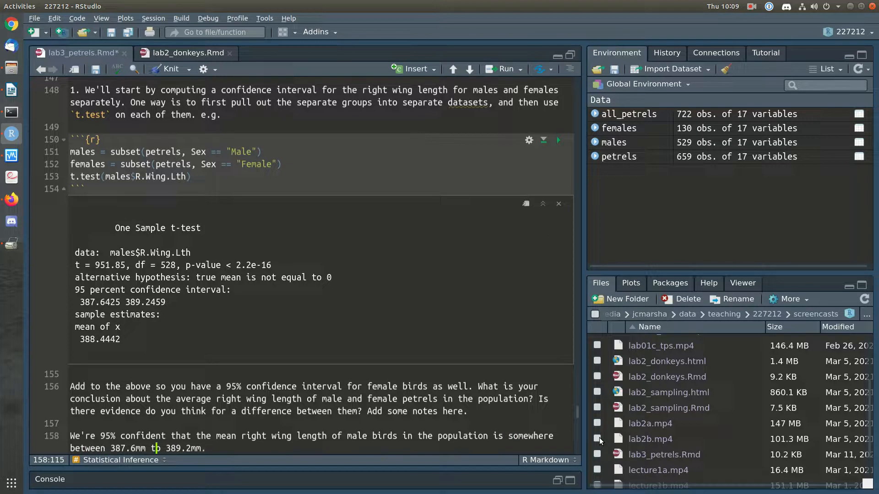
pyautogui.press('BackSpace')
pyautogui.press('BackSpace')
pyautogui.write('and')
pyautogui.press('Down')
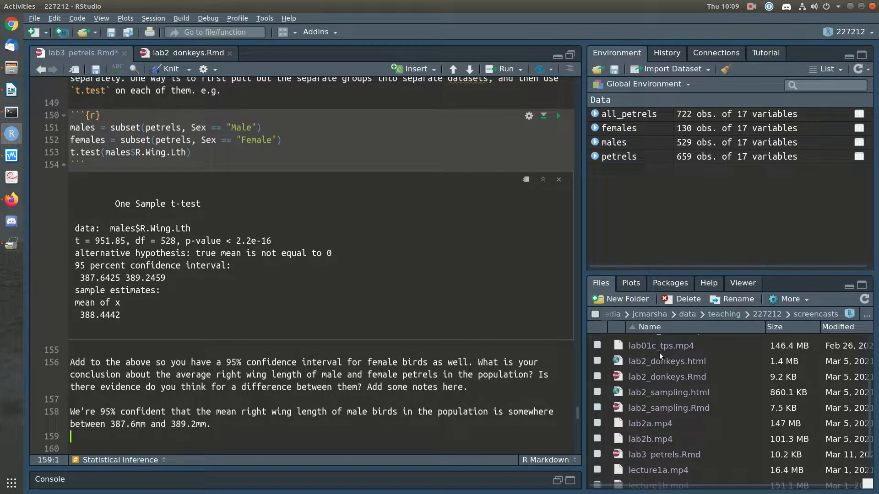
# Make "in the population" bold in the note by enclosing it in double asterisks.
pyautogui.click(488, 412)
pyautogui.write('**')
pyautogui.hotkey('ctrl', 'Left')
pyautogui.hotkey('ctrl', 'Left')
pyautogui.hotkey('ctrl', 'Left')
pyautogui.hotkey('ctrl', 'Left')
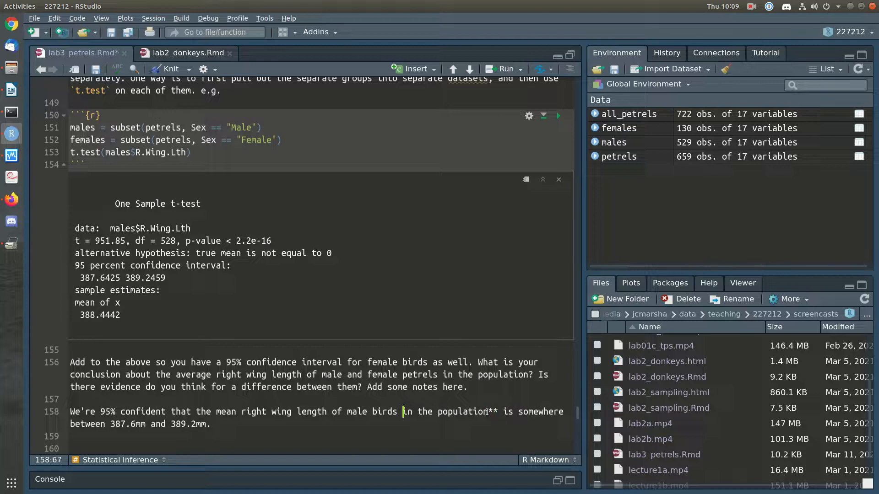
pyautogui.write('**')
pyautogui.click(455, 439)
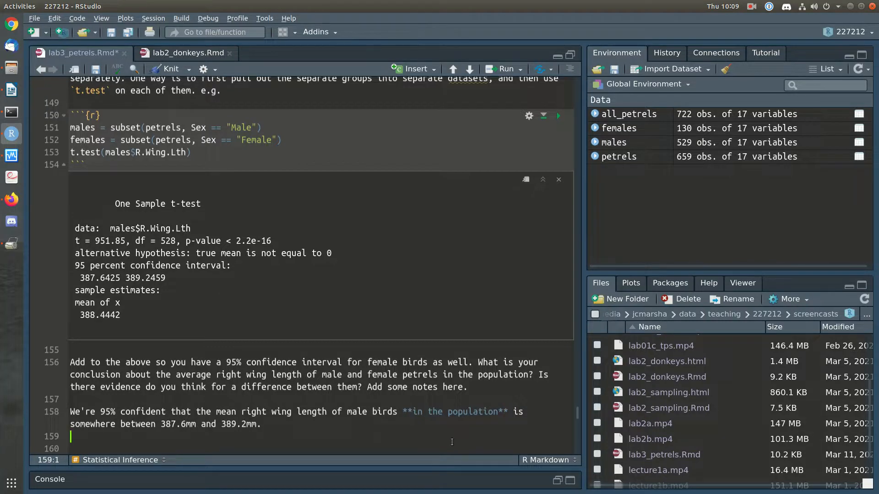
# Duplicate the t.test line in the chunk, change the copy to females$R.Wing.Lth, and rerun the chunk.
pyautogui.scroll(-1, 412, 418)
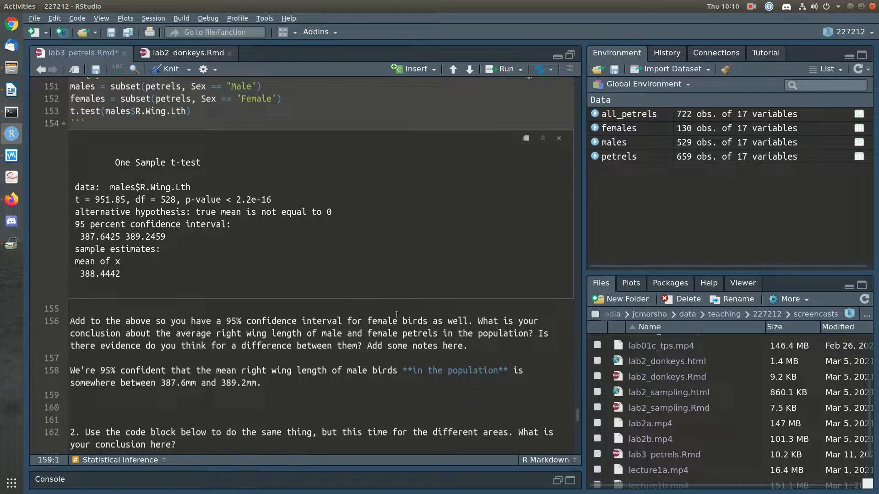
pyautogui.scroll(1, 196, 158)
pyautogui.click(201, 154)
pyautogui.press('Home')
pyautogui.hotkey('shift', 'Down')
pyautogui.hotkey('ctrl', 'c')
pyautogui.press('Right')
pyautogui.hotkey('ctrl', 'v')
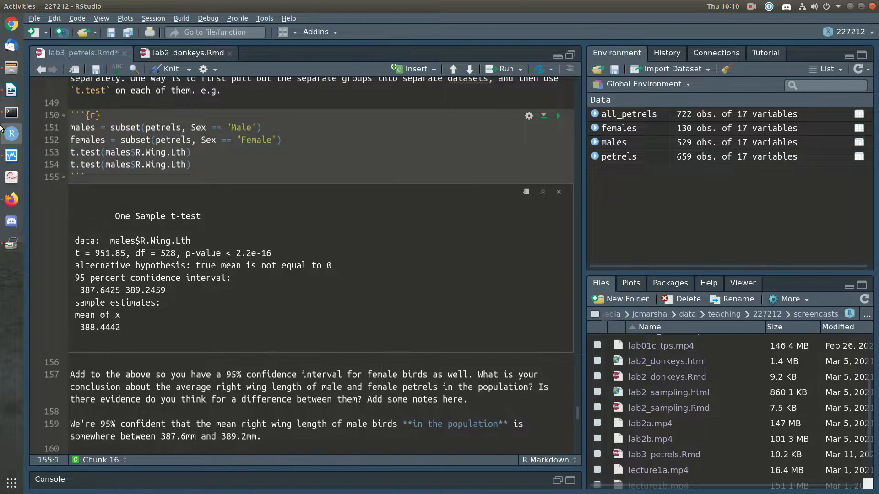
pyautogui.click(106, 164)
pyautogui.write('fe')
pyautogui.click(558, 116)
pyautogui.scroll(-5, 348, 312)
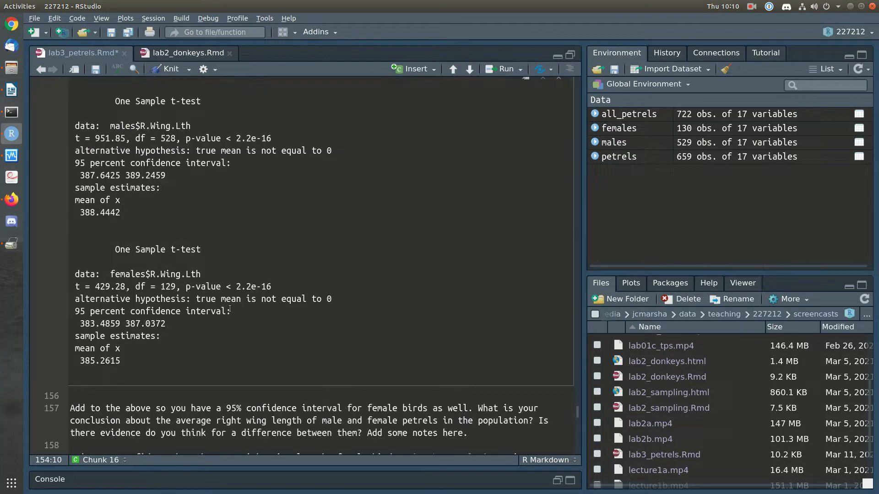
# Duplicate the note on male birds below the original, leaving a blank line before question 2.
pyautogui.scroll(-3, 231, 371)
pyautogui.click(201, 399)
pyautogui.hotkey('ctrl', 'Return')
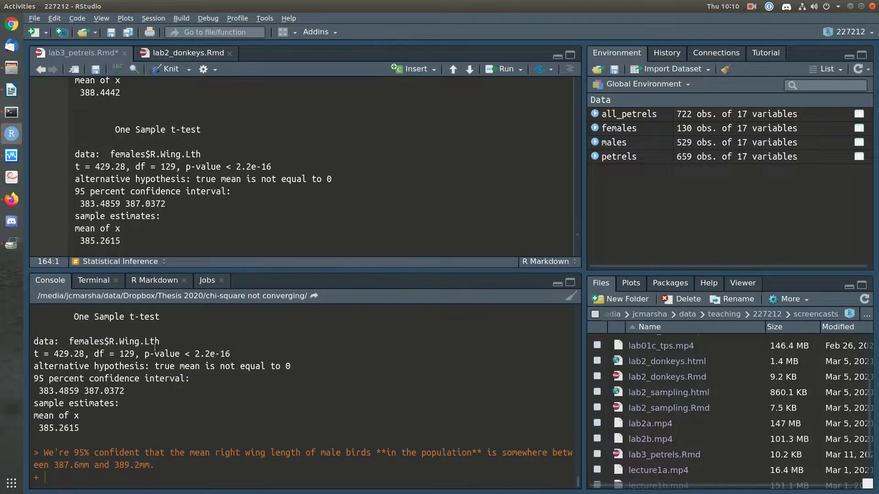
pyautogui.moveTo(278, 273); pyautogui.dragTo(285, 447)
pyautogui.click(191, 375)
pyautogui.press('Delete')
pyautogui.press('Delete')
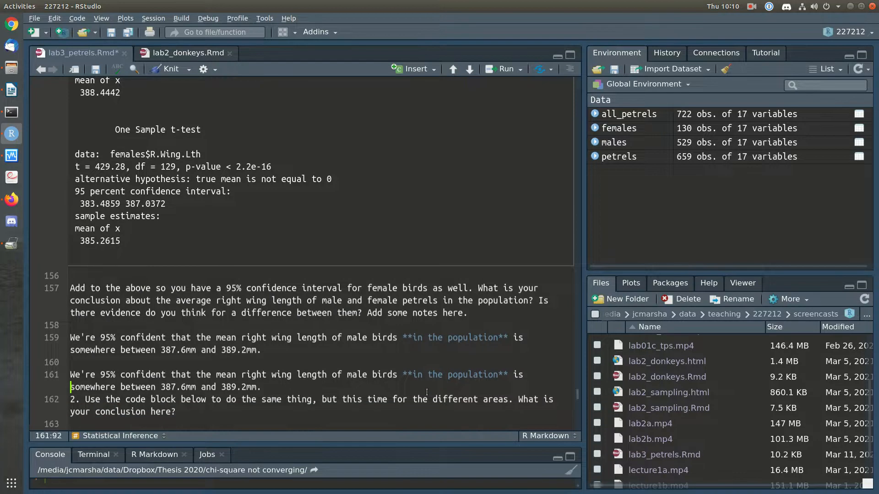
pyautogui.press('Down')
pyautogui.press('Down')
pyautogui.press('Return')
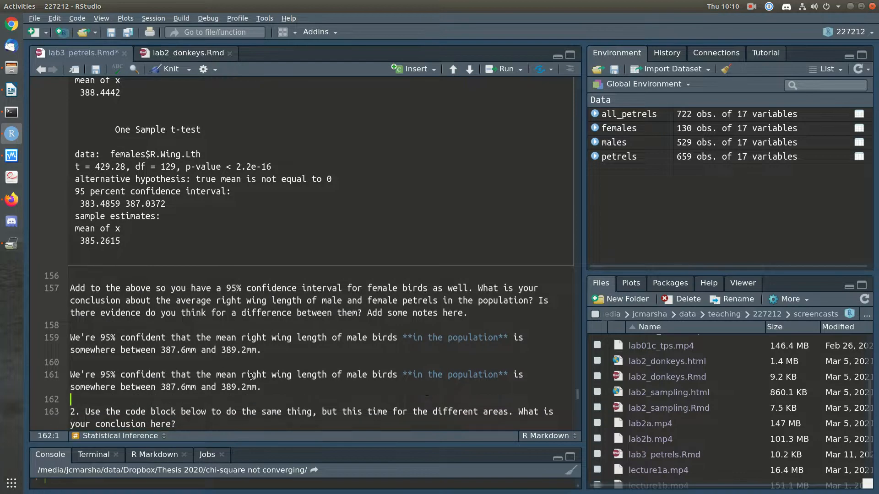
# In the duplicated note, change "male" to "female" and set the lower wing length to 383.5mm.
pyautogui.doubleClick(354, 375)
pyautogui.write('female')
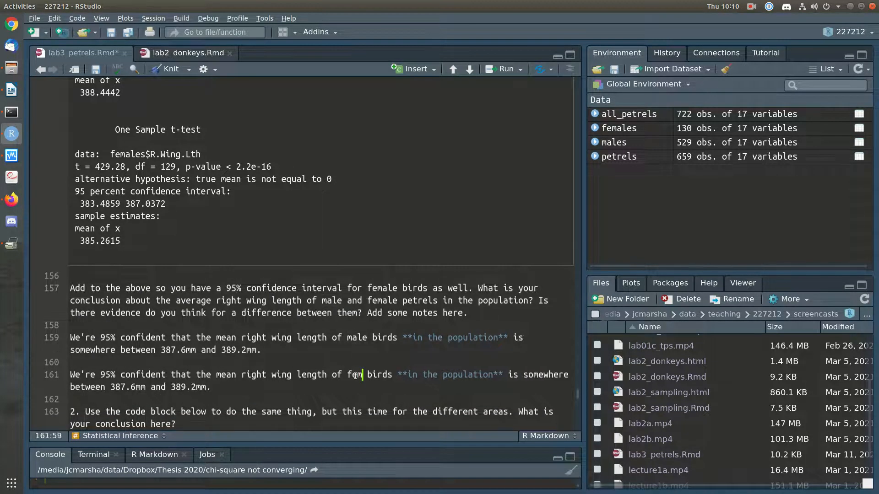
pyautogui.doubleClick(161, 387)
pyautogui.write('383.')
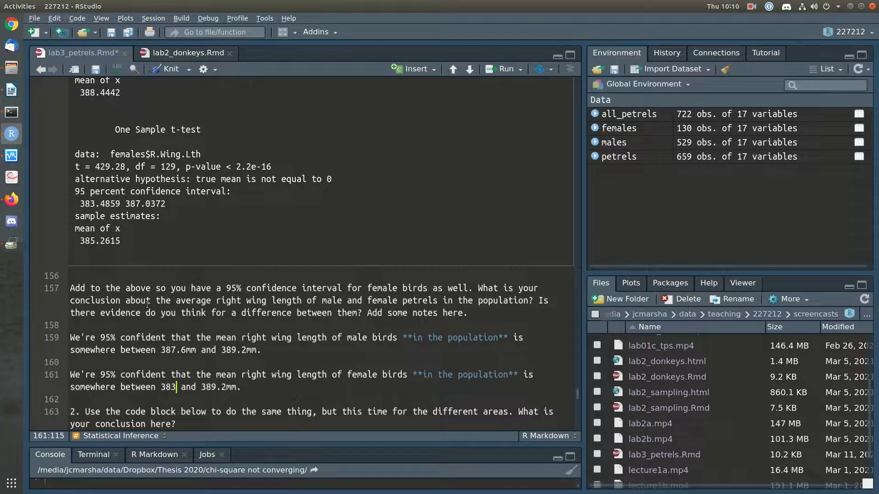
pyautogui.write('5')
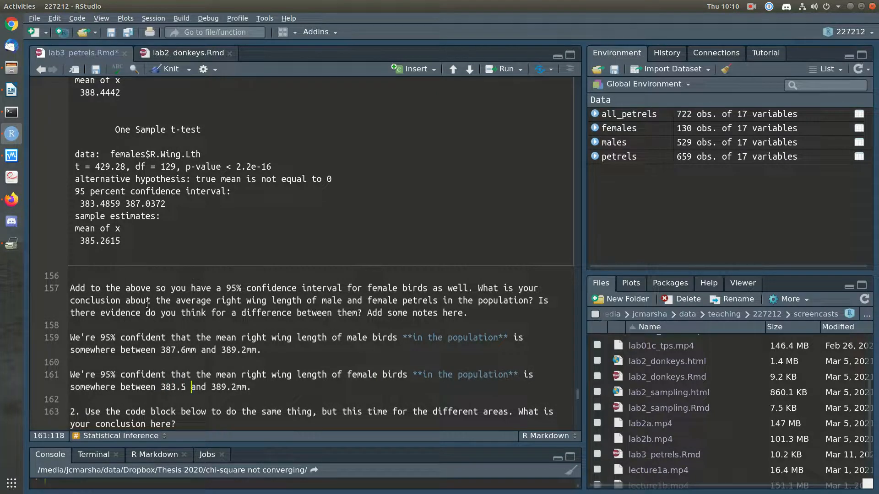
pyautogui.write('mm')
# Set the upper wing length in the female birds note to 387.0mm, ending with a full stop.
pyautogui.press('Down')
pyautogui.press('Right')
pyautogui.press('Right')
pyautogui.press('Right')
pyautogui.press('Right')
pyautogui.press('Right')
pyautogui.press('Right')
pyautogui.press('Right')
pyautogui.press('Right')
pyautogui.press('Right')
pyautogui.press('Right')
pyautogui.press('Right')
pyautogui.press('Right')
pyautogui.press('Right')
pyautogui.press('Right')
pyautogui.press('Right')
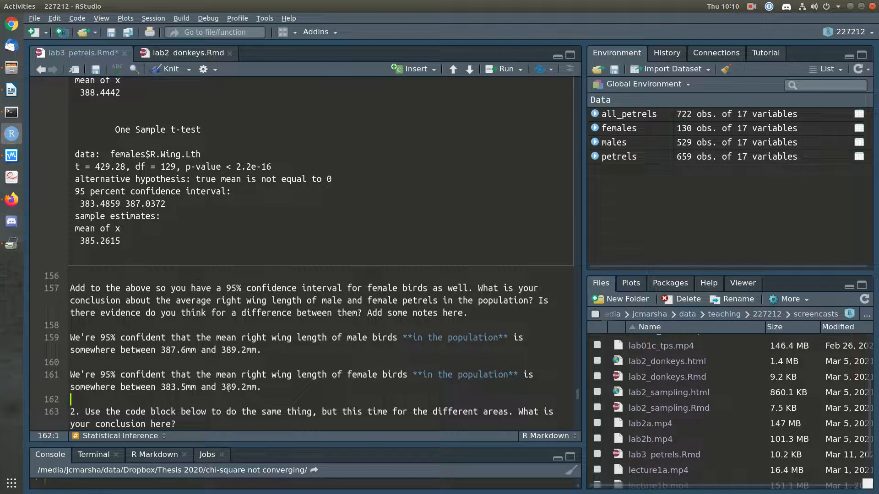
pyautogui.click(228, 387)
pyautogui.write('387.0mm.')
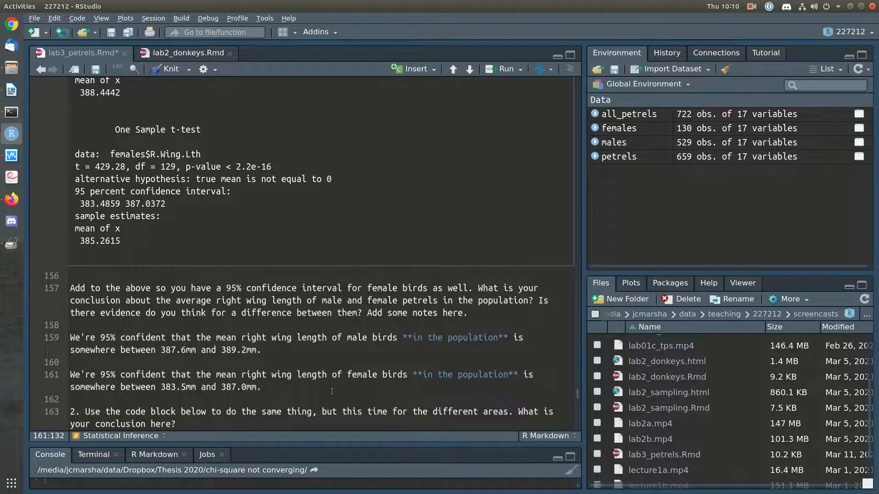
# Below the female note, add a paragraph reading "We notice that these two uncertainty intervals do not overlap.".
pyautogui.press('Return')
pyautogui.press('Return')
pyautogui.write('We notice that these two uncertainty intervals do not obv')
pyautogui.press('BackSpace')
pyautogui.press('BackSpace')
pyautogui.write('vedrla')
pyautogui.press('BackSpace')
pyautogui.press('BackSpace')
pyautogui.press('BackSpace')
pyautogui.press('BackSpace')
pyautogui.write('rlap.')
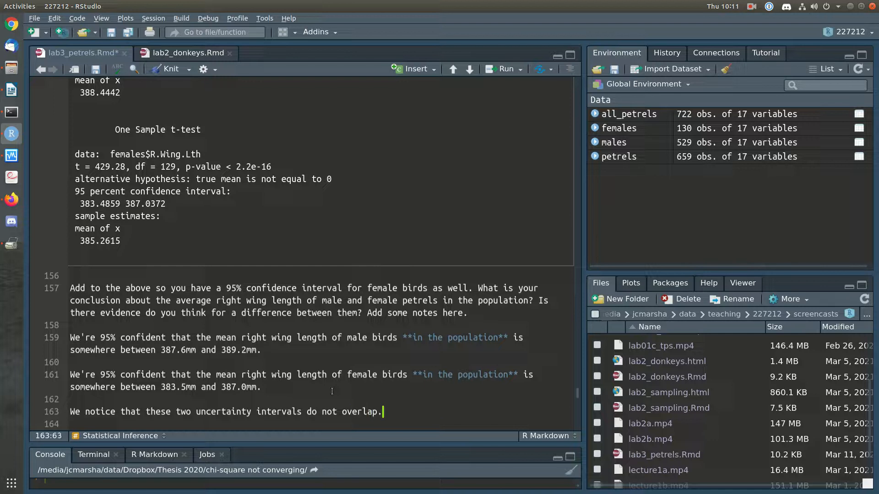
# Continue the paragraph with "So we're at least 95% confident that males are bigger than females in the population.".
pyautogui.write(" So we're")
pyautogui.press('BackSpace')
pyautogui.press('BackSpace')
pyautogui.press('BackSpace')
pyautogui.press('BackSpace')
pyautogui.write("'re at least 95% confident that ")
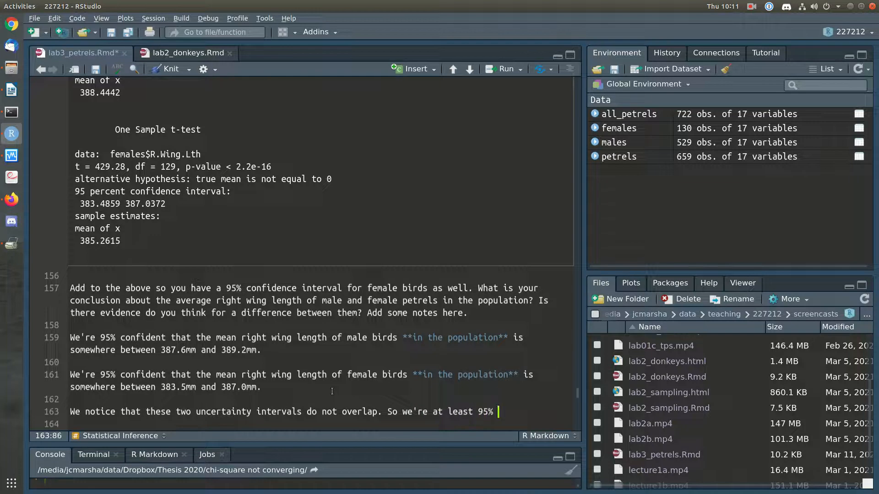
pyautogui.write('males ')
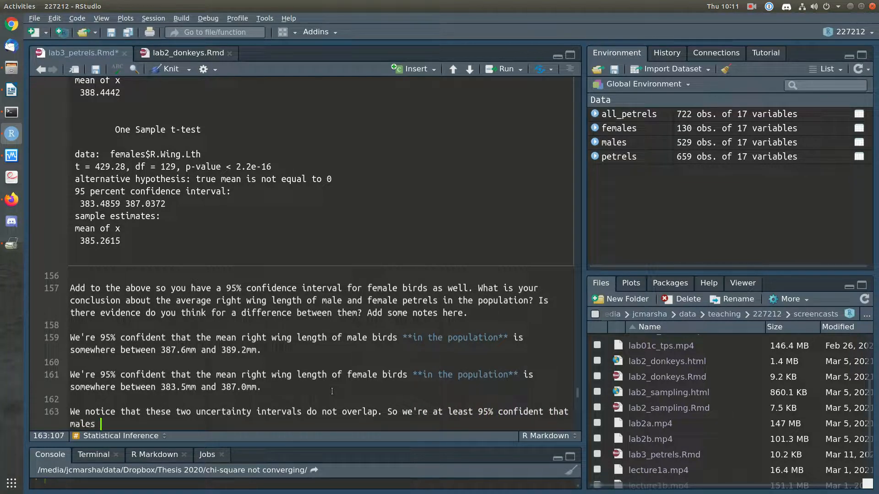
pyautogui.write('are bigger than fe')
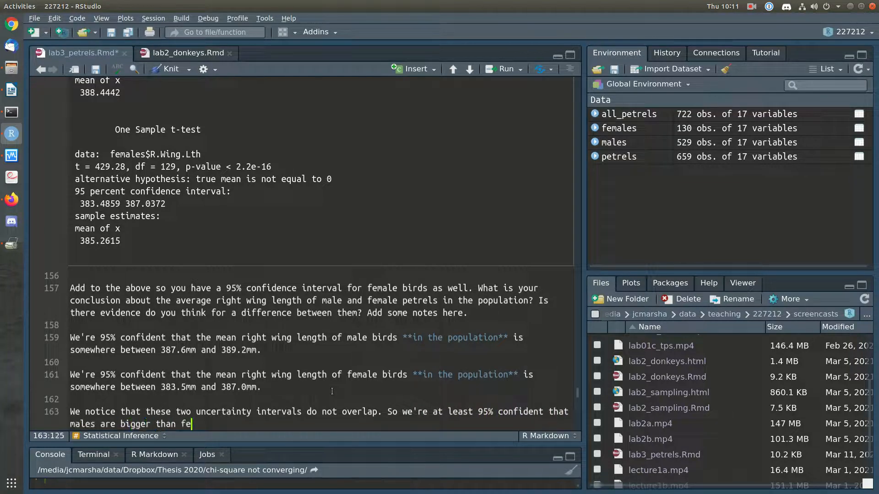
pyautogui.write('males in the population.')
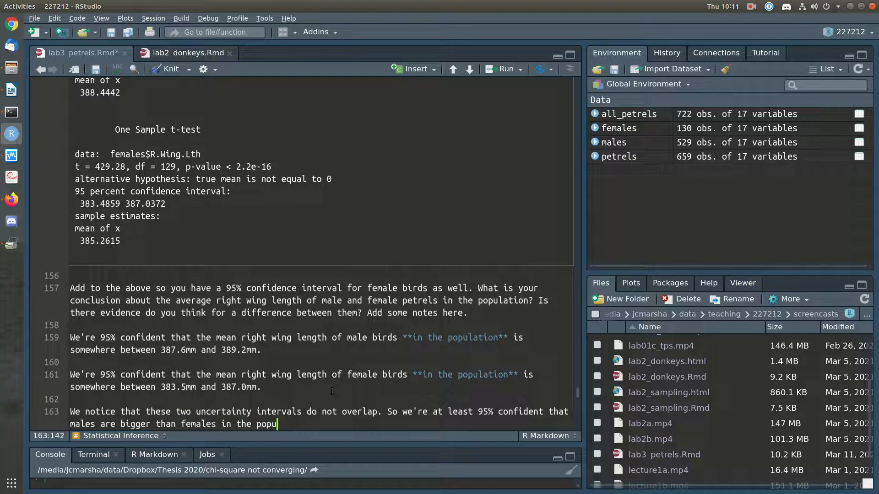
# Make "in the population" bold in the concluding sentence by enclosing it in double asterisks.
pyautogui.press('Left')
pyautogui.press('Left')
pyautogui.press('Left')
pyautogui.press('Left')
pyautogui.press('Left')
pyautogui.press('Left')
pyautogui.press('Left')
pyautogui.press('Left')
pyautogui.press('Left')
pyautogui.press('Left')
pyautogui.press('Left')
pyautogui.press('Left')
pyautogui.press('Left')
pyautogui.press('Left')
pyautogui.press('Left')
pyautogui.press('Left')
pyautogui.write('**')
pyautogui.press('End')
pyautogui.press('Left')
pyautogui.write('&')
pyautogui.press('BackSpace')
pyautogui.write('**')
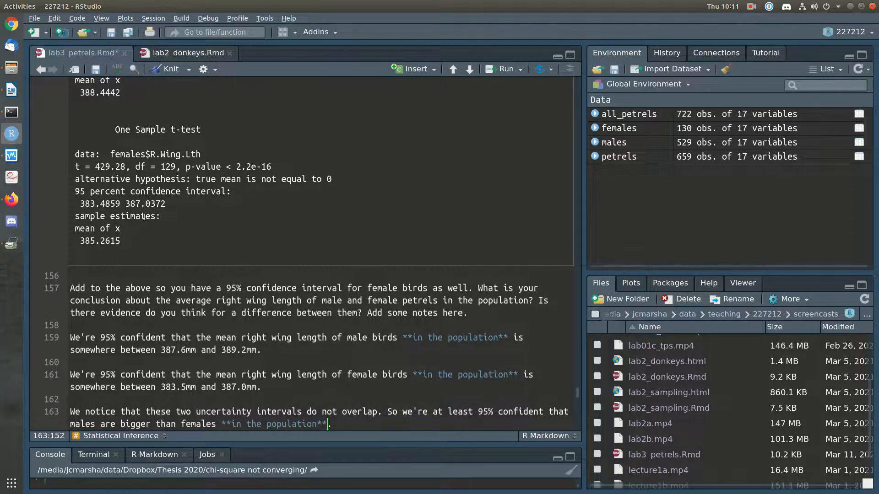
# Review the notes against the male and female t-test output and save lab3_petrels.Rmd.
pyautogui.scroll(2, 142, 217)
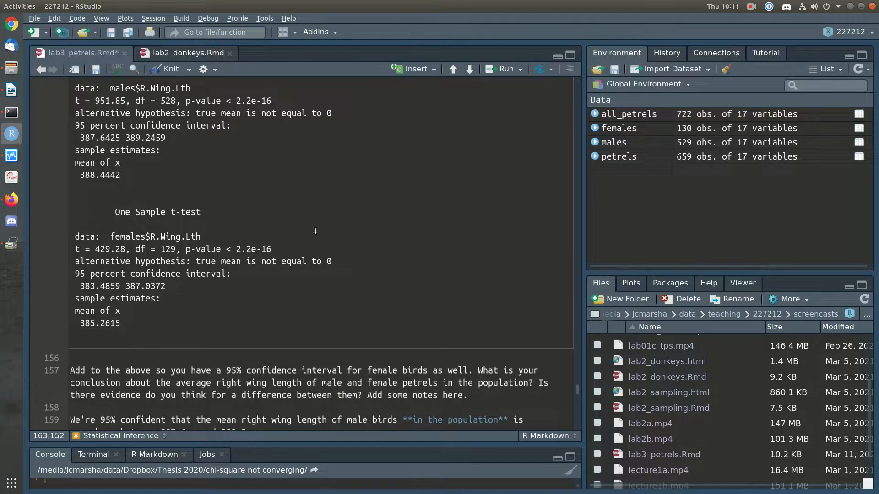
pyautogui.scroll(-3, 322, 238)
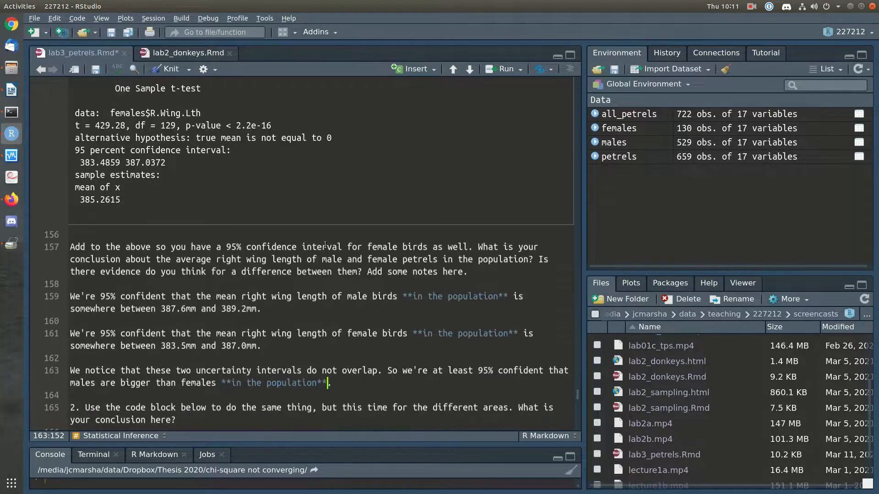
pyautogui.press('Down')
pyautogui.hotkey('ctrl', 's')
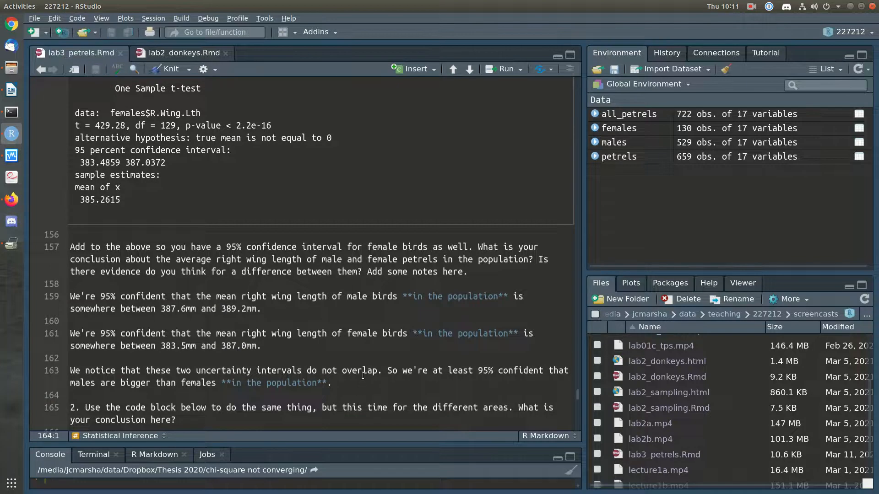
# Run the question 2 chunk for Area A and check its 95% confidence interval for right wing length.
pyautogui.scroll(-1, 362, 371)
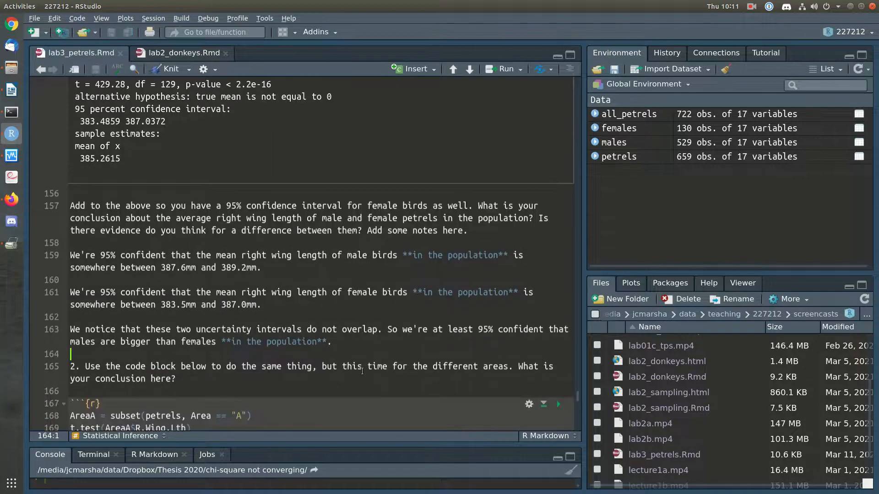
pyautogui.scroll(1, 362, 371)
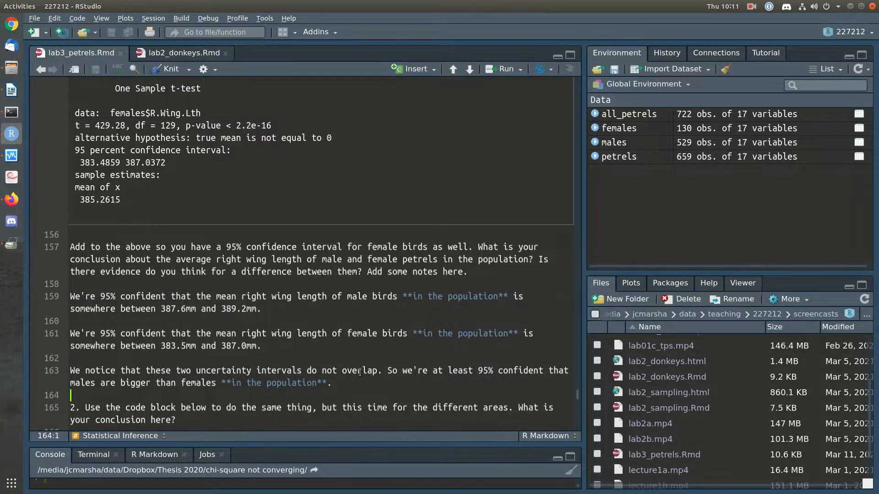
pyautogui.scroll(4, 360, 372)
pyautogui.scroll(-5, 360, 371)
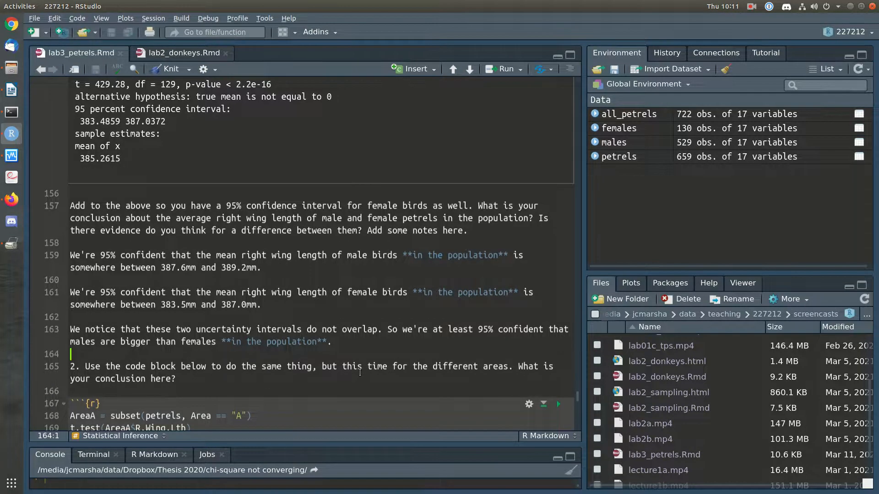
pyautogui.scroll(-2, 360, 372)
pyautogui.click(360, 371)
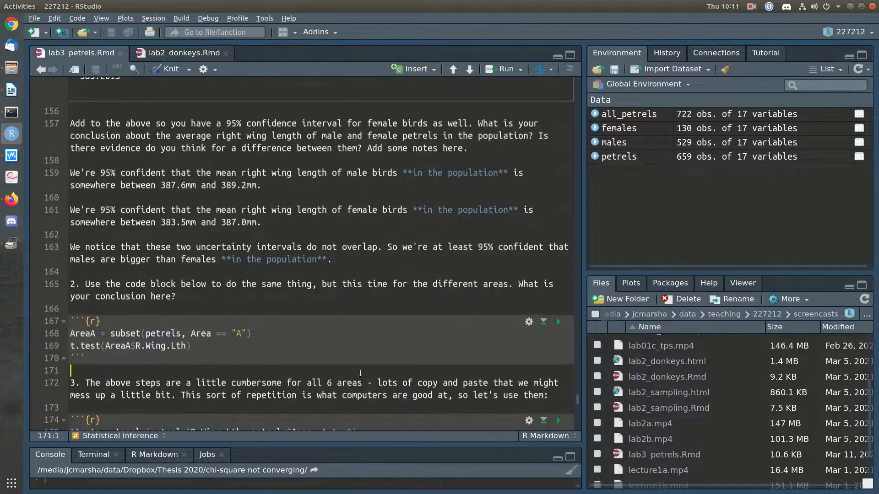
pyautogui.scroll(-1, 437, 386)
pyautogui.scroll(-1, 438, 386)
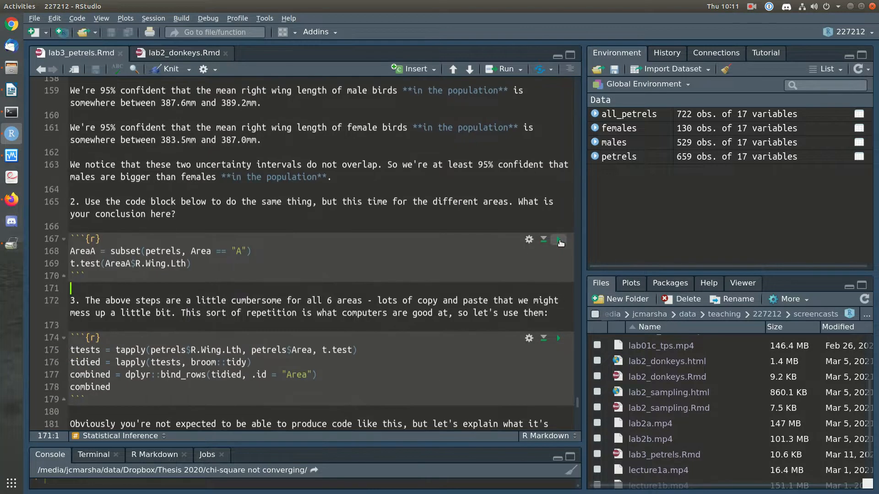
pyautogui.click(560, 241)
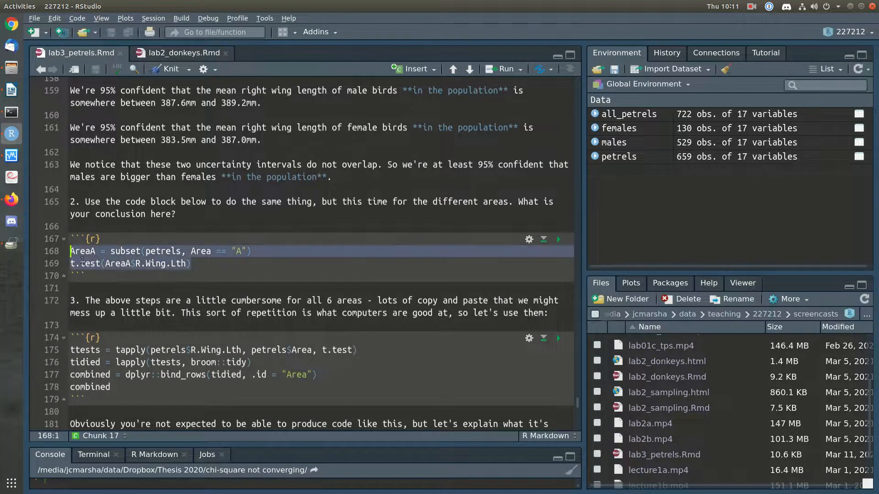
pyautogui.click(246, 262)
pyautogui.click(558, 239)
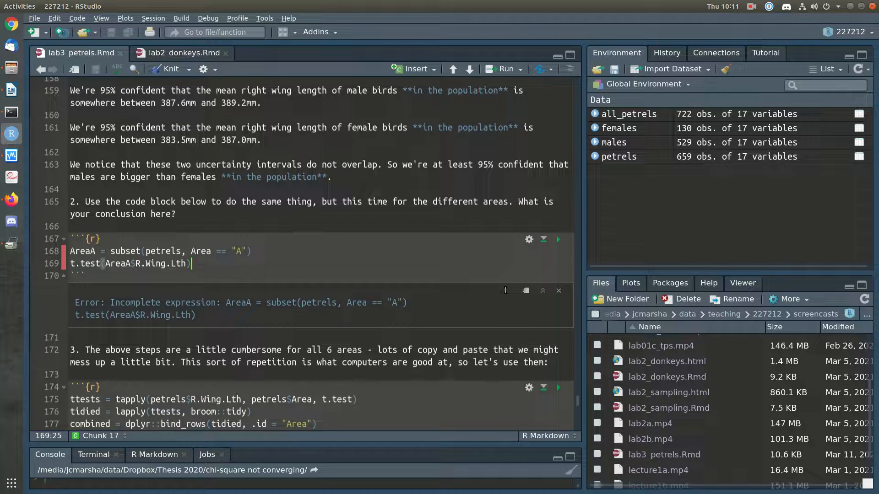
pyautogui.click(559, 239)
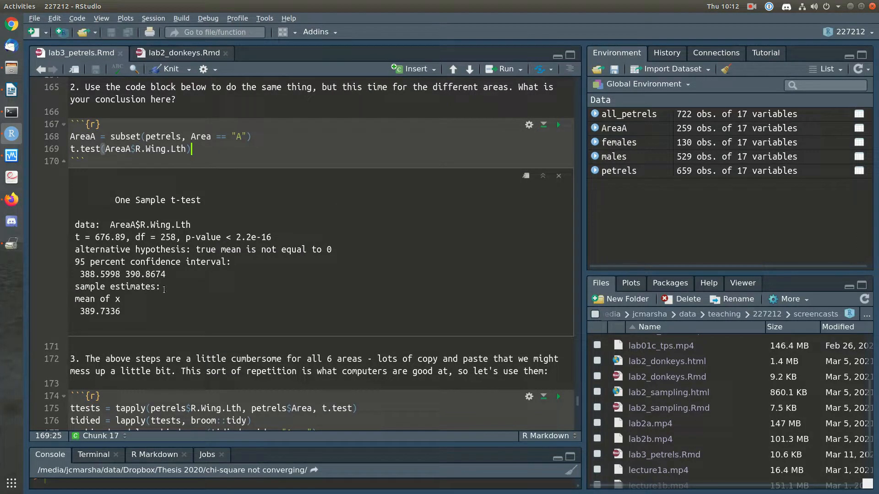
pyautogui.moveTo(81, 273); pyautogui.dragTo(156, 274)
# Copy the AreaA subset and t.test lines and paste five duplicates below them in the question 2 chunk.
pyautogui.moveTo(194, 149); pyautogui.dragTo(54, 138)
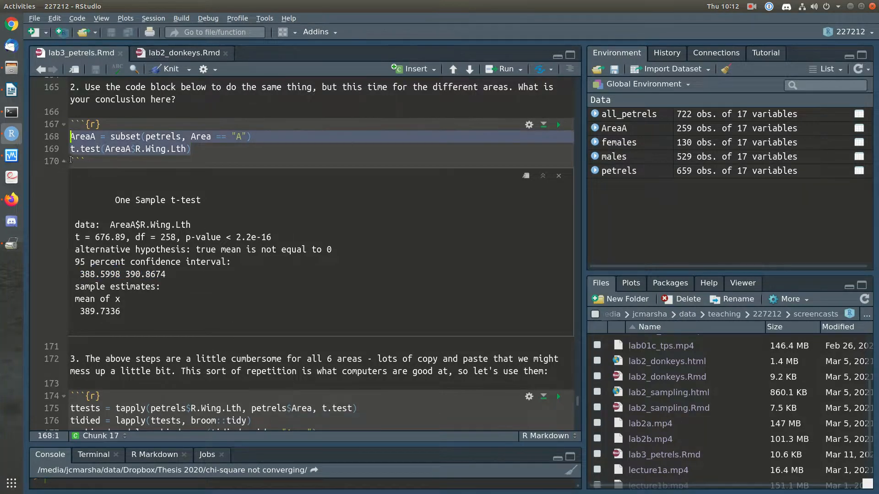
pyautogui.hotkey('ctrl', 'c')
pyautogui.click(70, 161)
pyautogui.hotkey('ctrl', 'v')
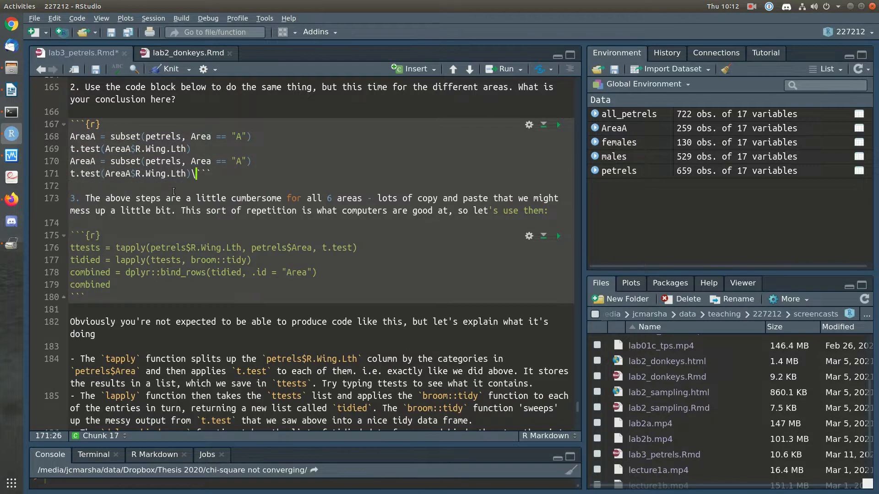
pyautogui.press('Return')
pyautogui.hotkey('ctrl', 'v')
pyautogui.press('Return')
pyautogui.hotkey('ctrl', 'v')
pyautogui.press('Return')
pyautogui.hotkey('ctrl', 'v')
pyautogui.press('Return')
pyautogui.hotkey('ctrl', 'v')
pyautogui.press('Return')
pyautogui.press('Up')
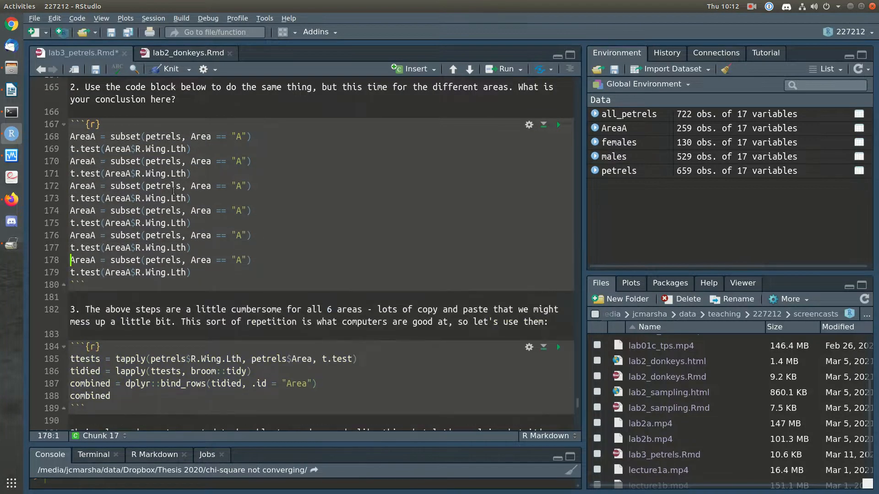
# Rename the subset variables in the five duplicates to AreaB, AreaC, AreaD, AreaE and AreaF.
pyautogui.click(95, 160)
pyautogui.press('BackSpace')
pyautogui.write('B')
pyautogui.press('Down')
pyautogui.press('Down')
pyautogui.press('BackSpace')
pyautogui.write('C')
pyautogui.press('Down')
pyautogui.press('Down')
pyautogui.press('BackSpace')
pyautogui.write('D')
pyautogui.press('Down')
pyautogui.press('Down')
pyautogui.press('BackSpace')
pyautogui.write('E')
pyautogui.press('Down')
pyautogui.press('Down')
pyautogui.press('BackSpace')
pyautogui.write('F')
# Change the Area filter values in the duplicated subset lines to "B", "C", "D", "E" and "F".
pyautogui.click(241, 161)
pyautogui.press('Down')
pyautogui.press('Down')
pyautogui.press('BackSpace')
pyautogui.write('C')
pyautogui.press('Down')
pyautogui.press('Down')
pyautogui.press('BackSpace')
pyautogui.write('D')
pyautogui.press('Down')
pyautogui.press('Down')
pyautogui.press('BackSpace')
pyautogui.write('E')
pyautogui.press('Down')
pyautogui.press('Down')
pyautogui.press('BackSpace')
pyautogui.write('F')
# Make the duplicated t.test lines use AreaB, AreaC, AreaD, AreaE and AreaF, each matching the subset above it.
pyautogui.click(132, 272)
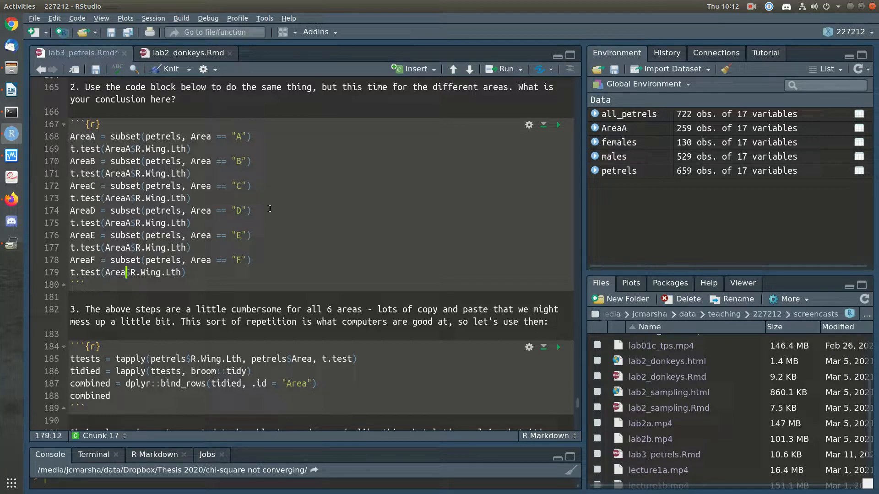
pyautogui.press('Up')
pyautogui.press('BackSpace')
pyautogui.write('E')
pyautogui.press('Up')
pyautogui.press('Up')
pyautogui.press('BackSpace')
pyautogui.write('D')
pyautogui.press('Up')
pyautogui.press('Up')
pyautogui.press('BackSpace')
pyautogui.write('C')
pyautogui.press('Up')
pyautogui.press('Up')
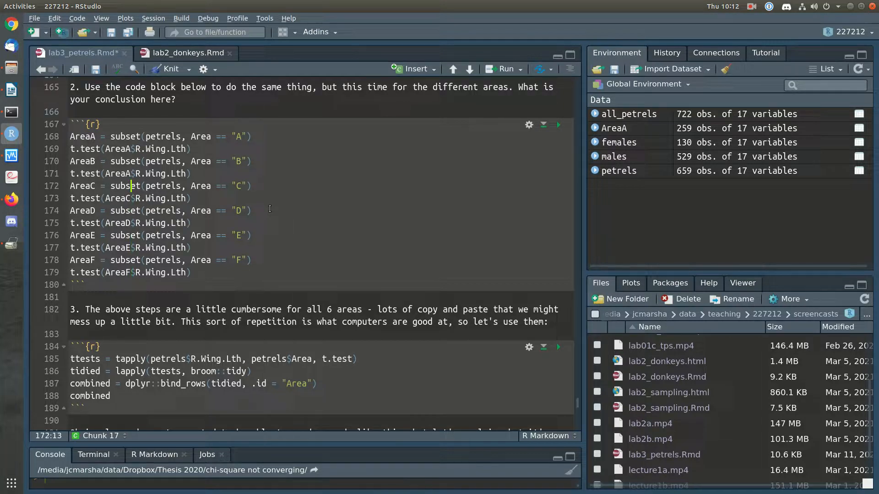
pyautogui.press('BackSpace')
pyautogui.write('B')
# Run the question 2 chunk and compare the 95% confidence intervals for the areas, particularly Area E.
pyautogui.click(558, 124)
pyautogui.scroll(-10, 326, 273)
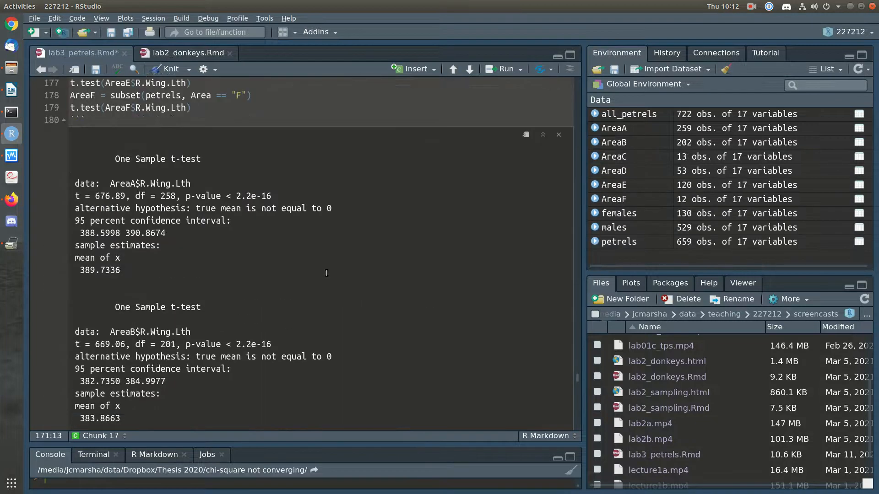
pyautogui.scroll(-10, 326, 273)
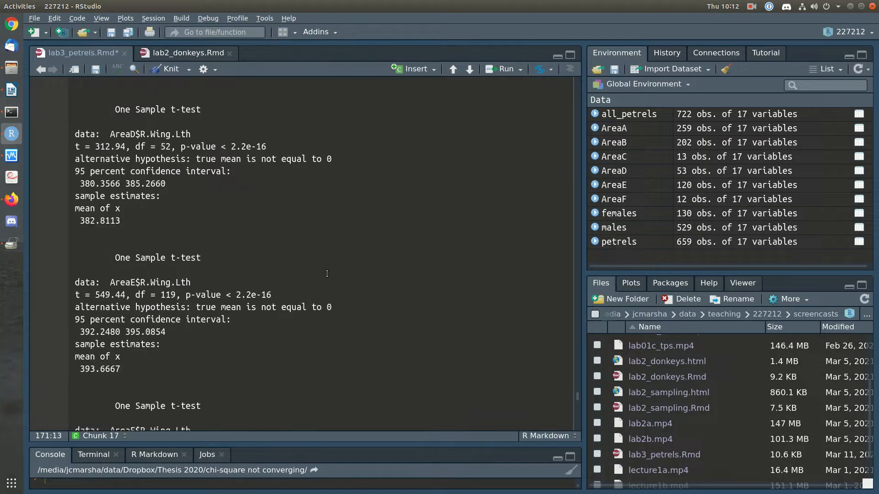
pyautogui.scroll(-2, 327, 273)
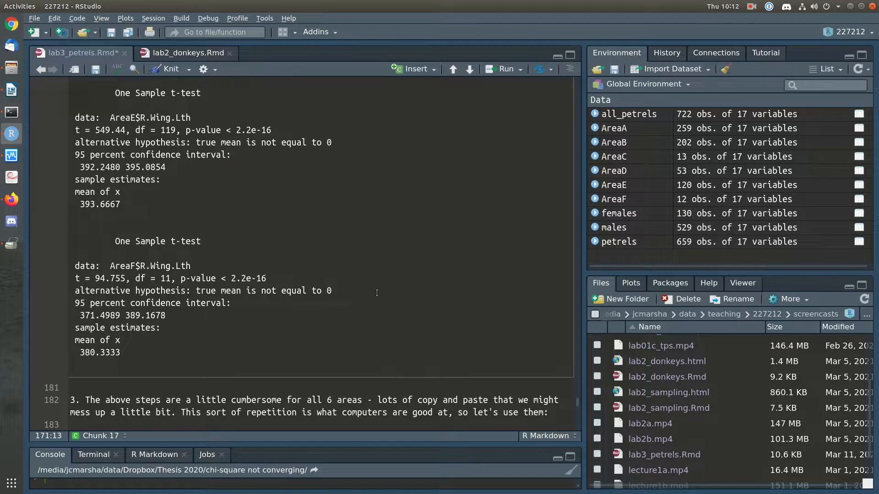
pyautogui.scroll(2, 364, 302)
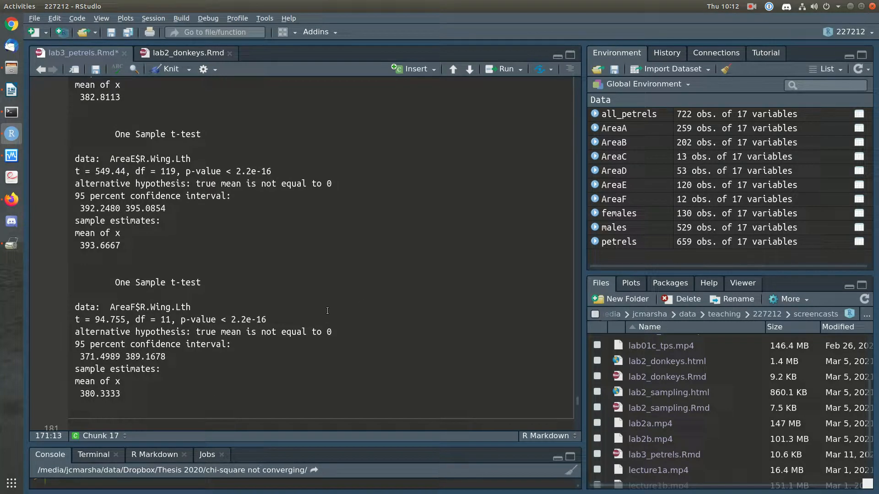
pyautogui.scroll(2, 273, 363)
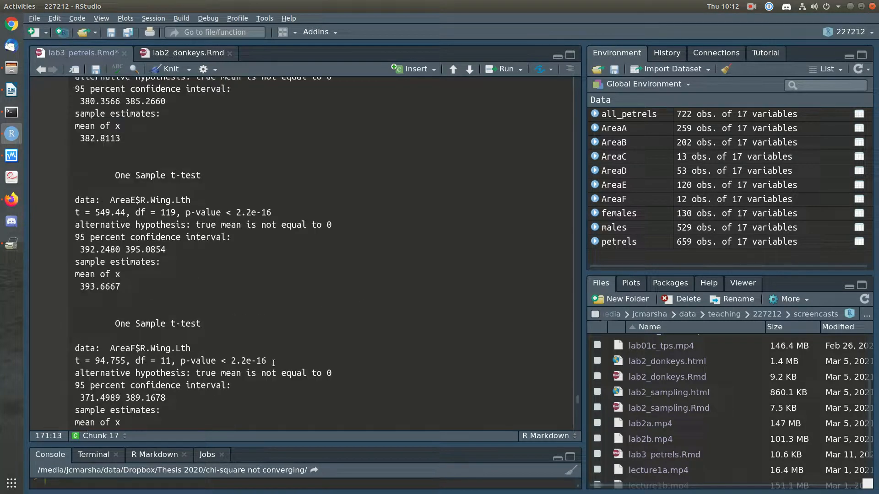
pyautogui.moveTo(80, 248); pyautogui.dragTo(163, 249)
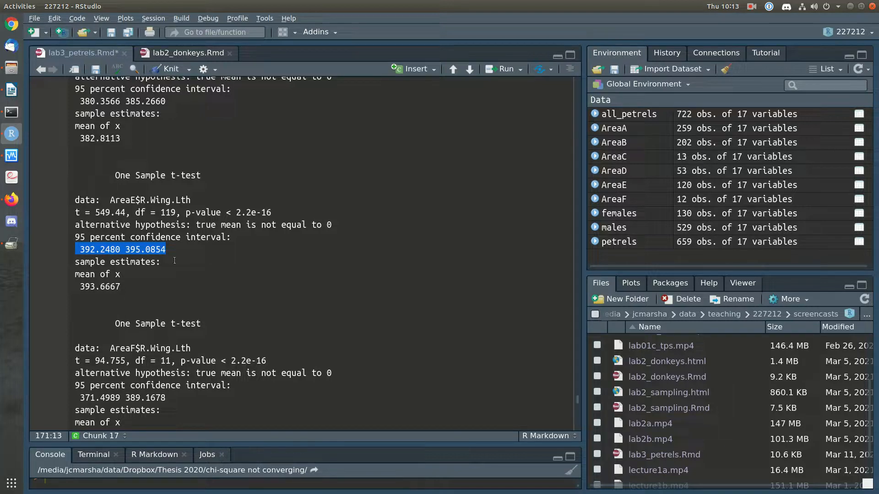
# Compare Area E's 95% confidence interval with the intervals of the other areas in the question 2 output.
pyautogui.scroll(1, 175, 260)
pyautogui.scroll(-2, 178, 295)
pyautogui.click(166, 348)
pyautogui.moveTo(170, 357); pyautogui.dragTo(126, 359)
pyautogui.scroll(5, 156, 256)
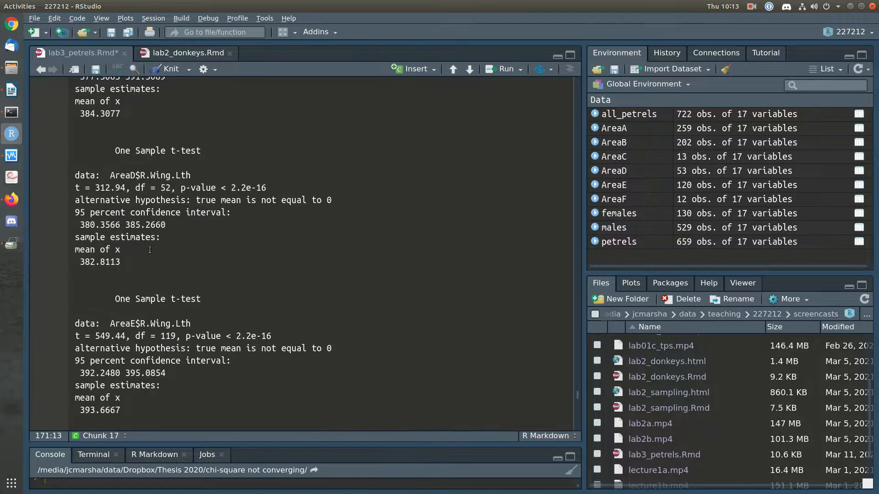
pyautogui.moveTo(123, 225); pyautogui.dragTo(165, 243)
pyautogui.scroll(5, 163, 224)
pyautogui.scroll(4, 165, 243)
pyautogui.click(123, 216)
pyautogui.moveTo(123, 216); pyautogui.dragTo(160, 216)
pyautogui.scroll(4, 157, 216)
pyautogui.moveTo(122, 192); pyautogui.dragTo(166, 192)
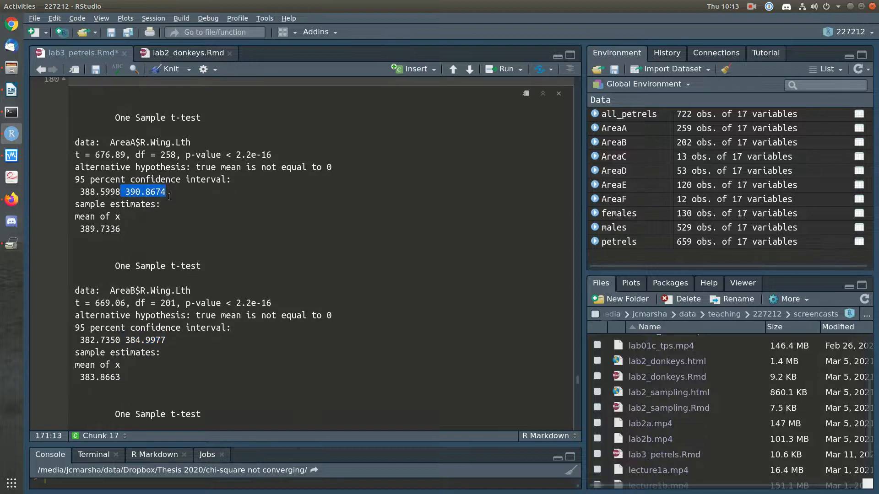
pyautogui.scroll(3, 168, 197)
pyautogui.scroll(-20, 294, 287)
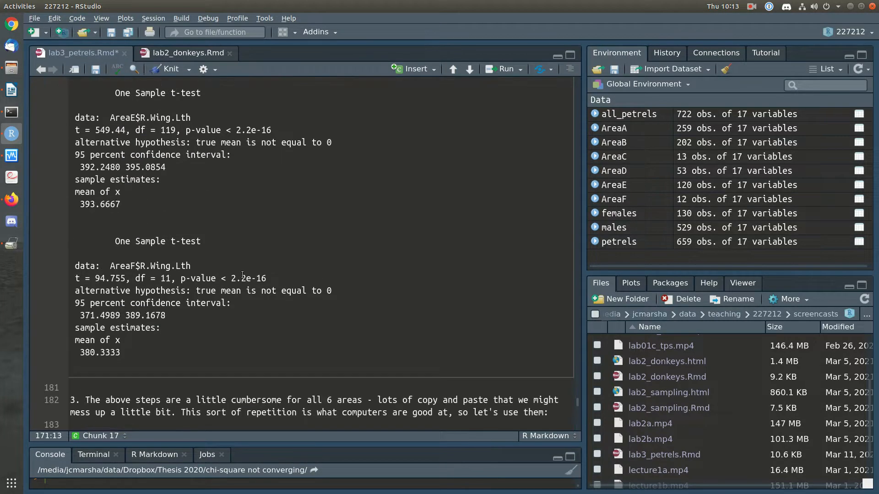
# Below the question 2 output, start the answer with "Our conclusion from all these intervals is that area E birds".
pyautogui.click(197, 305)
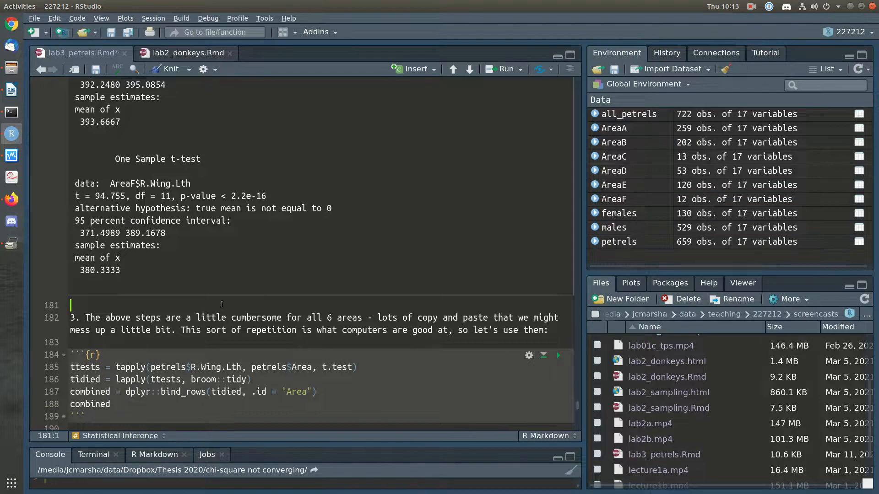
pyautogui.scroll(3, 221, 305)
pyautogui.scroll(-3, 223, 304)
pyautogui.press('Return')
pyautogui.write('Our conclusion from all these intervals is that area E birds are larger tha')
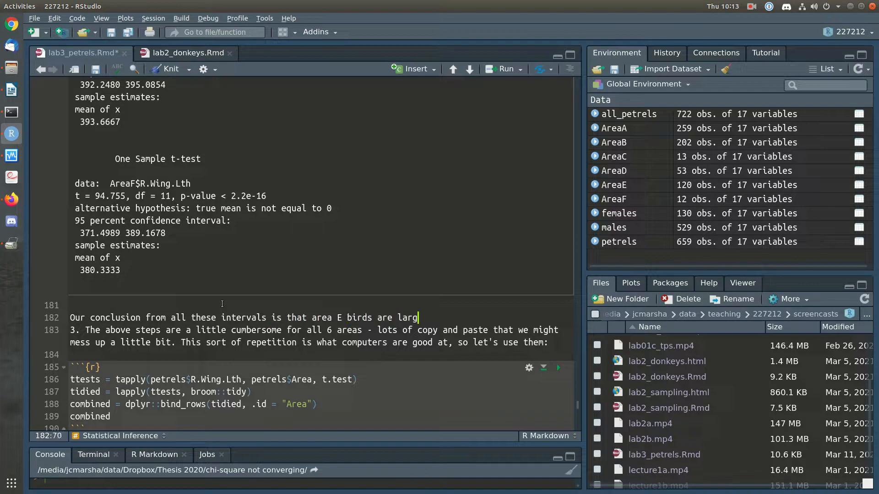
pyautogui.press('BackSpace')
pyautogui.press('BackSpace')
pyautogui.press('BackSpace')
pyautogui.write('on average (')
pyautogui.press('BackSpace')
pyautogui.press('BackSpace')
pyautogui.press('BackSpace')
pyautogui.press('BackSpace')
pyautogui.press('BackSpace')
pyautogui.press('BackSpace')
pyautogui.press('BackSpace')
pyautogui.press('BackSpace')
pyautogui.press('BackSpace')
pyautogui.press('BackSpace')
pyautogui.press('BackSpace')
pyautogui.press('BackSpace')
pyautogui.press('BackSpace')
pyautogui.press('BackSpace')
pyautogui.press('BackSpace')
pyautogui.press('BackSpace')
pyautogui.press('BackSpace')
pyautogui.press('BackSpace')
pyautogui.press('BackSpace')
pyautogui.press('BackSpace')
pyautogui.press('BackSpace')
# Finish the conclusion with "**in the population** have a larger mean right wing length.", add a line break and save the document.
pyautogui.write('s **in the population** havea')
pyautogui.press('BackSpace')
pyautogui.write('a ,')
pyautogui.press('BackSpace')
pyautogui.write('larger mean rig')
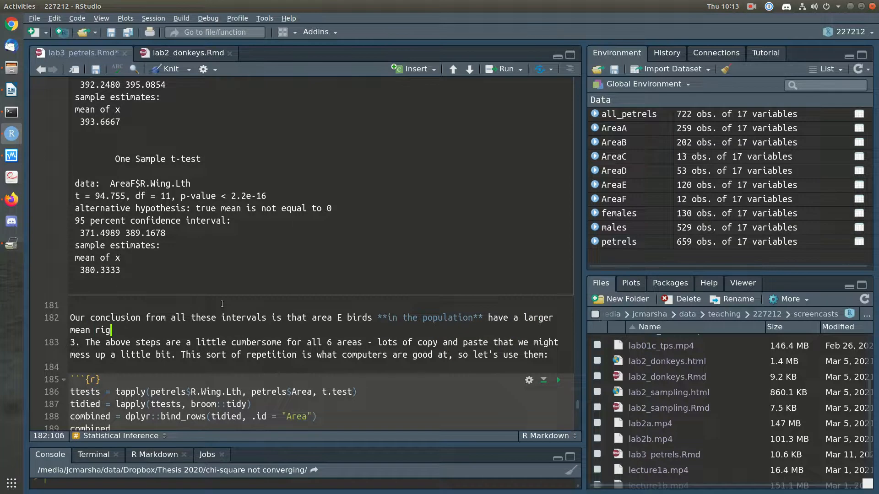
pyautogui.write('ht wing length.')
pyautogui.press('Return')
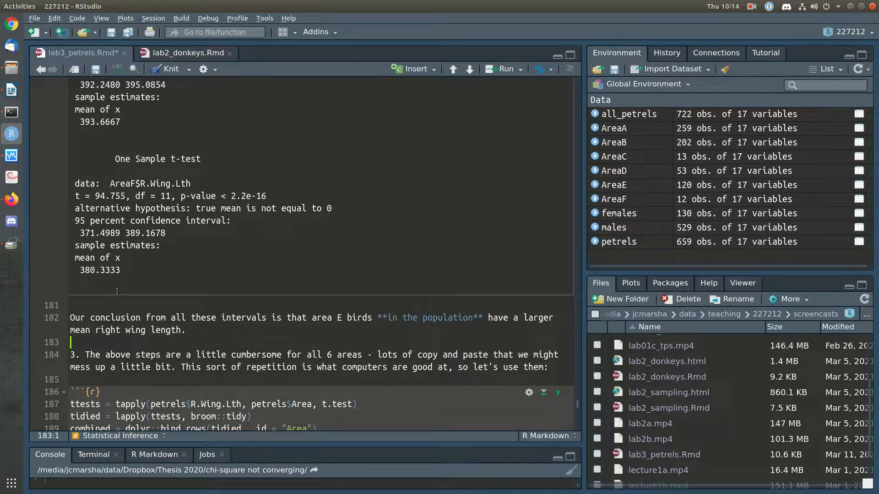
pyautogui.hotkey('ctrl', 's')
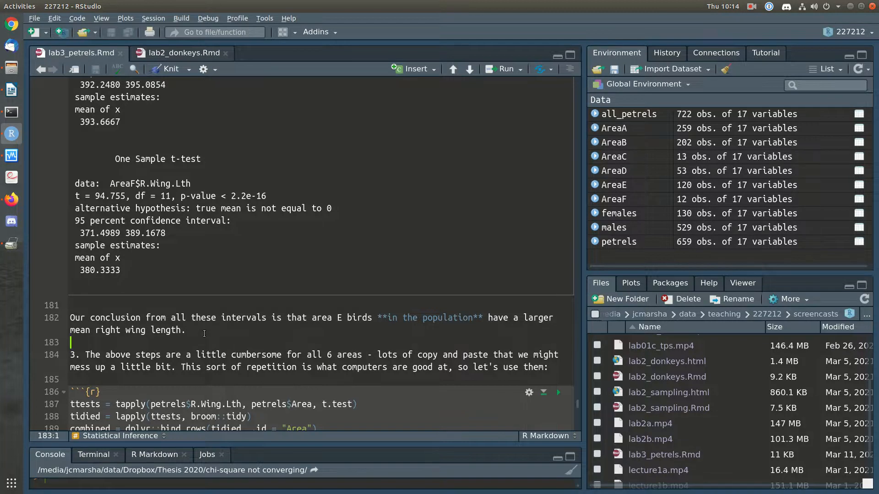
# Review the repeated subset and t.test lines in the question 2 chunk and their output for each area.
pyautogui.scroll(-3, 204, 333)
pyautogui.scroll(20, 227, 335)
pyautogui.scroll(5, 226, 335)
pyautogui.moveTo(191, 355); pyautogui.dragTo(70, 219)
pyautogui.click(343, 324)
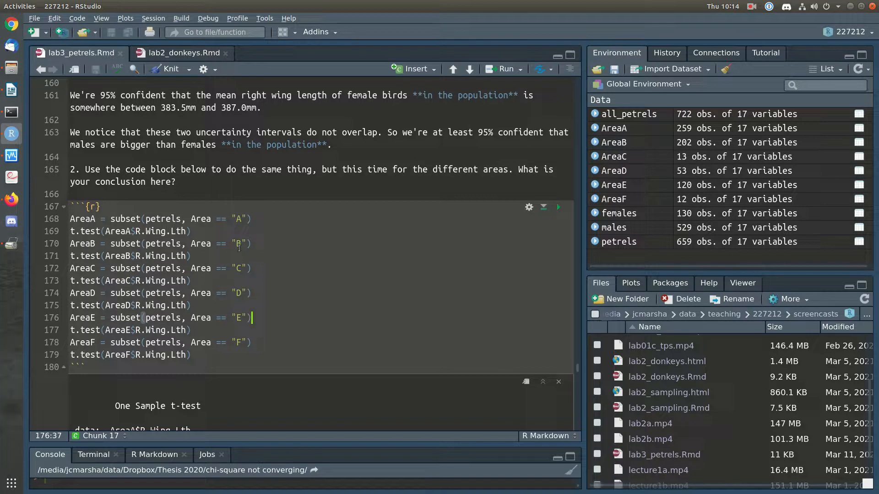
pyautogui.click(234, 268)
pyautogui.click(91, 270)
pyautogui.click(121, 280)
pyautogui.press('Right')
pyautogui.press('Right')
pyautogui.scroll(-6, 289, 306)
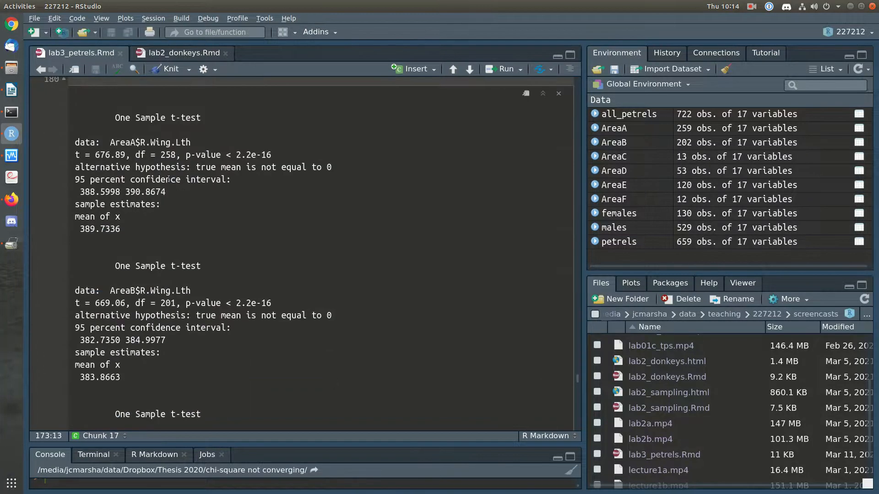
pyautogui.scroll(-18, 170, 288)
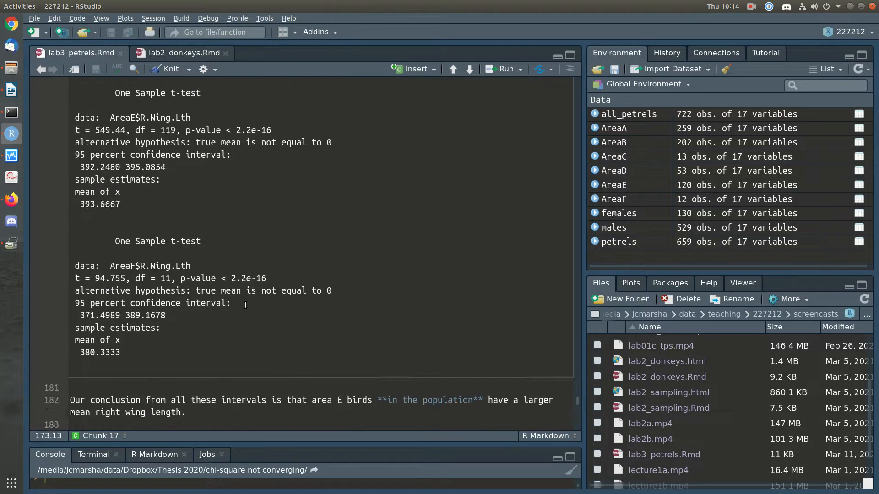
# Run the question 3 chunk and widen the editor pane so the results table shows the conf.high column.
pyautogui.click(235, 292)
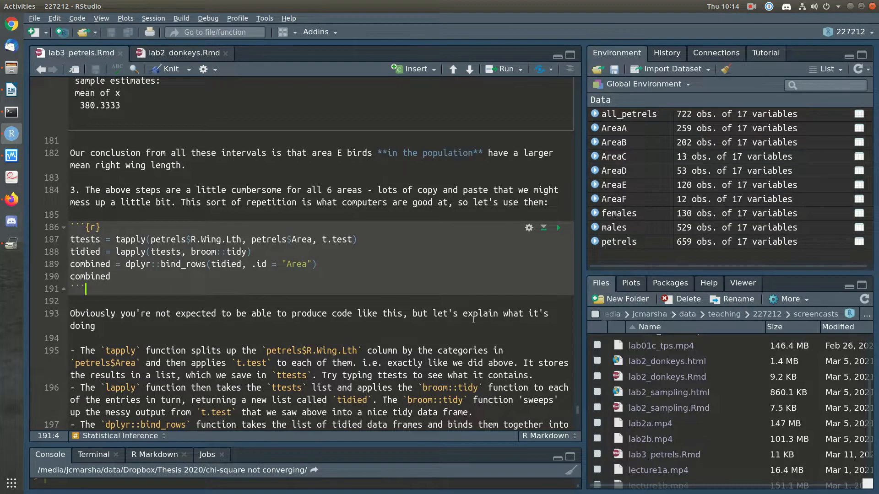
pyautogui.scroll(-1, 482, 321)
pyautogui.scroll(16, 274, 212)
pyautogui.scroll(-14, 275, 212)
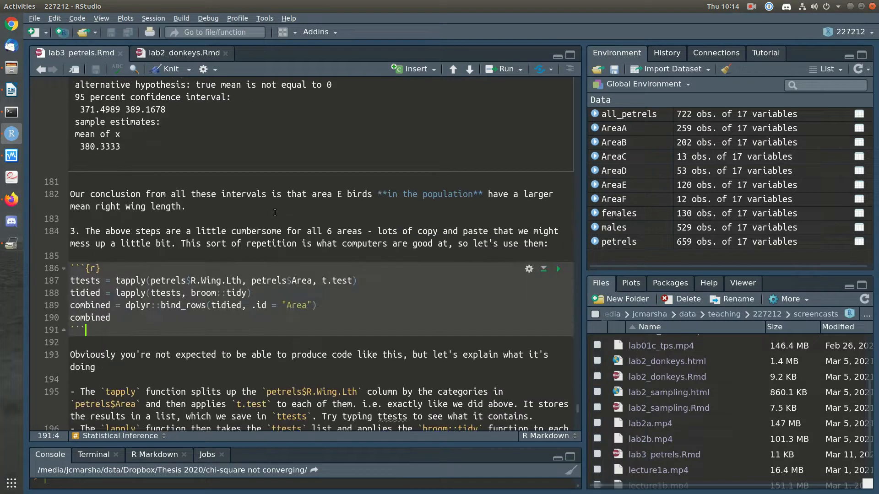
pyautogui.click(558, 271)
pyautogui.scroll(1, 500, 323)
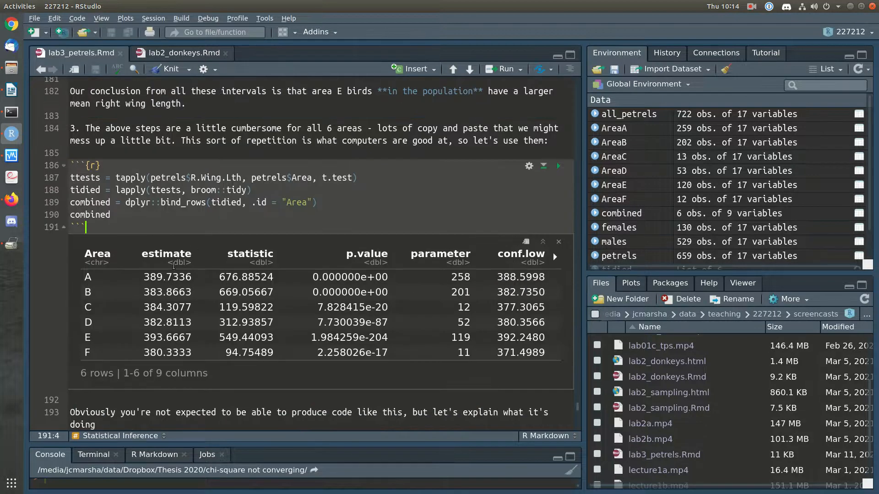
pyautogui.moveTo(584, 329); pyautogui.dragTo(643, 329)
pyautogui.scroll(-1, 475, 209)
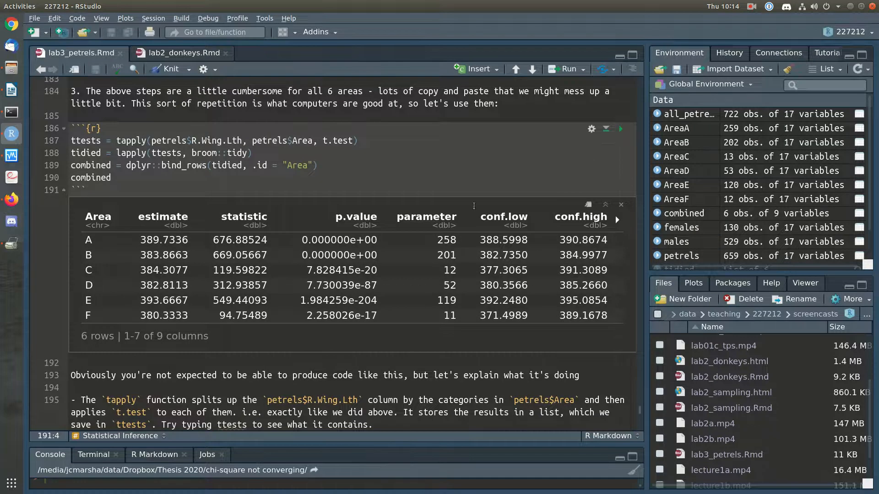
pyautogui.scroll(1, 474, 209)
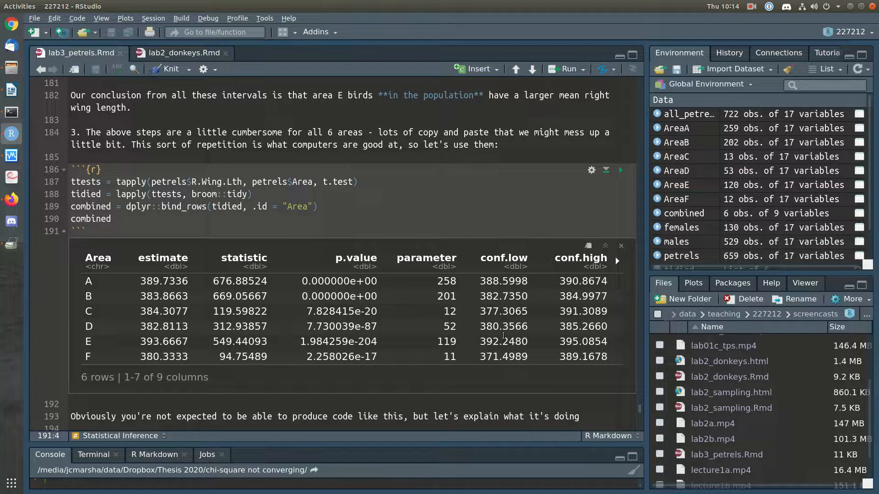
# Examine the estimate and confidence limits for Area A and the confidence limits for Area E in the combined table.
pyautogui.moveTo(144, 280); pyautogui.dragTo(188, 281)
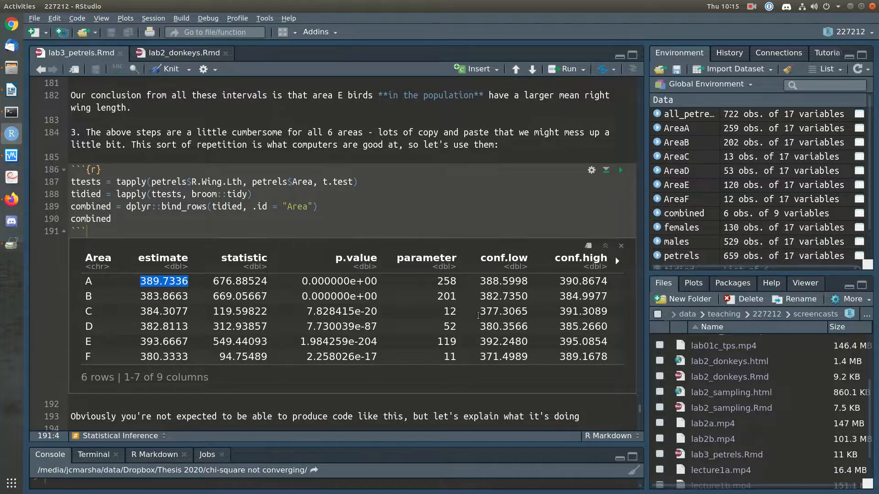
pyautogui.moveTo(480, 281); pyautogui.dragTo(528, 281)
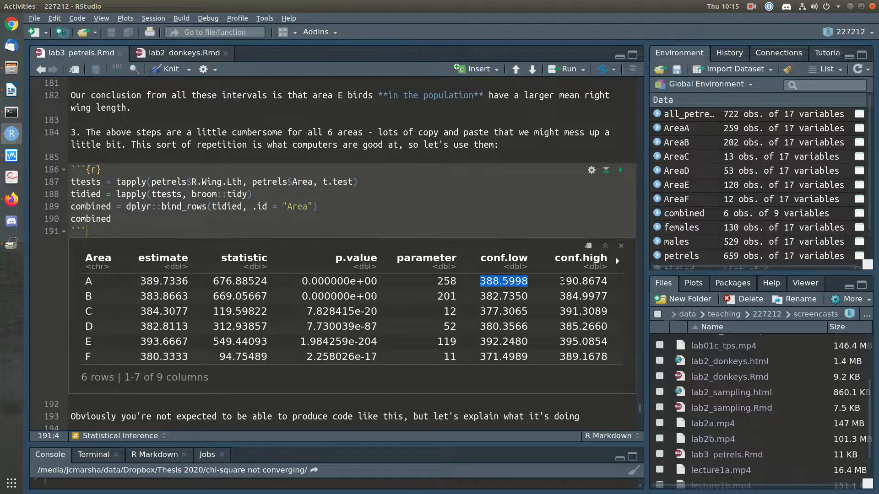
pyautogui.click(590, 282)
pyautogui.moveTo(604, 281); pyautogui.dragTo(481, 283)
pyautogui.click(490, 366)
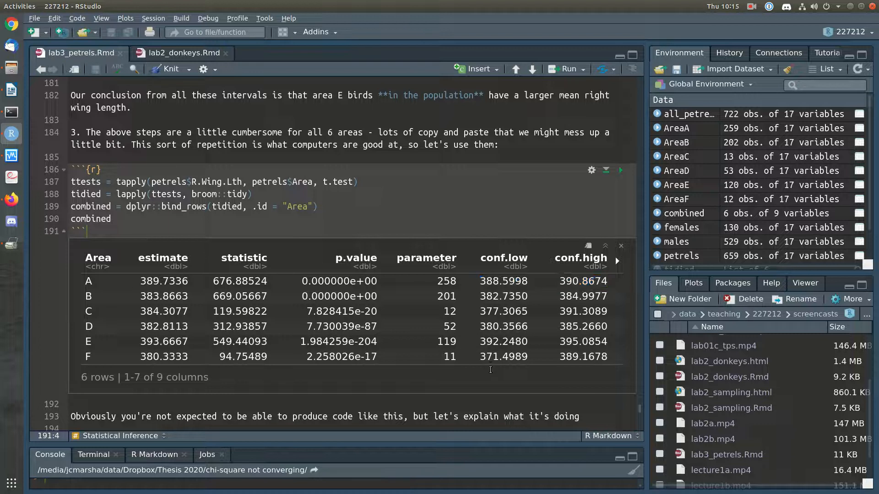
pyautogui.moveTo(480, 345); pyautogui.dragTo(607, 344)
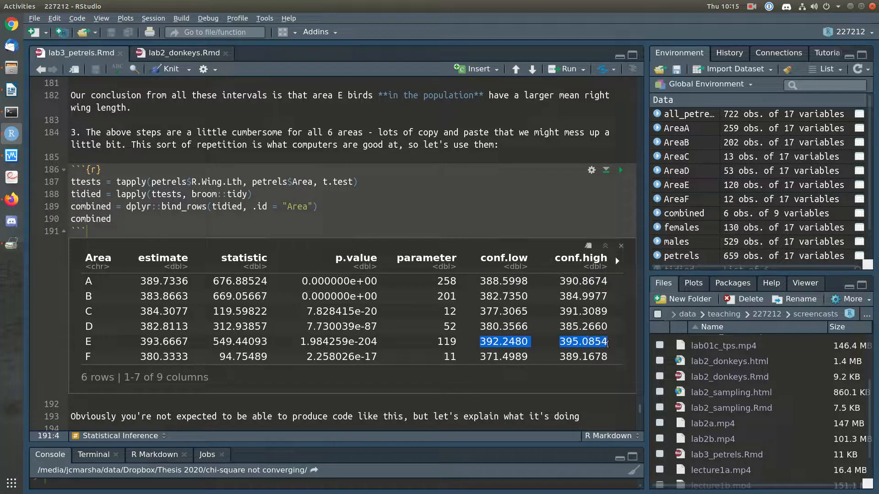
pyautogui.click(492, 345)
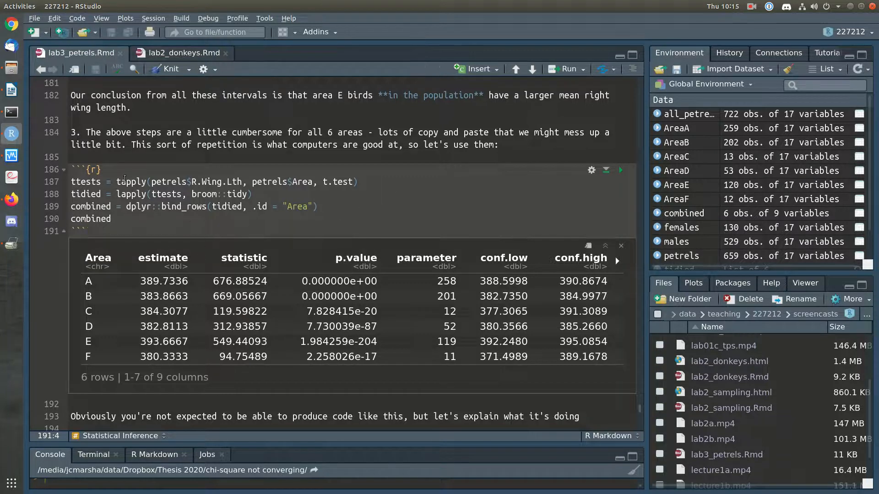
# Examine the arguments of the tapply call and compare it with the repeated t.test code in question 2.
pyautogui.click(117, 182)
pyautogui.moveTo(242, 181); pyautogui.dragTo(152, 182)
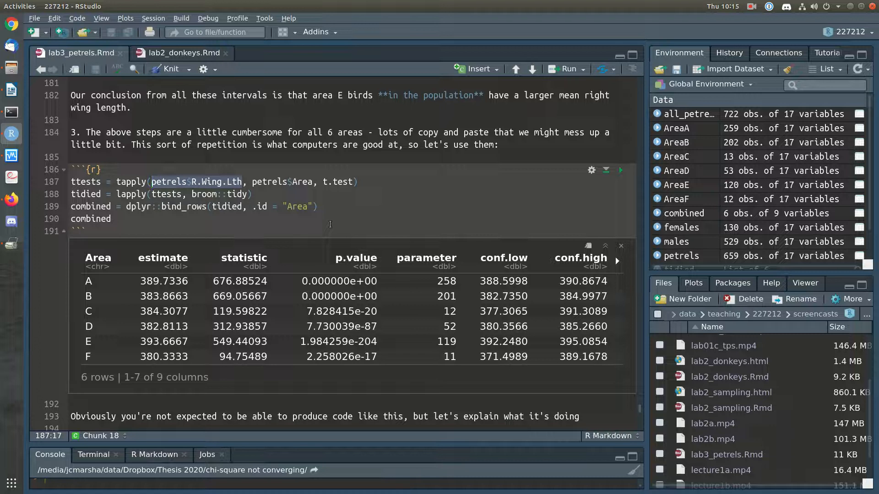
pyautogui.moveTo(312, 181); pyautogui.dragTo(253, 182)
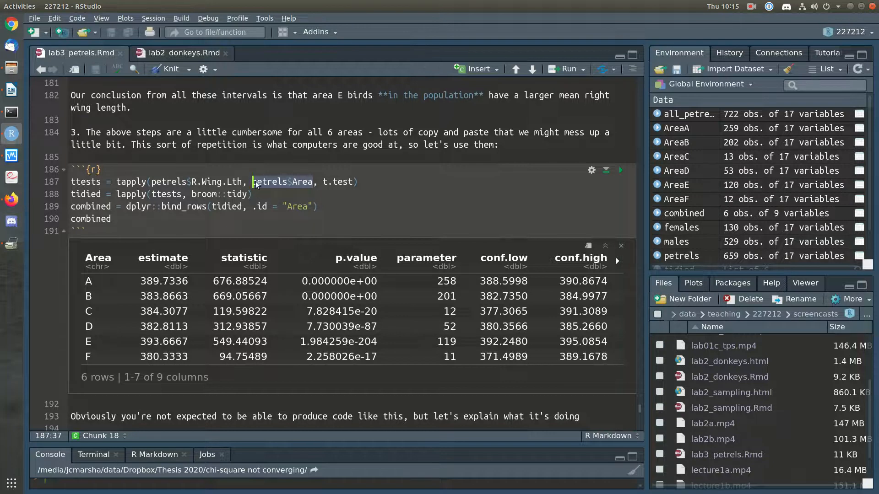
pyautogui.moveTo(354, 182); pyautogui.dragTo(323, 183)
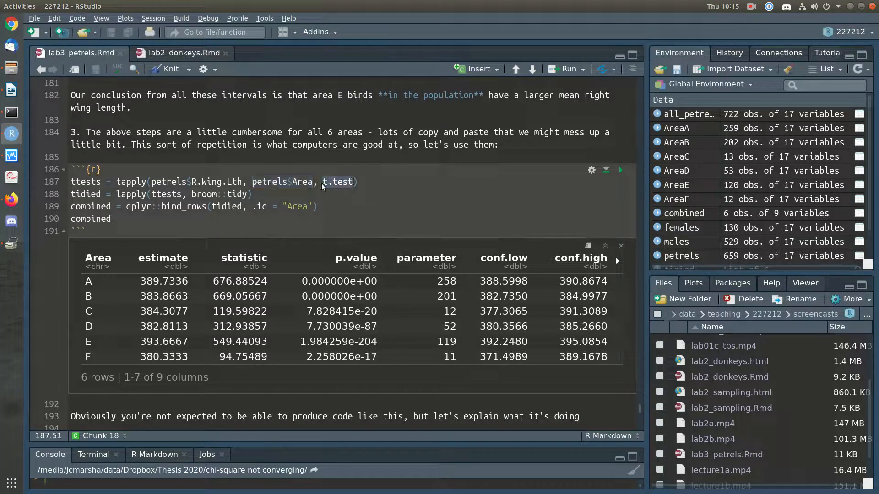
pyautogui.scroll(10, 175, 182)
pyautogui.scroll(10, 175, 182)
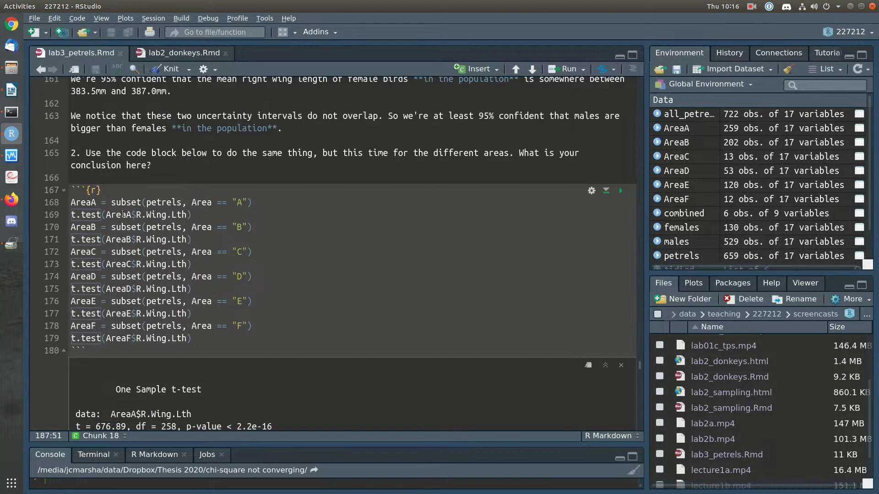
pyautogui.scroll(-15, 472, 367)
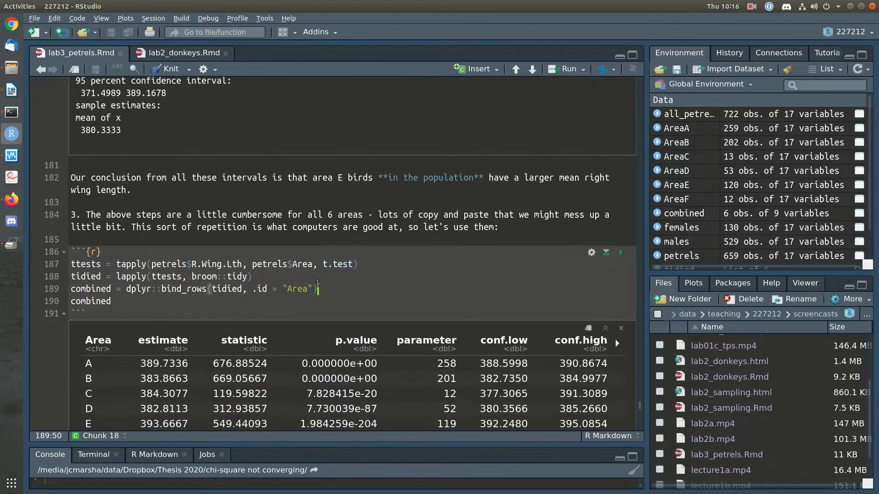
# Examine how ttests feeds lapply with broom::tidy, and how dplyr::bind_rows builds the combined table.
pyautogui.click(93, 264)
pyautogui.moveTo(95, 265); pyautogui.dragTo(96, 265)
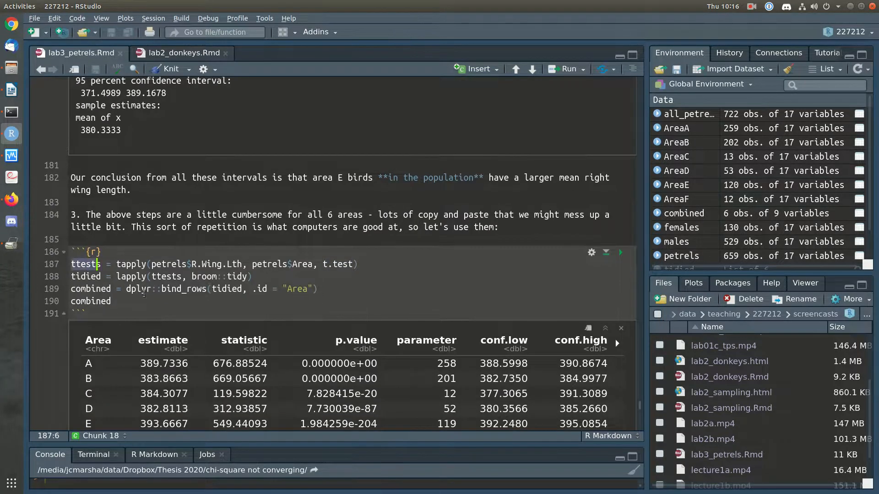
pyautogui.doubleClick(154, 276)
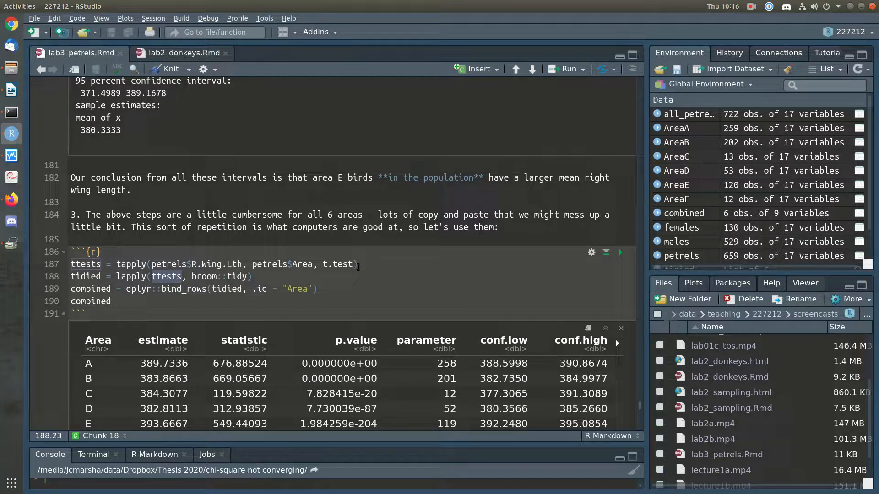
pyautogui.click(355, 275)
pyautogui.moveTo(192, 274); pyautogui.dragTo(247, 274)
pyautogui.click(268, 276)
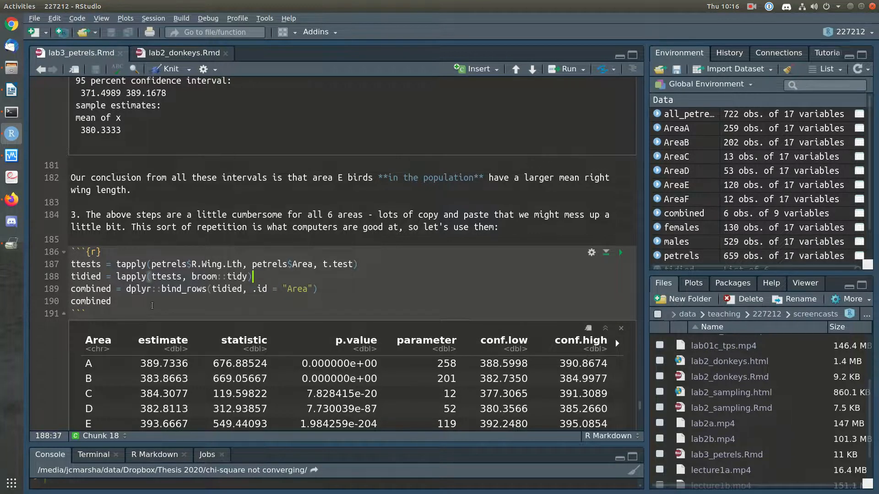
pyautogui.moveTo(126, 289); pyautogui.dragTo(211, 290)
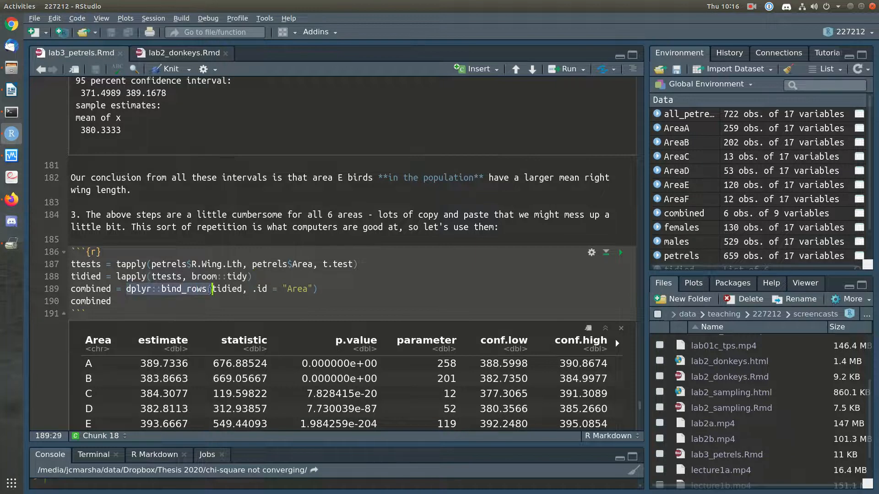
pyautogui.click(232, 314)
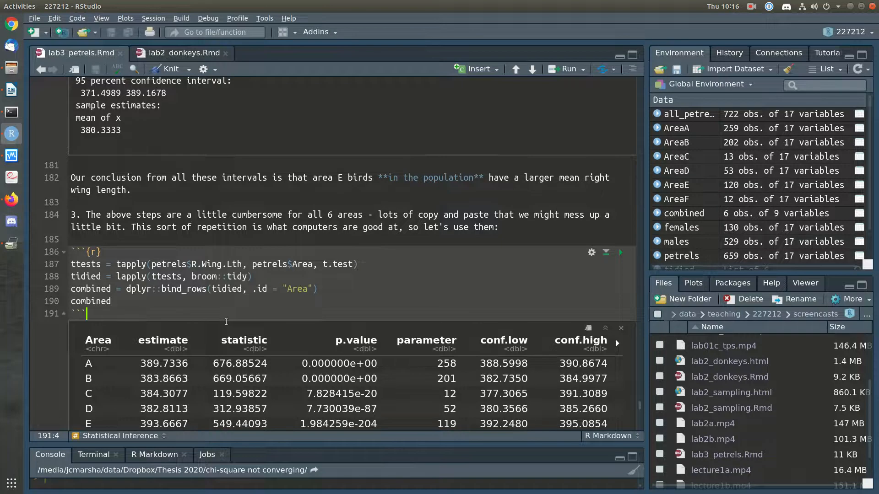
pyautogui.scroll(-2, 226, 321)
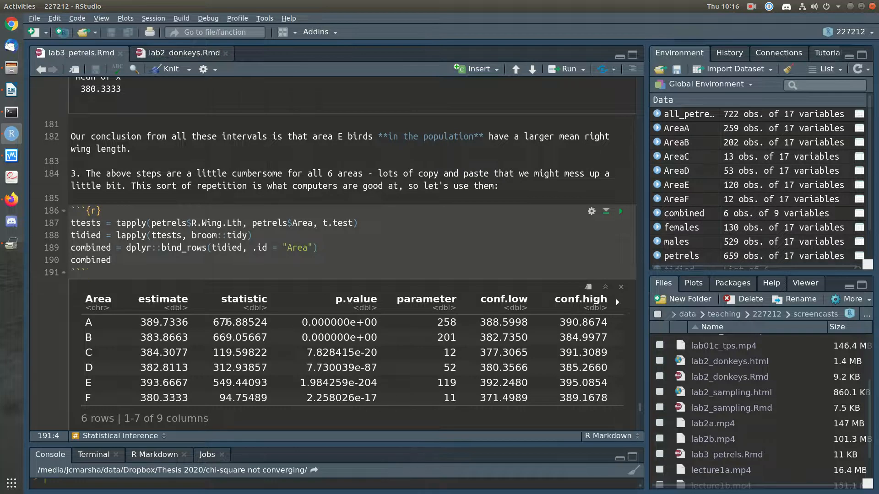
pyautogui.scroll(-1, 250, 325)
pyautogui.doubleClick(90, 218)
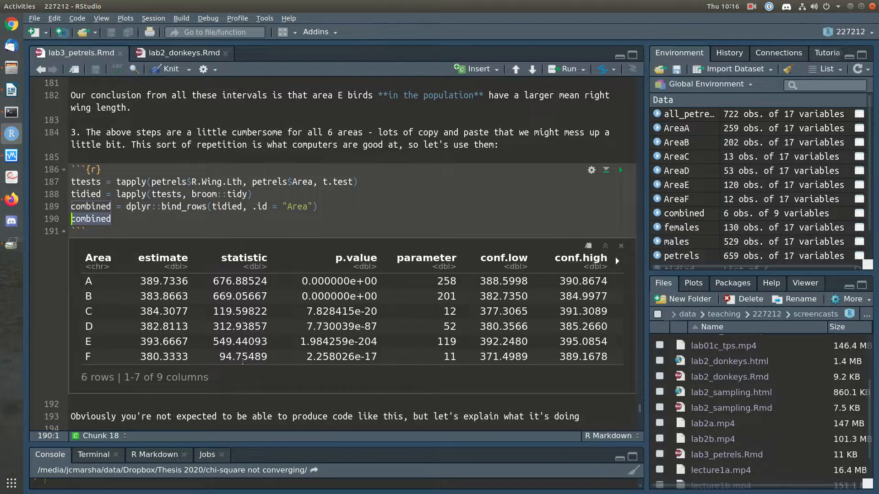
# Read the explanation of the question 3 code below the table, continuing to the question 4 instructions.
pyautogui.scroll(-3, 513, 405)
pyautogui.scroll(3, 513, 405)
pyautogui.scroll(-5, 513, 404)
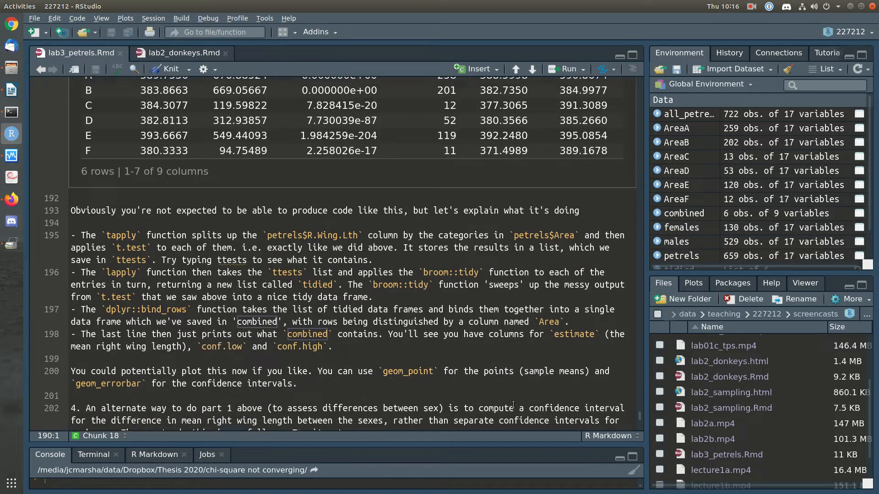
pyautogui.click(250, 354)
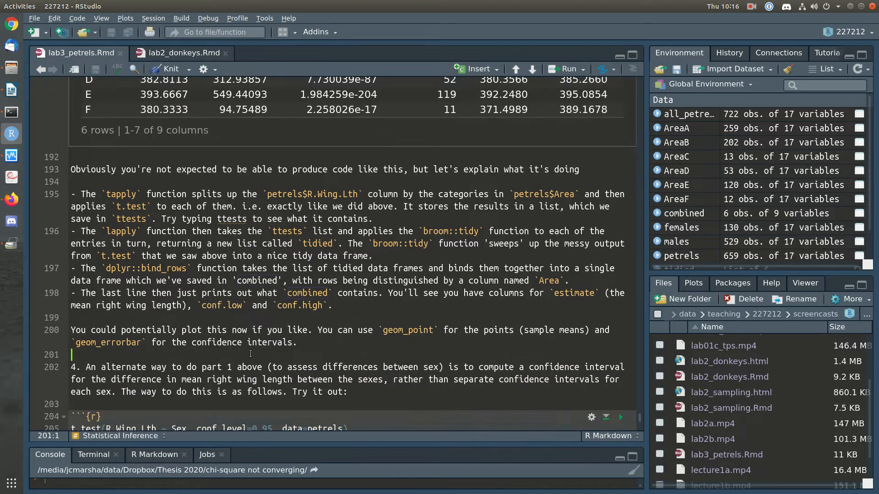
# Insert an empty R code chunk between the plotting suggestion and question 4.
pyautogui.press('Return')
pyautogui.write('```{r}')
pyautogui.press('Return')
pyautogui.write('```')
pyautogui.press('Up')
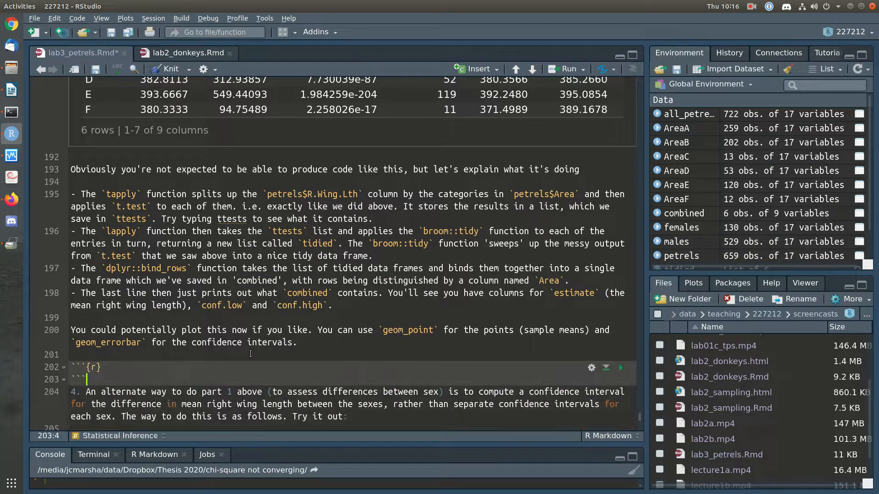
# Write and run ggplot(data=combined) + geom_point(mapping=aes(x=Area, y=estimate)) in the new chunk.
pyautogui.press('End')
pyautogui.press('Return')
pyautogui.write('ggpl')
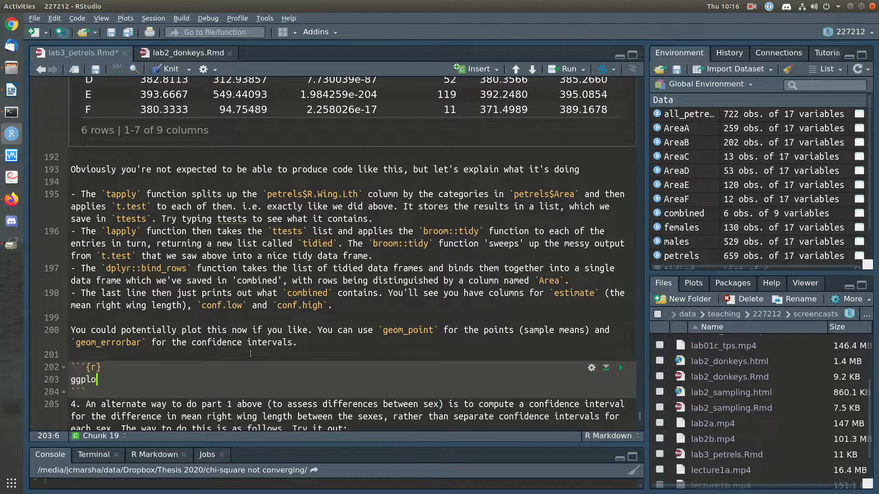
pyautogui.write('ot(data=combined) + geom_point(mapping=aes(x=Area)')
pyautogui.press('Left')
pyautogui.write(', y=')
pyautogui.write('estimate')
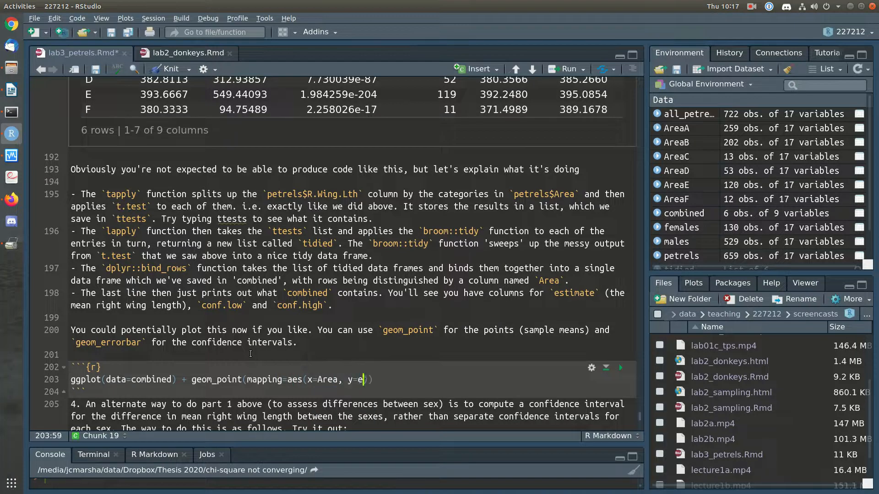
pyautogui.hotkey('ctrl', 'Return')
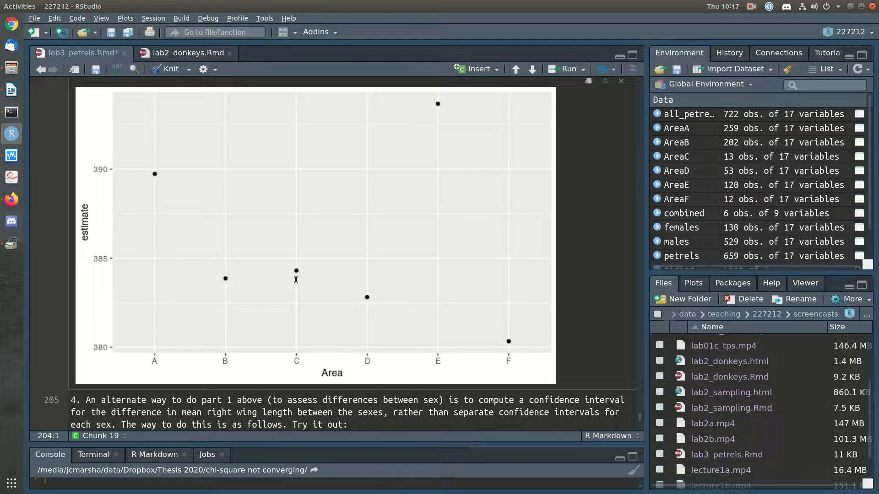
# Split the plot code across lines, add labs(y = "Mean right wing length (mm)") and rerun it.
pyautogui.scroll(3, 463, 164)
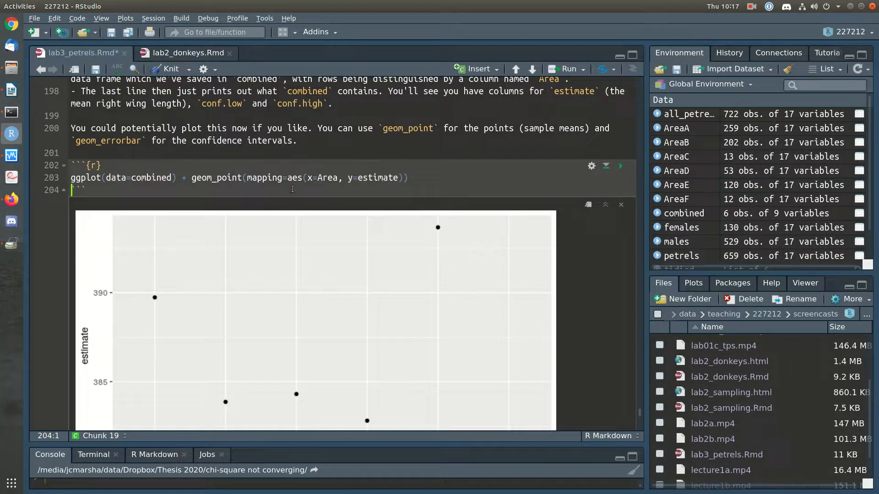
pyautogui.click(193, 180)
pyautogui.press('Return')
pyautogui.press('End')
pyautogui.write('+')
pyautogui.press('Return')
pyautogui.write('labs(r')
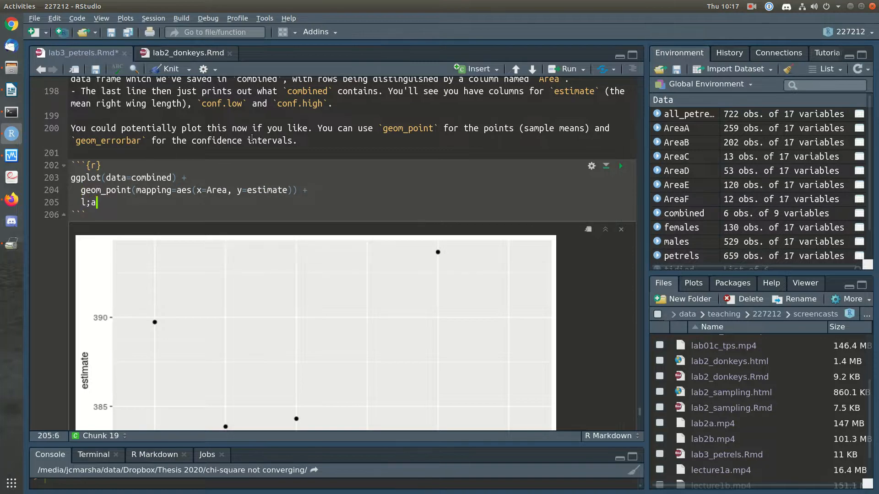
pyautogui.write(' = "Mean right wing length (mm)")')
pyautogui.hotkey('ctrl', 'Return')
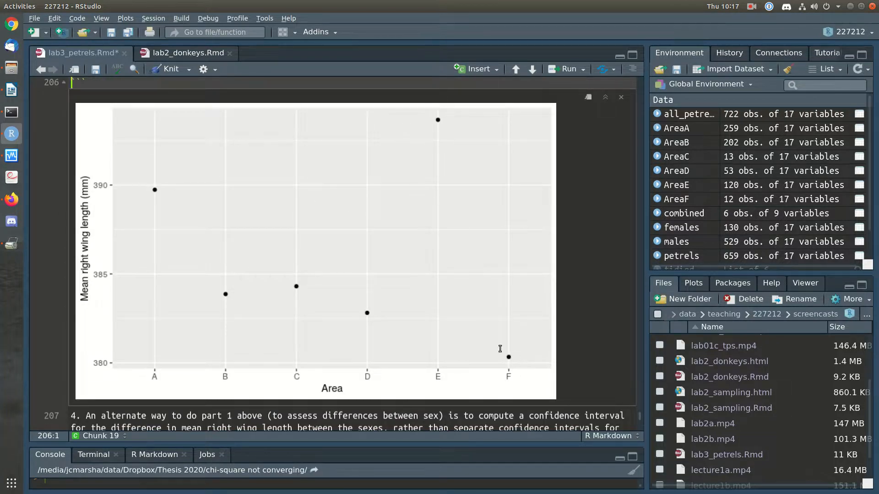
# Duplicate the geom_point line above labs and change the copy's function to geom_errorbar.
pyautogui.scroll(3, 161, 220)
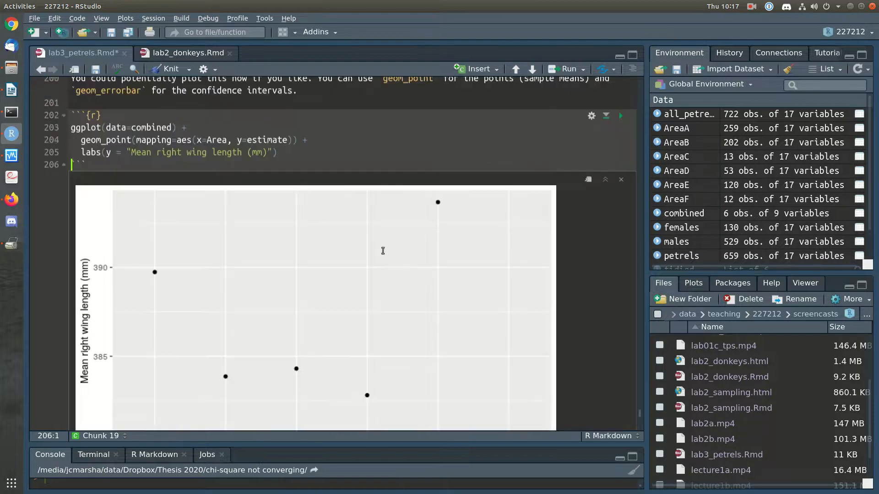
pyautogui.click(307, 152)
pyautogui.press('Home')
pyautogui.write('geom_point(mapping=aes(x=Area, y=estimate)) +')
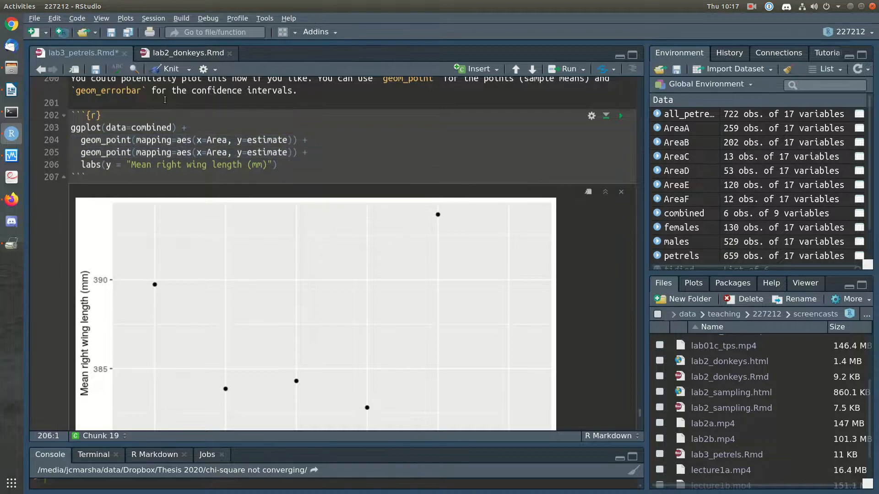
pyautogui.moveTo(106, 152); pyautogui.dragTo(131, 152)
pyautogui.write('err')
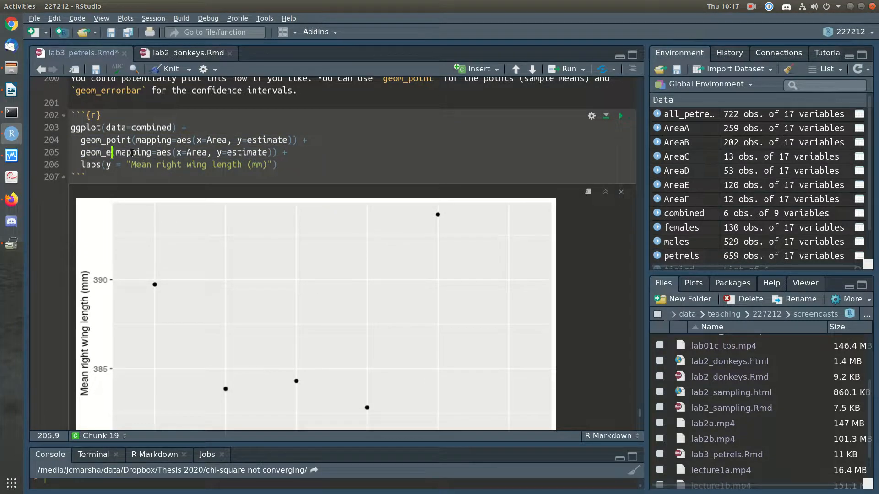
pyautogui.write('orbar')
pyautogui.press('BackSpace')
pyautogui.press('BackSpace')
pyautogui.press('BackSpace')
pyautogui.press('BackSpace')
pyautogui.write('bar')
pyautogui.press('Right')
pyautogui.press('Up')
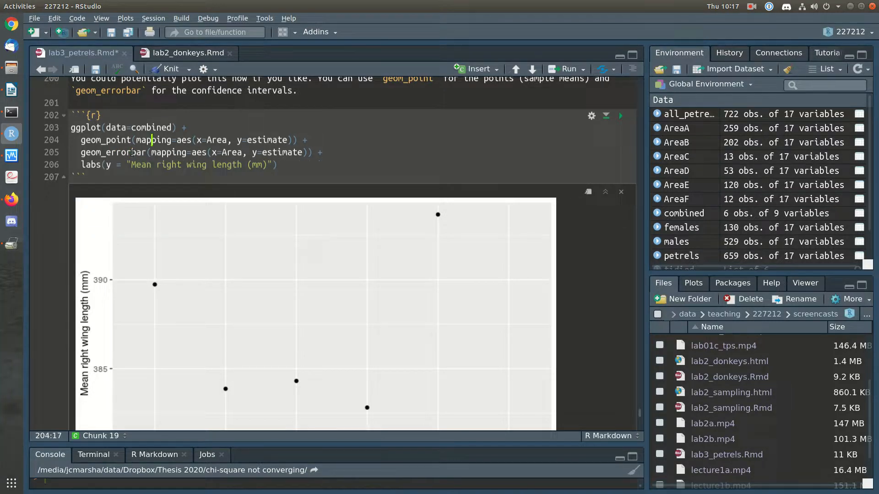
# Open the documentation for geom_errorbar and enlarge the area that shows it.
pyautogui.click(132, 152)
pyautogui.press('F1')
pyautogui.moveTo(645, 365); pyautogui.dragTo(430, 367)
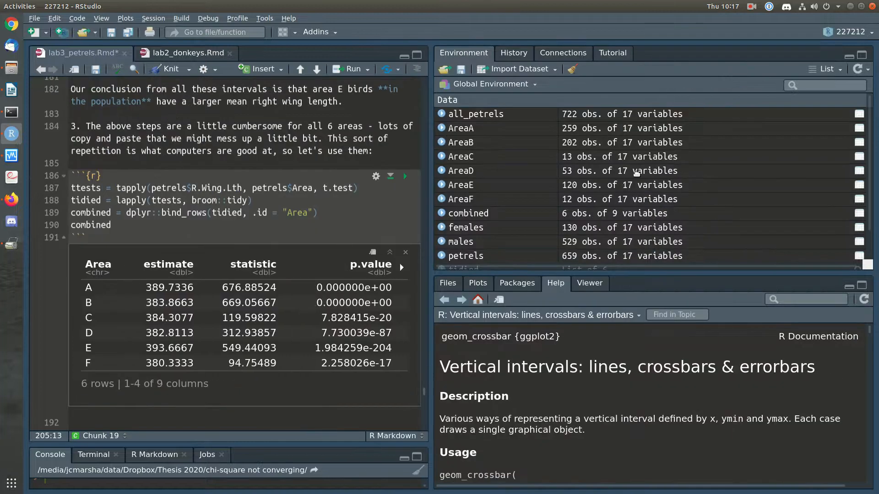
pyautogui.moveTo(633, 243); pyautogui.dragTo(642, 151)
pyautogui.moveTo(629, 359); pyautogui.dragTo(626, 369)
# Examine the usage entries for geom_crossbar, geom_errorbar, geom_linerange and geom_pointrange in the documentation.
pyautogui.scroll(-1, 627, 377)
pyautogui.doubleClick(510, 363)
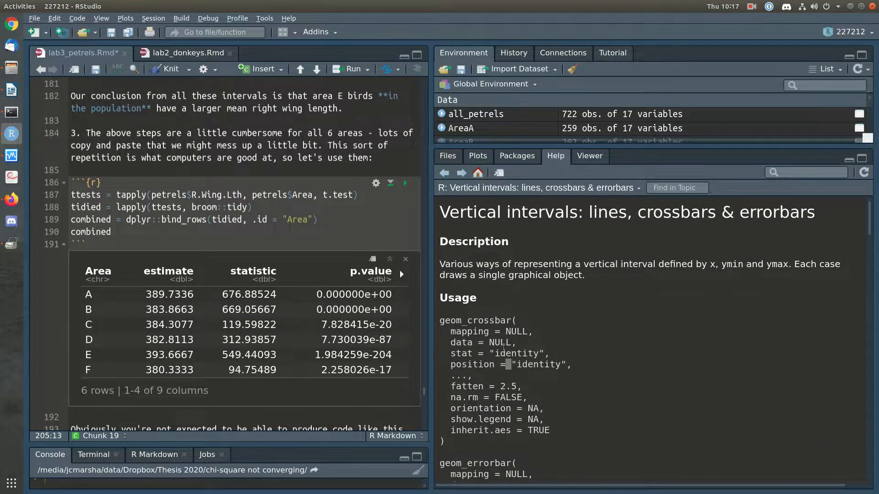
pyautogui.doubleClick(465, 323)
pyautogui.scroll(-3, 471, 325)
pyautogui.doubleClick(476, 326)
pyautogui.scroll(-2, 640, 398)
pyautogui.doubleClick(476, 348)
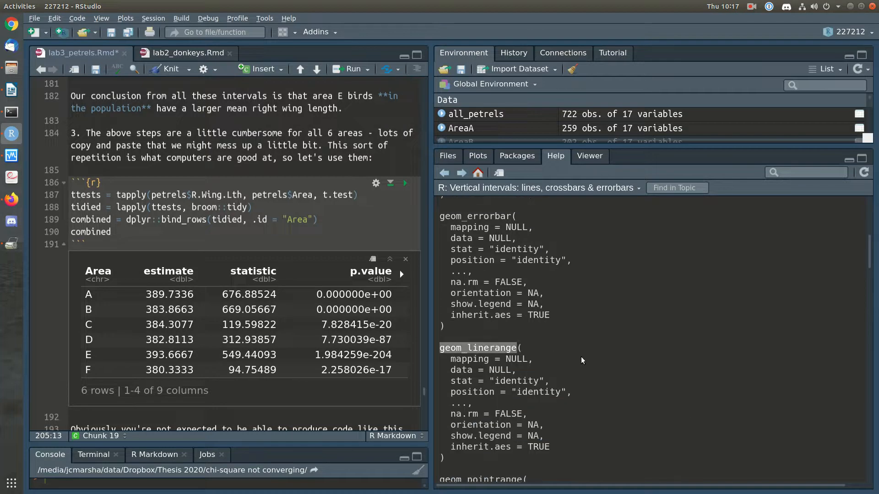
pyautogui.scroll(-1, 587, 374)
pyautogui.doubleClick(485, 425)
pyautogui.scroll(-4, 717, 423)
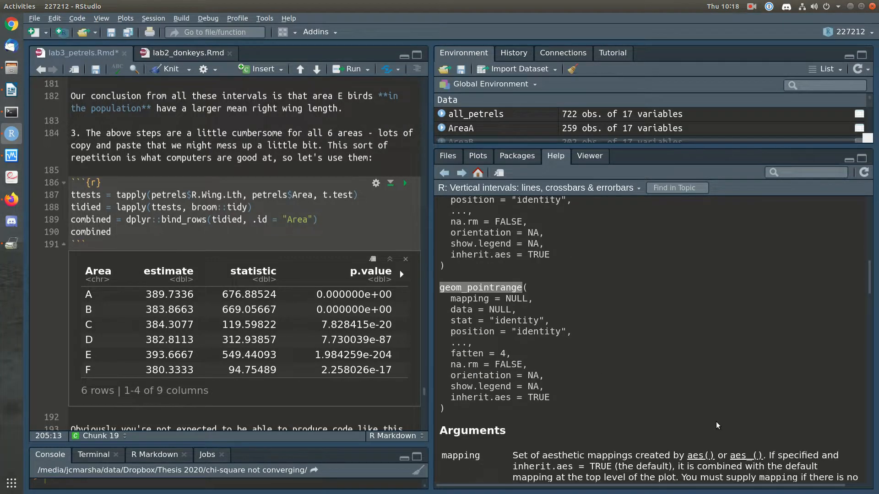
# Find the required aesthetics in the documentation and bring the plot code into view for comparison.
pyautogui.scroll(-8, 717, 423)
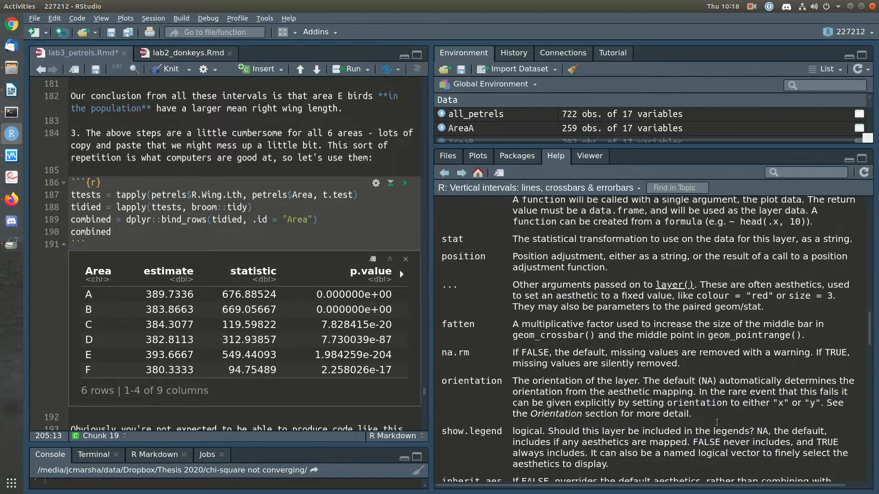
pyautogui.scroll(-4, 717, 424)
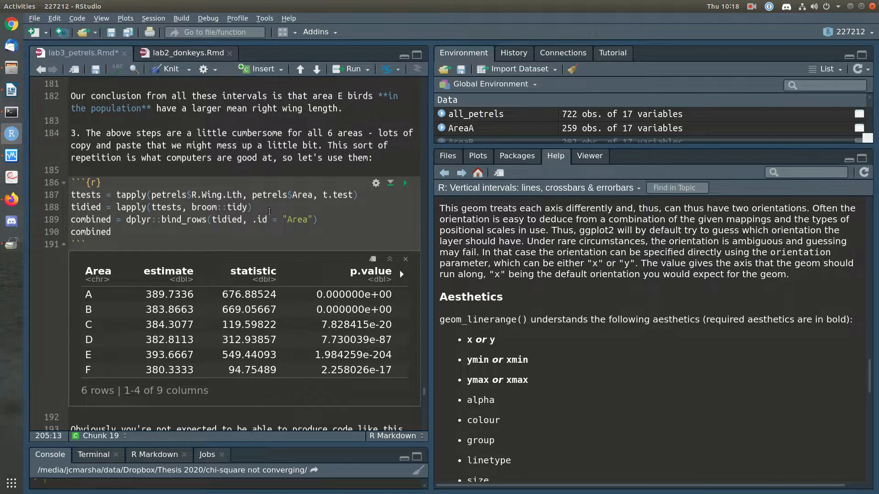
pyautogui.scroll(-15, 331, 315)
pyautogui.scroll(3, 179, 234)
pyautogui.scroll(-1, 582, 376)
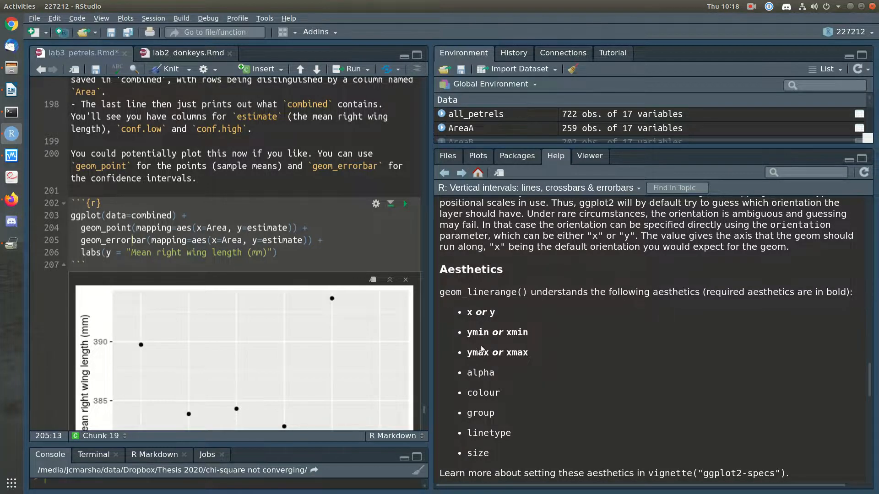
# Widen the editor, replace geom_errorbar's y mapping with ymin=conf.low, ymax=conf.high, and run the plot code.
pyautogui.moveTo(431, 327); pyautogui.dragTo(658, 326)
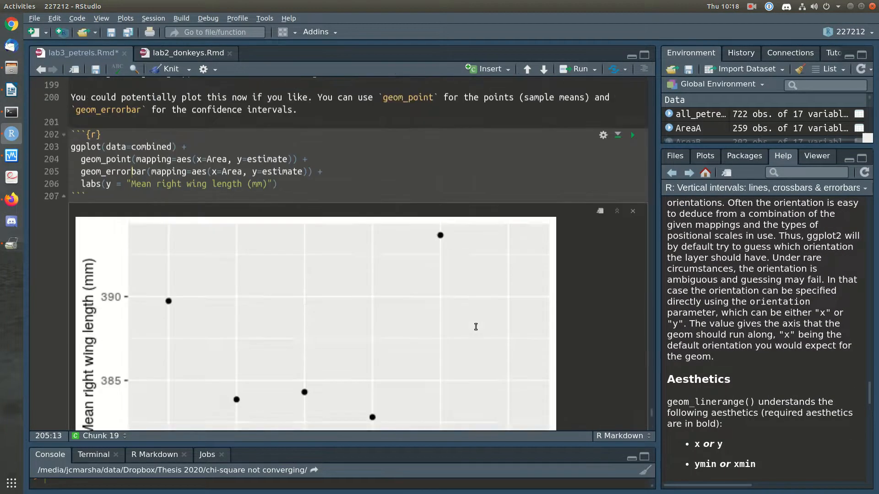
pyautogui.scroll(10, 475, 327)
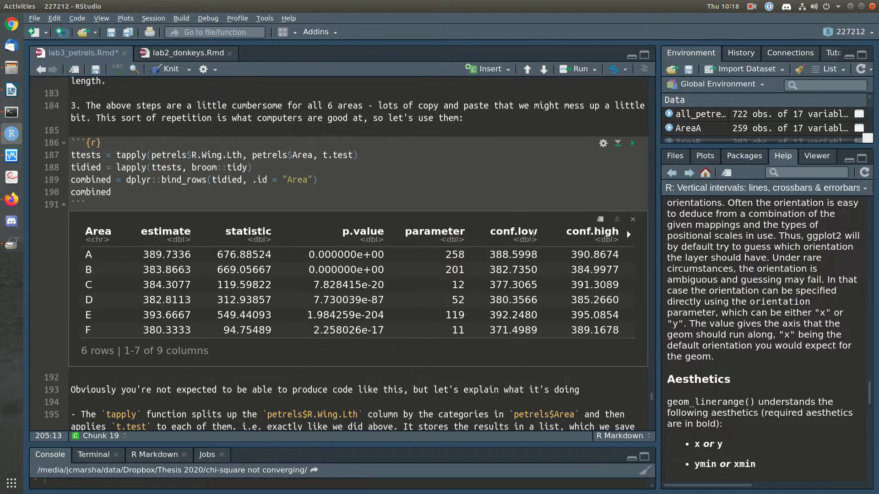
pyautogui.scroll(-10, 410, 309)
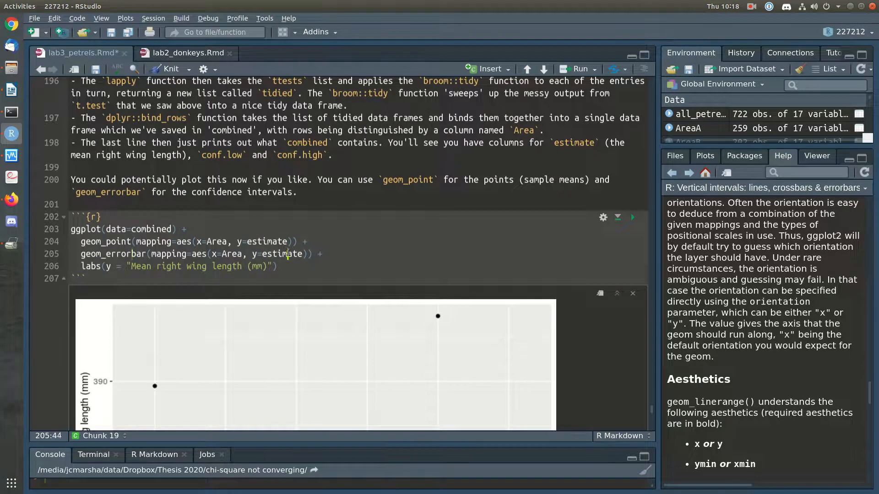
pyautogui.doubleClick(288, 255)
pyautogui.press('BackSpace')
pyautogui.press('BackSpace')
pyautogui.write('min=conf.l')
pyautogui.write('ow, ymax=')
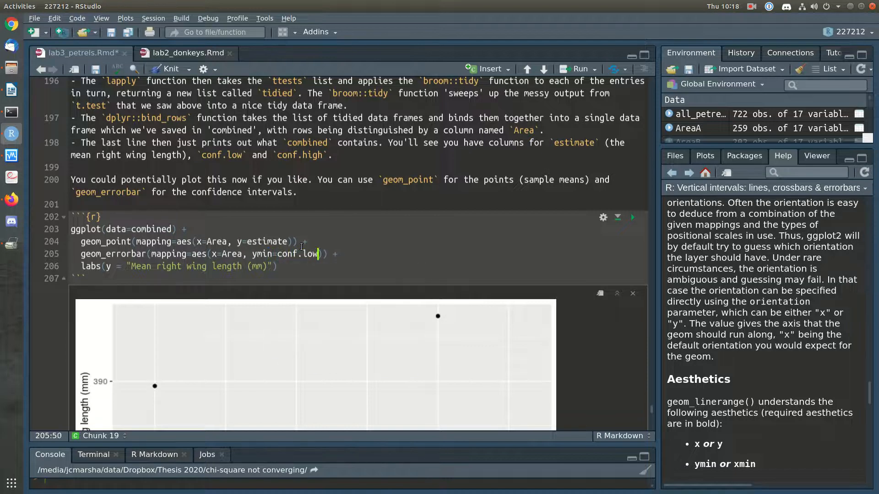
pyautogui.write('conf.high')
pyautogui.hotkey('ctrl', 'Return')
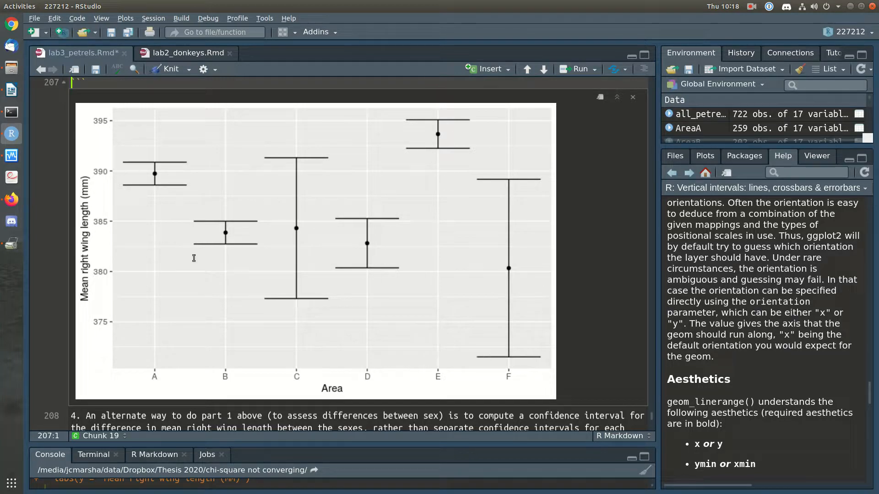
# Copy the whole plot chunk and paste it below the error bar plot, separated from question 4 by a blank line.
pyautogui.scroll(2, 503, 334)
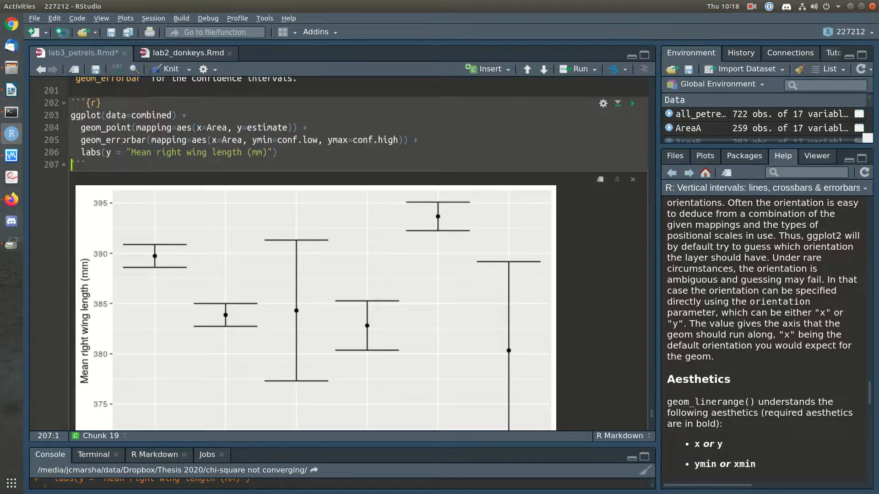
pyautogui.moveTo(304, 171); pyautogui.dragTo(18, 103)
pyautogui.hotkey('ctrl', 'c')
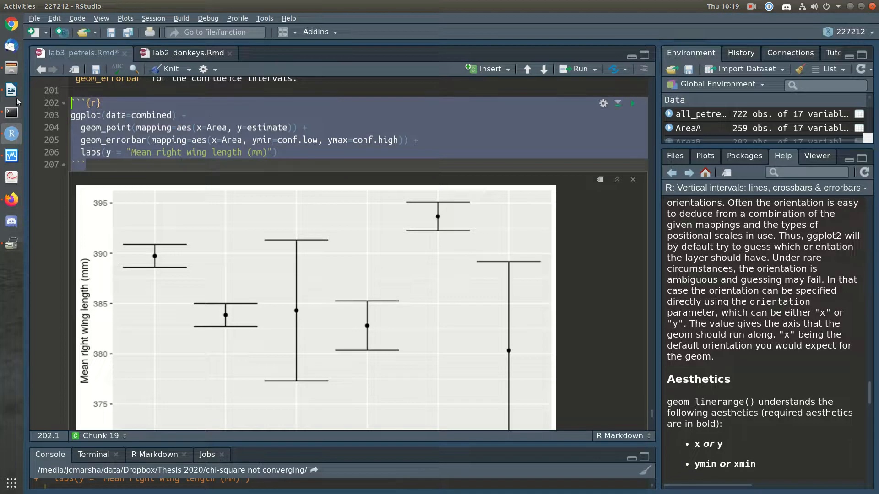
pyautogui.scroll(-4, 187, 279)
pyautogui.click(76, 334)
pyautogui.hotkey('ctrl', 'v')
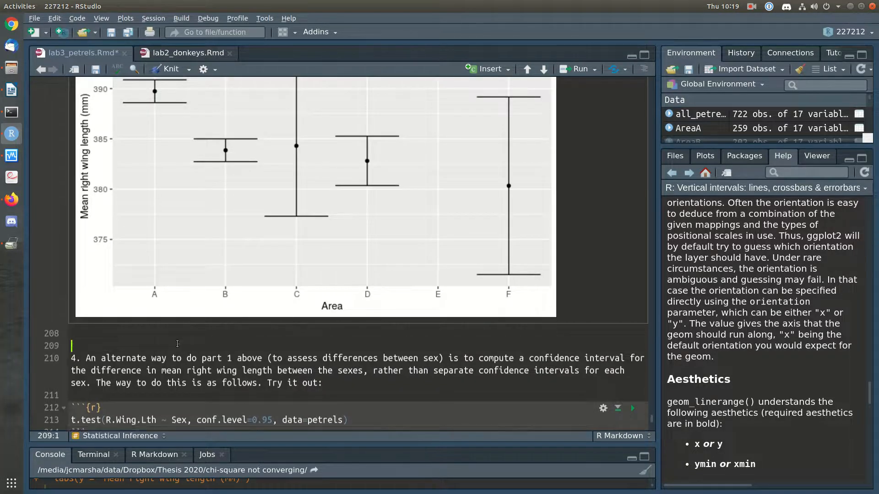
pyautogui.press('Return')
pyautogui.press('Up')
pyautogui.press('Up')
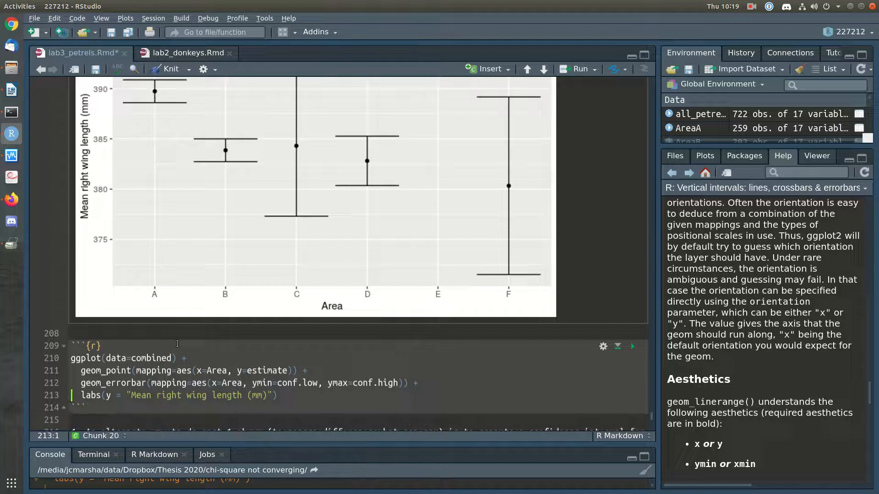
# In the copied chunk, change geom_point to geom_pointrange and move the ymin=conf.low, ymax=conf.high mappings into it.
pyautogui.click(133, 371)
pyautogui.press('BackSpace')
pyautogui.write('rang')
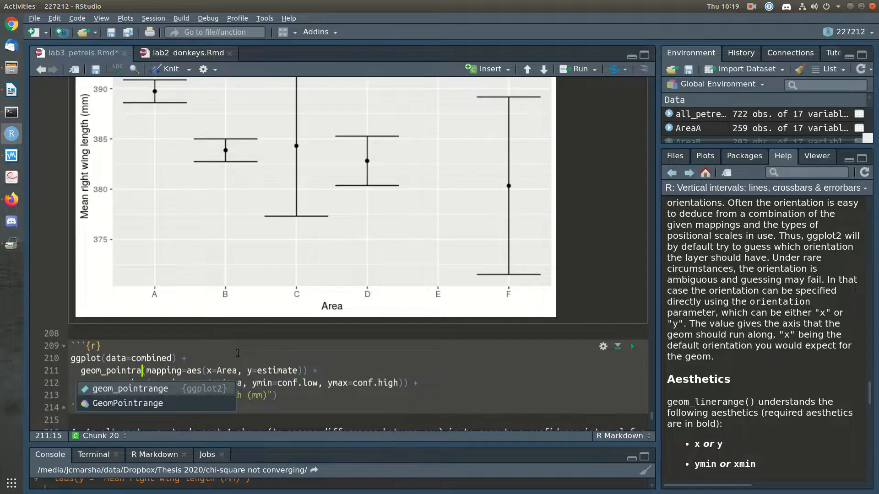
pyautogui.write('e')
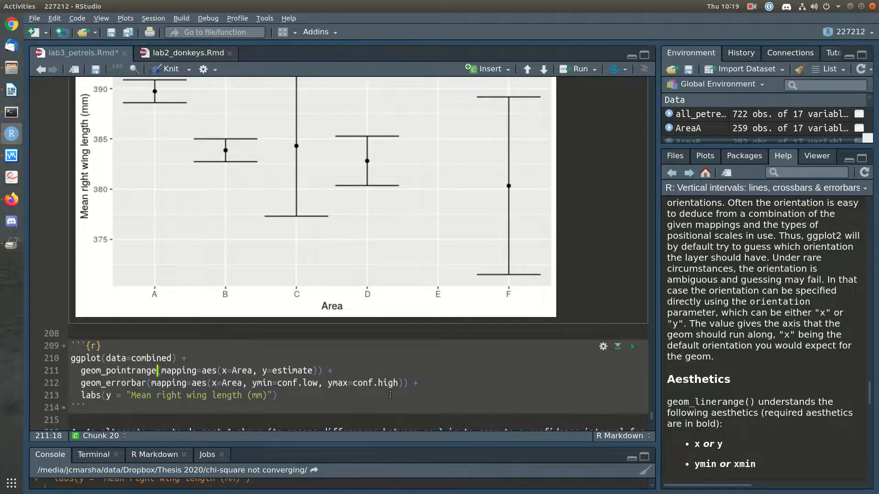
pyautogui.moveTo(397, 383); pyautogui.dragTo(252, 383)
pyautogui.hotkey('ctrl', 'c')
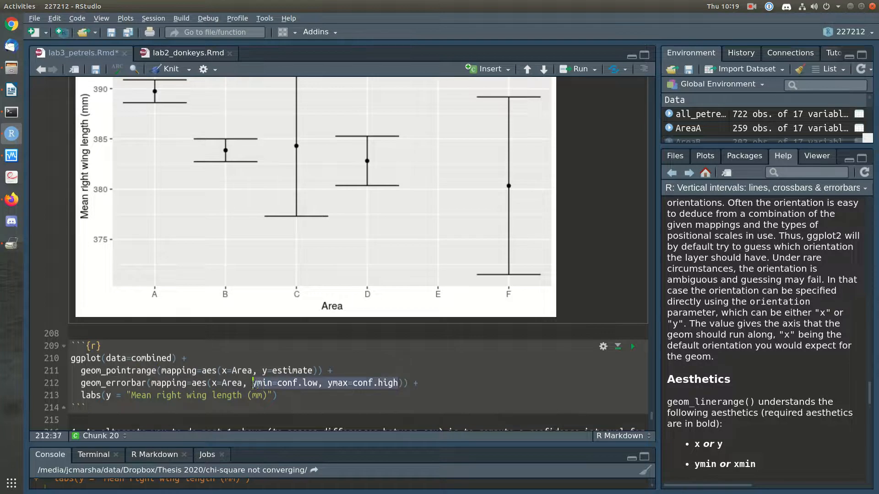
pyautogui.press('BackSpace')
pyautogui.click(313, 370)
pyautogui.write(',')
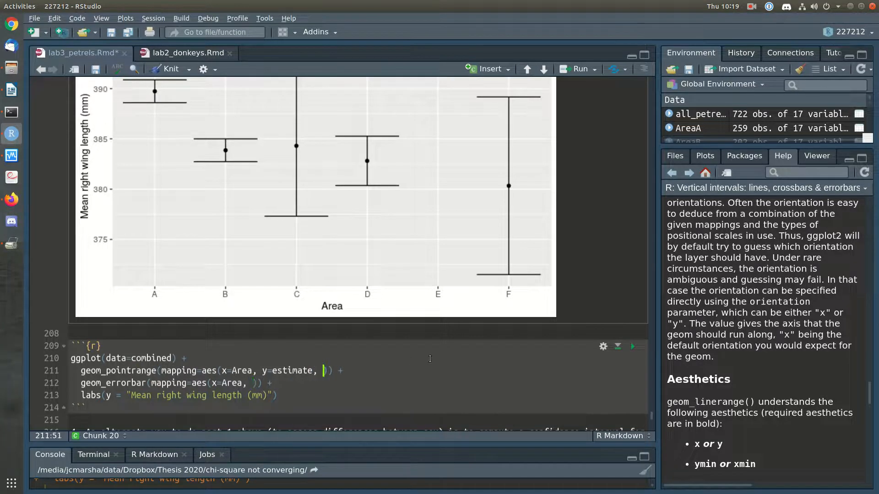
pyautogui.hotkey('ctrl', 'v')
# Delete the leftover geom_errorbar line, run the copied chunk, and compare its plot with the error bar version.
pyautogui.press('Right')
pyautogui.press('Right')
pyautogui.press('Right')
pyautogui.press('Right')
pyautogui.press('Right')
pyautogui.hotkey('shift', 'Down')
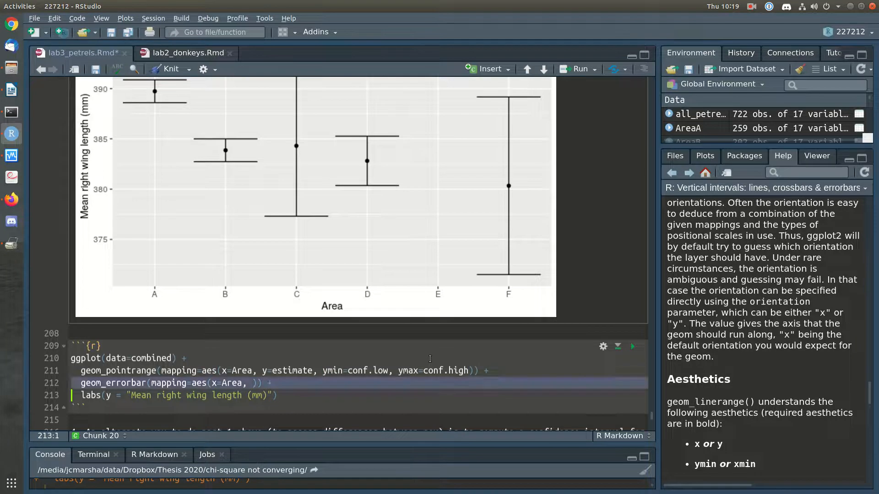
pyautogui.press('Delete')
pyautogui.click(631, 346)
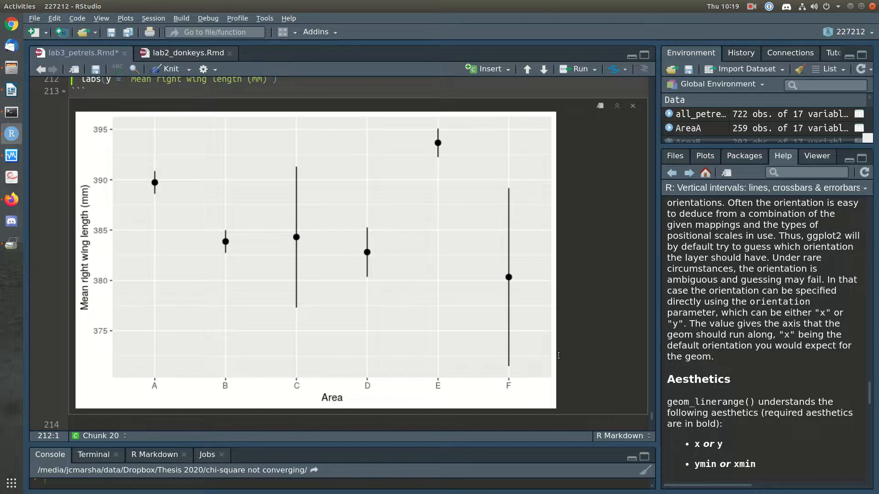
pyautogui.scroll(1, 560, 356)
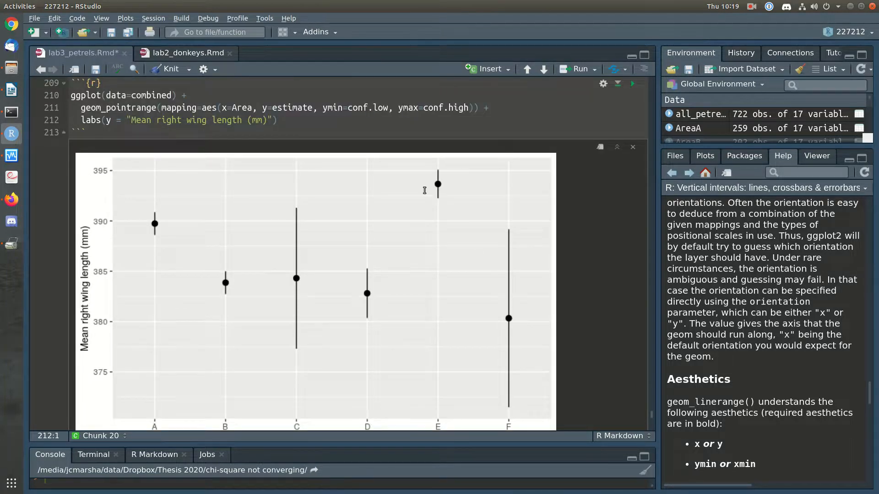
pyautogui.scroll(10, 404, 231)
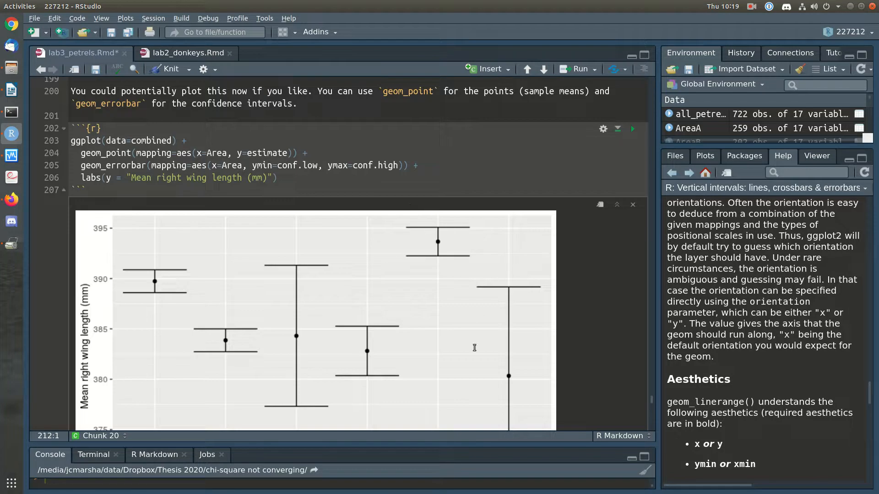
# Compare the point range plot with the error bar plot above it and save the document.
pyautogui.scroll(-12, 474, 348)
pyautogui.scroll(2, 375, 285)
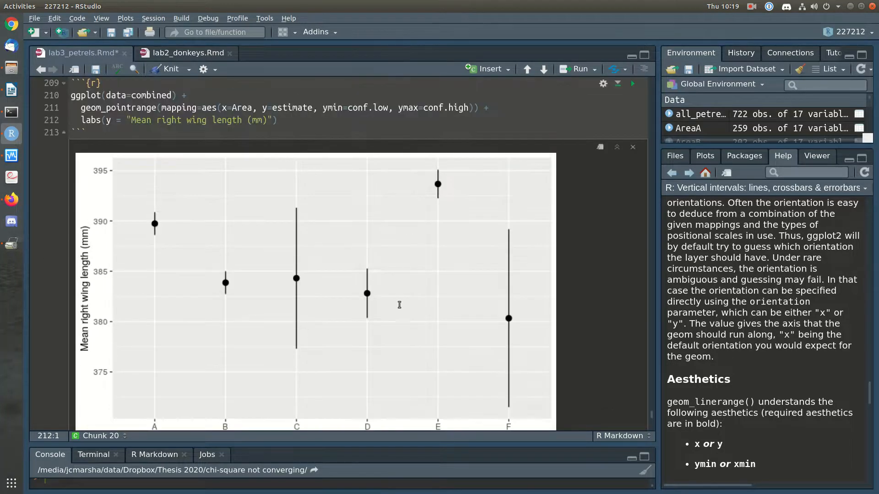
pyautogui.scroll(-1, 608, 368)
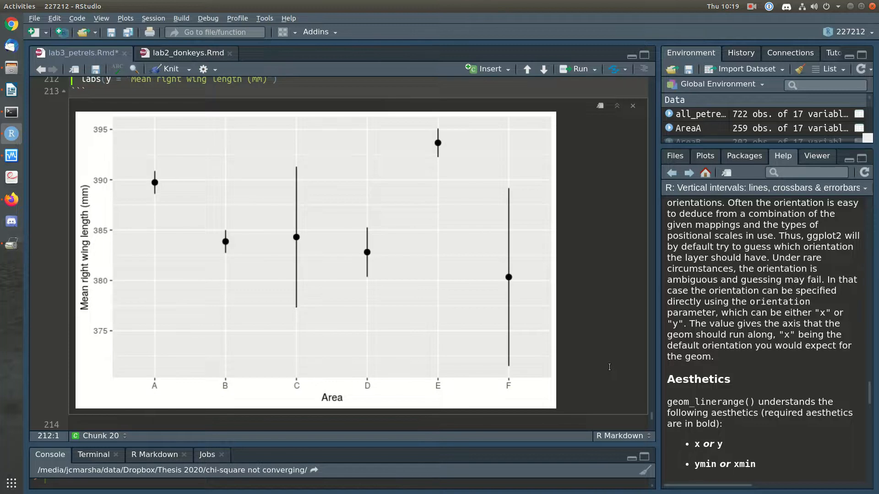
pyautogui.scroll(3, 517, 325)
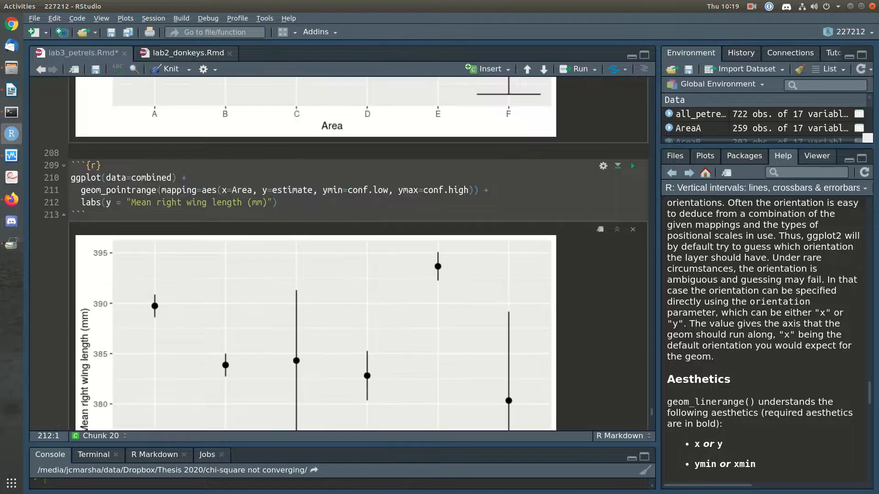
pyautogui.hotkey('ctrl', 's')
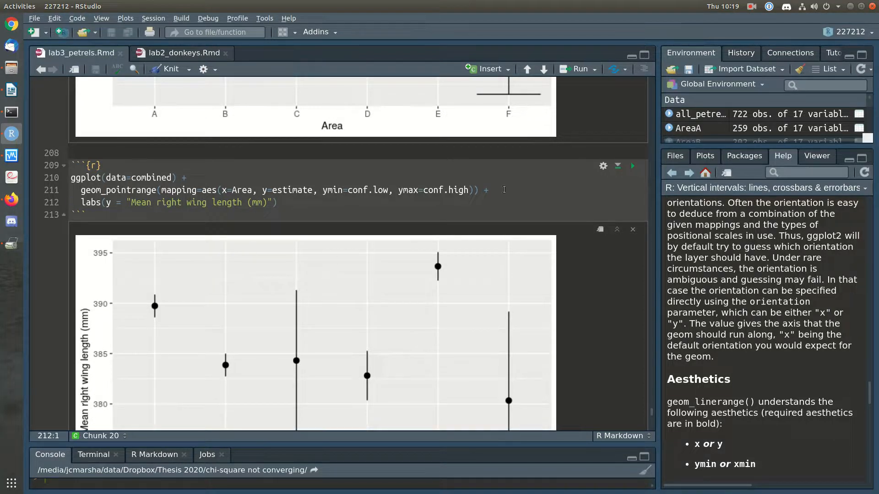
# Swap the axes in geom_pointrange so its mappings read y=Area, x=estimate, xmin=conf.low, xmax=conf.high.
pyautogui.click(223, 190)
pyautogui.press('Delete')
pyautogui.press('Delete')
pyautogui.write('y=')
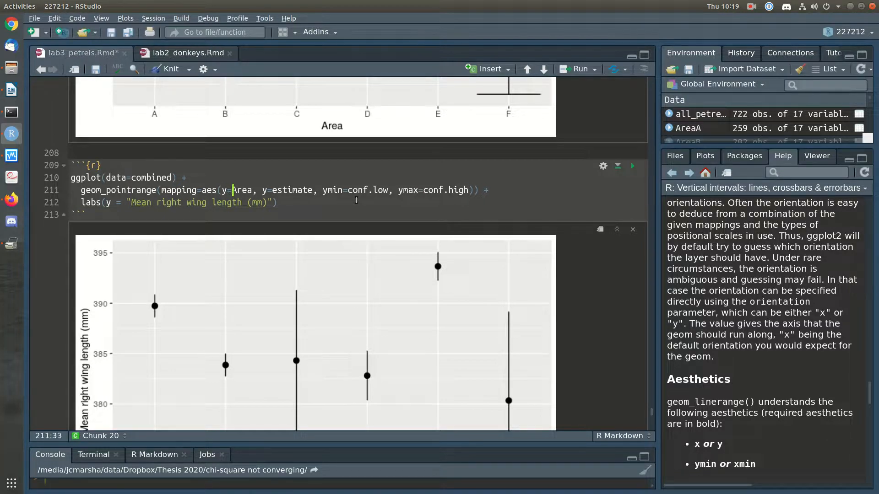
pyautogui.press('Right')
pyautogui.press('Right')
pyautogui.press('Right')
pyautogui.press('BackSpace')
pyautogui.write('x')
pyautogui.press('Right')
pyautogui.press('Right')
pyautogui.press('Right')
pyautogui.press('Right')
pyautogui.press('Right')
pyautogui.press('Right')
pyautogui.press('Right')
pyautogui.press('Right')
pyautogui.press('Right')
pyautogui.press('Right')
pyautogui.press('Right')
pyautogui.press('Right')
pyautogui.press('Right')
pyautogui.press('Right')
pyautogui.press('Right')
pyautogui.press('Right')
pyautogui.press('Right')
pyautogui.press('Right')
pyautogui.press('Right')
pyautogui.press('Right')
pyautogui.press('Right')
pyautogui.press('Right')
pyautogui.press('Right')
pyautogui.press('Right')
pyautogui.press('Right')
pyautogui.press('Right')
# Change the labs argument from y to x, run the point range chunk, check the horizontal plot, and save the document.
pyautogui.press('Down')
pyautogui.press('Home')
pyautogui.press('Right')
pyautogui.press('Right')
pyautogui.press('Right')
pyautogui.press('Right')
pyautogui.press('Right')
pyautogui.press('Right')
pyautogui.hotkey('ctrl', 'Return')
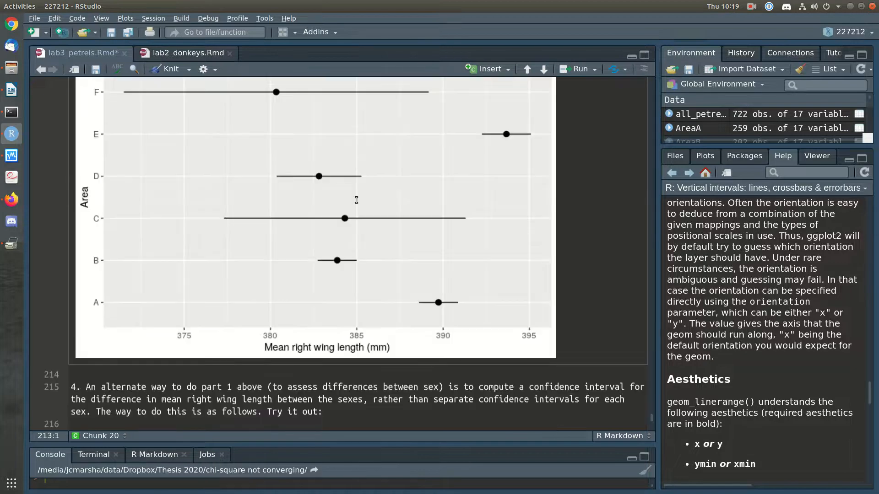
pyautogui.scroll(3, 397, 240)
pyautogui.scroll(-2, 553, 296)
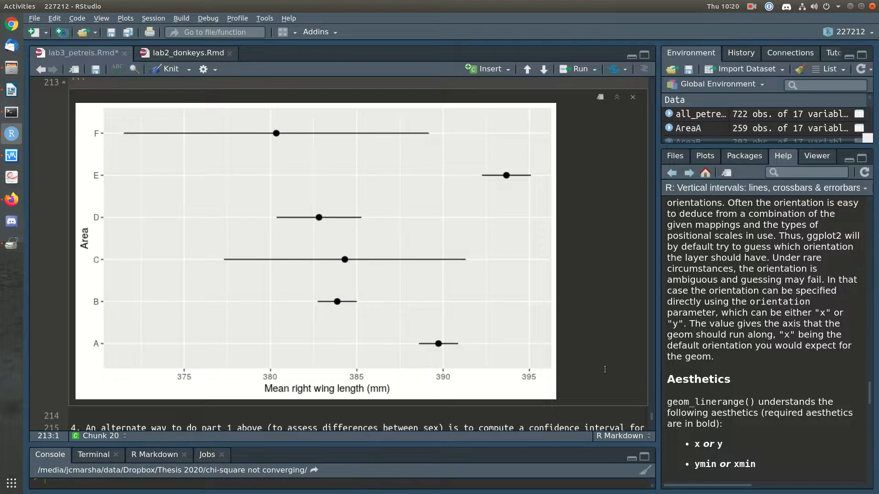
pyautogui.scroll(-1, 604, 370)
pyautogui.hotkey('ctrl', 's')
pyautogui.scroll(4, 513, 403)
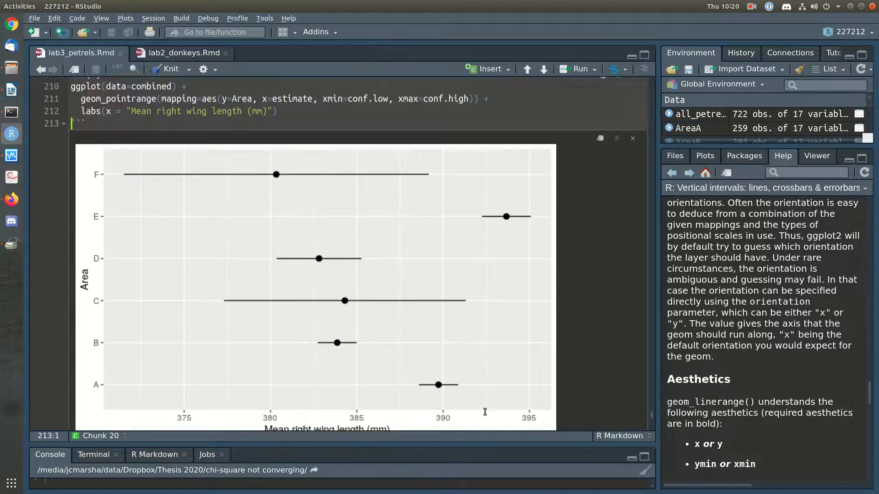
# Review the male and female one-sample t-tests with their written conclusions, and return to the horizontal area plot.
pyautogui.scroll(15, 485, 412)
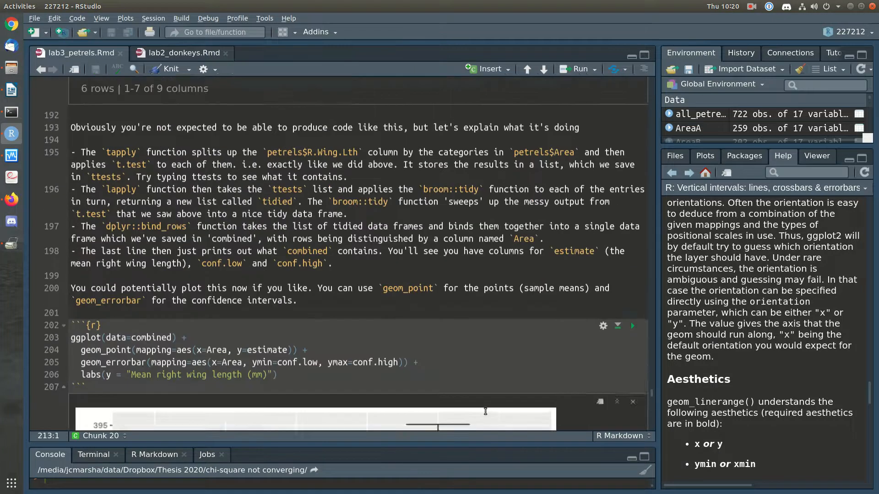
pyautogui.scroll(10, 485, 411)
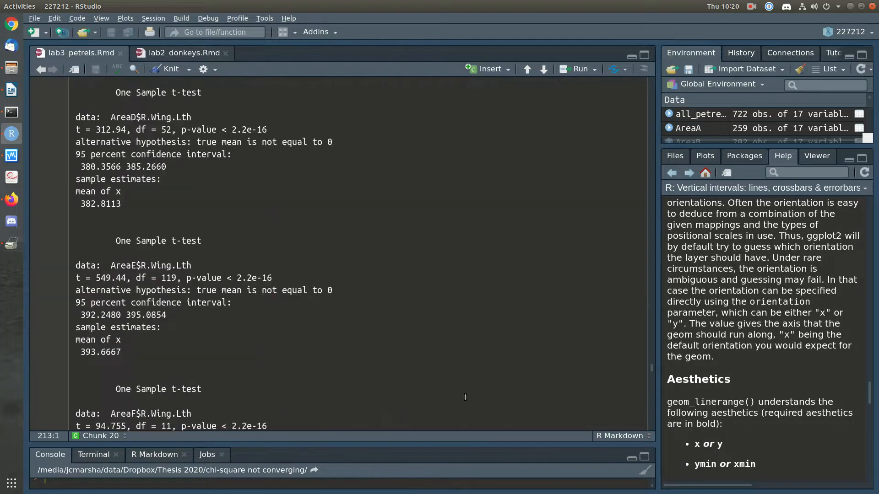
pyautogui.scroll(8, 467, 392)
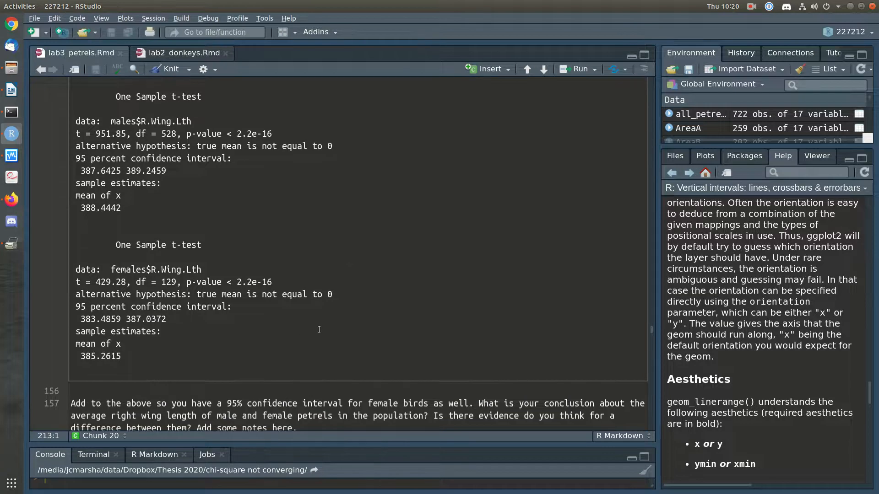
pyautogui.scroll(-3, 316, 339)
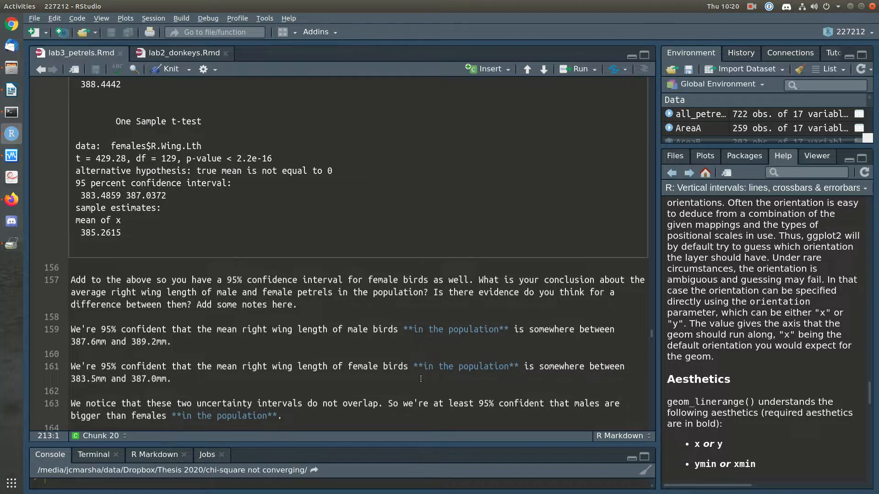
pyautogui.scroll(-20, 420, 379)
pyautogui.scroll(-15, 421, 379)
pyautogui.scroll(-10, 421, 379)
pyautogui.scroll(2, 535, 227)
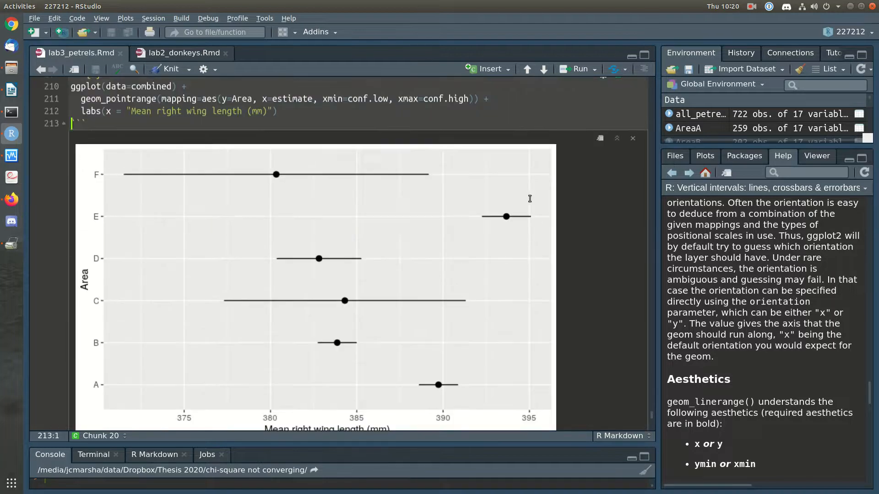
# Read question 4 on the difference between sexes and revisit the separate male and female confidence intervals from part 1.
pyautogui.scroll(-6, 502, 278)
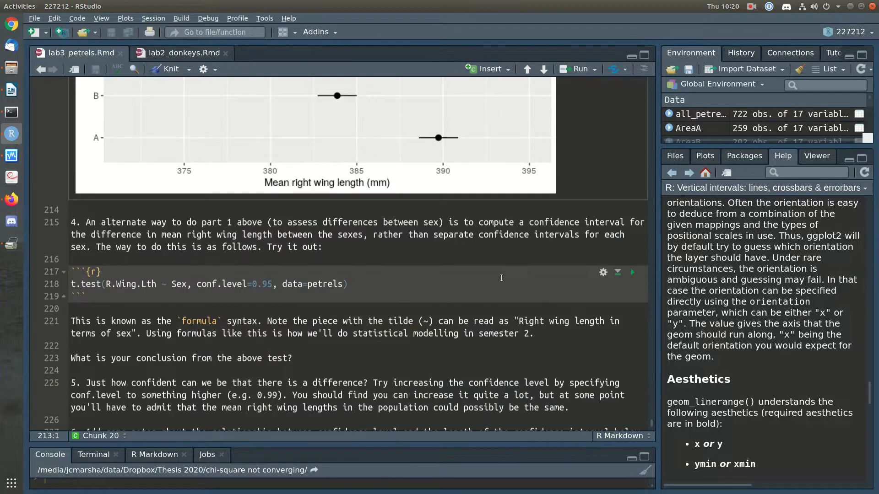
pyautogui.scroll(-1, 502, 278)
pyautogui.click(370, 254)
pyautogui.scroll(2, 396, 258)
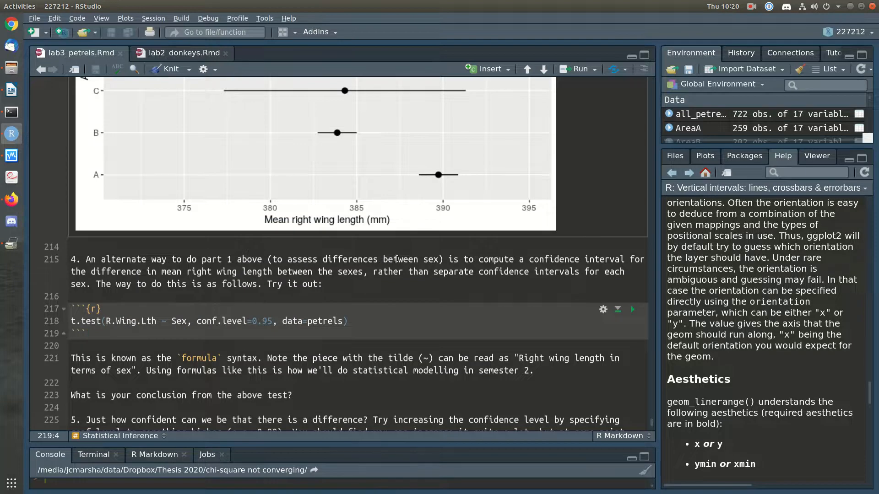
pyautogui.click(467, 294)
pyautogui.scroll(9, 468, 295)
pyautogui.scroll(15, 467, 294)
pyautogui.scroll(8, 467, 295)
pyautogui.scroll(2, 225, 304)
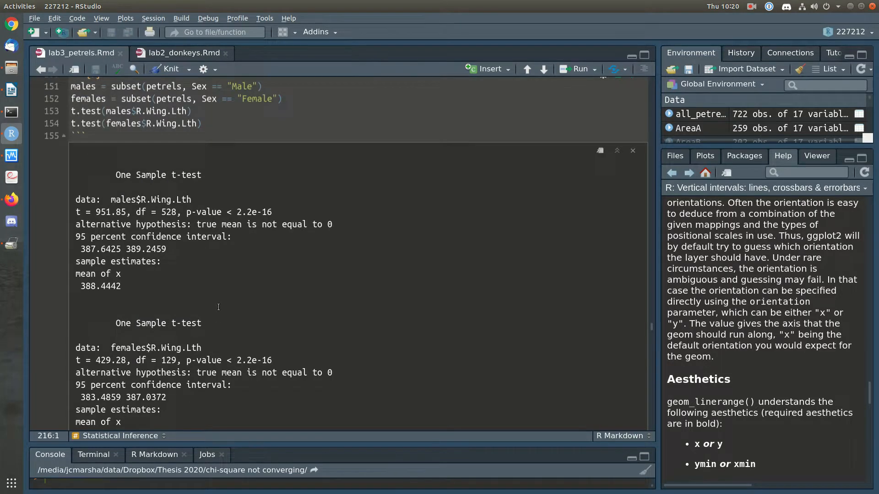
pyautogui.scroll(-1, 210, 242)
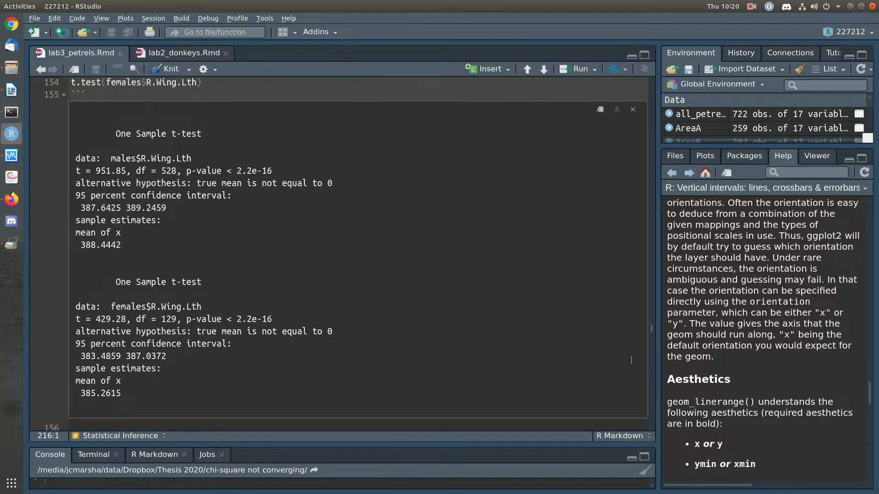
pyautogui.moveTo(651, 331); pyautogui.dragTo(653, 428)
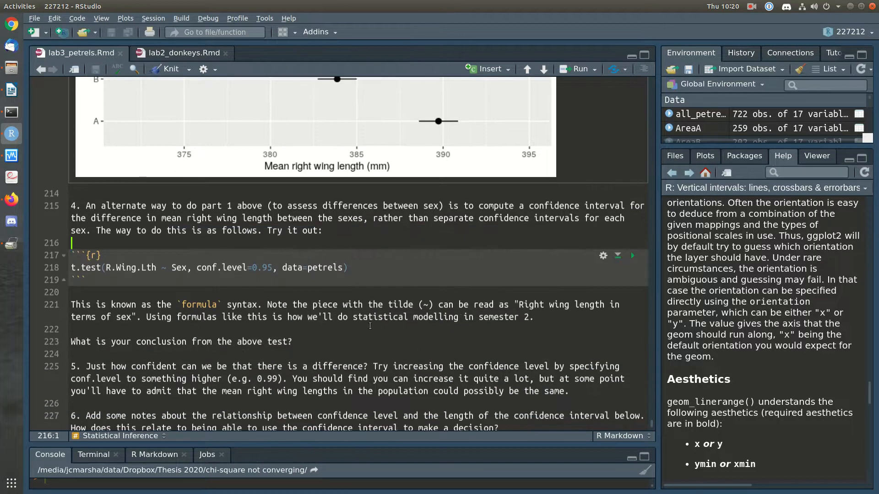
# Run the question 4 t.test of R.Wing.Lth by Sex and examine the female and male group means in its output.
pyautogui.click(348, 272)
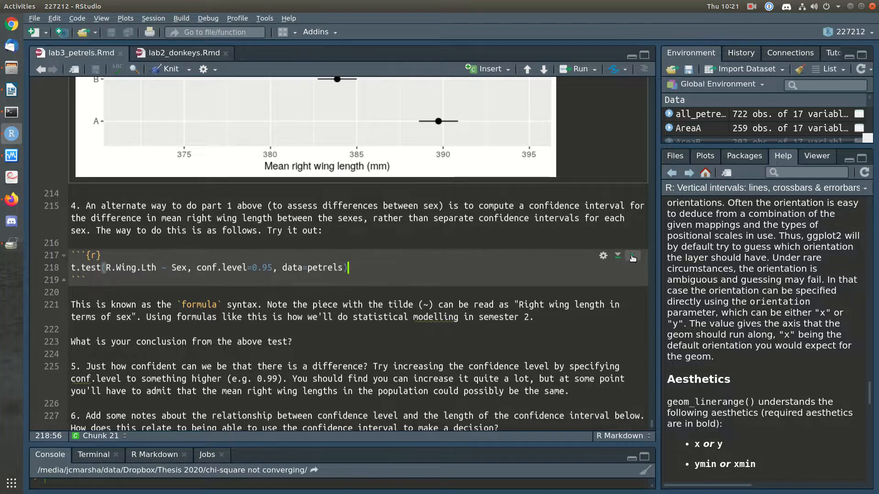
pyautogui.click(632, 257)
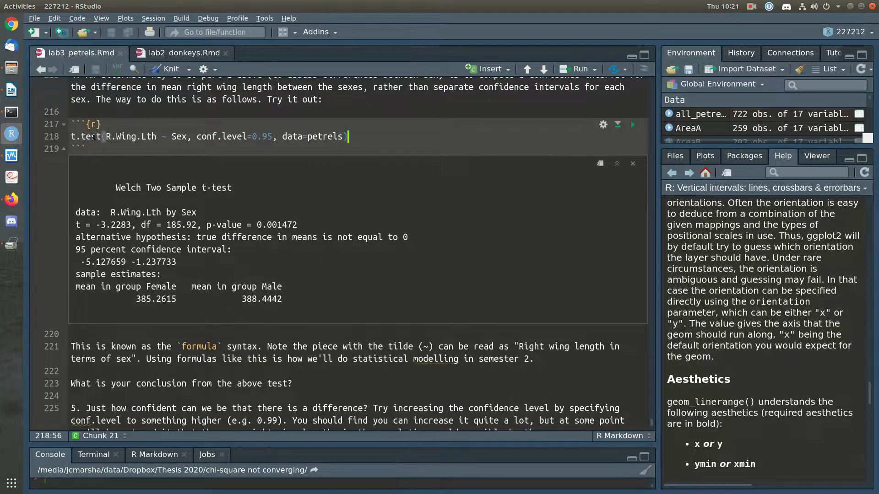
pyautogui.moveTo(106, 137); pyautogui.dragTo(162, 137)
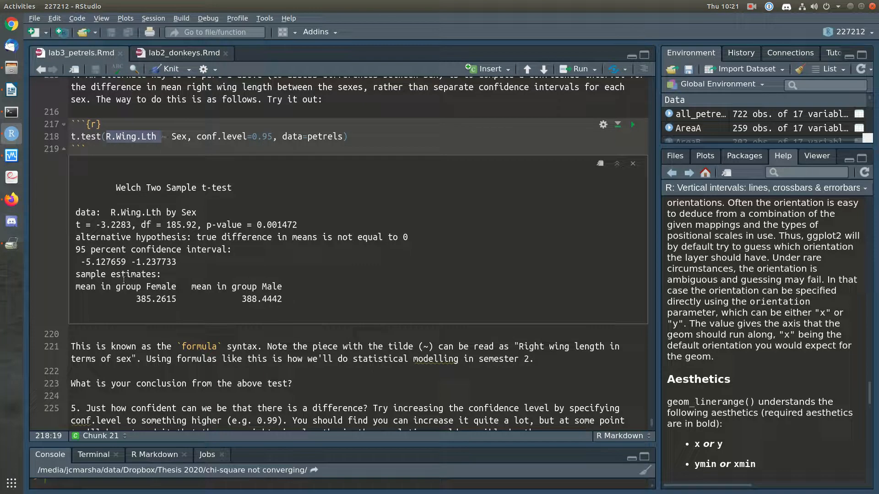
pyautogui.moveTo(86, 286); pyautogui.dragTo(274, 306)
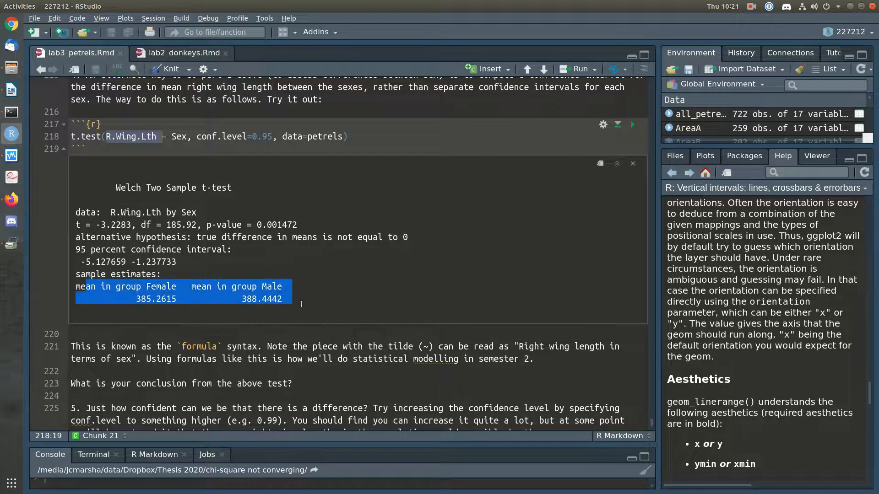
pyautogui.click(334, 309)
pyautogui.moveTo(136, 299); pyautogui.dragTo(176, 299)
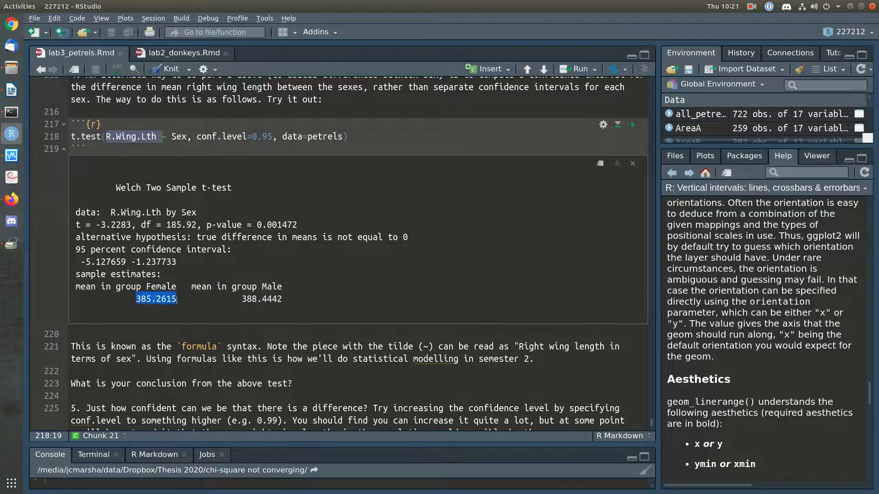
pyautogui.moveTo(241, 299); pyautogui.dragTo(288, 300)
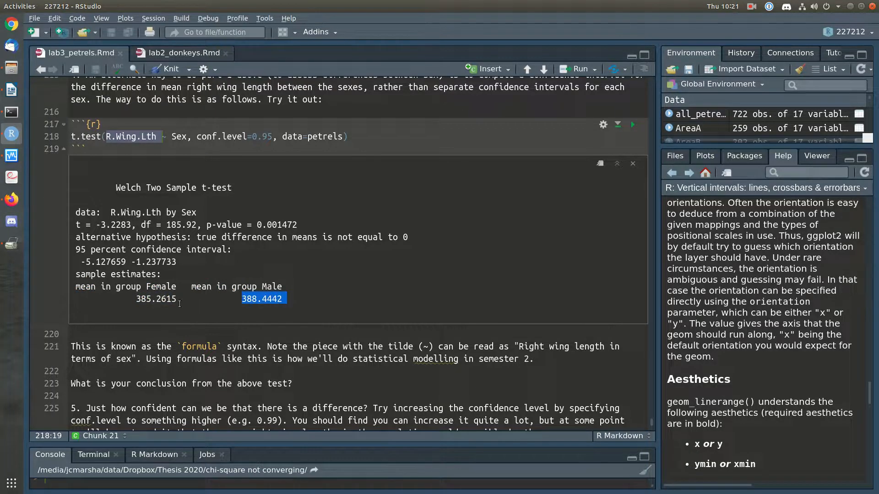
pyautogui.moveTo(178, 299); pyautogui.dragTo(138, 300)
pyautogui.click(138, 300)
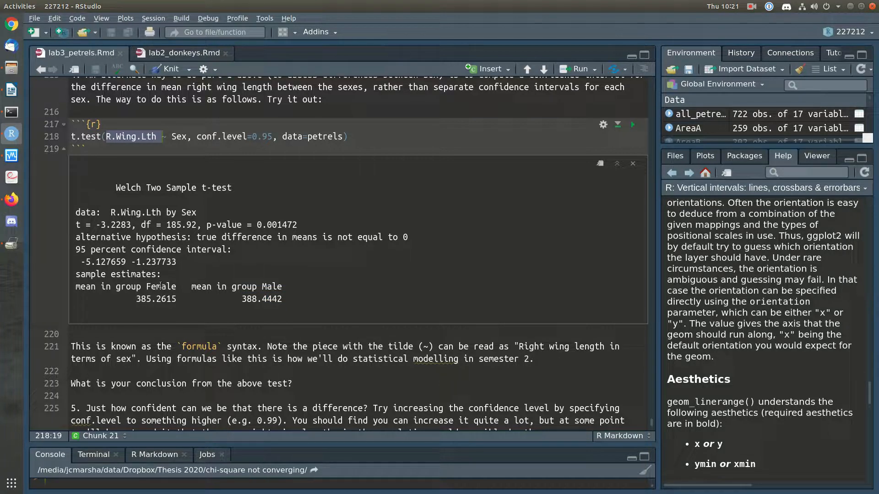
pyautogui.moveTo(136, 299); pyautogui.dragTo(161, 298)
pyautogui.moveTo(231, 302); pyautogui.dragTo(282, 299)
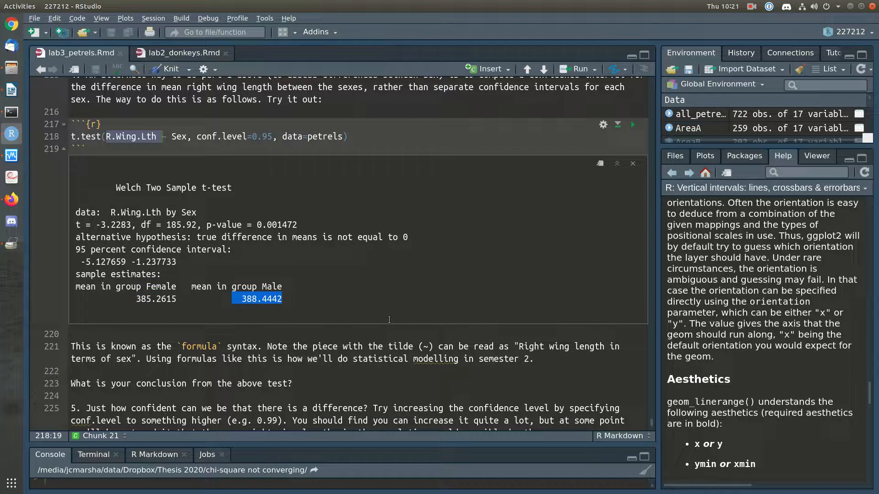
# Below the question 4 conclusion prompt, start a paragraph: "The mean difference in right wing length between male and female birds in our sample is".
pyautogui.click(214, 372)
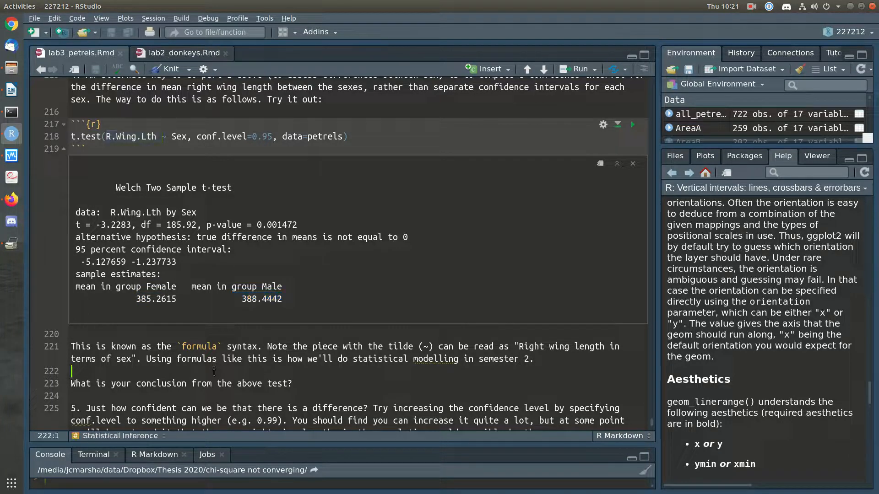
pyautogui.click(329, 387)
pyautogui.press('Return')
pyautogui.press('Return')
pyautogui.write('The ')
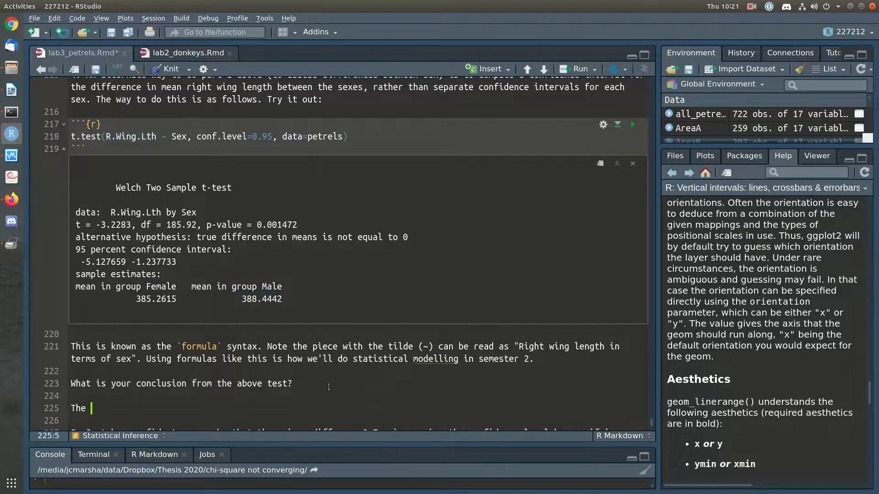
pyautogui.write('mean difference ')
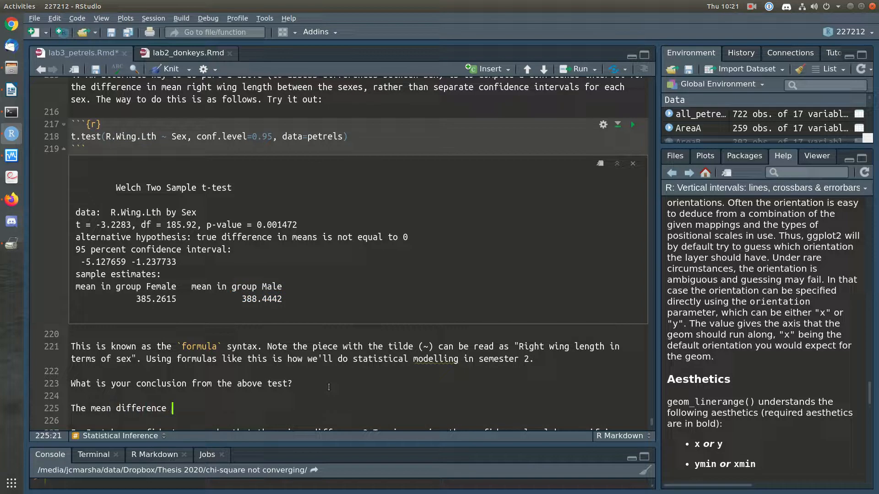
pyautogui.write('in right wing length between ma')
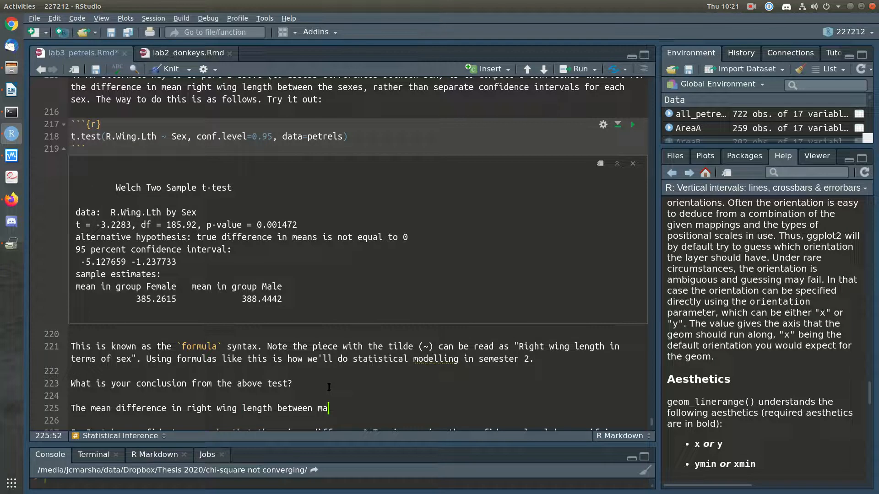
pyautogui.write('le and female birds ')
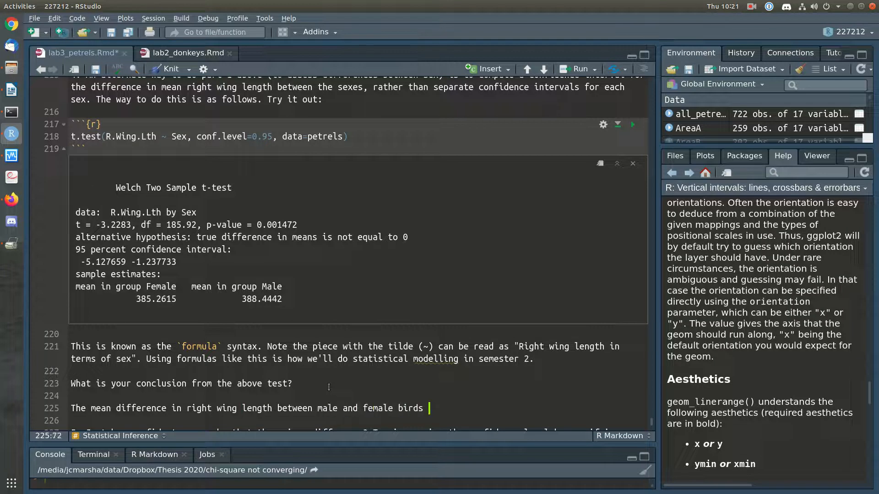
pyautogui.write('in our sample is ')
# Continue the question 4 sentence with the female minus male calculation "385.26 - 388.44 = -3.1mm".
pyautogui.write('385.')
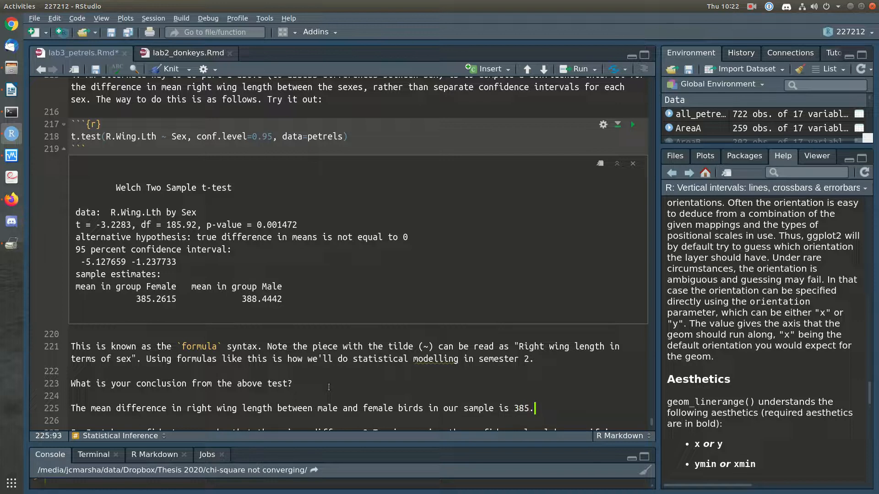
pyautogui.write('26 - 38')
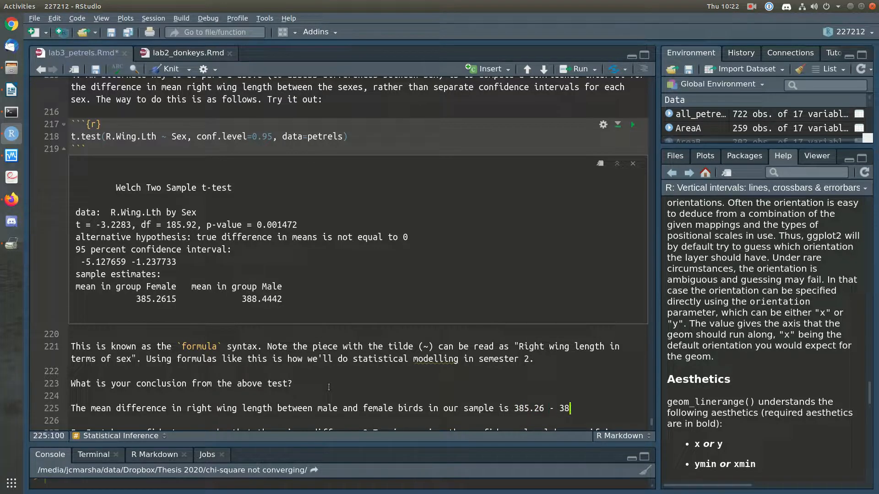
pyautogui.write('8.44 ')
pyautogui.write('= 3.1m')
pyautogui.write('m.')
pyautogui.press('BackSpace')
pyautogui.press('BackSpace')
pyautogui.press('BackSpace')
pyautogui.press('BackSpace')
pyautogui.press('BackSpace')
pyautogui.press('BackSpace')
pyautogui.press('BackSpace')
pyautogui.press('BackSpace')
pyautogui.write('-3.1mm, so femal')
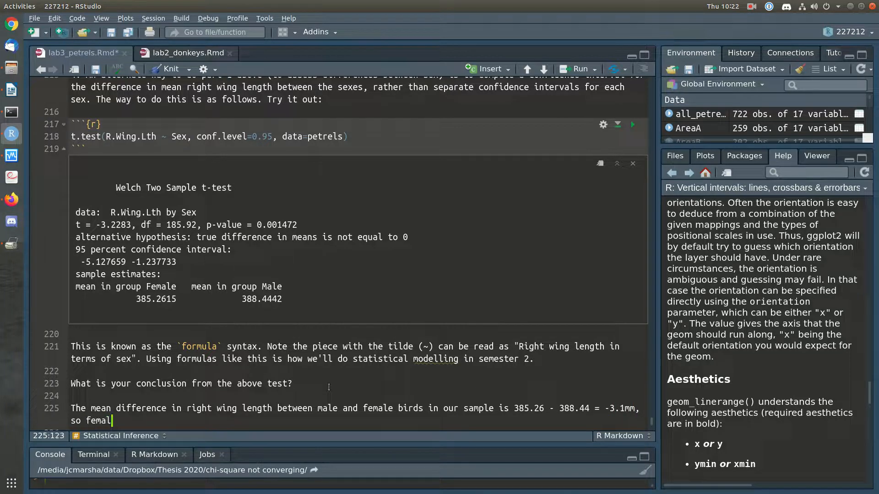
# Finish the sentence with "so females are about 3.1mm smaller on average than males **in our sample**." and save the document.
pyautogui.write('es are about 3.1mm smaller o')
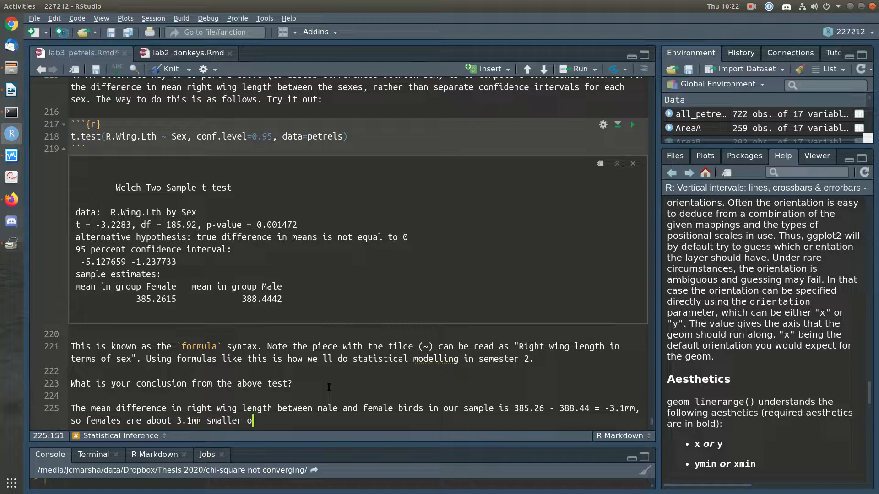
pyautogui.write('n average than males')
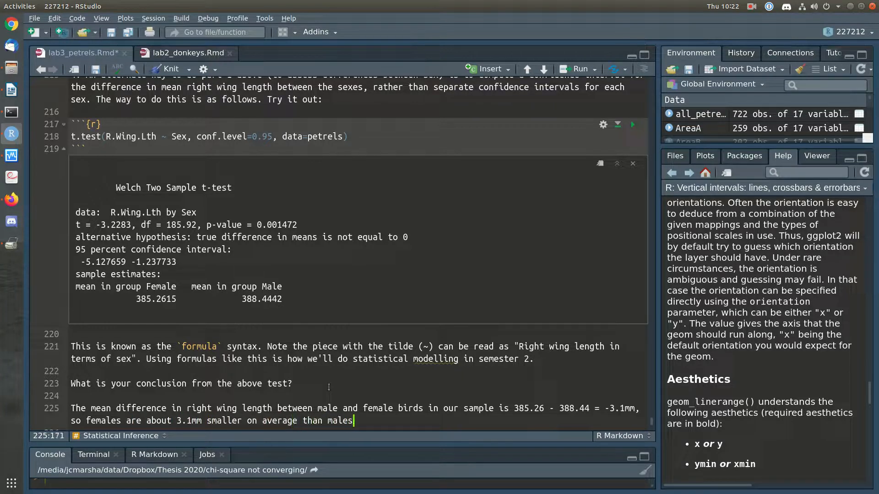
pyautogui.write(' **in our sample**.')
pyautogui.press('Return')
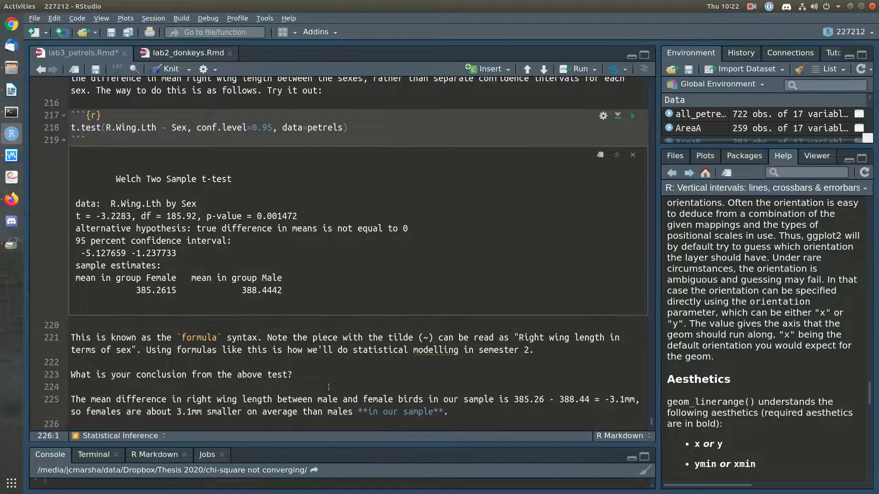
pyautogui.hotkey('ctrl', 's')
pyautogui.scroll(-2, 369, 340)
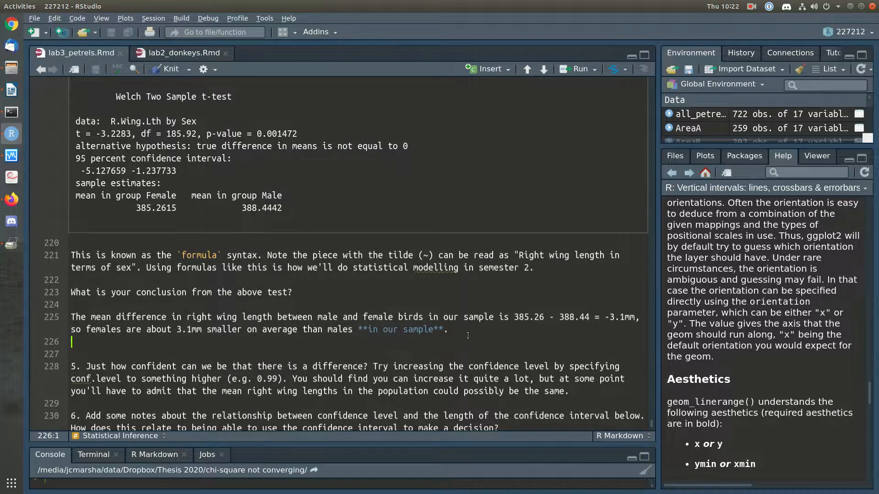
# Check the test's 95 percent interval and start a second conclusion paragraph: "We're 95% confident that the mean right wing length between".
pyautogui.moveTo(91, 317); pyautogui.dragTo(171, 317)
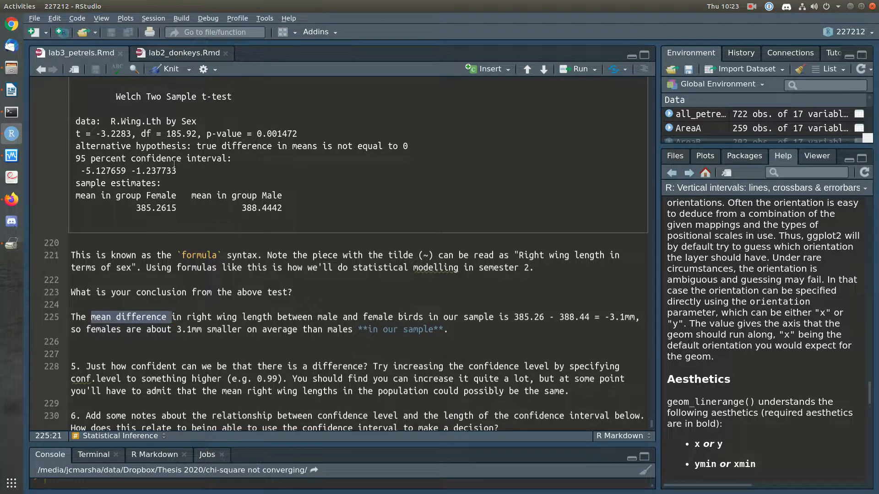
pyautogui.moveTo(177, 168); pyautogui.dragTo(76, 170)
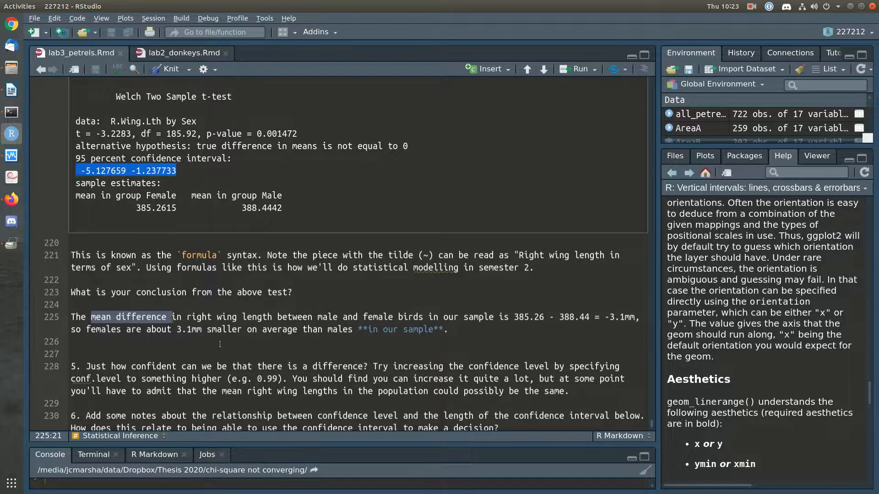
pyautogui.click(251, 343)
pyautogui.press('Return')
pyautogui.write('W')
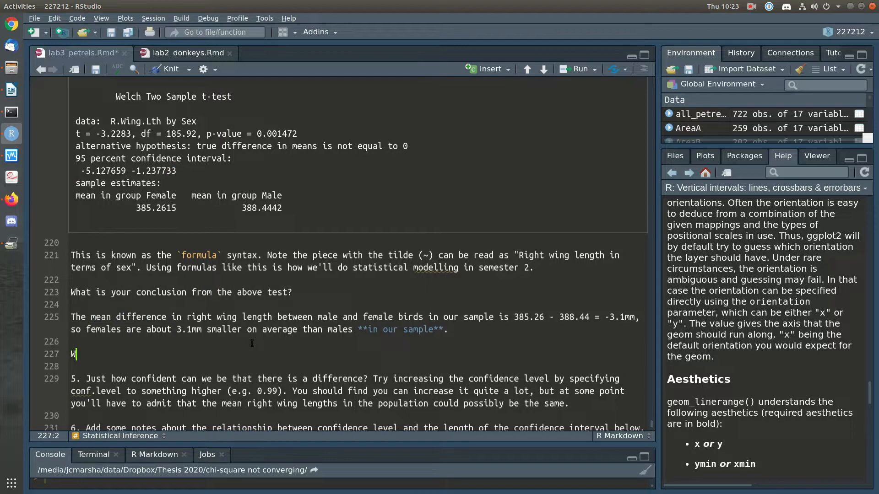
pyautogui.write("e're 95% co")
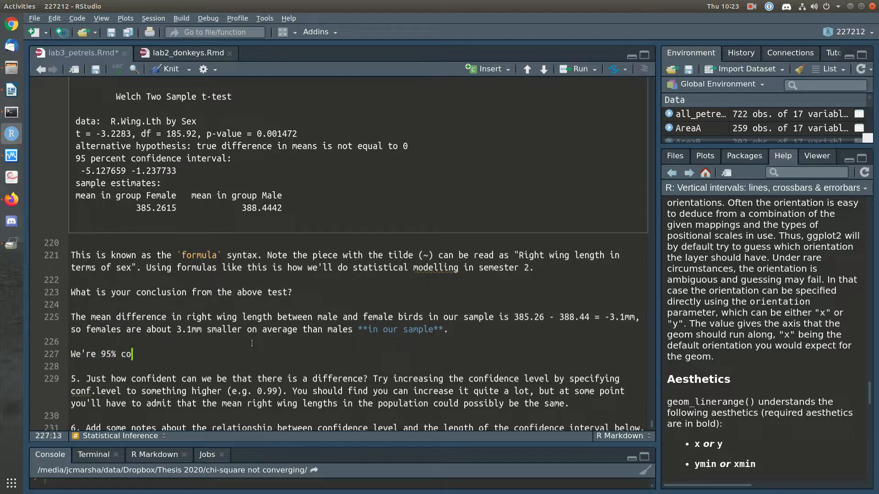
pyautogui.write('nfident that the me')
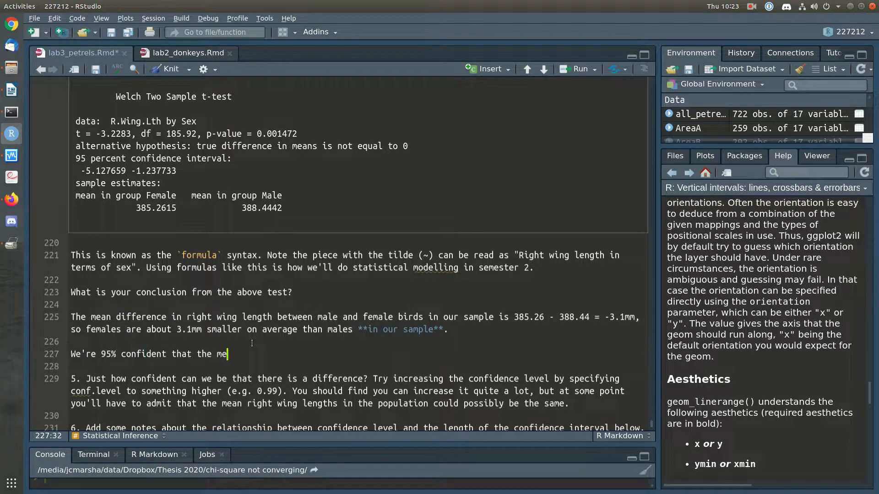
pyautogui.write('an right wing lenght')
pyautogui.press('BackSpace')
pyautogui.press('BackSpace')
pyautogui.press('BackSpace')
pyautogui.write('th between')
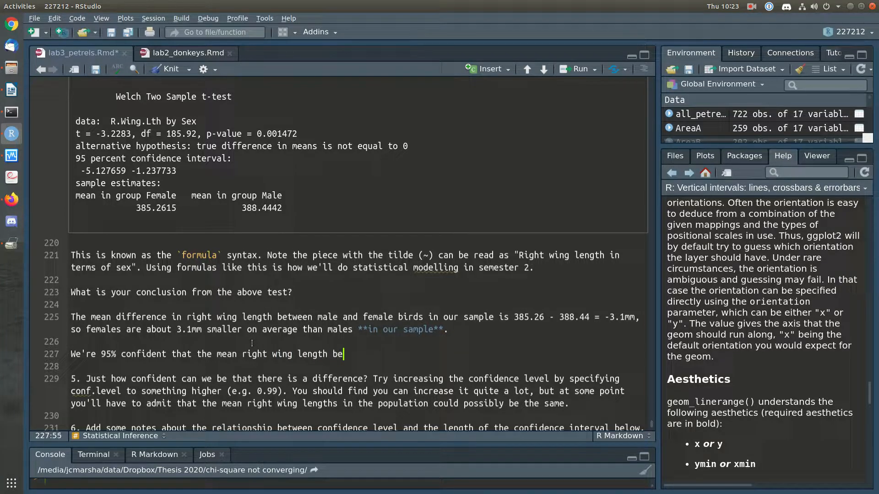
# Reorder the sexes in the first conclusion paragraph to read "female and male birds".
pyautogui.click(318, 317)
pyautogui.write('fe')
pyautogui.click(383, 316)
pyautogui.press('BackSpace')
pyautogui.press('BackSpace')
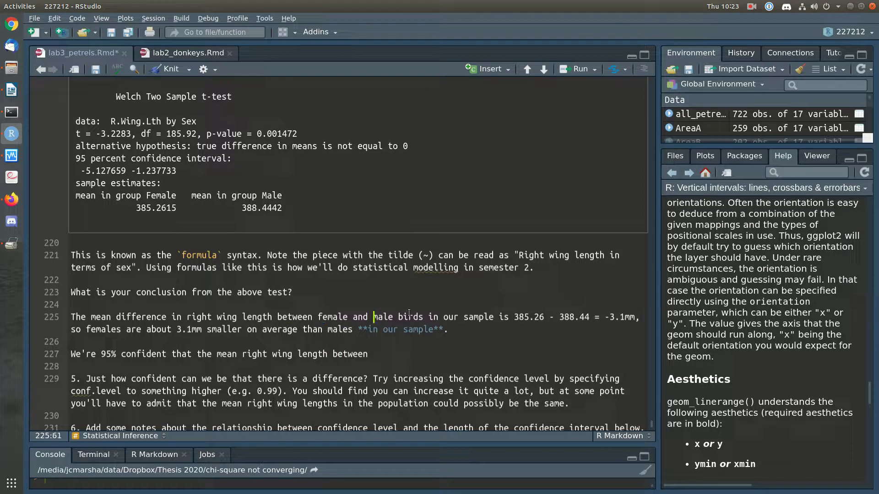
# Continue the 95% confidence sentence with "female and male birds **in the population** is between -5.1 and -1.2mm.".
pyautogui.press('Down')
pyautogui.press('Down')
pyautogui.press('Down')
pyautogui.write('female and ma')
pyautogui.write('irds ')
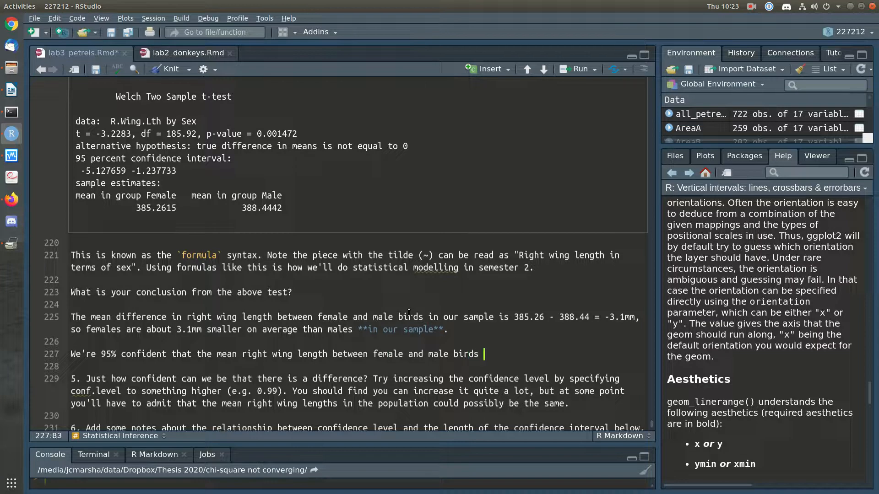
pyautogui.write('**in the population** is')
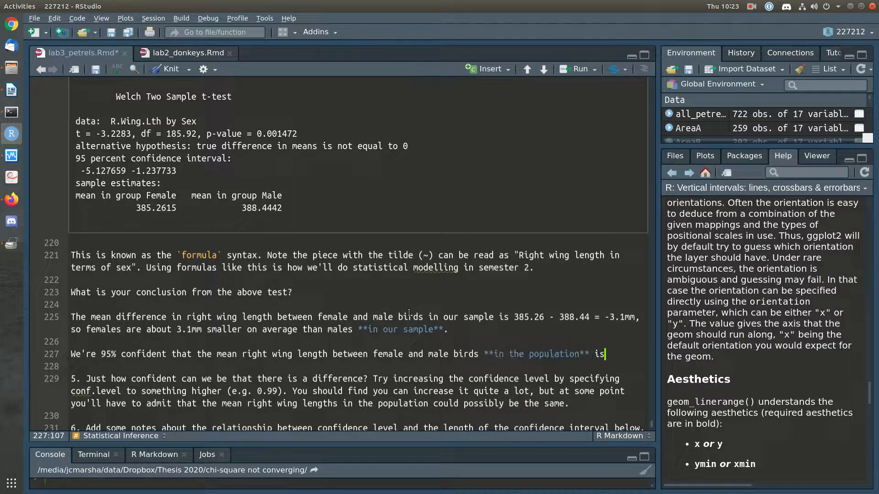
pyautogui.write(' between -5')
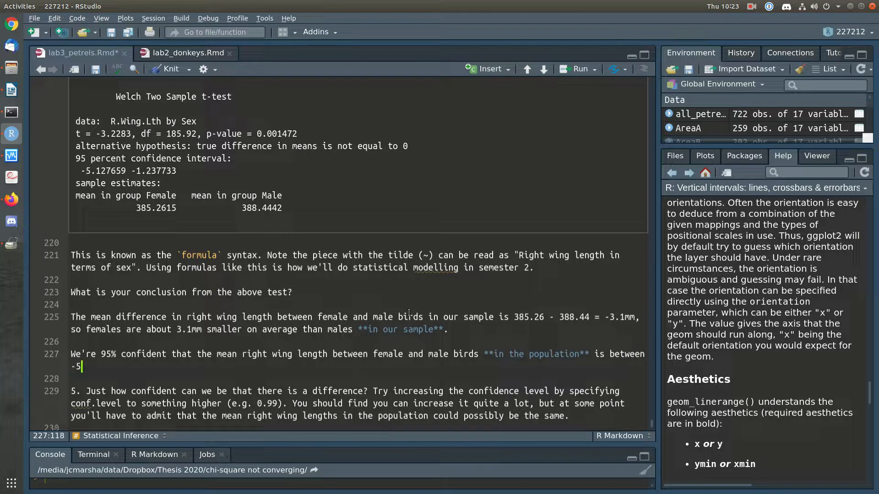
pyautogui.write('.1 and -1.2mm. So femal')
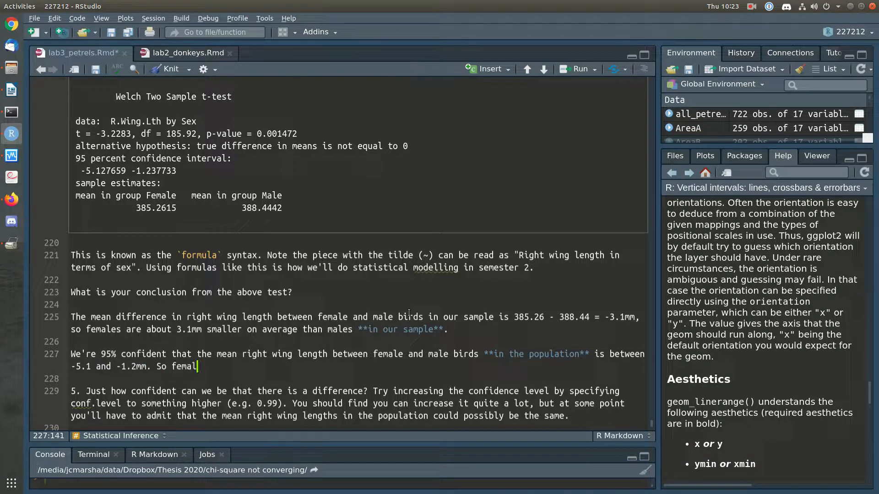
# Complete the paragraph with "So females are between 1.2 and 5.1mm smaller than males on average **in the population**.".
pyautogui.write('es are about')
pyautogui.press('BackSpace')
pyautogui.press('BackSpace')
pyautogui.press('BackSpace')
pyautogui.press('BackSpace')
pyautogui.press('BackSpace')
pyautogui.write('between 1.2 and 5.1mmm')
pyautogui.press('BackSpace')
pyautogui.write('s')
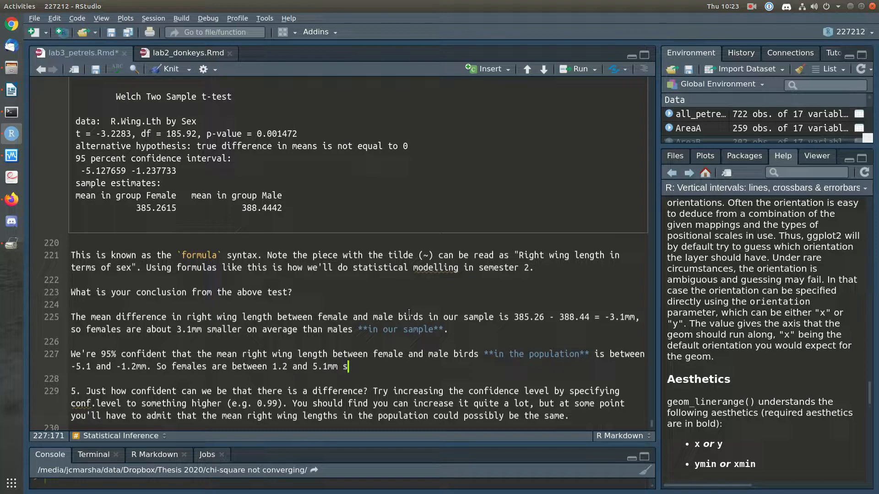
pyautogui.write('maller than males on average')
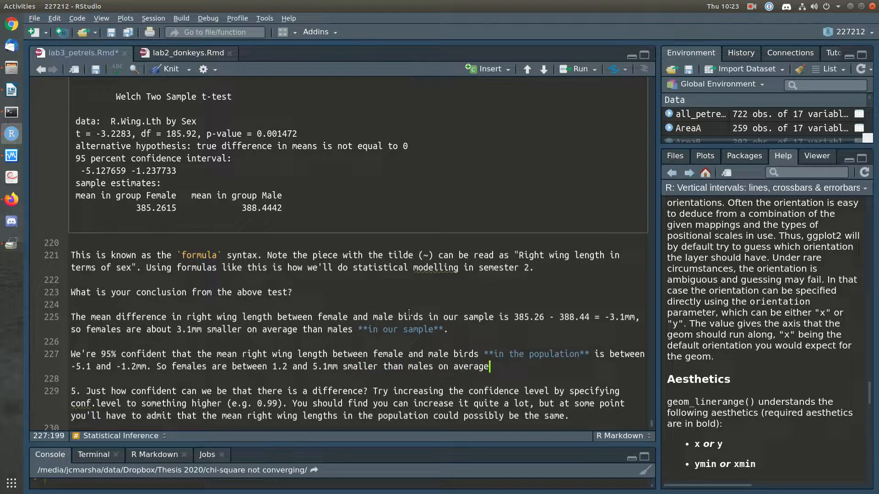
pyautogui.write(' **in the population**.')
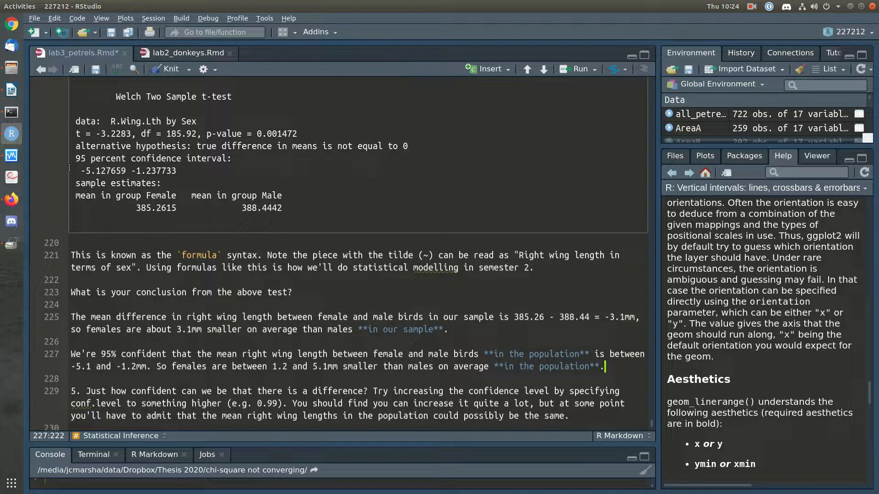
# Compare the 95 percent interval limits in the test output with the sample difference and the written population range.
pyautogui.doubleClick(98, 172)
pyautogui.moveTo(131, 172); pyautogui.dragTo(157, 172)
pyautogui.moveTo(604, 317); pyautogui.dragTo(624, 318)
pyautogui.moveTo(81, 171); pyautogui.dragTo(158, 174)
pyautogui.moveTo(204, 368); pyautogui.dragTo(389, 366)
pyautogui.click(389, 366)
pyautogui.click(293, 378)
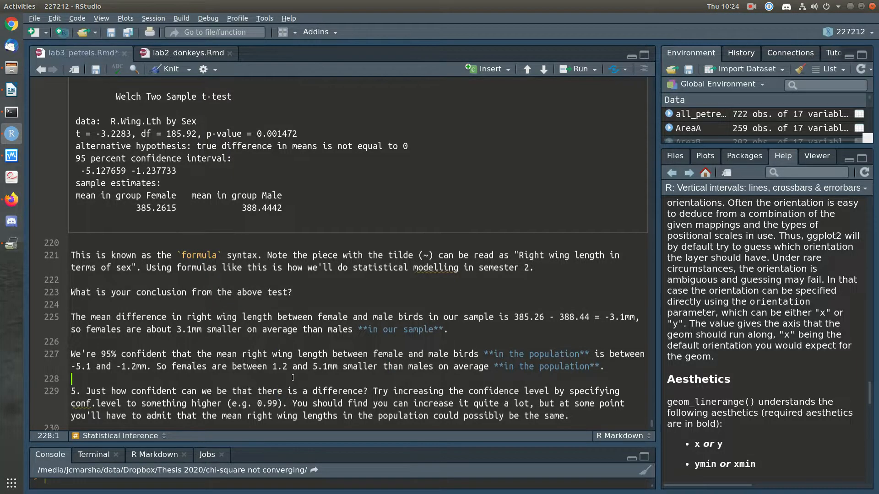
# Copy the question 4 t.test chunk of R.Wing.Lth by Sex and paste it below the question 5 text.
pyautogui.scroll(-2, 293, 377)
pyautogui.scroll(6, 161, 275)
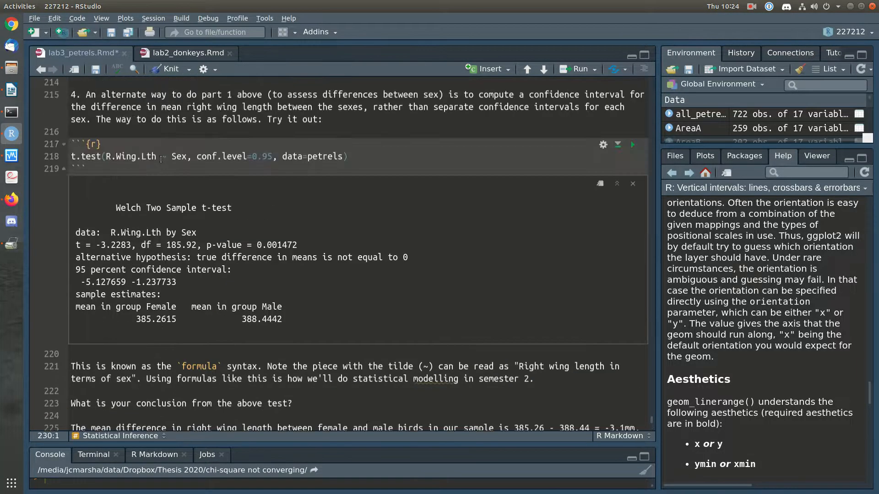
pyautogui.click(91, 156)
pyautogui.click(59, 134)
pyautogui.scroll(-6, 120, 364)
pyautogui.write('```{r} t.test(R.Wing.Lth ~ Sex, conf.level=0.95, data=petrels) ```')
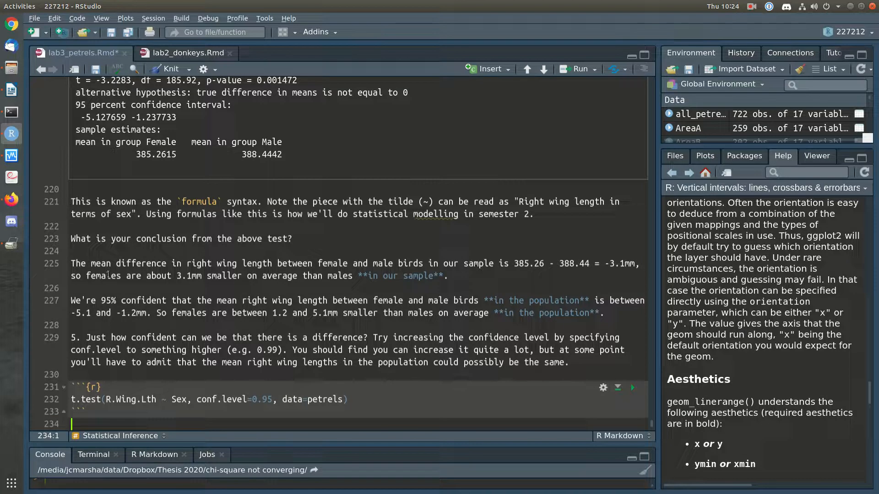
# Set conf.level to 0.99 in the question 5 chunk, run it, and examine the group means and confidence interval.
pyautogui.click(268, 400)
pyautogui.press('Delete')
pyautogui.write('9')
pyautogui.press('End')
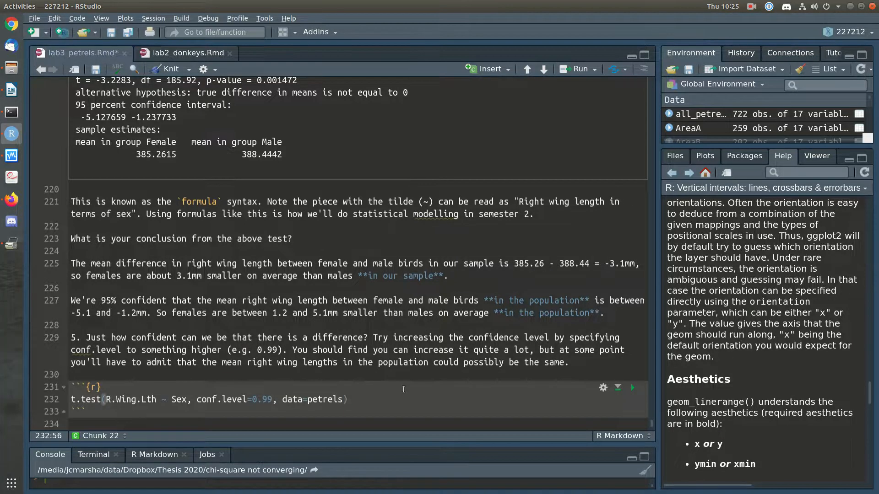
pyautogui.scroll(3, 168, 285)
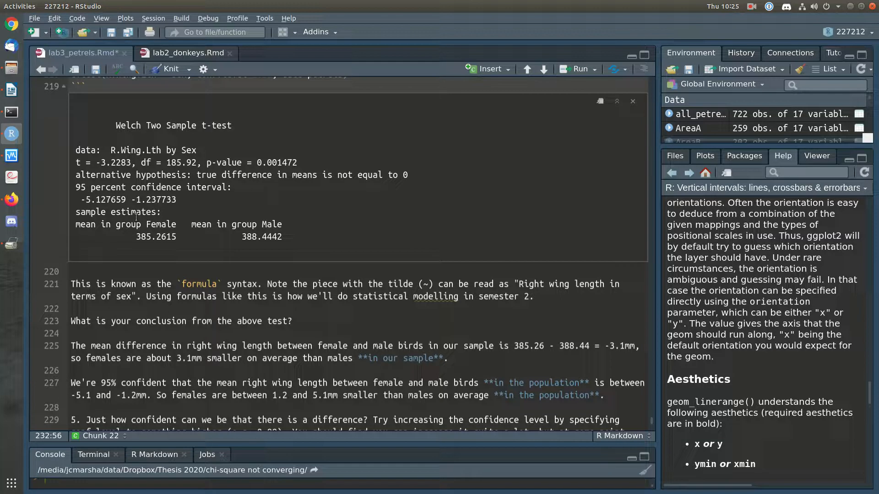
pyautogui.scroll(-3, 155, 238)
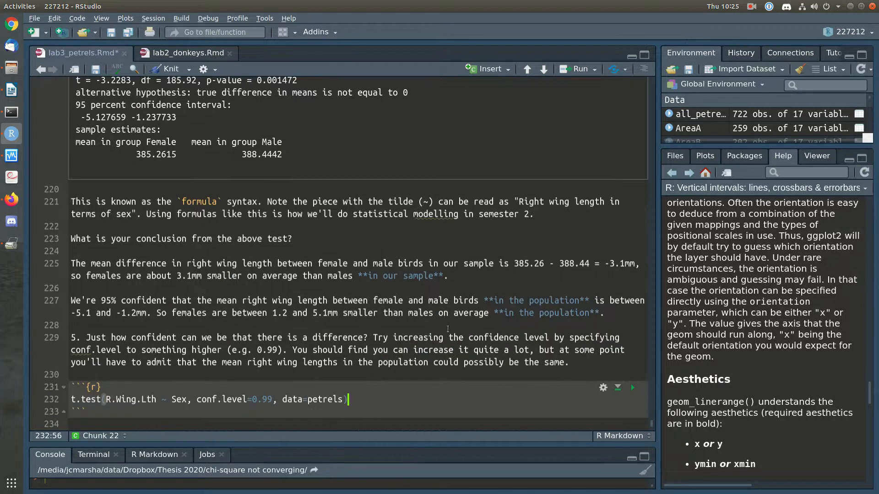
pyautogui.scroll(-2, 450, 332)
pyautogui.hotkey('ctrl', 'Return')
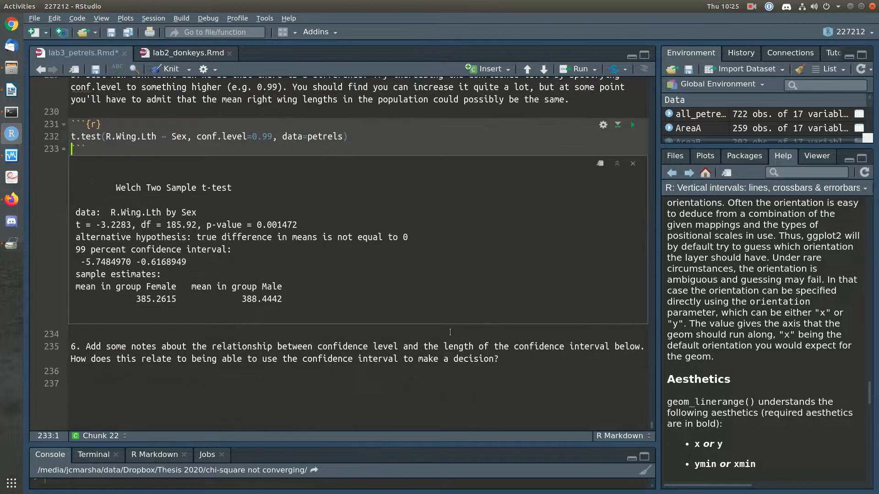
pyautogui.moveTo(131, 299); pyautogui.dragTo(287, 301)
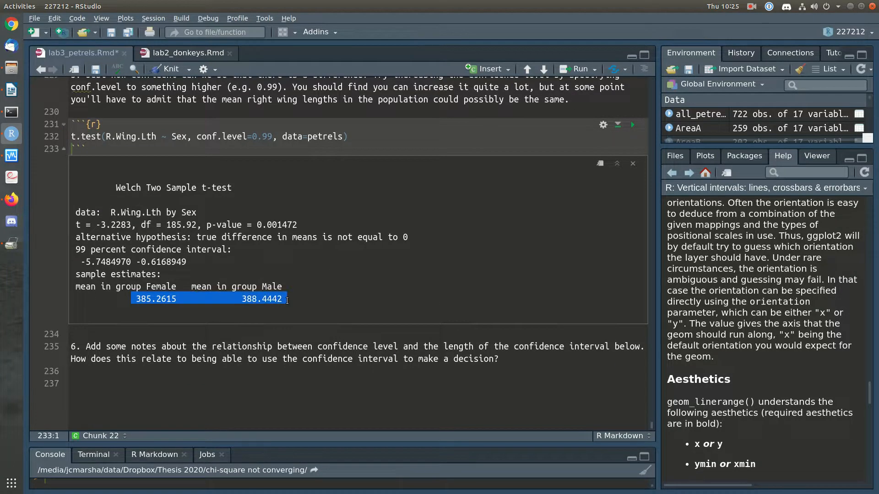
pyautogui.click(109, 262)
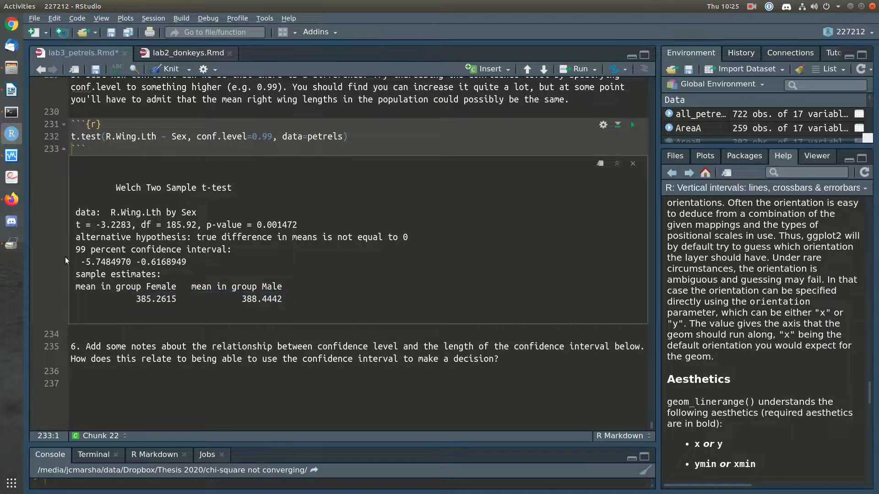
pyautogui.moveTo(81, 261); pyautogui.dragTo(168, 256)
pyautogui.click(168, 256)
# Copy the "We're 95% confident" paragraph and paste it below the question 5 test output.
pyautogui.scroll(5, 125, 262)
pyautogui.tripleClick(137, 208)
pyautogui.hotkey('ctrl', 'c')
pyautogui.scroll(-4, 94, 376)
pyautogui.click(93, 375)
pyautogui.press('Return')
pyautogui.hotkey('ctrl', 'v')
# Change the confidence level in the pasted paragraph to 99%.
pyautogui.press('Up')
pyautogui.press('Up')
pyautogui.press('Right')
pyautogui.press('Right')
pyautogui.press('Right')
pyautogui.press('Right')
pyautogui.press('Right')
pyautogui.press('Right')
pyautogui.press('Right')
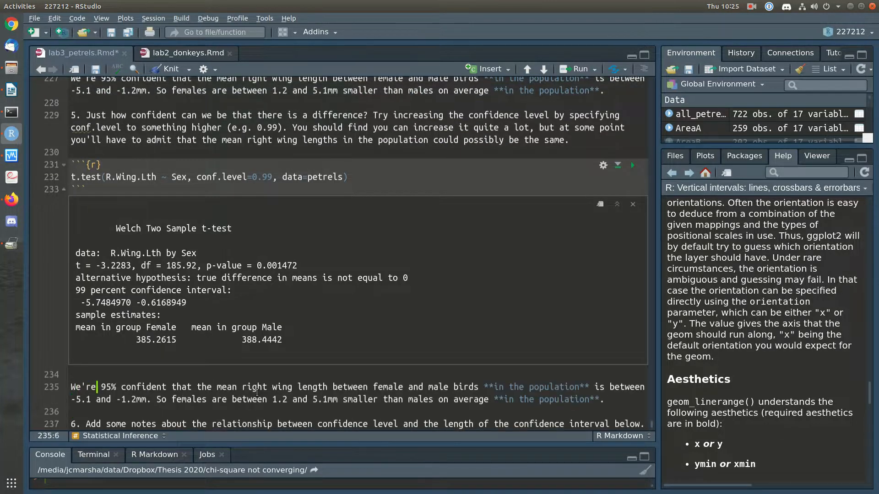
pyautogui.press('Delete')
pyautogui.write('9')
pyautogui.press('Right')
# Update the interval limits in the 99% confidence sentence to -5.75 and -0.62mm.
pyautogui.click(93, 402)
pyautogui.press('BackSpace')
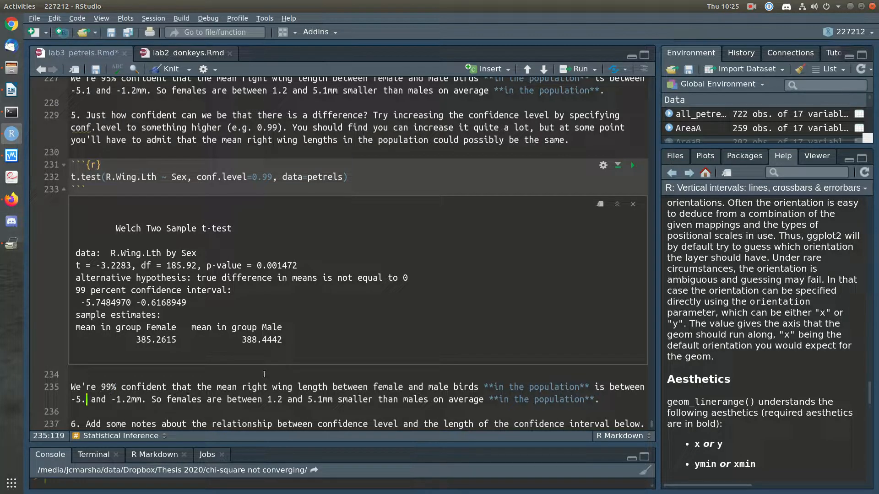
pyautogui.write('75')
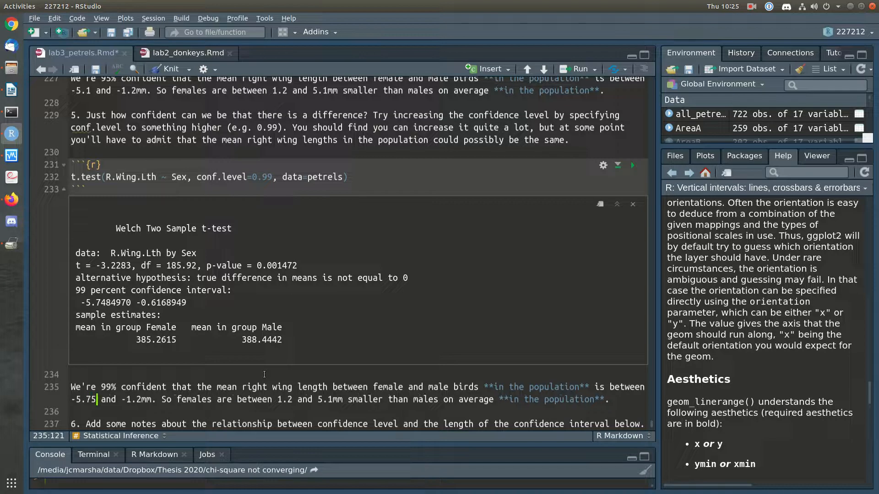
pyautogui.press('Right')
pyautogui.press('Right')
pyautogui.press('Right')
pyautogui.press('Right')
pyautogui.press('Right')
pyautogui.press('Right')
pyautogui.press('Right')
pyautogui.press('Right')
pyautogui.press('Right')
pyautogui.press('BackSpace')
pyautogui.press('BackSpace')
pyautogui.press('BackSpace')
pyautogui.write('0.62')
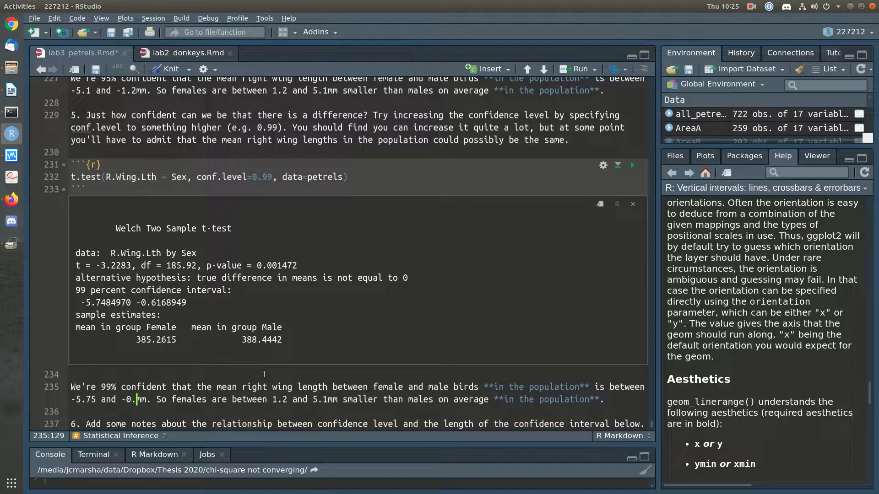
# Update the 99% confidence paragraph to say females are between 0.6 and 5.8mm smaller than males, and save the document.
pyautogui.click(284, 400)
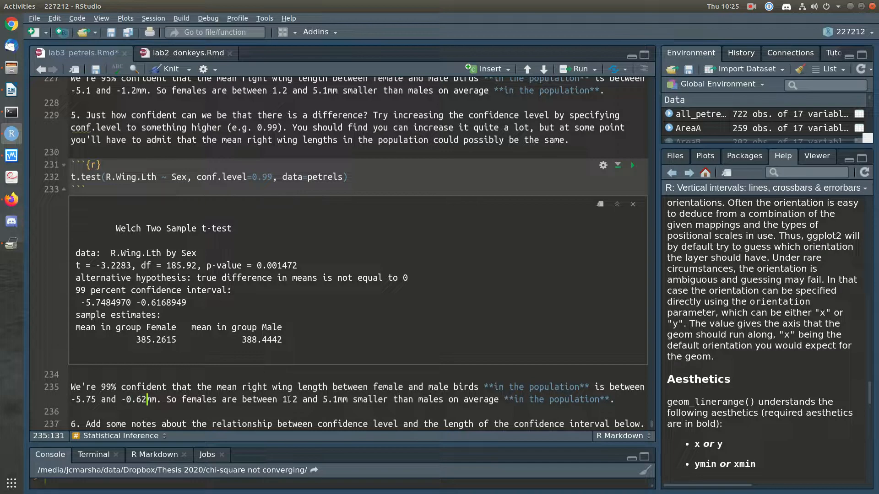
pyautogui.press('Delete')
pyautogui.press('Delete')
pyautogui.press('Delete')
pyautogui.write('0.62')
pyautogui.click(342, 399)
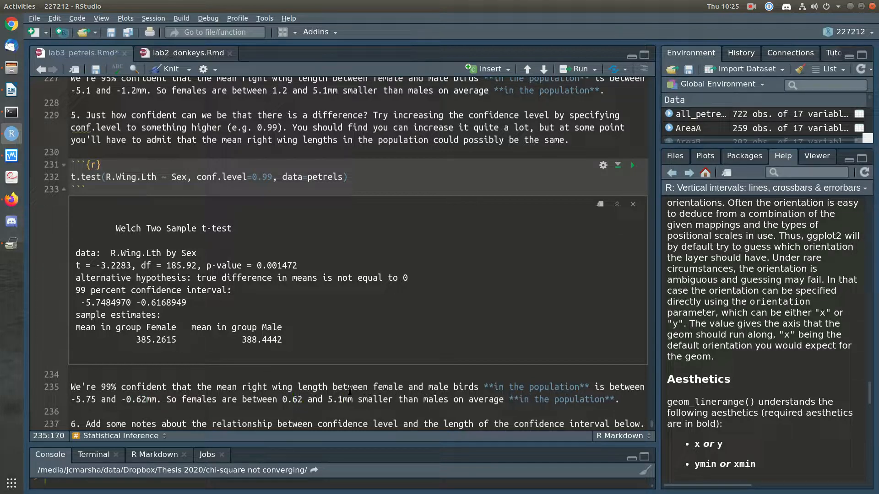
pyautogui.press('BackSpace')
pyautogui.write('8')
pyautogui.click(300, 399)
pyautogui.press('Delete')
pyautogui.press('End')
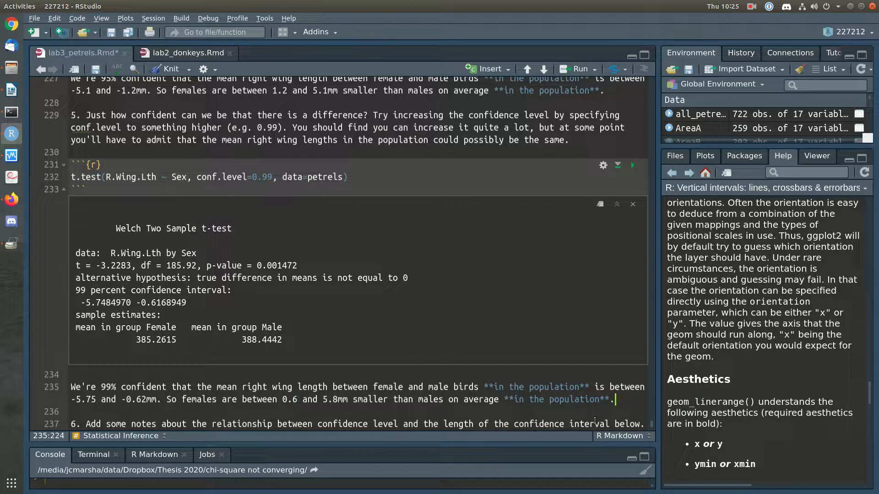
pyautogui.hotkey('ctrl', 's')
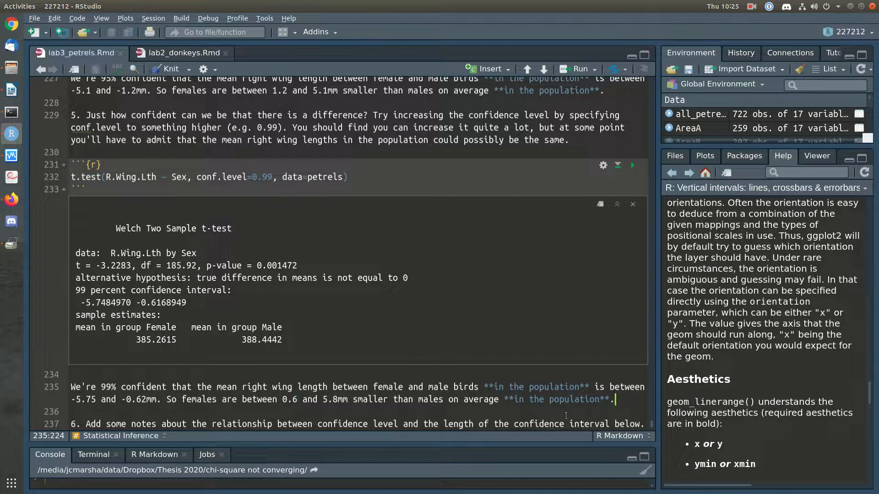
# Copy the conf.level=0.99 t.test chunk and paste it below the 99% confidence paragraph, removing the extra blank line above it.
pyautogui.press('Up')
pyautogui.press('Up')
pyautogui.press('Up')
pyautogui.hotkey('shift', 'Up')
pyautogui.hotkey('shift', 'Up')
pyautogui.hotkey('shift', 'Up')
pyautogui.hotkey('ctrl', 'c')
pyautogui.click(128, 411)
pyautogui.hotkey('ctrl', 'v')
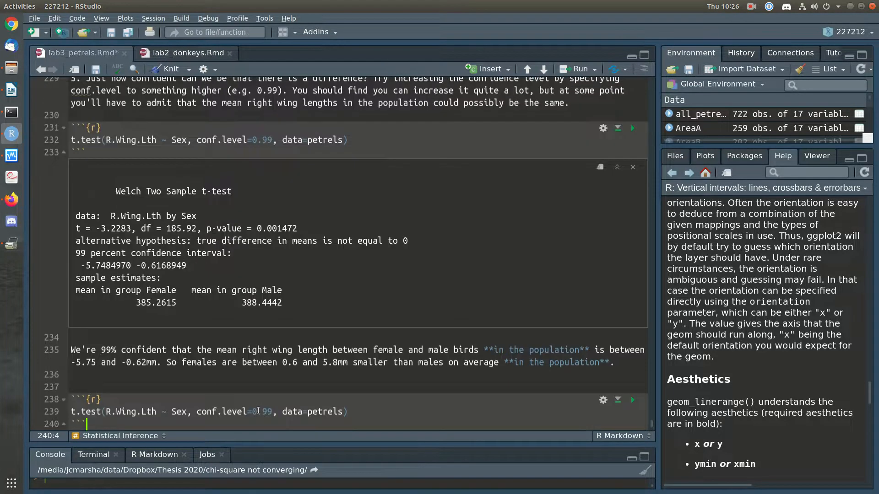
pyautogui.press('Down')
pyautogui.press('Up')
pyautogui.press('Up')
pyautogui.press('Up')
pyautogui.press('Up')
pyautogui.press('BackSpace')
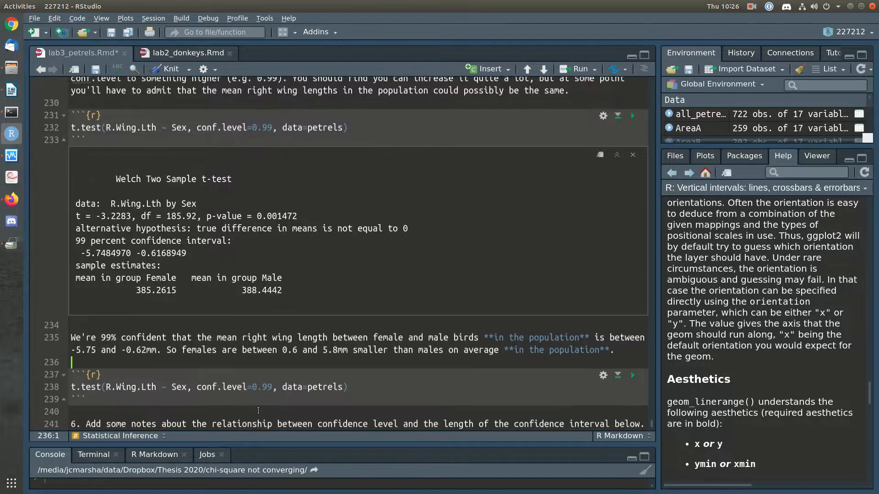
# Set conf.level to 0.998 in the copied t.test chunk, run it, and examine the confidence interval limits.
pyautogui.click(273, 387)
pyautogui.write('8')
pyautogui.press('End')
pyautogui.click(632, 375)
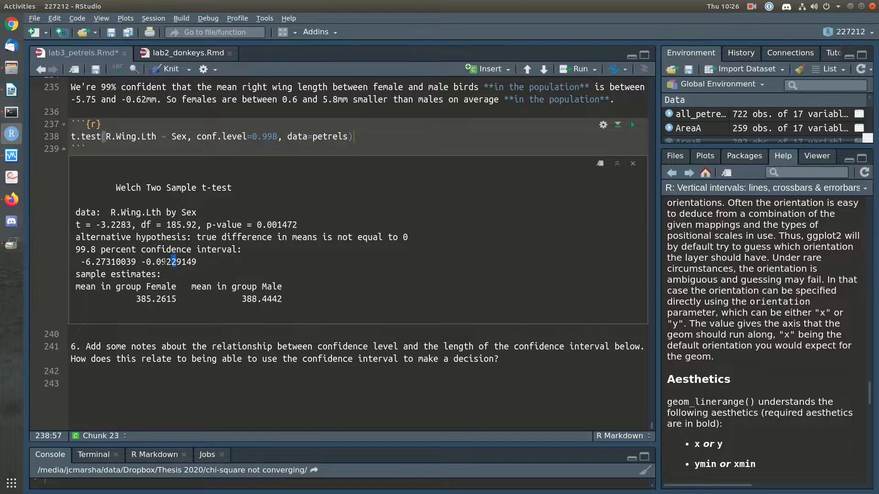
pyautogui.moveTo(176, 262); pyautogui.dragTo(80, 260)
pyautogui.scroll(3, 354, 306)
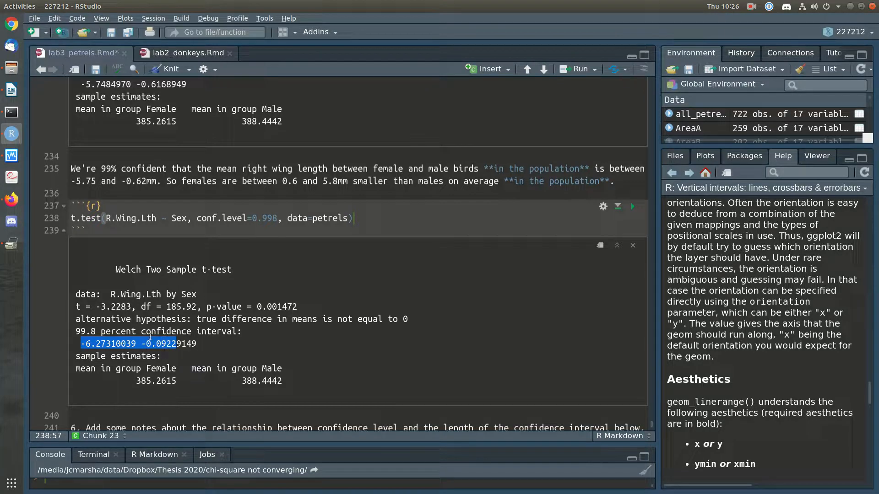
pyautogui.click(177, 338)
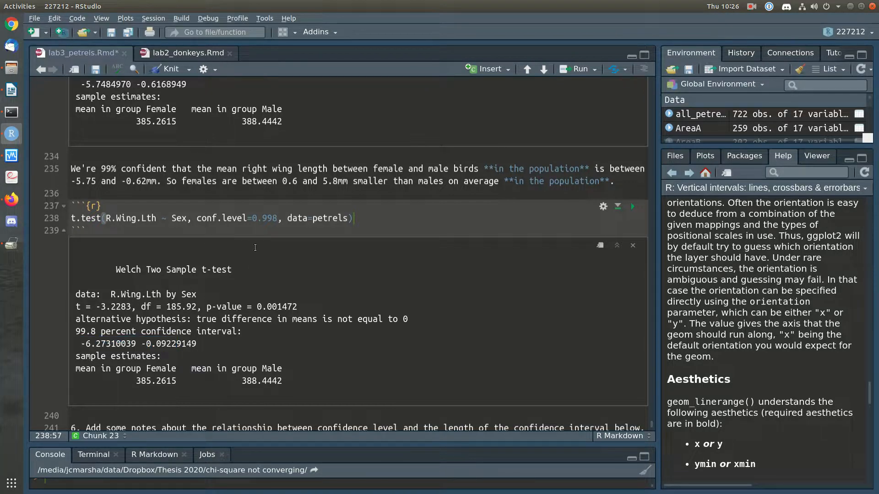
# Set conf.level to 0.999 in the copied t.test chunk, save and rerun it, and examine both confidence interval limits.
pyautogui.click(279, 218)
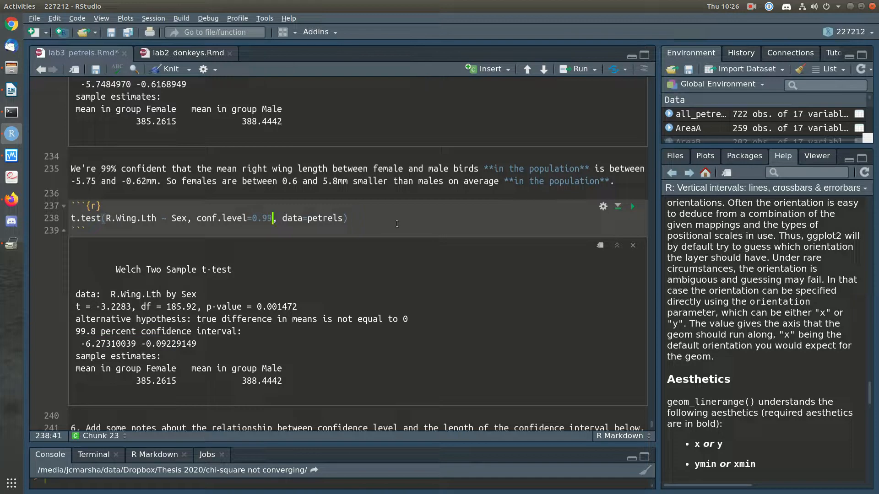
pyautogui.hotkey('ctrl', 's')
pyautogui.hotkey('ctrl', 'shift', 'Return')
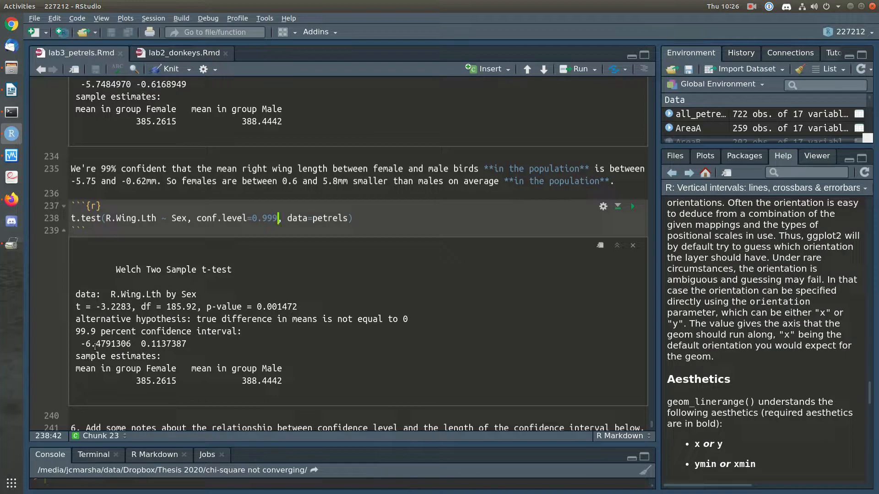
pyautogui.moveTo(80, 343); pyautogui.dragTo(130, 346)
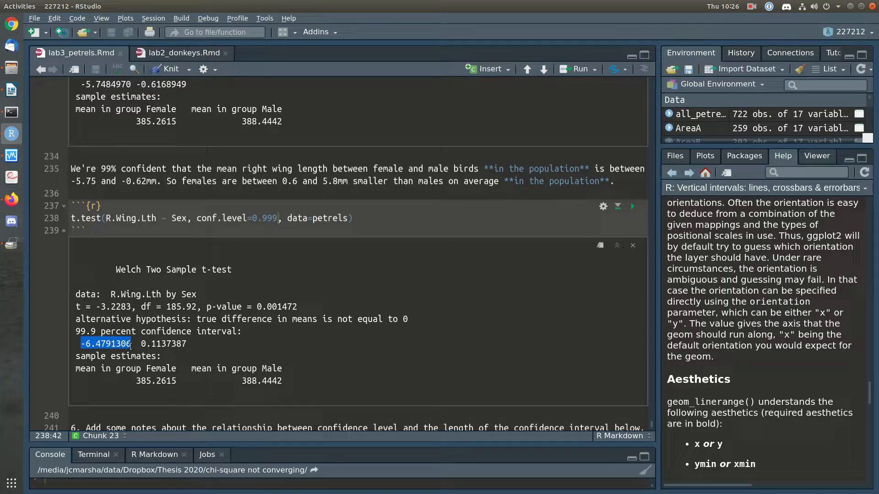
pyautogui.moveTo(131, 346); pyautogui.dragTo(176, 344)
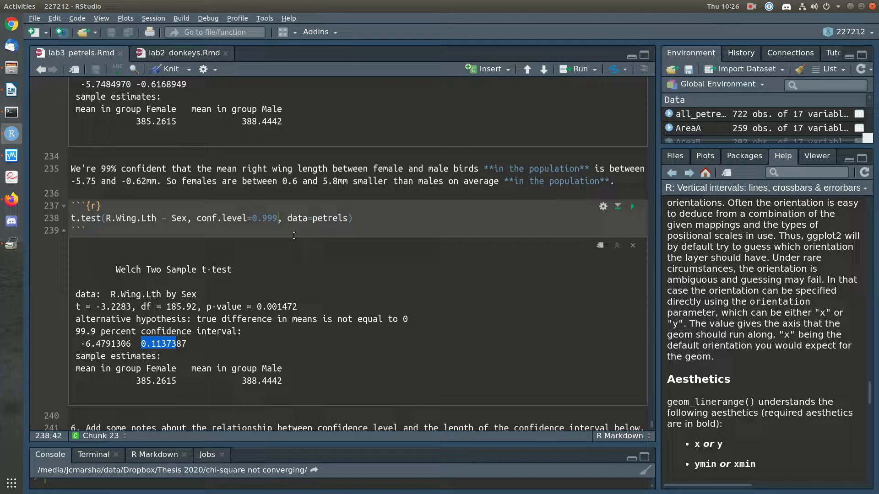
pyautogui.scroll(-1, 169, 413)
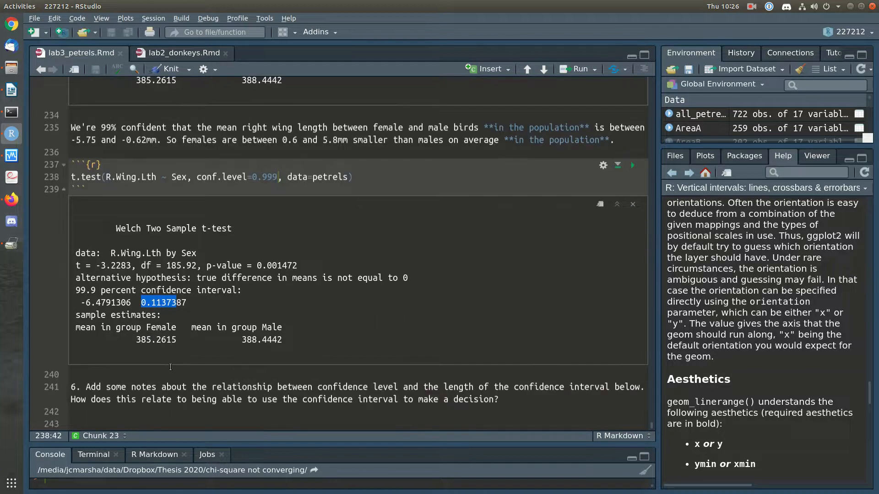
# Begin the answer below question 6 with the words "As we increase our".
pyautogui.press('Down')
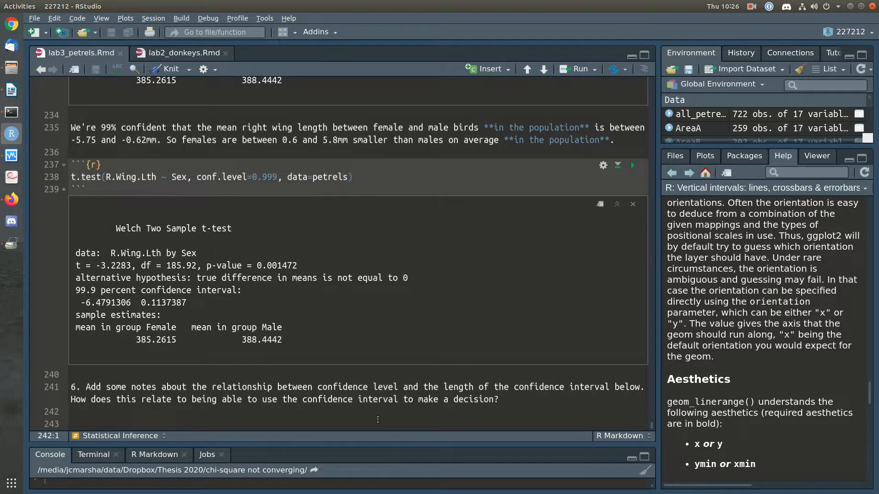
pyautogui.press('Return')
pyautogui.write('As we increase our')
pyautogui.press('Return')
# Above question 6, write "If we want to be 99.9% confident, then females are on average 6.5mm smaller to".
pyautogui.press('Up')
pyautogui.press('Up')
pyautogui.press('Up')
pyautogui.press('Up')
pyautogui.press('Up')
pyautogui.press('Up')
pyautogui.press('Down')
pyautogui.press('Return')
pyautogui.write('A')
pyautogui.press('BackSpace')
pyautogui.write('If we want to be 99.9% confident, then females are on')
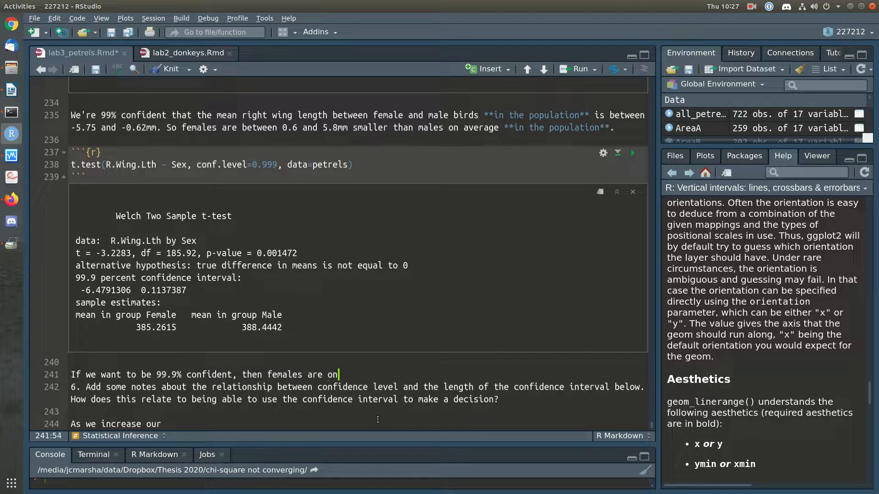
pyautogui.write(' average 6.5mm smaller to')
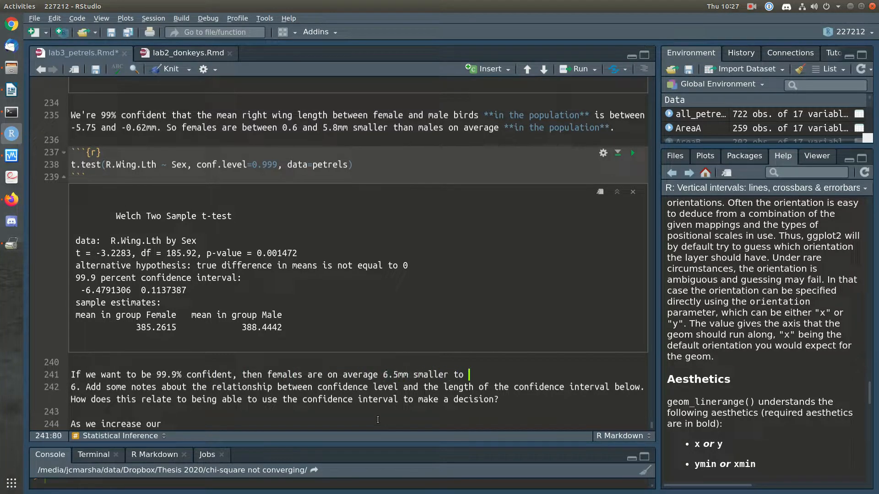
# Insert "somewhere between" before "6.5mm" in the 99.9% confidence sentence.
pyautogui.press('Left')
pyautogui.press('Left')
pyautogui.press('Left')
pyautogui.press('Left')
pyautogui.press('Left')
pyautogui.press('Left')
pyautogui.press('Left')
pyautogui.press('Left')
pyautogui.write('somewhere between')
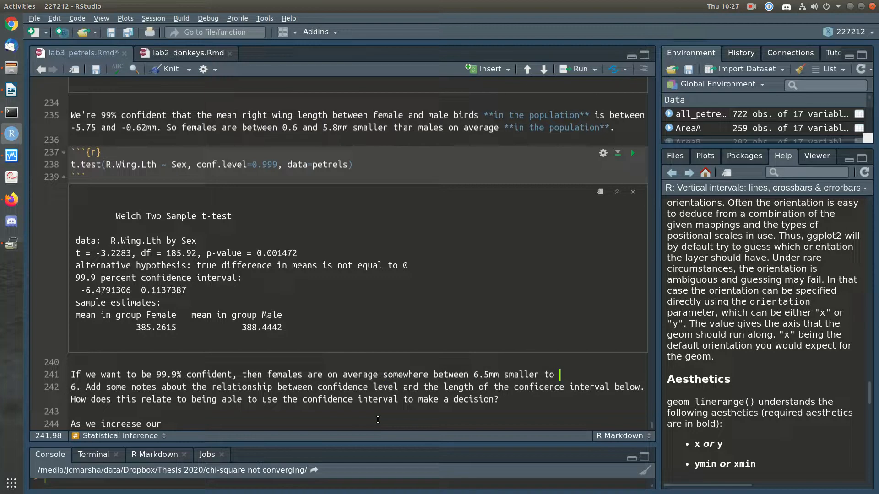
# Finish the sentence with "0.11mm larger than males (i.e. males and females could be the same on average) in the population." and save the document.
pyautogui.press('BackSpace')
pyautogui.write('0.1')
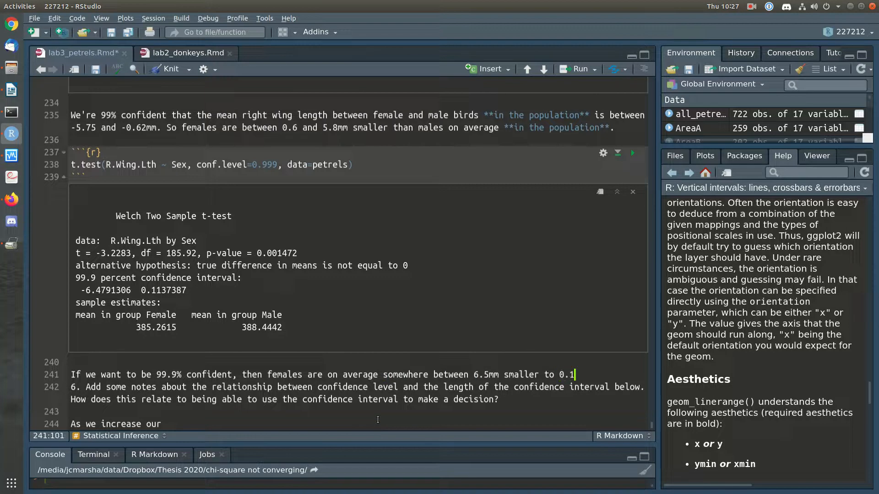
pyautogui.write('1mm larger than males (i.e. males anfe')
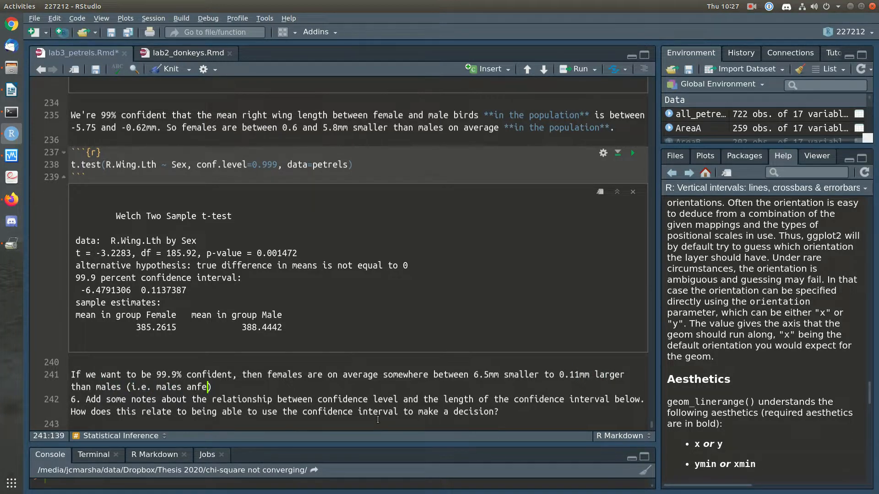
pyautogui.press('BackSpace')
pyautogui.write('d females could be the same')
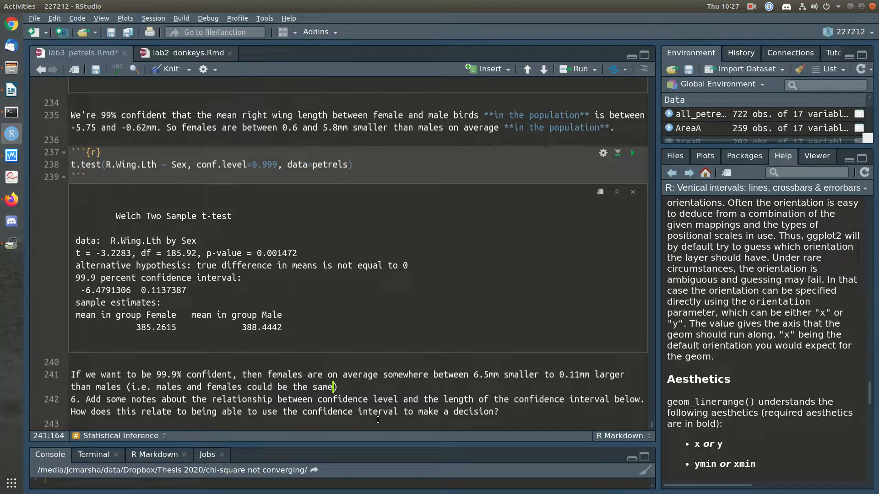
pyautogui.write(' on average) in the poplu')
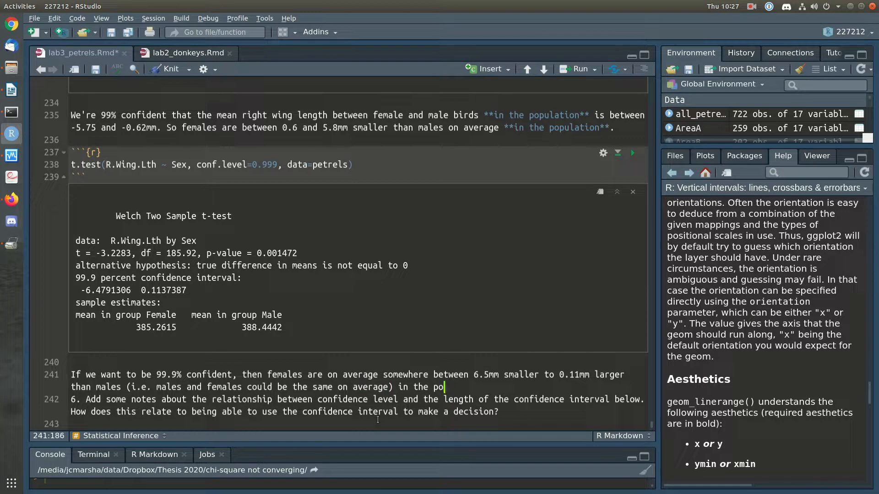
pyautogui.press('BackSpace')
pyautogui.press('BackSpace')
pyautogui.write('ulation.')
pyautogui.press('Return')
pyautogui.hotkey('ctrl', 's')
# Continue the question 6 answer with "level of confidence, the length of the confidence interval gets larger, so our decision making ability gets poorer." and save.
pyautogui.press('Down')
pyautogui.press('Down')
pyautogui.press('Down')
pyautogui.press('Down')
pyautogui.press('Left')
pyautogui.write('level of ocn')
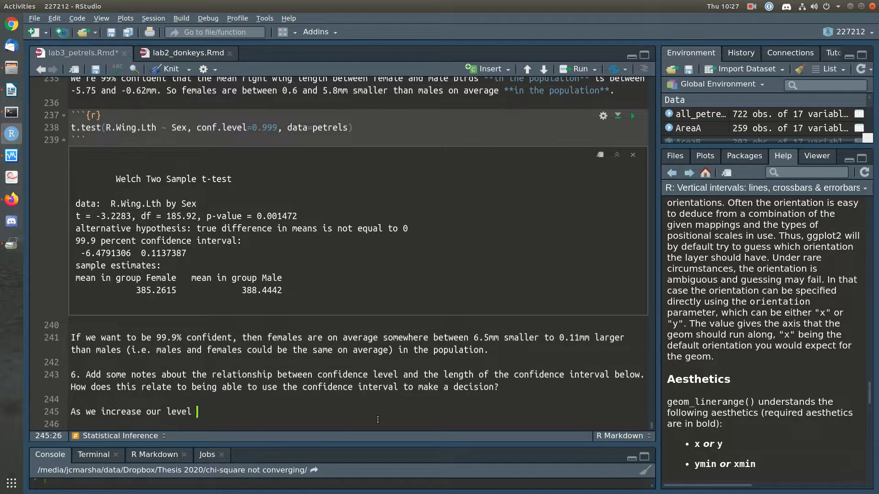
pyautogui.press('BackSpace')
pyautogui.press('BackSpace')
pyautogui.press('BackSpace')
pyautogui.write('confidence, the ')
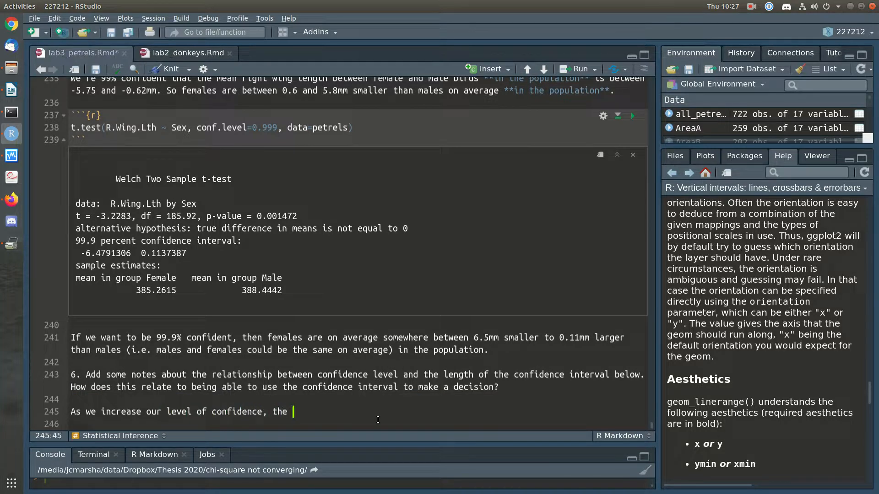
pyautogui.write('length of the conf')
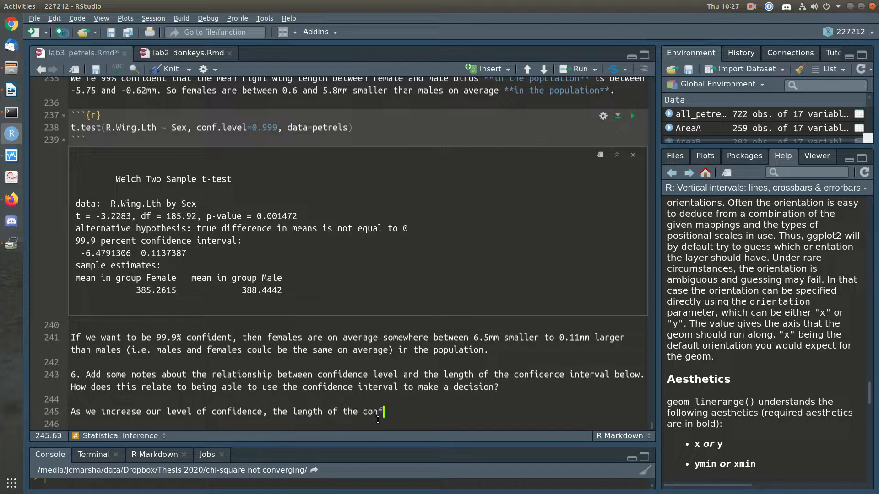
pyautogui.write('ident e interval gets larger, so our decision making ability gets poorer.')
pyautogui.press('Return')
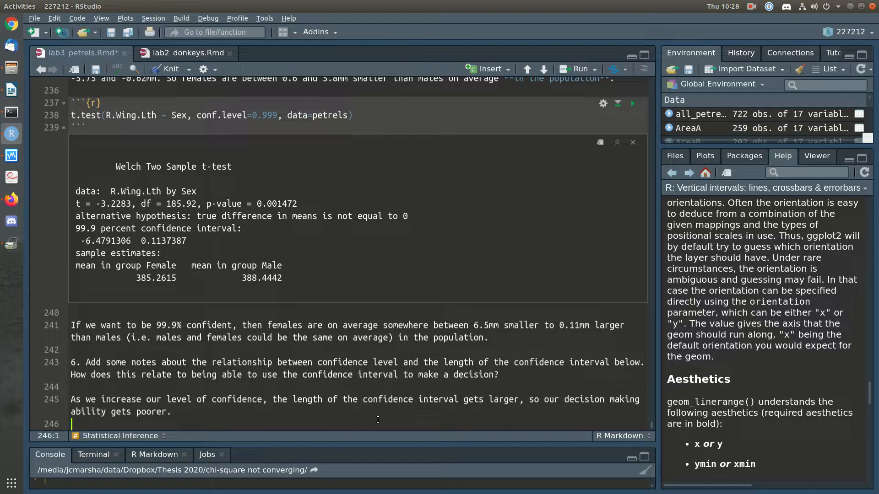
pyautogui.hotkey('ctrl', 's')
# Extend the end of the question 6 answer with "as we get a less useful (less precise!) answer.".
pyautogui.press('Left')
pyautogui.press('BackSpace')
pyautogui.write('as we')
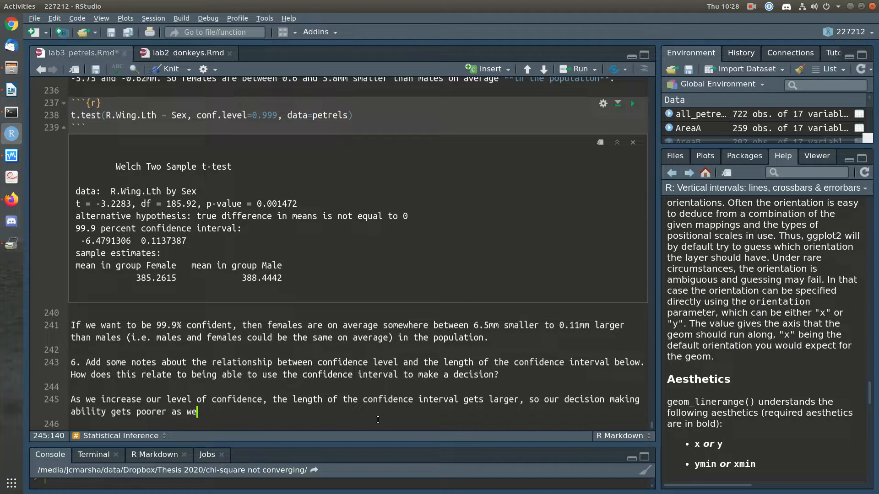
pyautogui.write(' get a less usefu')
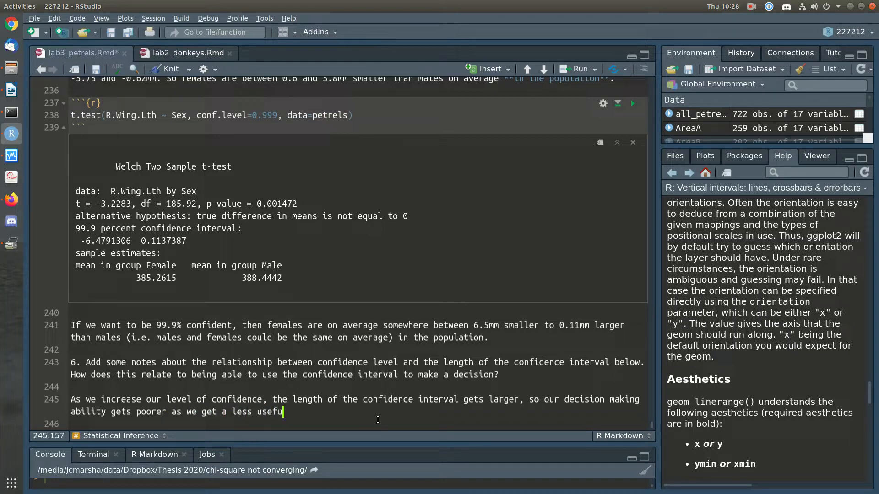
pyautogui.write('l (less precise!) ans')
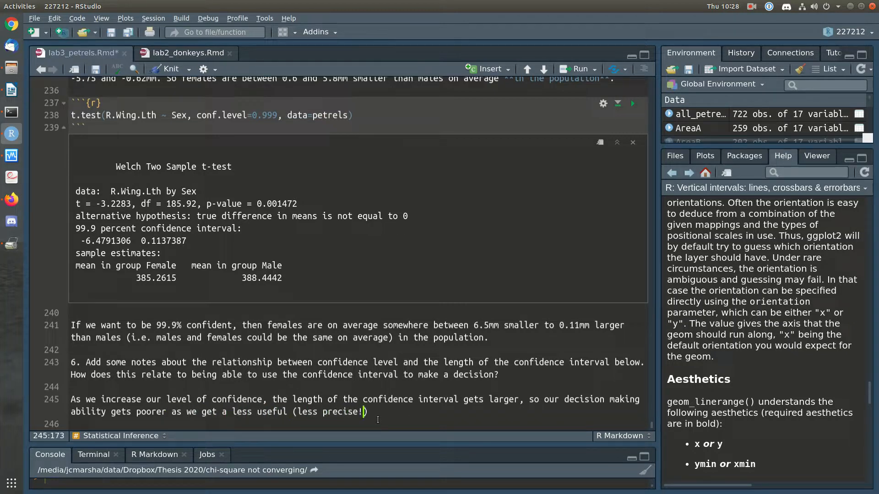
pyautogui.write('wer. ')
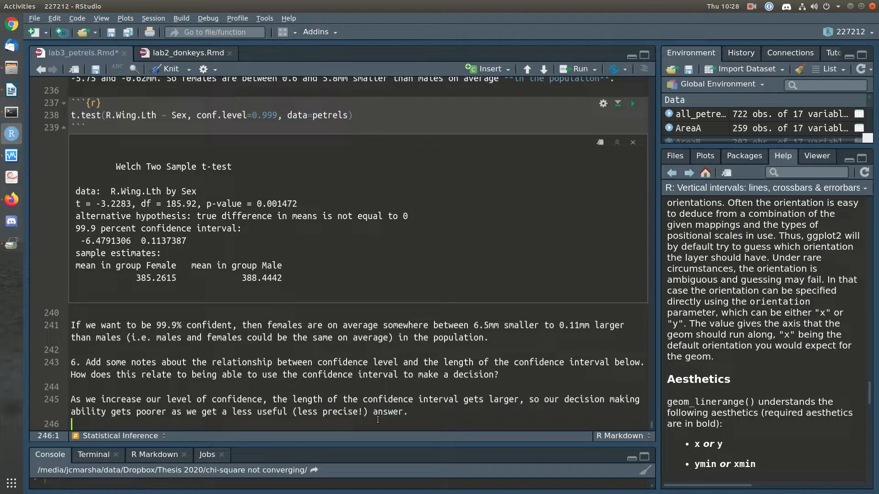
# Add "So there's a trade-off between being confident about something, and being able to give a useful answer." to the question 6 answer.
pyautogui.write("So there's ")
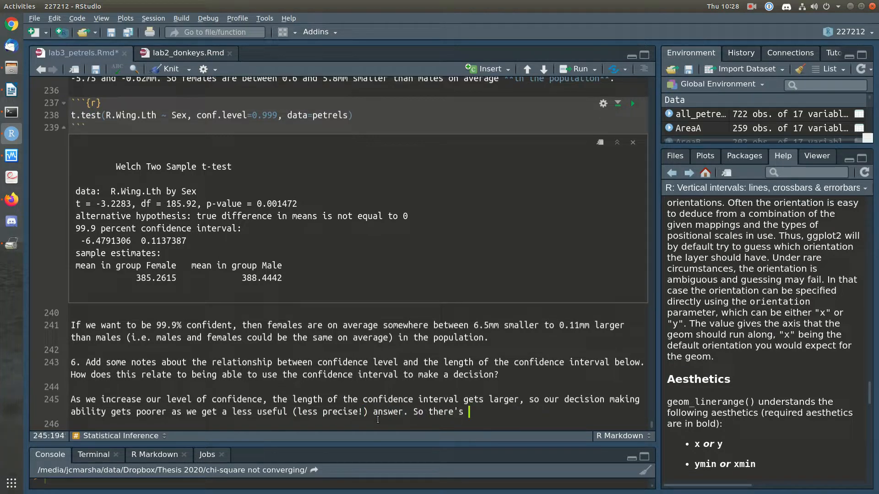
pyautogui.write('t trade-off between be')
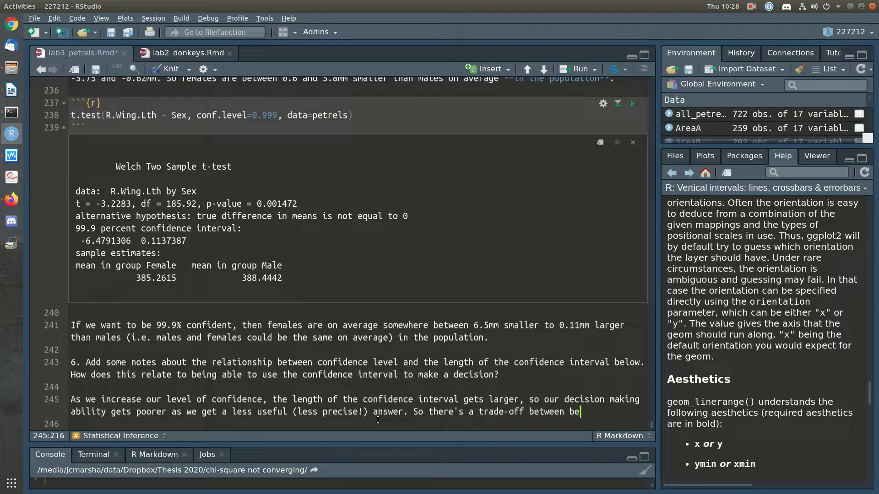
pyautogui.write('ing confident about something')
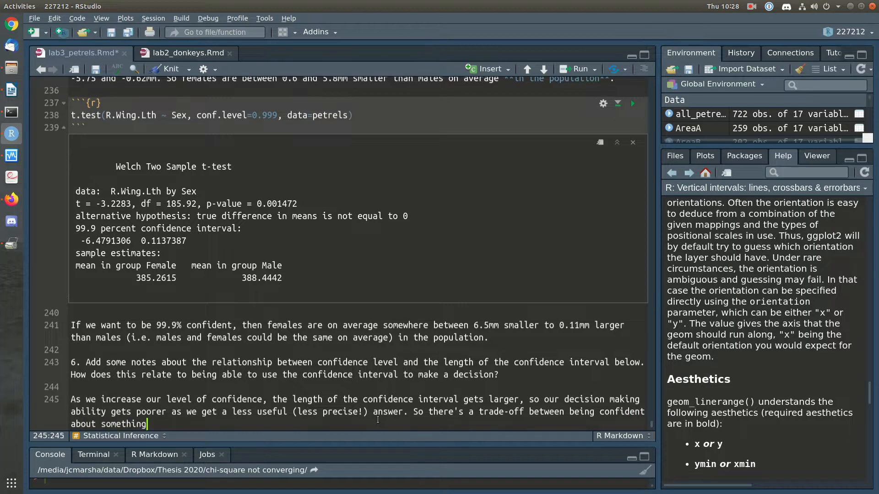
pyautogui.write(', and being able ')
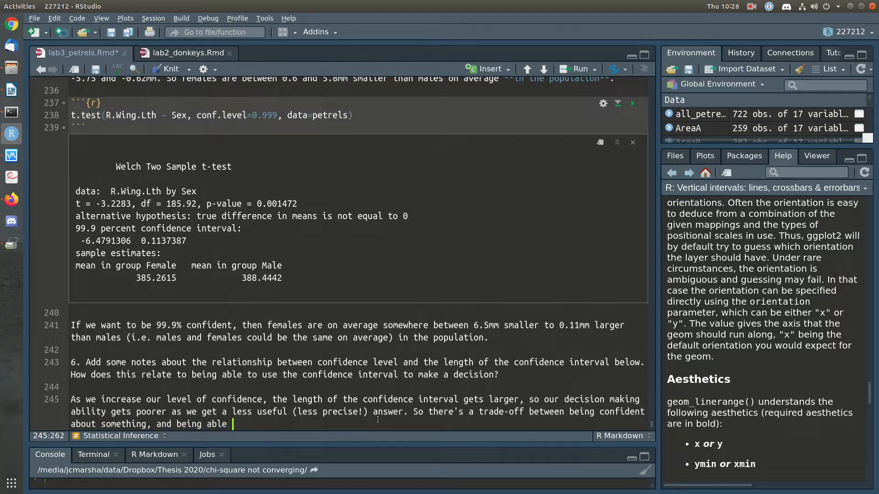
pyautogui.write('to give a useful answ')
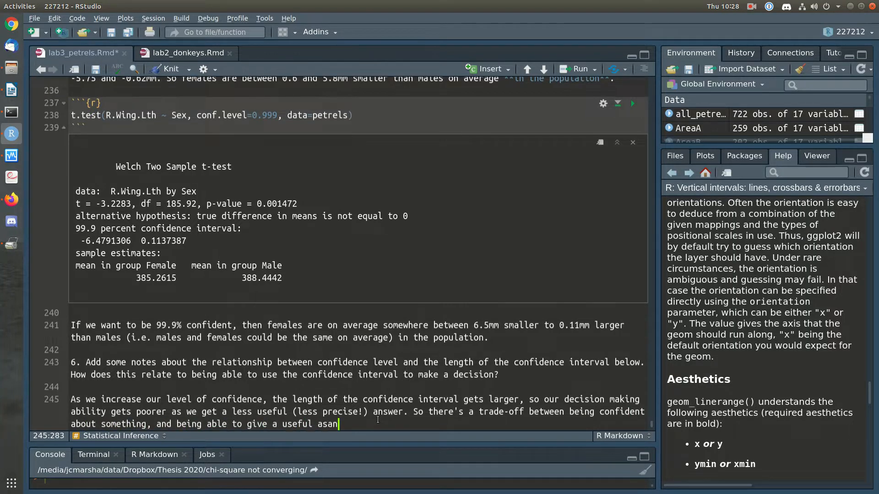
pyautogui.write('er.')
# Add a paragraph "Increasing the sample size ofcourse will decrease the length of the confidence interval for the same level of confidence." and save the document.
pyautogui.press('Return')
pyautogui.press('Return')
pyautogui.write('Increas')
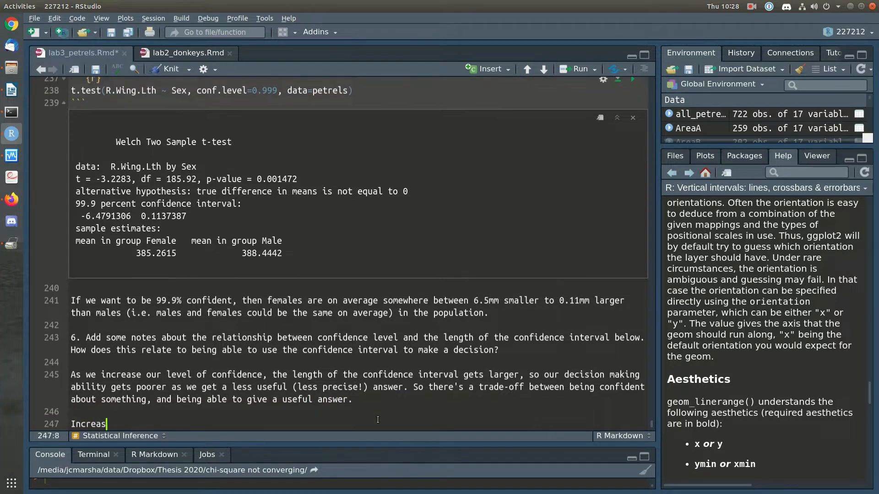
pyautogui.write('ing the sampl')
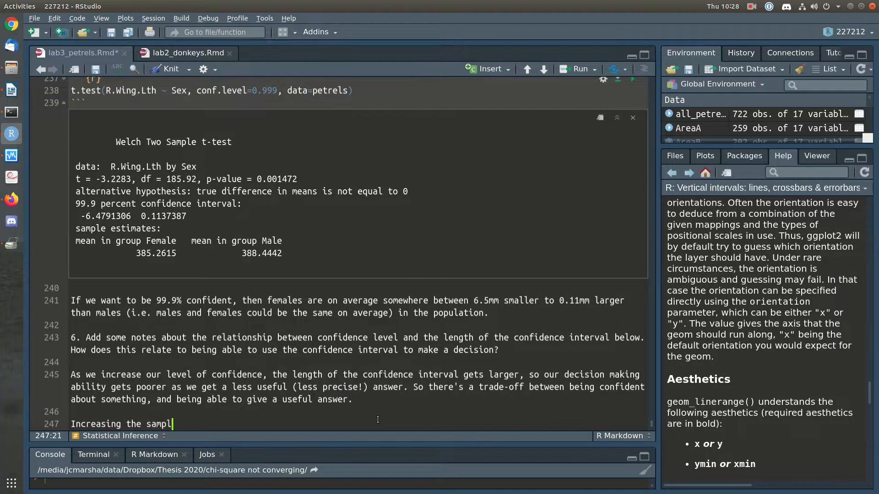
pyautogui.write('e size ofcourse wil')
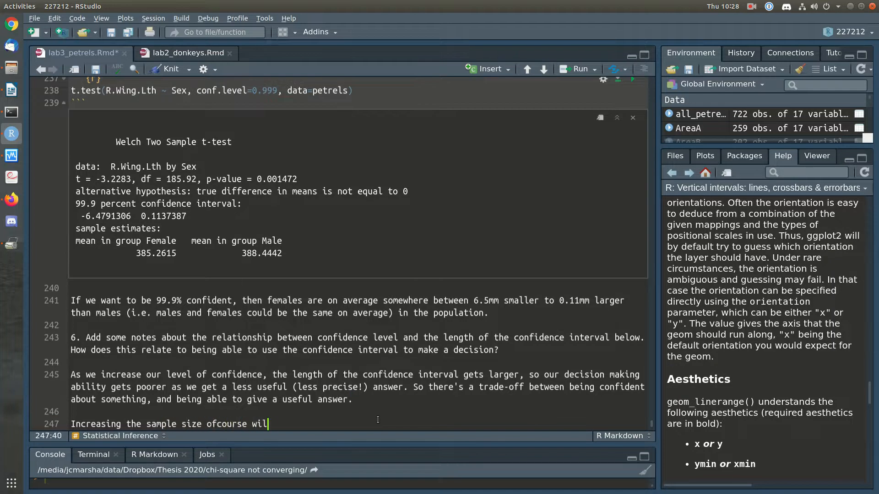
pyautogui.write('l decrease the leng')
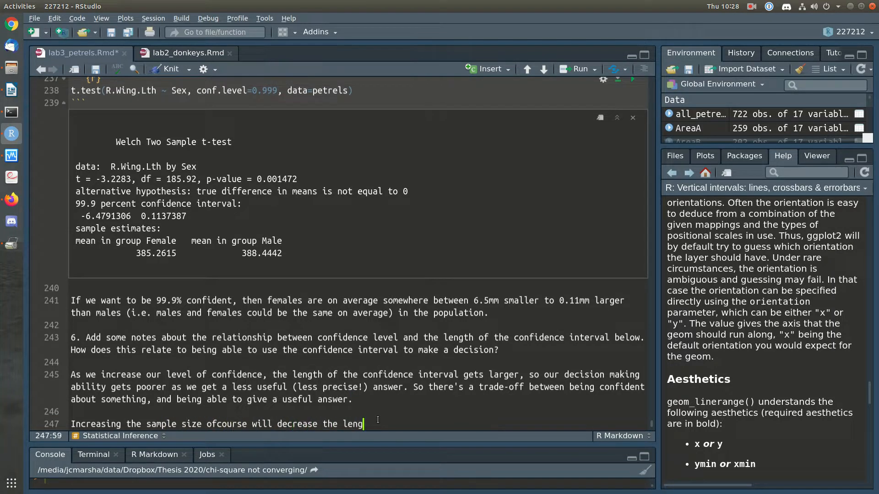
pyautogui.write('th of the confidence interva')
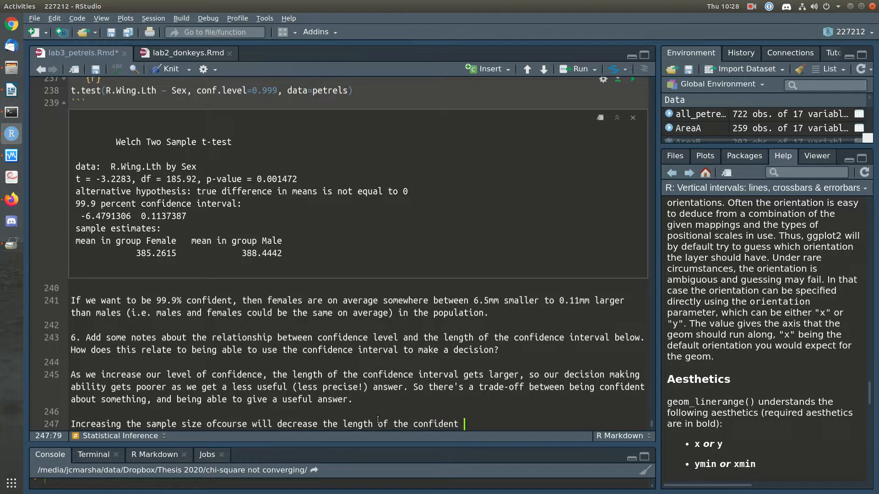
pyautogui.write('l for the same of')
pyautogui.press('BackSpace')
pyautogui.press('BackSpace')
pyautogui.write('level of ocn')
pyautogui.press('BackSpace')
pyautogui.press('BackSpace')
pyautogui.press('BackSpace')
pyautogui.write('confidence.')
pyautogui.press('Return')
pyautogui.hotkey('ctrl', 's')
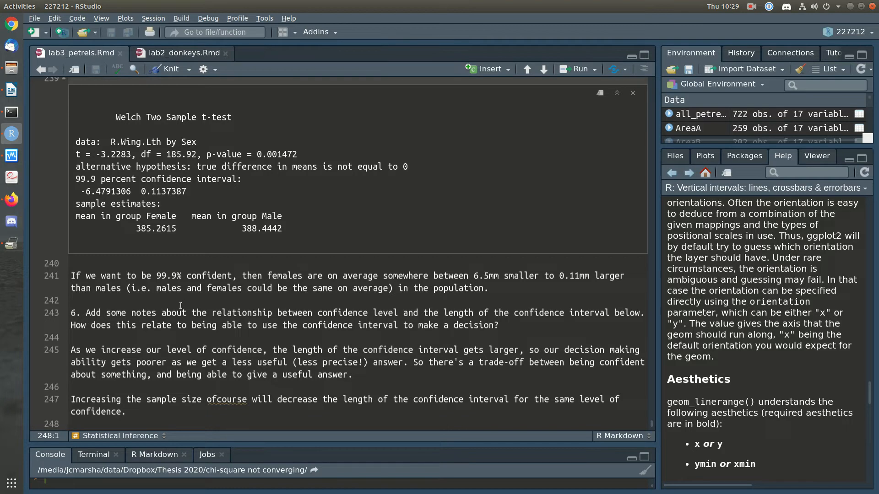
# Knit the petrels document to HTML and check the end of the rendered report, closing the preview when done.
pyautogui.click(169, 69)
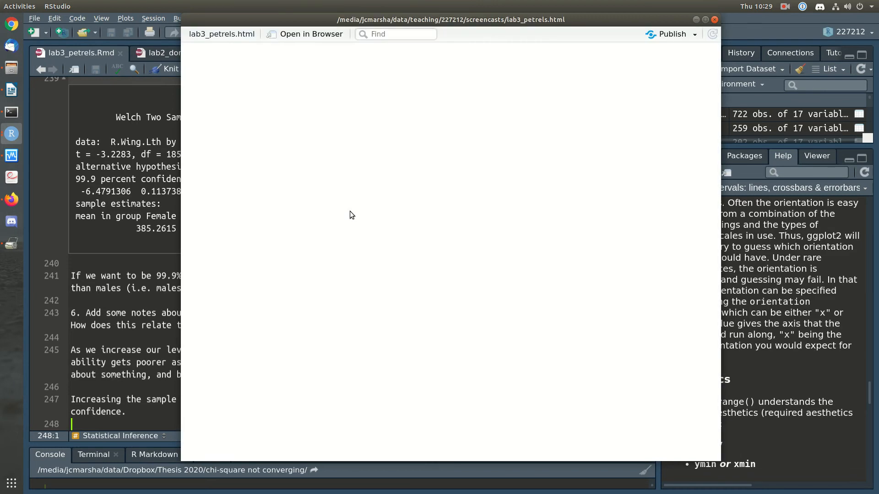
pyautogui.scroll(-3, 671, 133)
pyautogui.moveTo(716, 60); pyautogui.dragTo(694, 460)
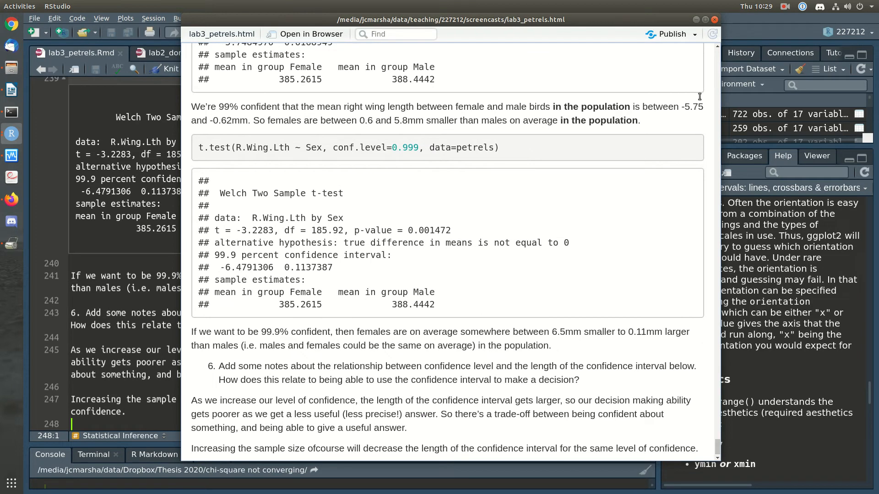
pyautogui.click(715, 19)
pyautogui.click(769, 6)
pyautogui.moveTo(752, 7)
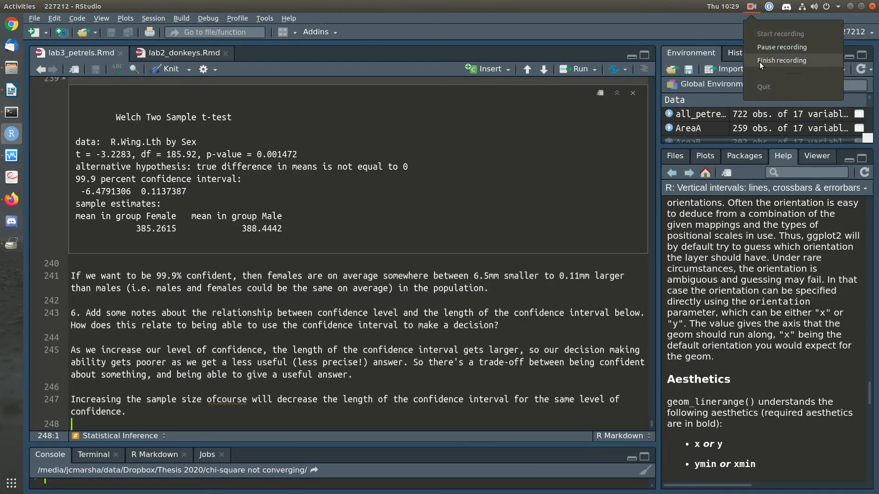